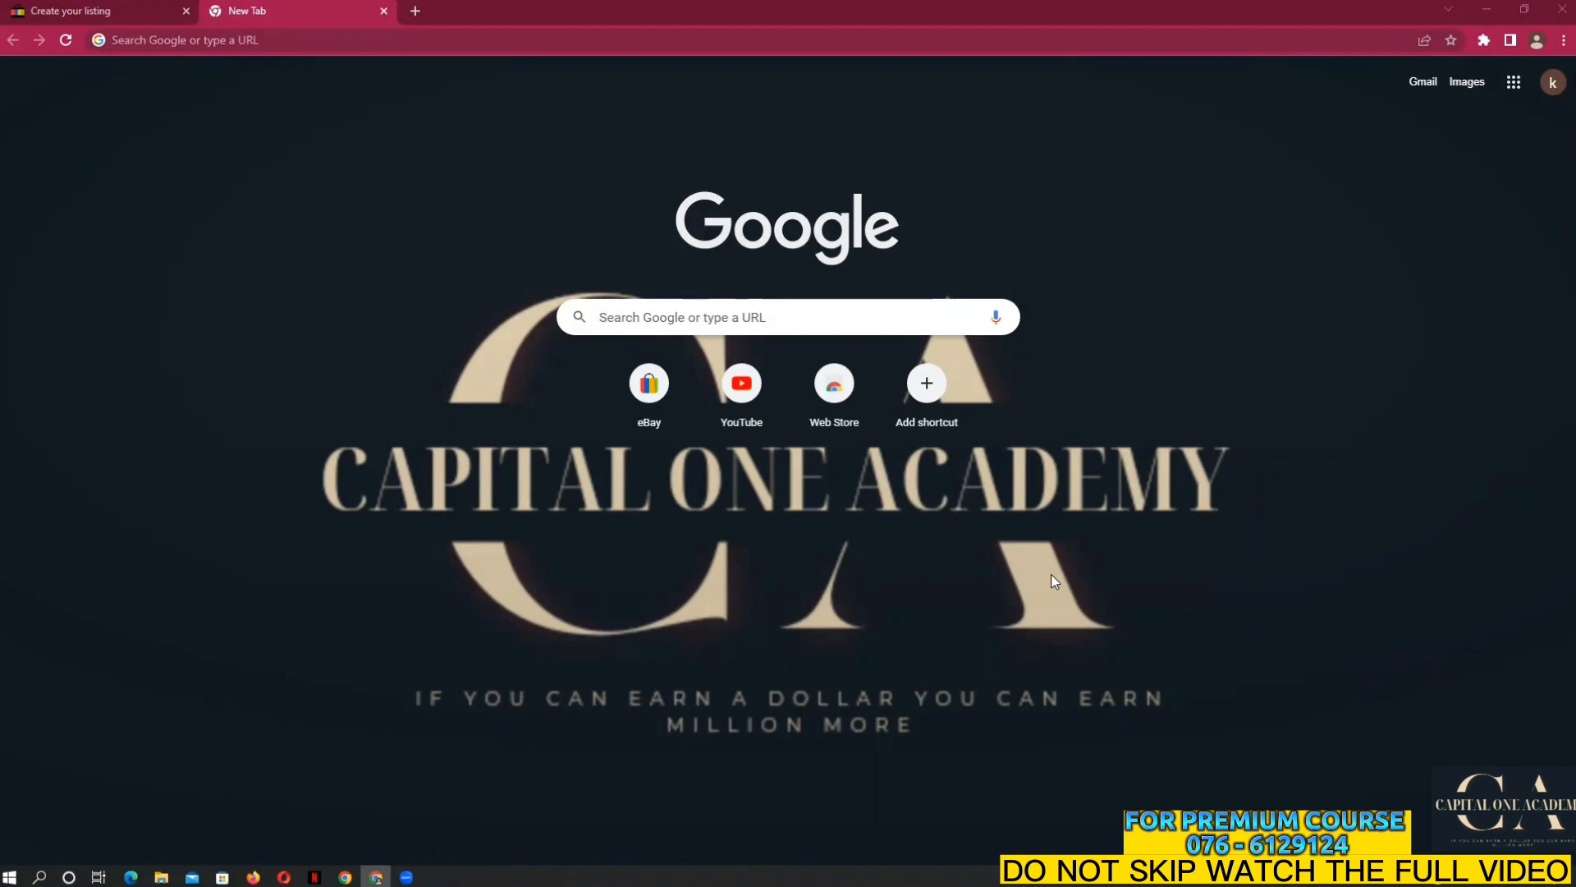
Review the Sunlight soap post from title to Terms of Sales, then switch to the other Chrome window's New Tab
{"action": "mouse_move", "coordinate": [376, 877]}
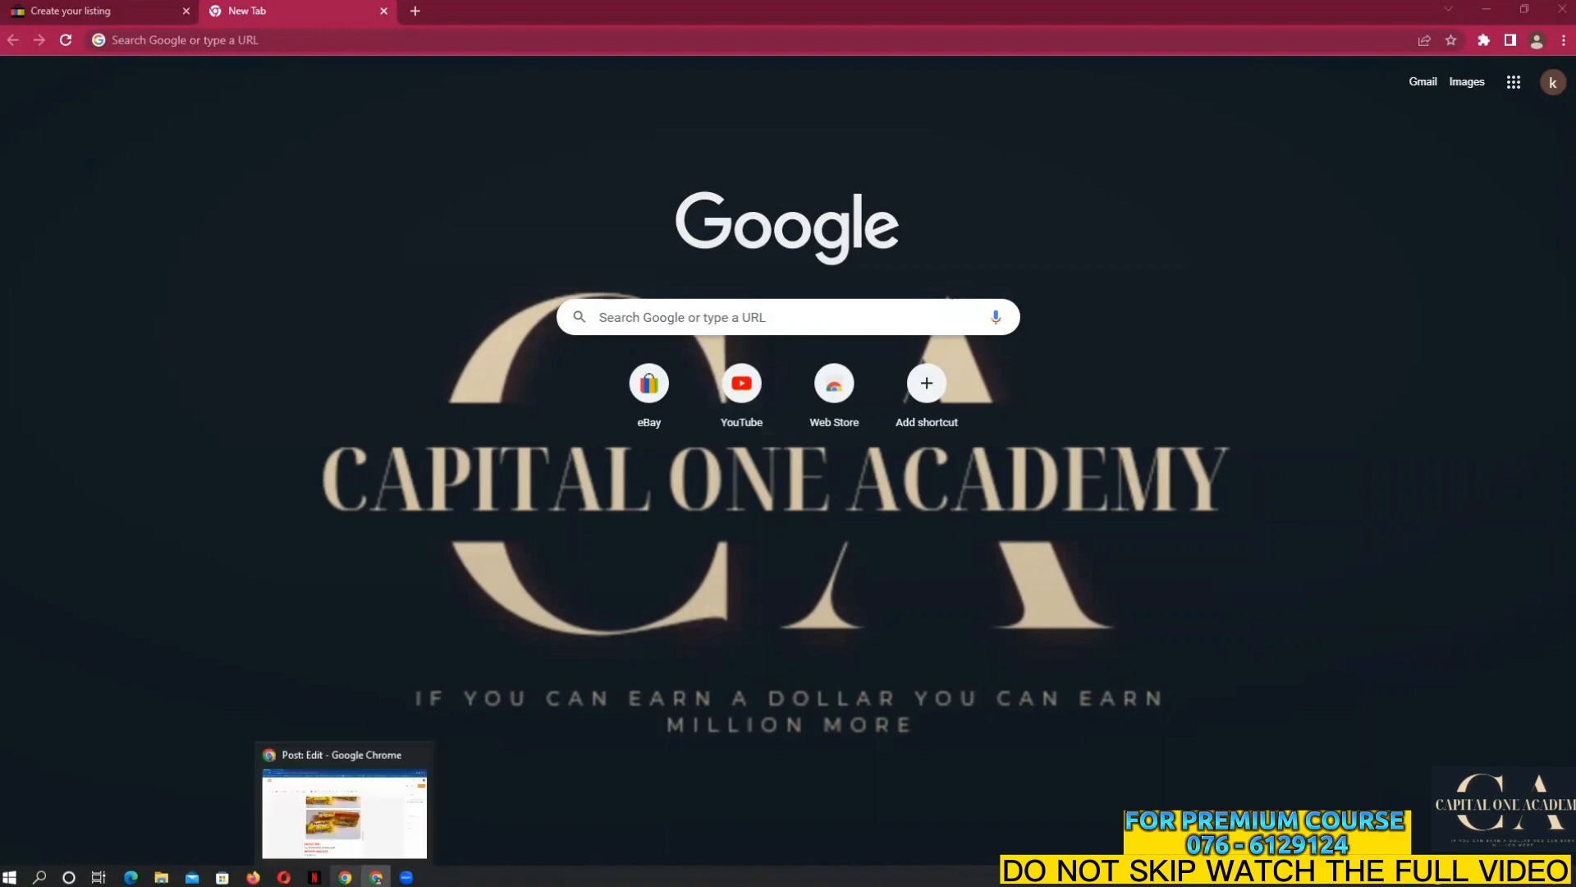
{"action": "left_click", "coordinate": [390, 781]}
{"action": "scroll", "coordinate": [664, 585], "scroll_direction": "up", "scroll_amount": 3}
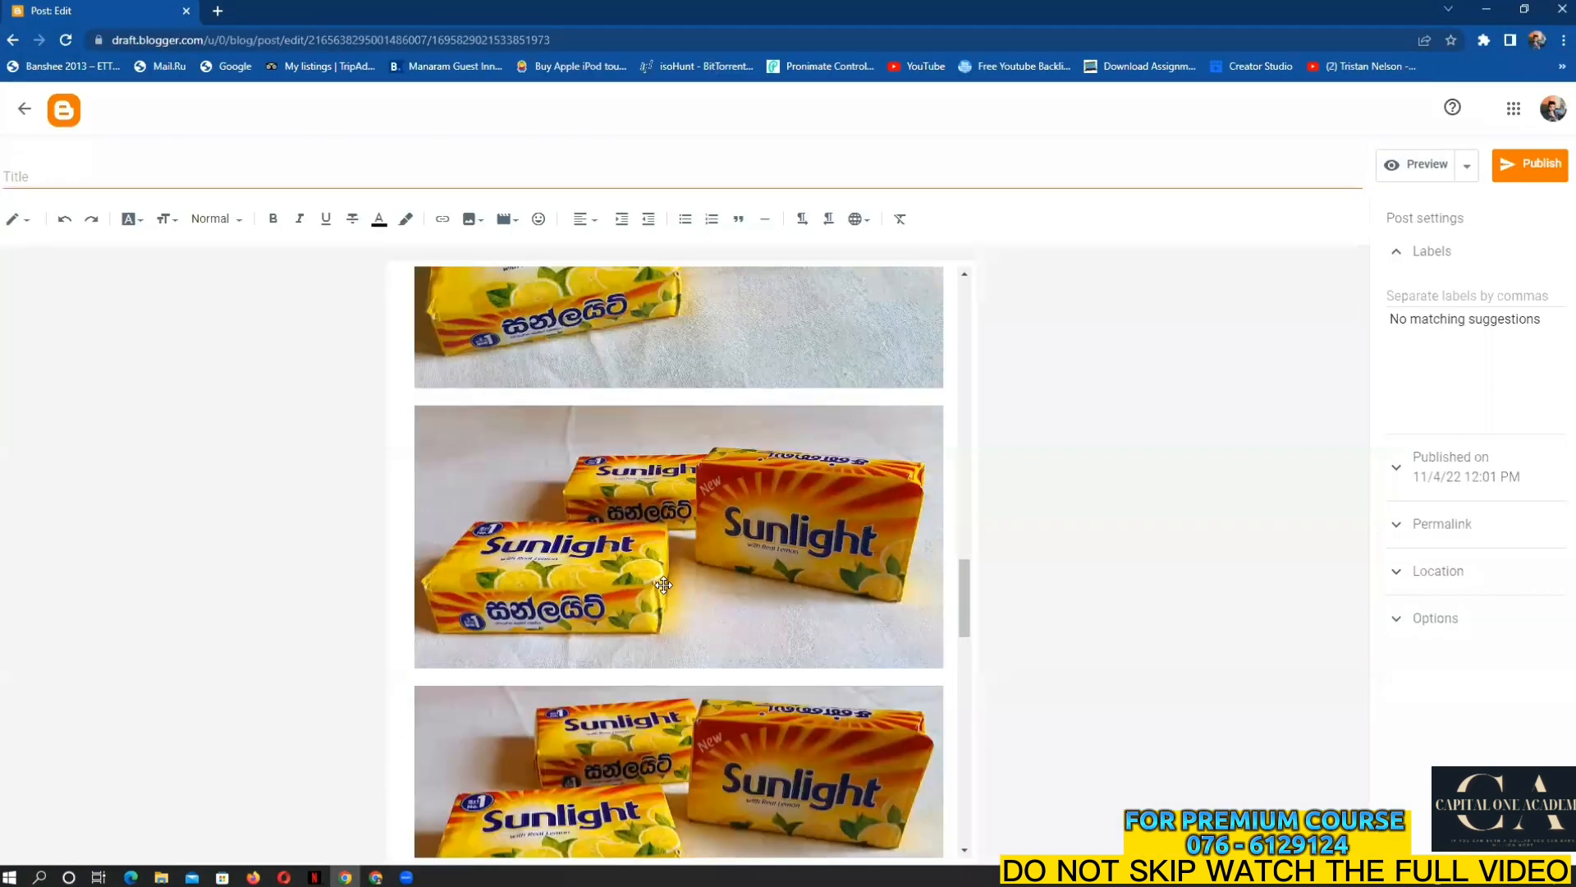
{"action": "scroll", "coordinate": [665, 584], "scroll_direction": "up", "scroll_amount": 6}
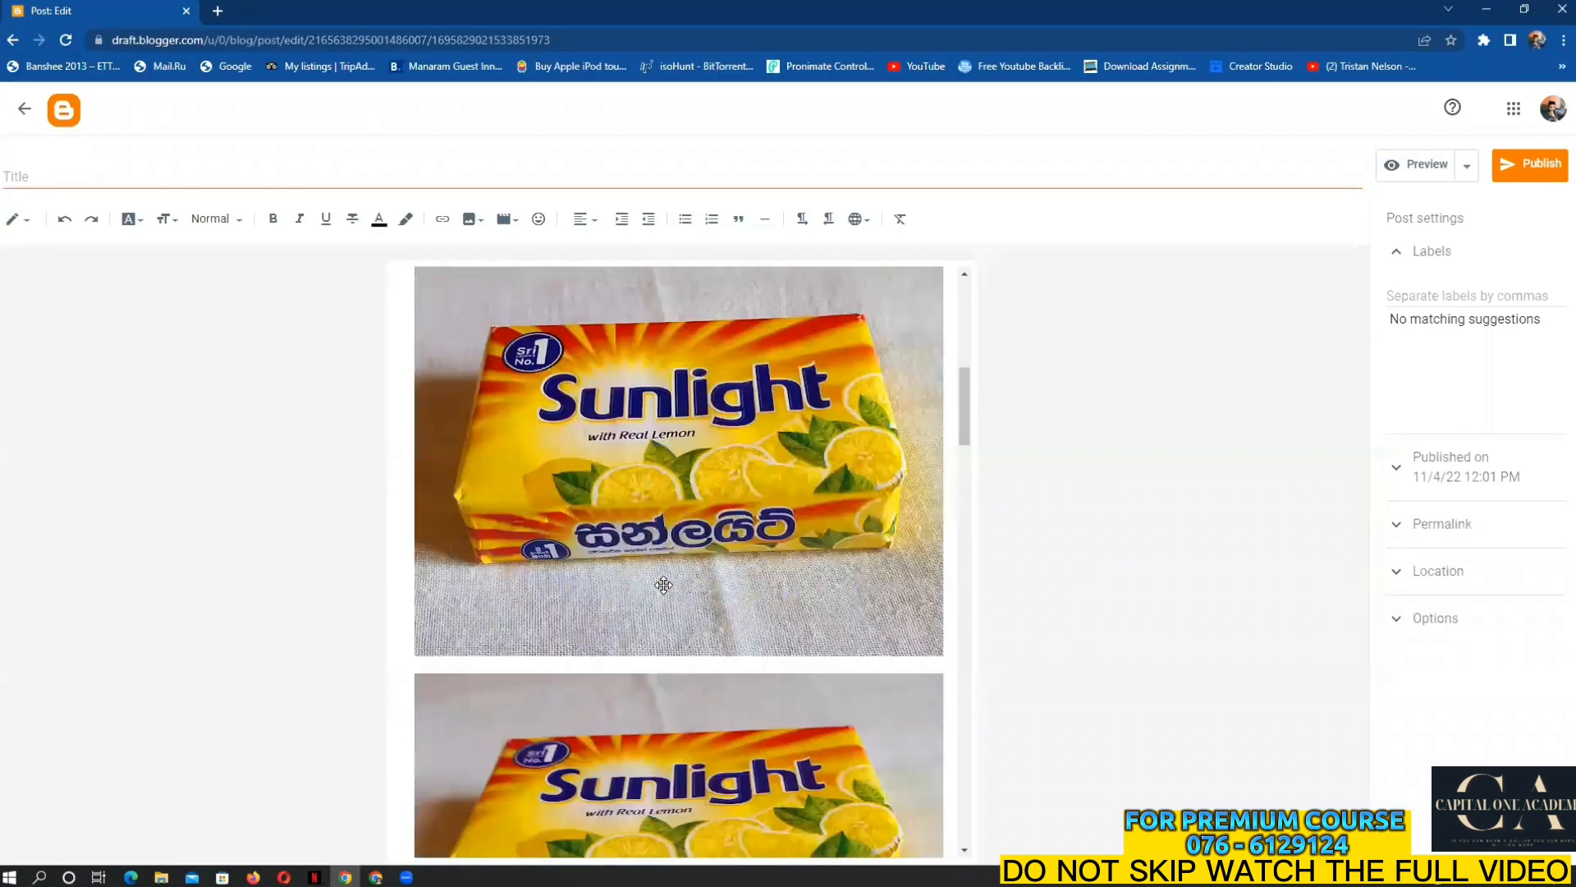
{"action": "scroll", "coordinate": [665, 585], "scroll_direction": "up", "scroll_amount": 10}
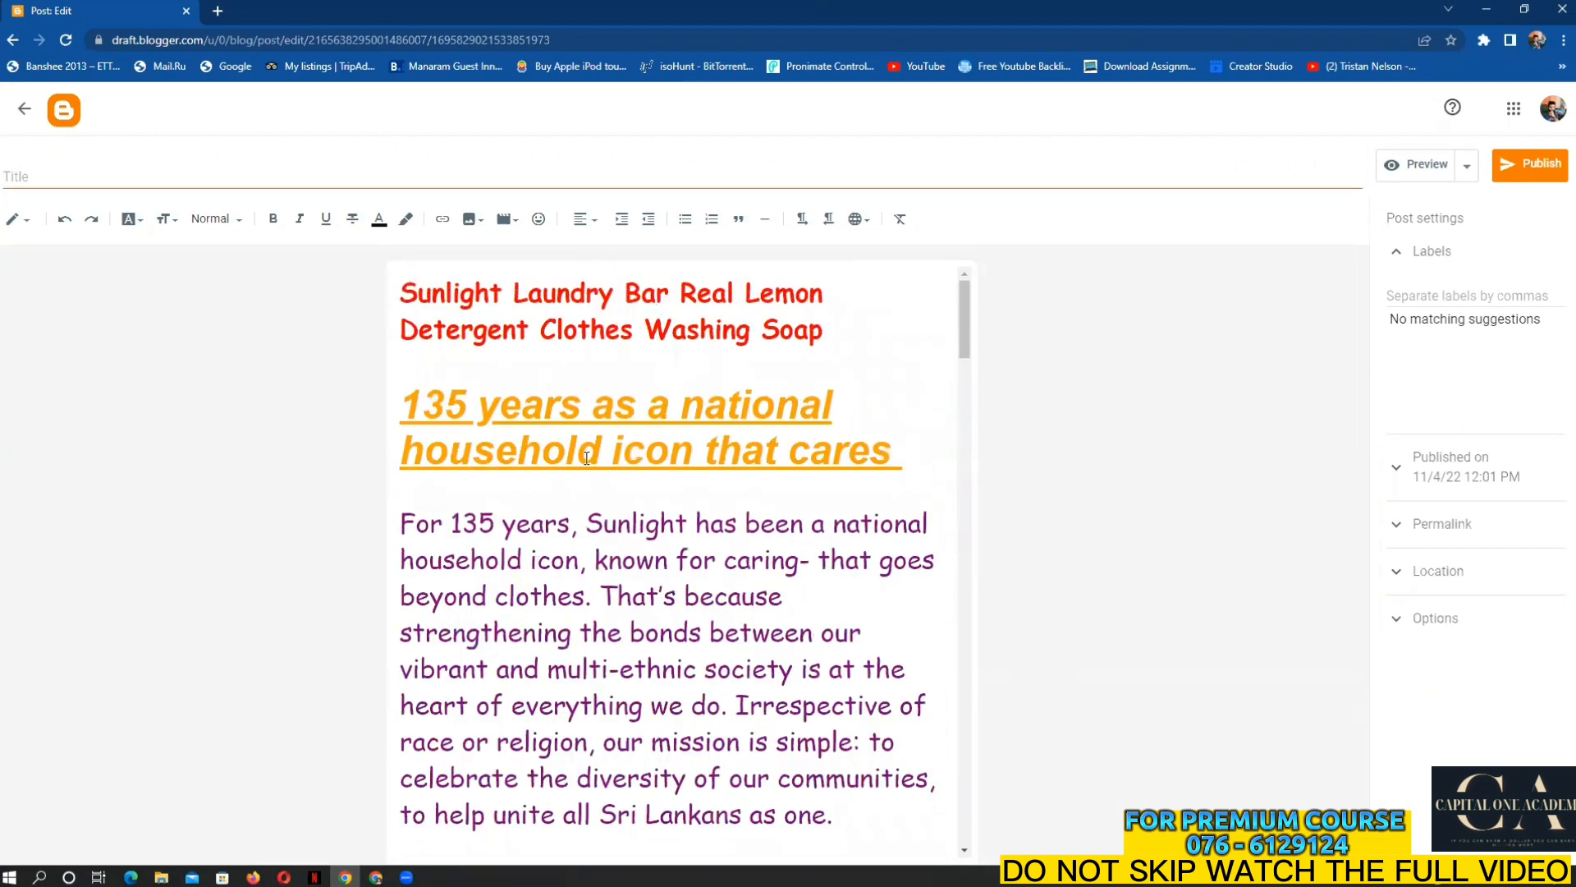
{"action": "scroll", "coordinate": [631, 636], "scroll_direction": "down", "scroll_amount": 12}
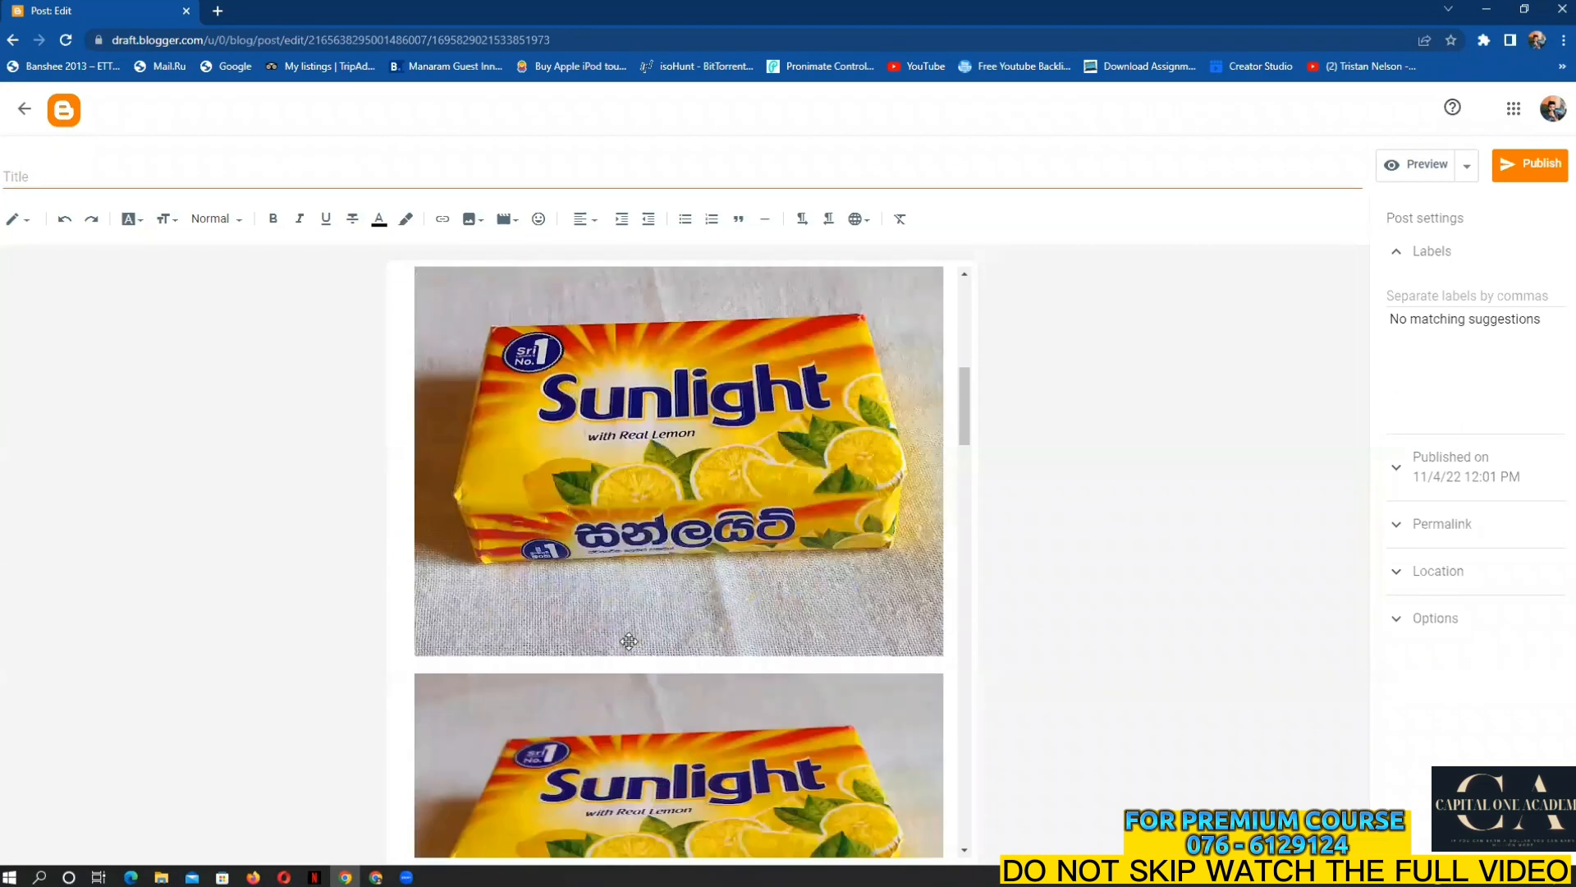
{"action": "scroll", "coordinate": [629, 641], "scroll_direction": "down", "scroll_amount": 15}
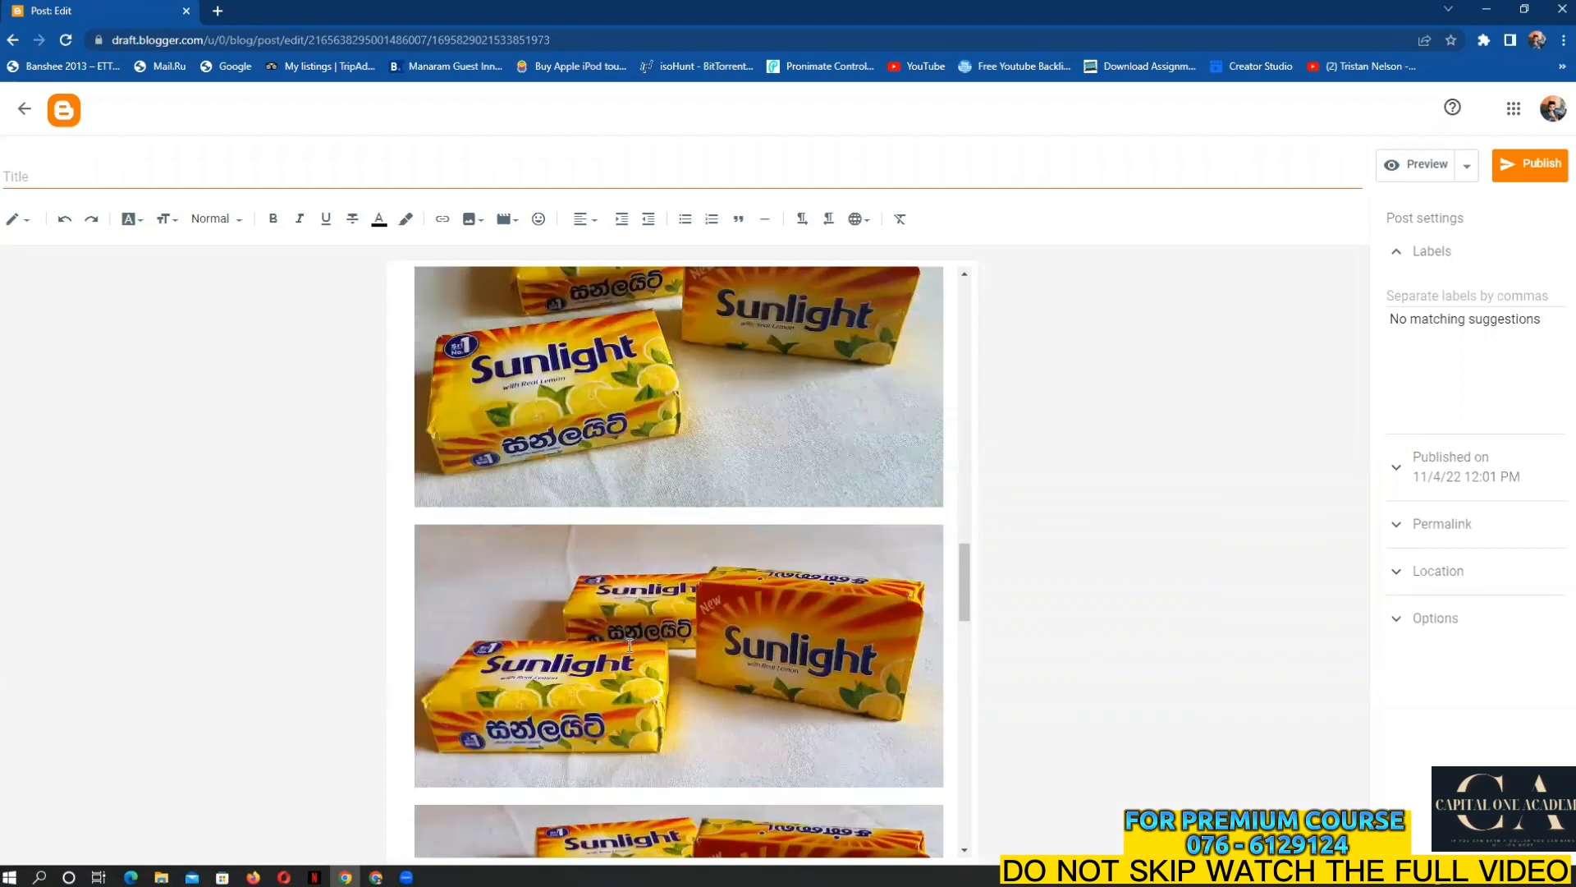
{"action": "scroll", "coordinate": [522, 627], "scroll_direction": "down", "scroll_amount": 7}
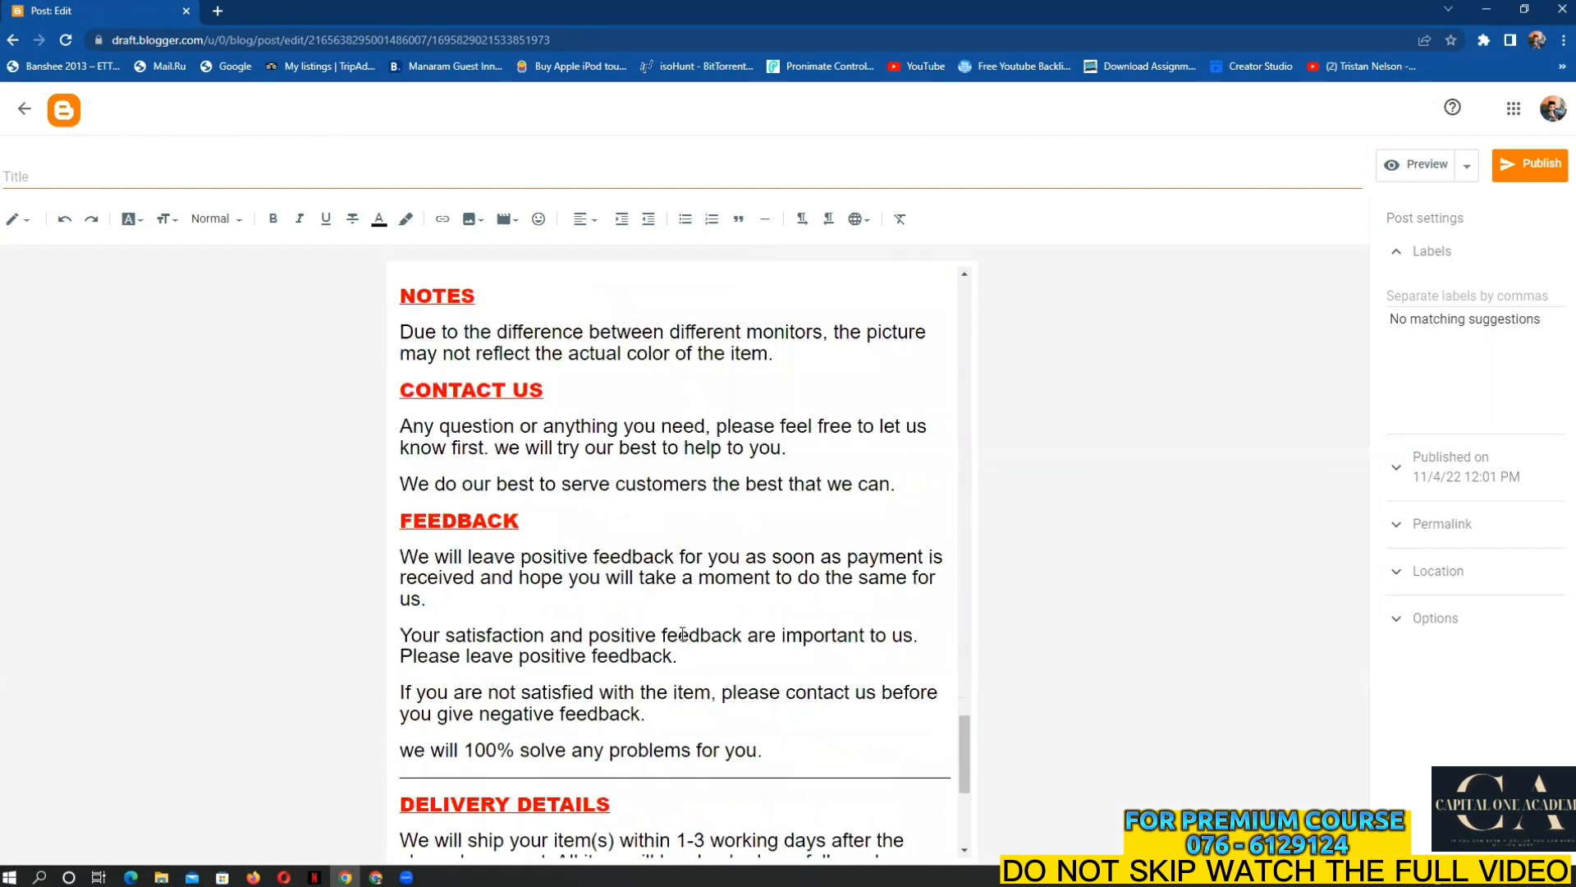
{"action": "scroll", "coordinate": [629, 656], "scroll_direction": "down", "scroll_amount": 2}
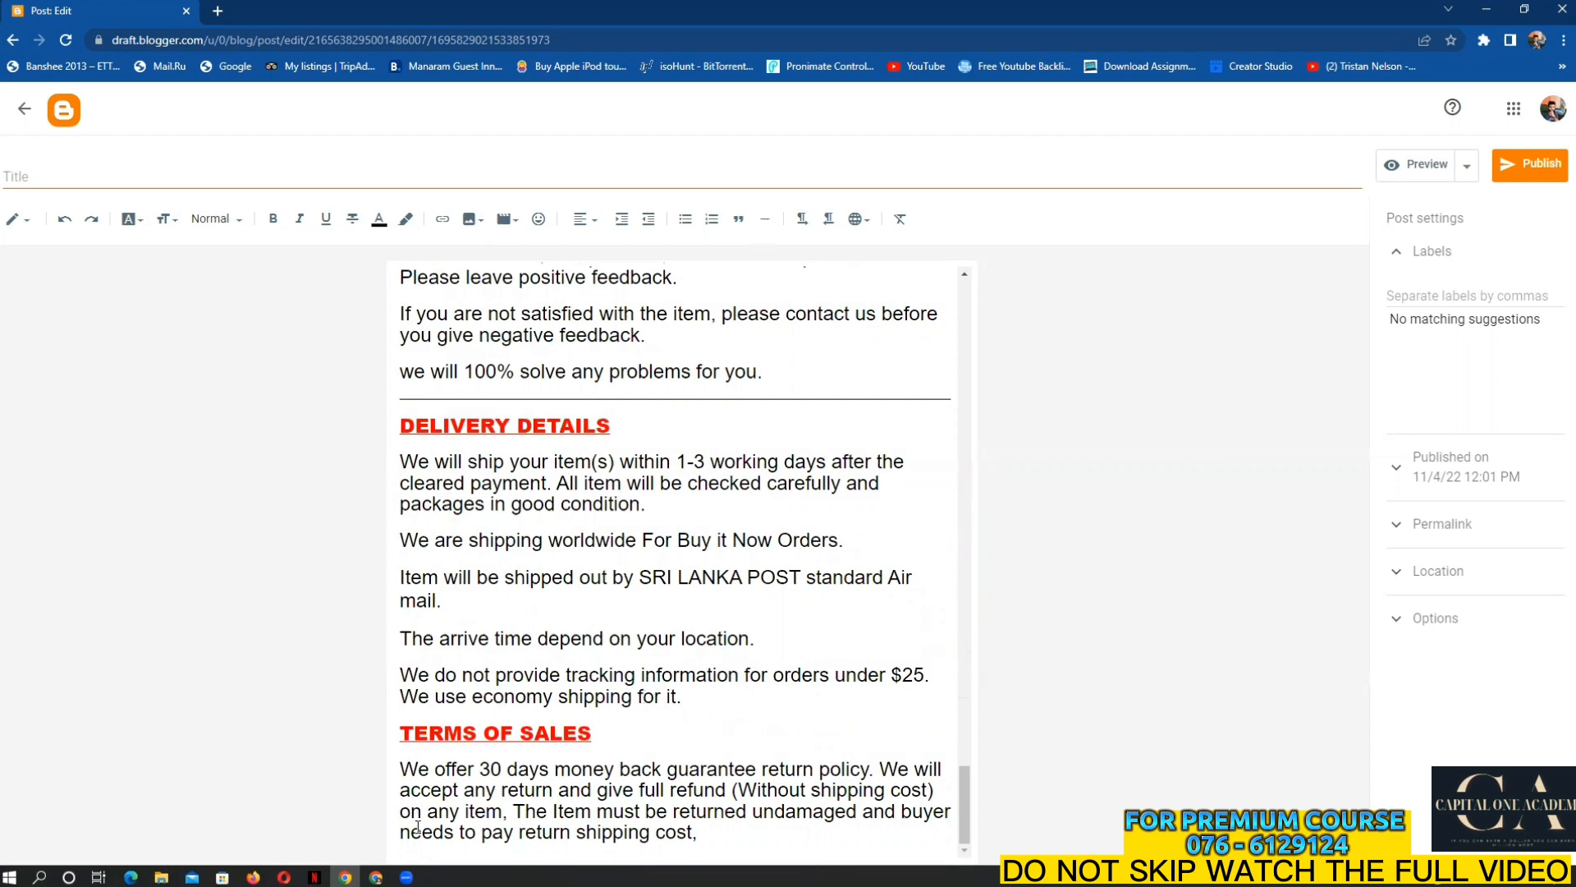
{"action": "left_click", "coordinate": [376, 877]}
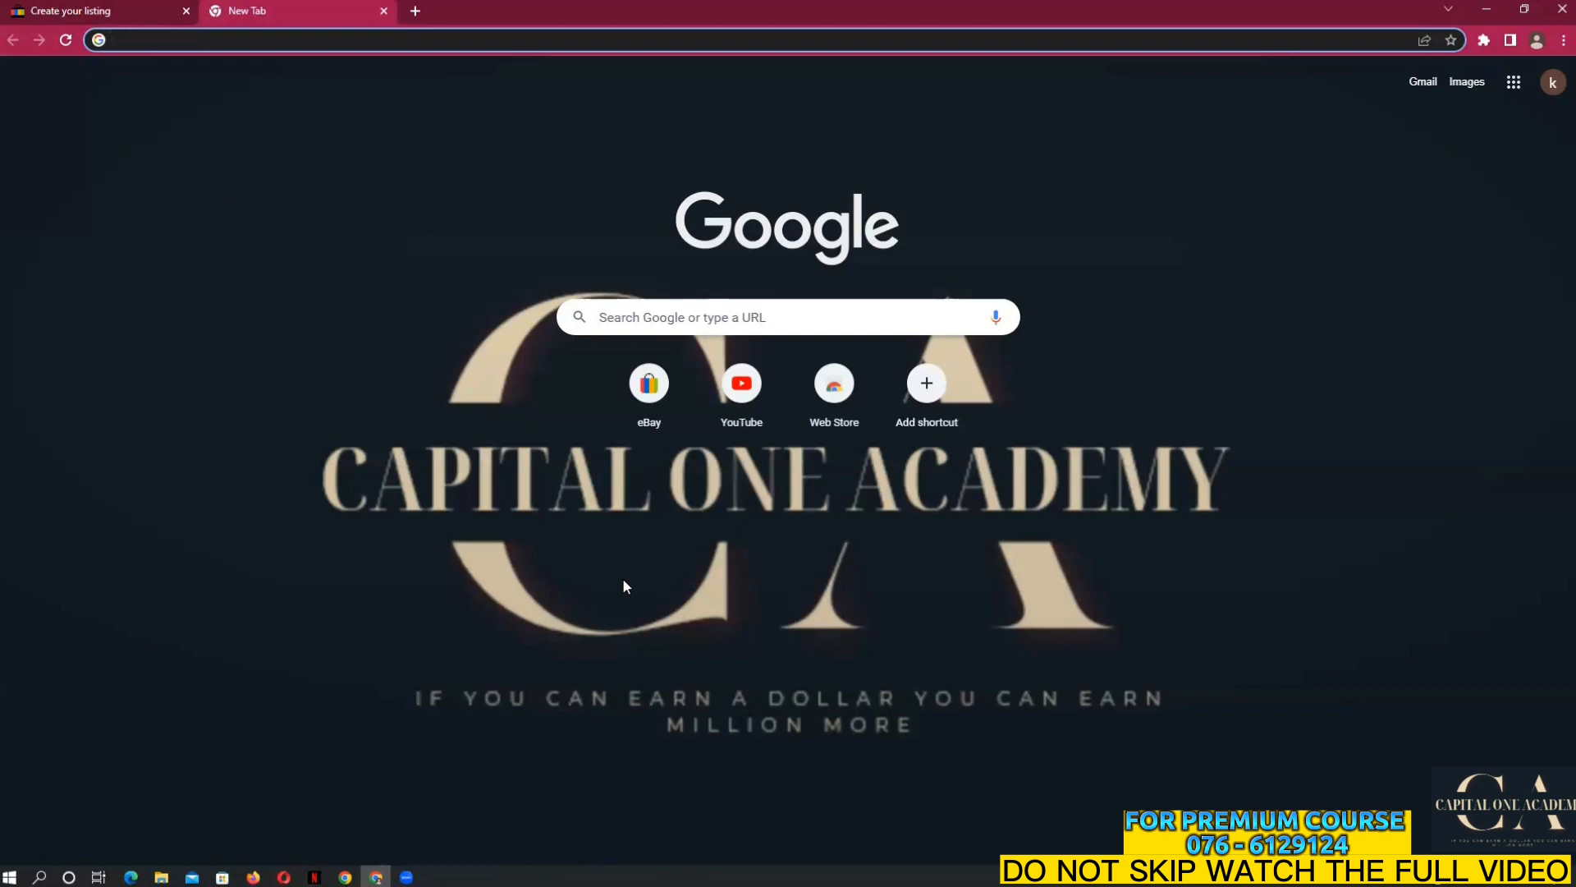
{"action": "left_click", "coordinate": [163, 6]}
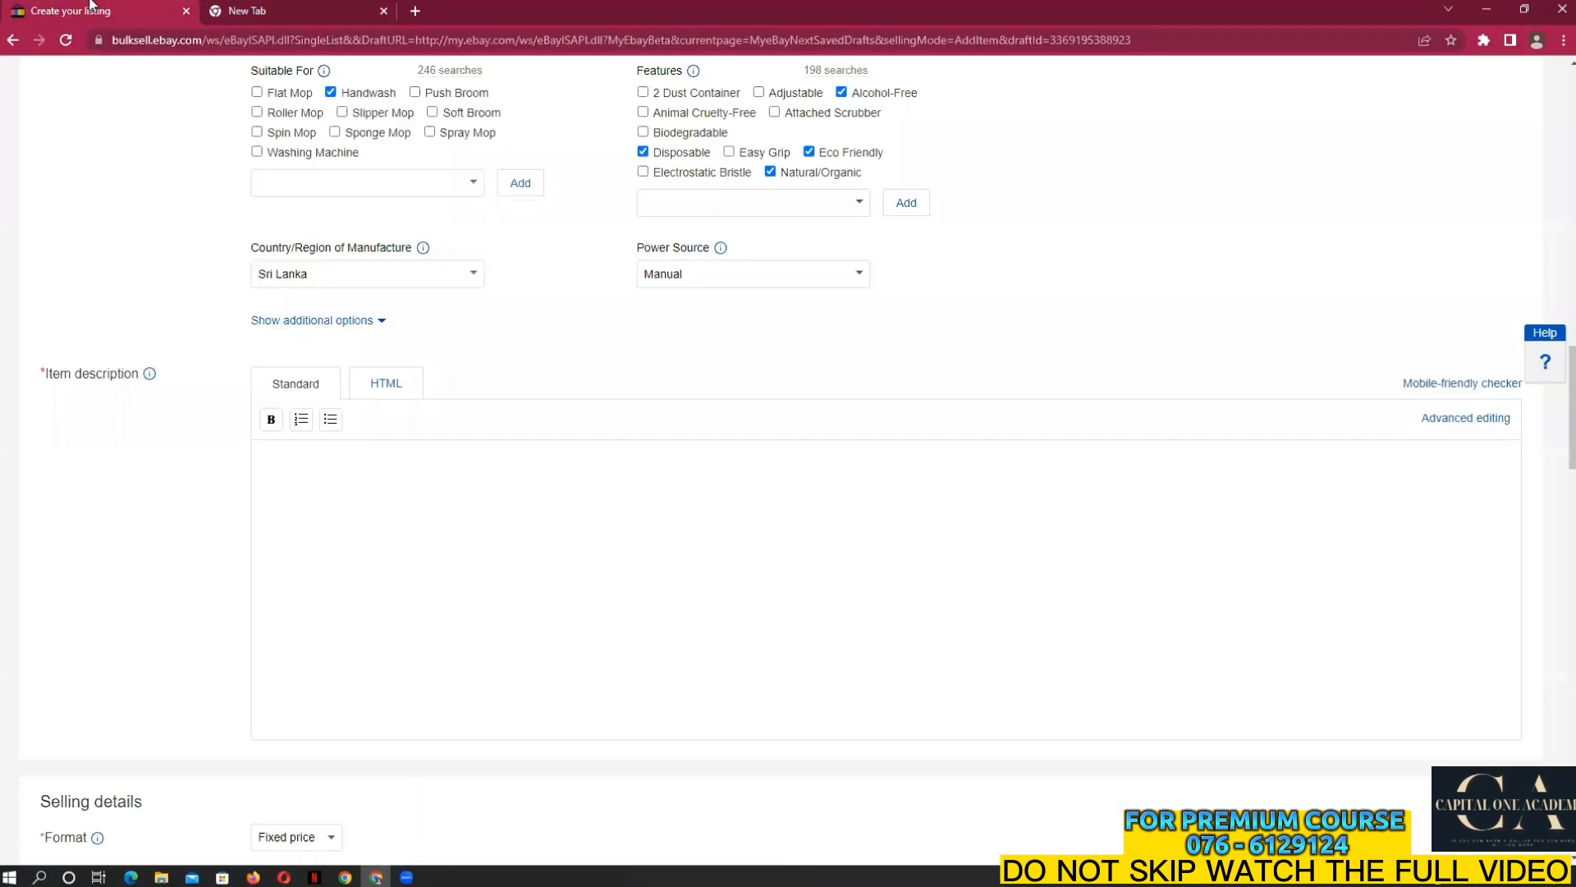
{"action": "scroll", "coordinate": [743, 435], "scroll_direction": "up", "scroll_amount": 5}
{"action": "scroll", "coordinate": [563, 464], "scroll_direction": "up", "scroll_amount": 8}
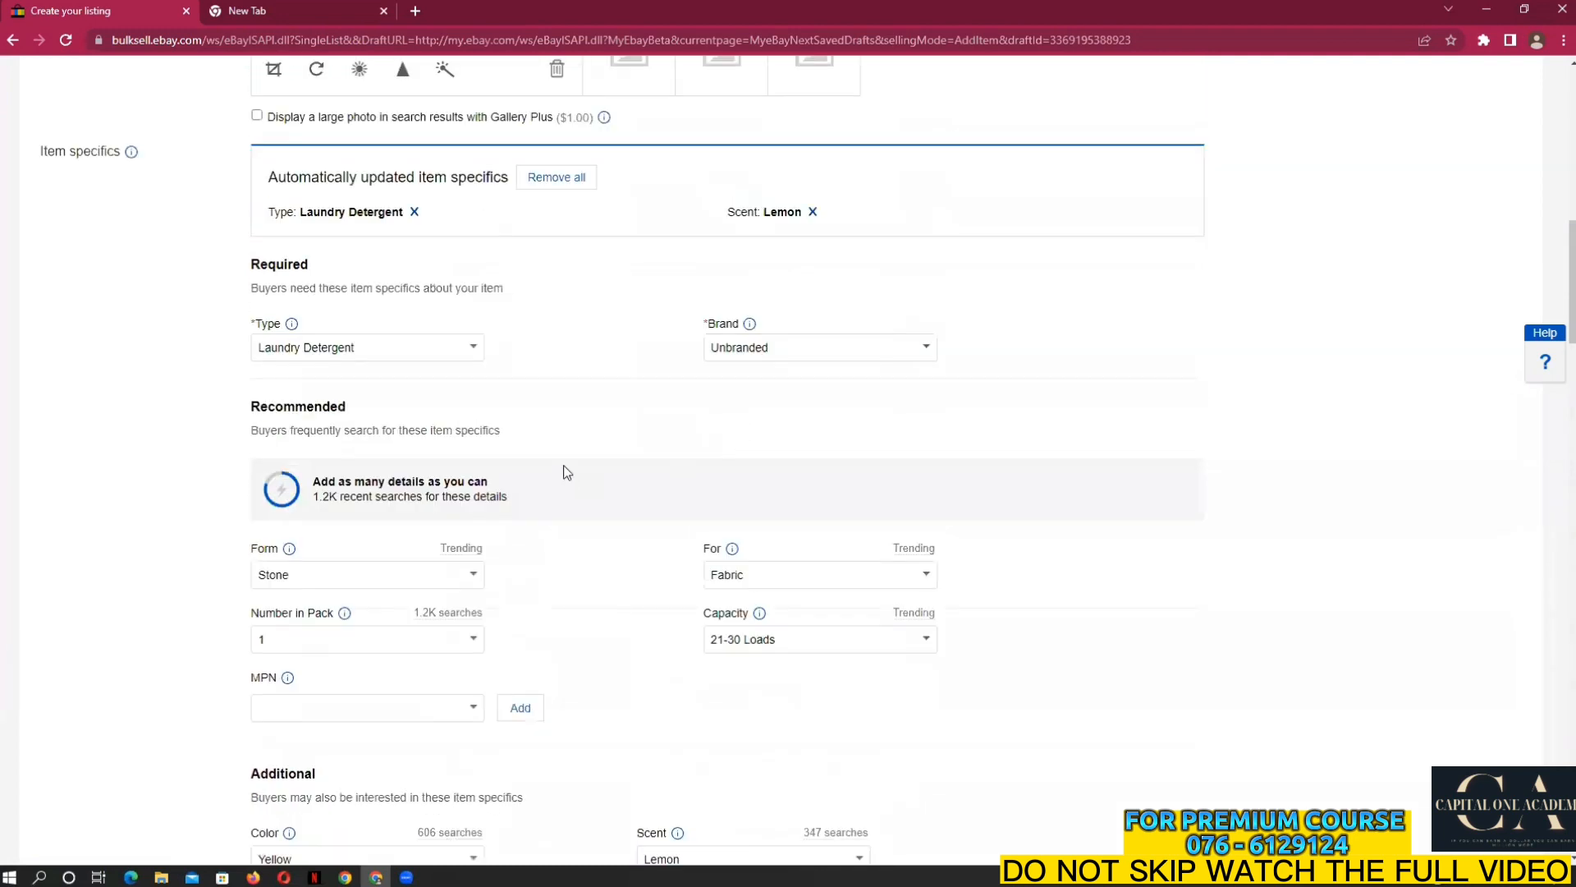
{"action": "scroll", "coordinate": [603, 485], "scroll_direction": "down", "scroll_amount": 11}
{"action": "scroll", "coordinate": [528, 552], "scroll_direction": "down", "scroll_amount": 2}
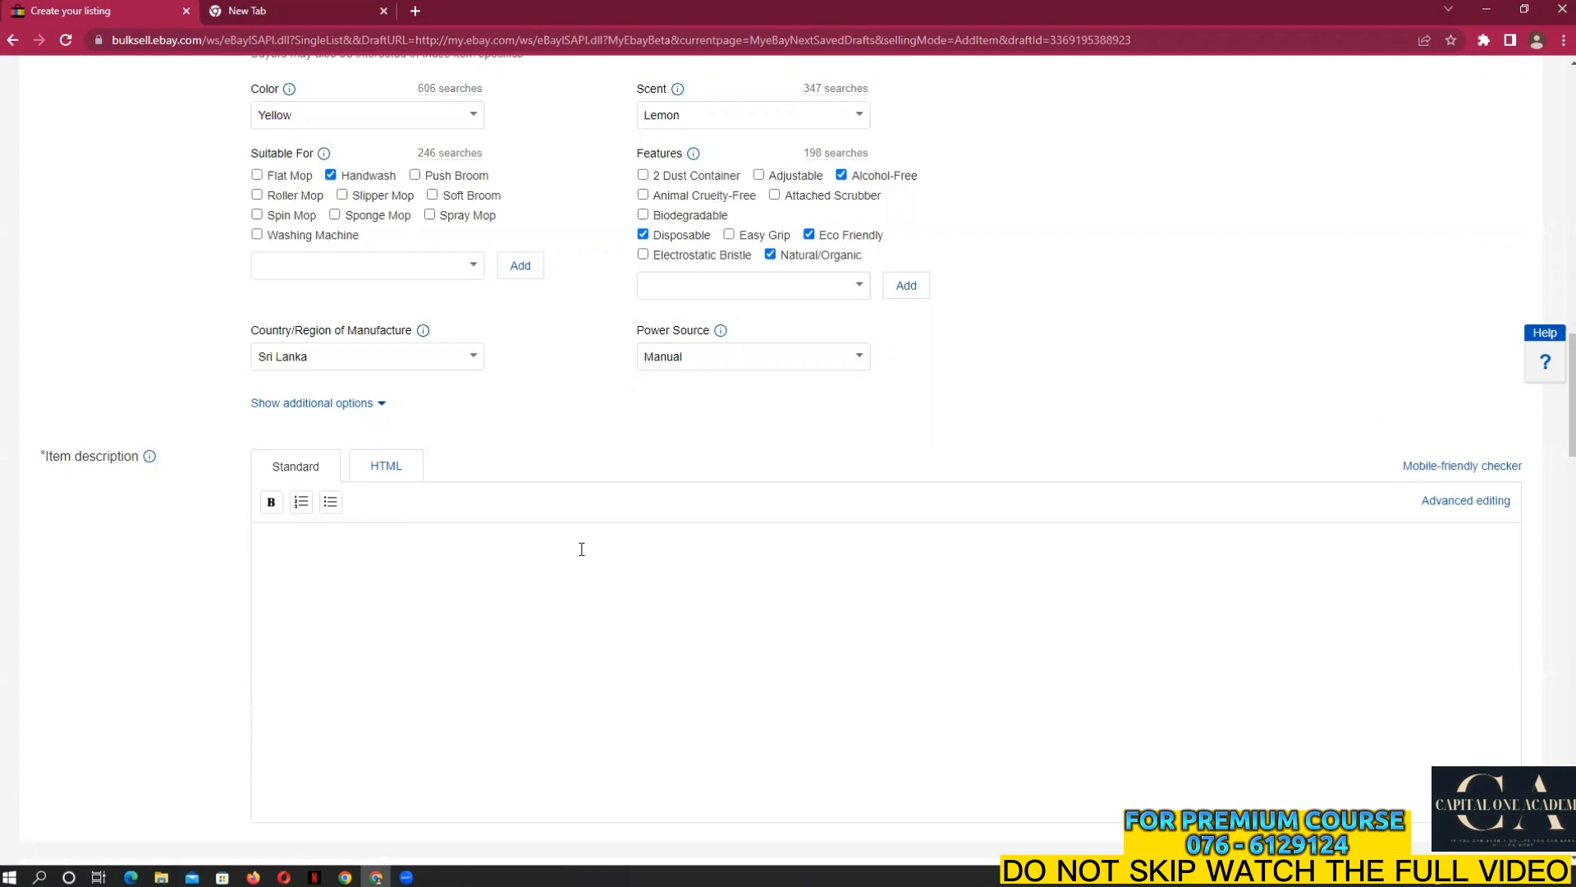
{"action": "scroll", "coordinate": [526, 575], "scroll_direction": "down", "scroll_amount": 1}
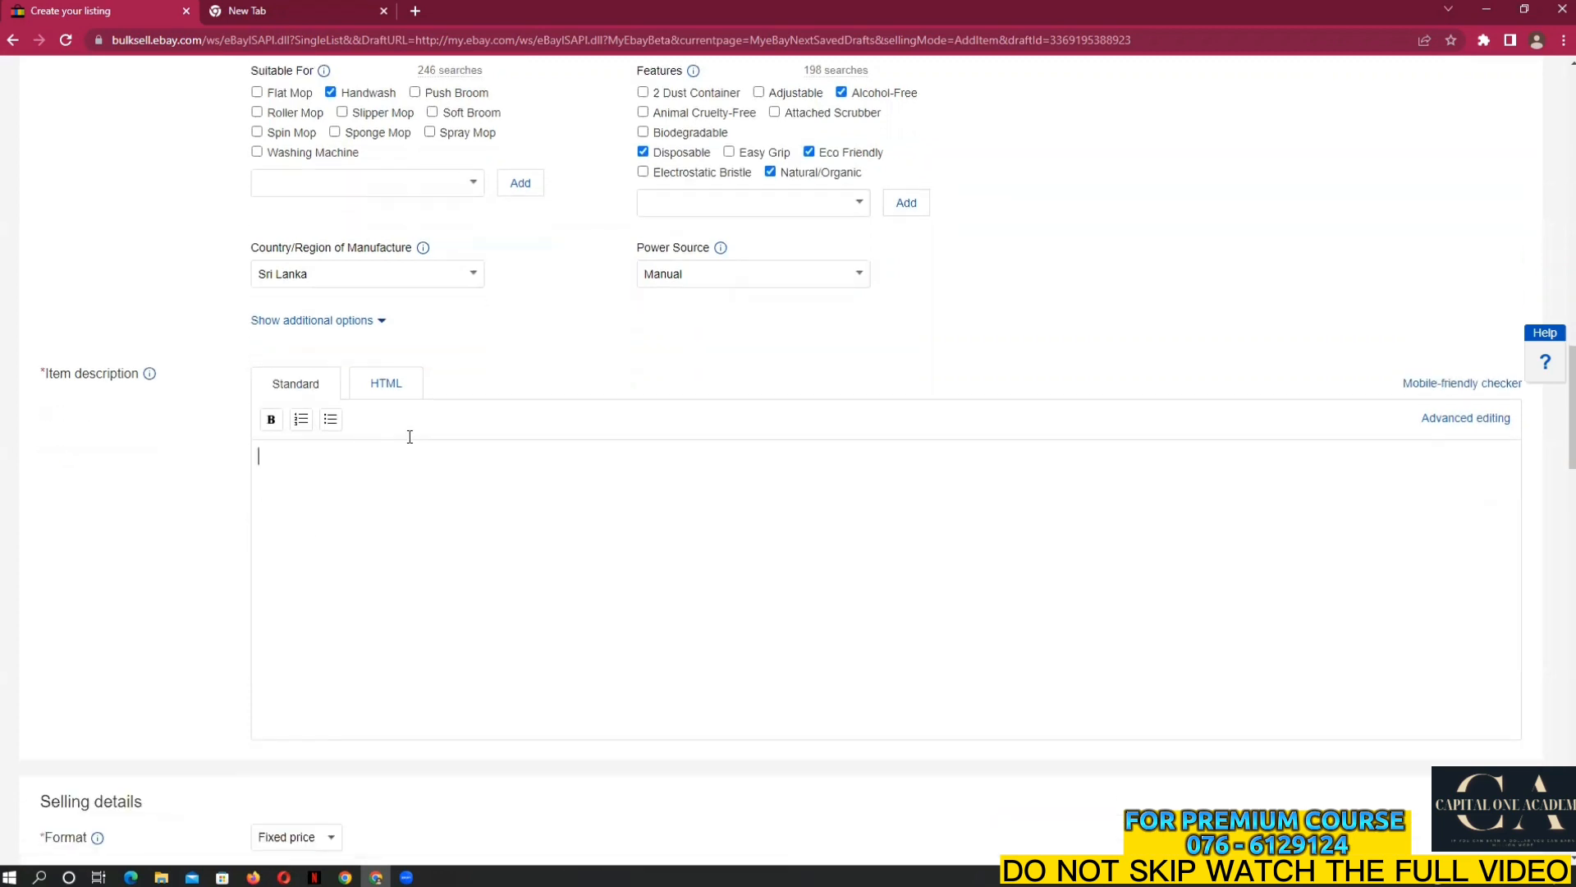
{"action": "left_click", "coordinate": [392, 386]}
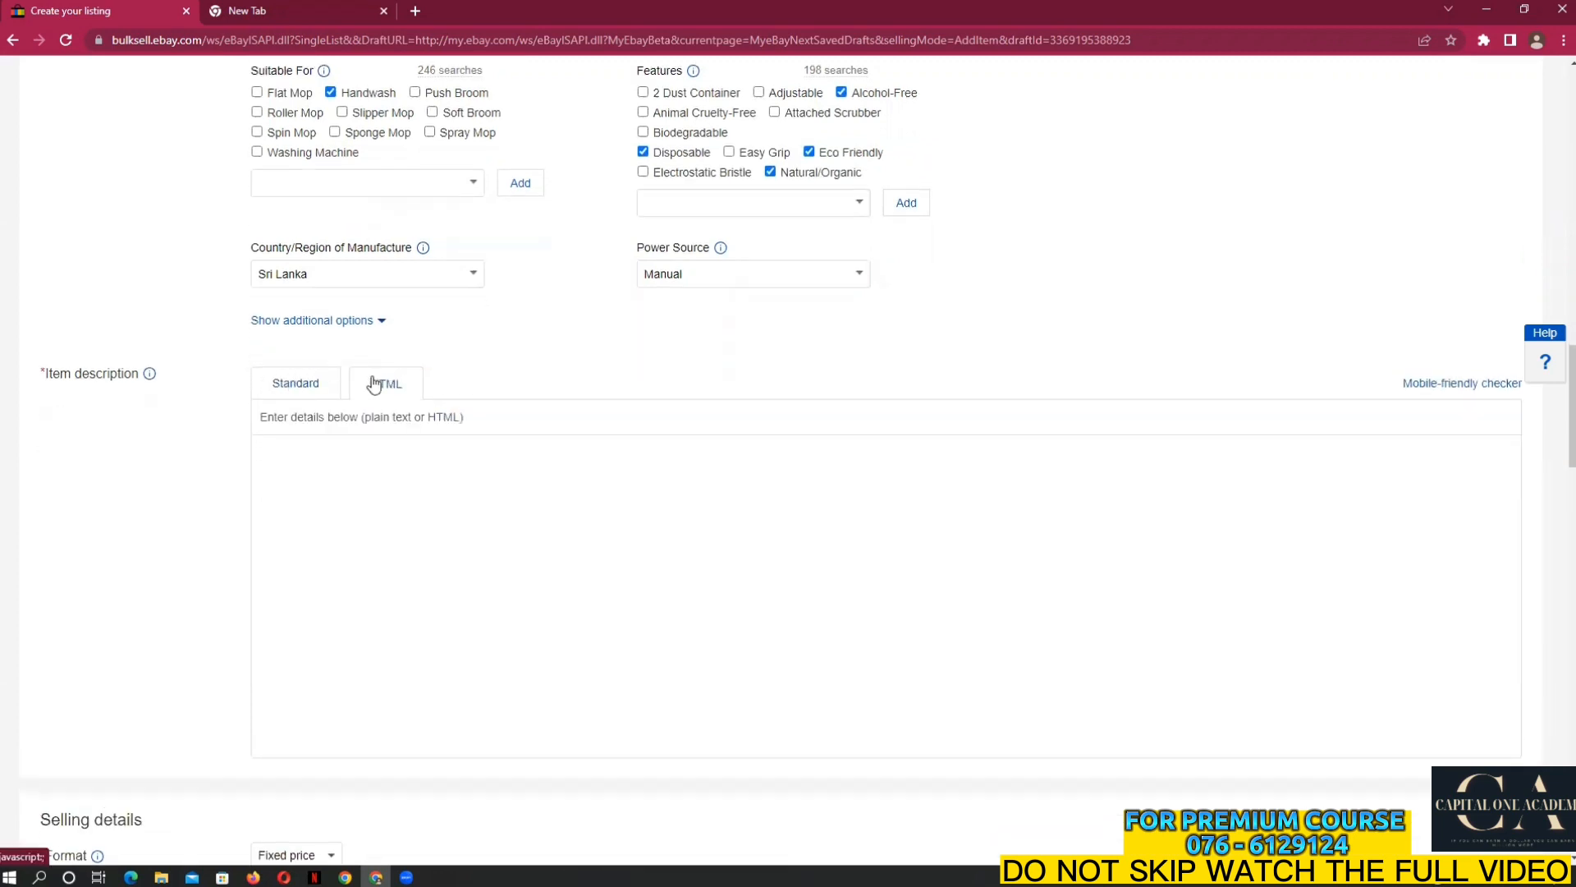
{"action": "left_click", "coordinate": [309, 387]}
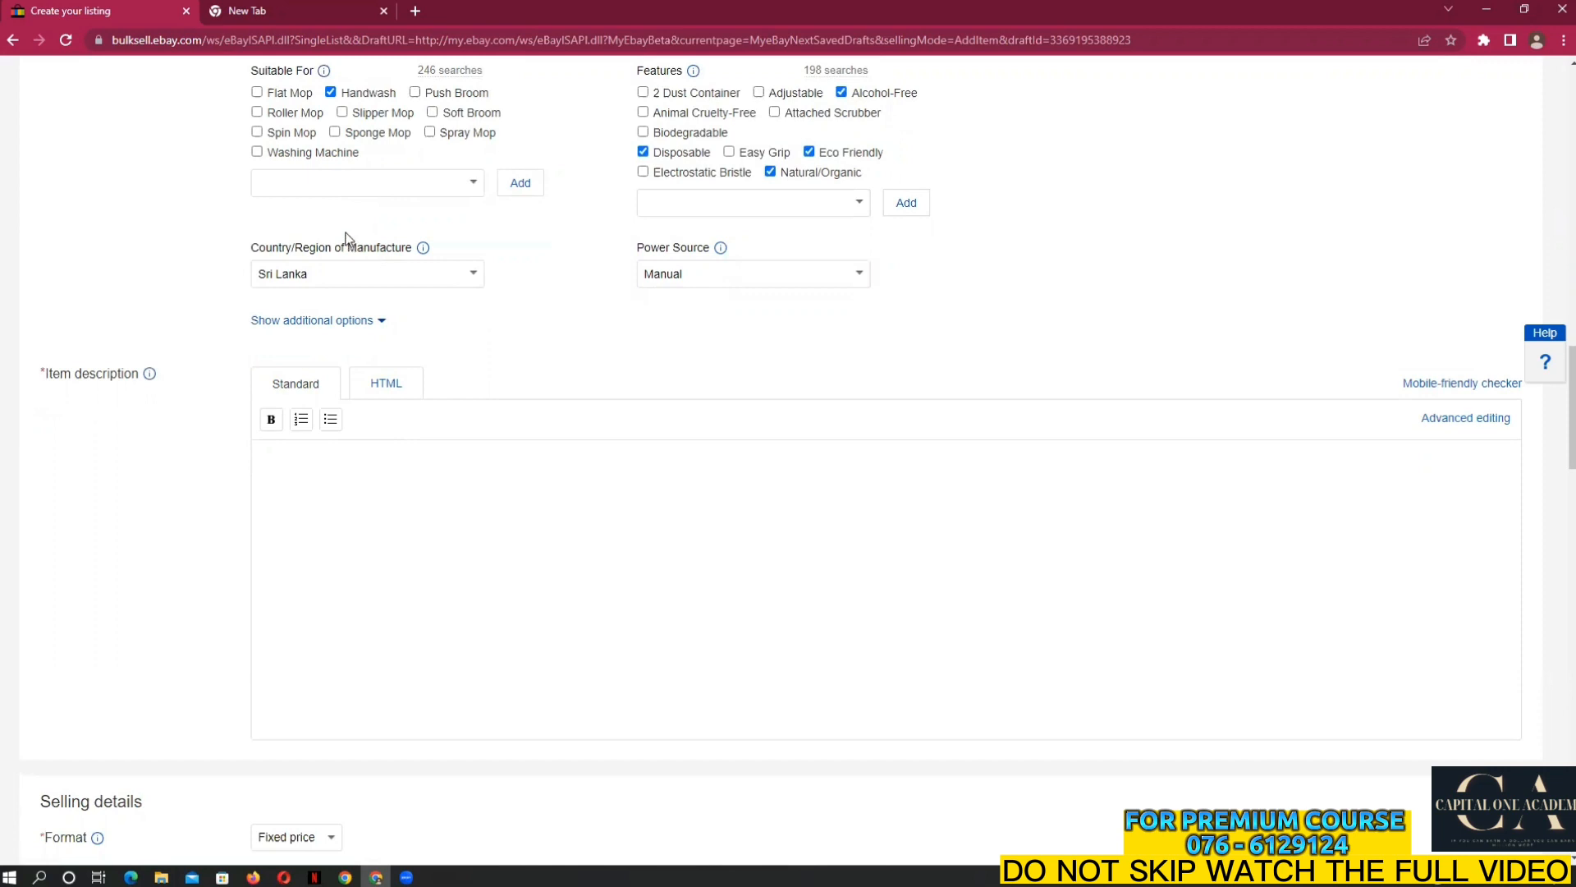
{"action": "left_click", "coordinate": [258, 11]}
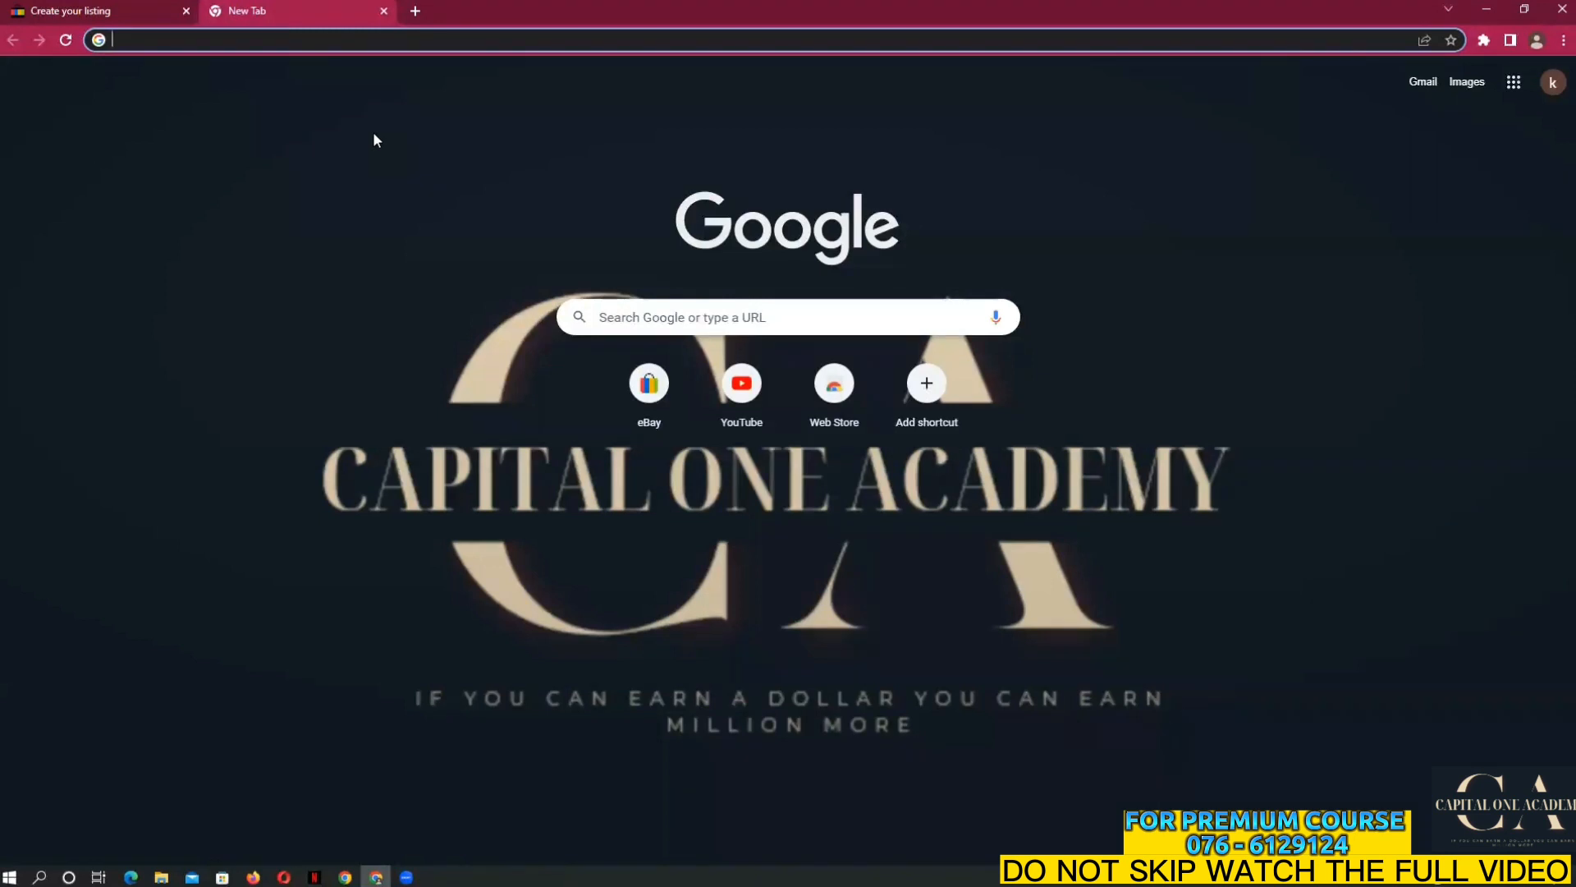
Search Google for 'blogger', translate the results into English, and open the Blogger.com result
{"action": "type", "text": "blogger"}
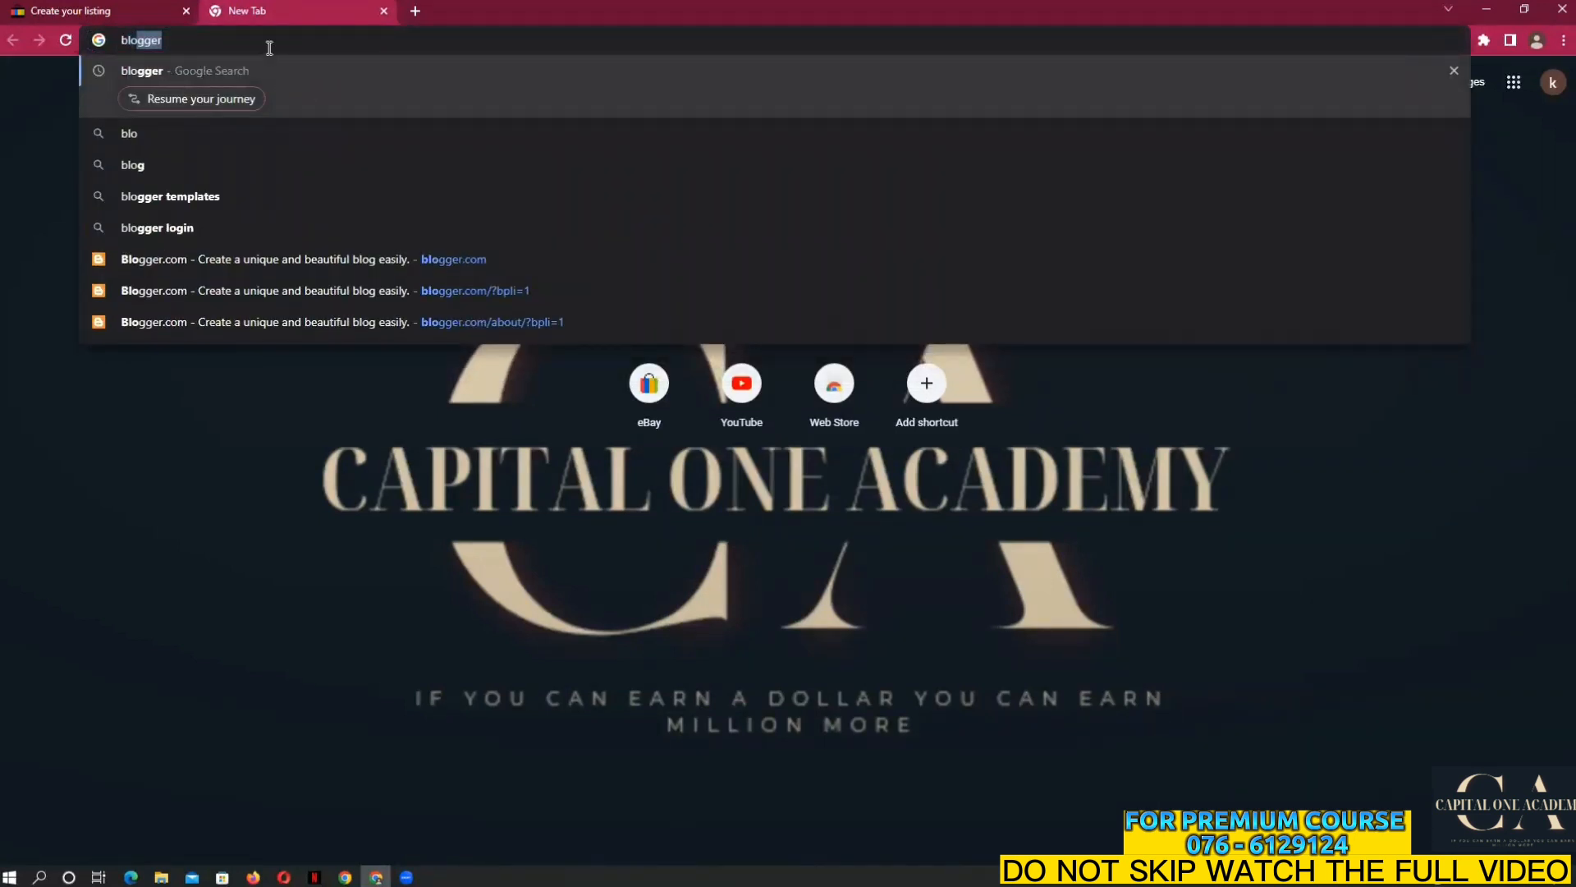
{"action": "left_click", "coordinate": [258, 71]}
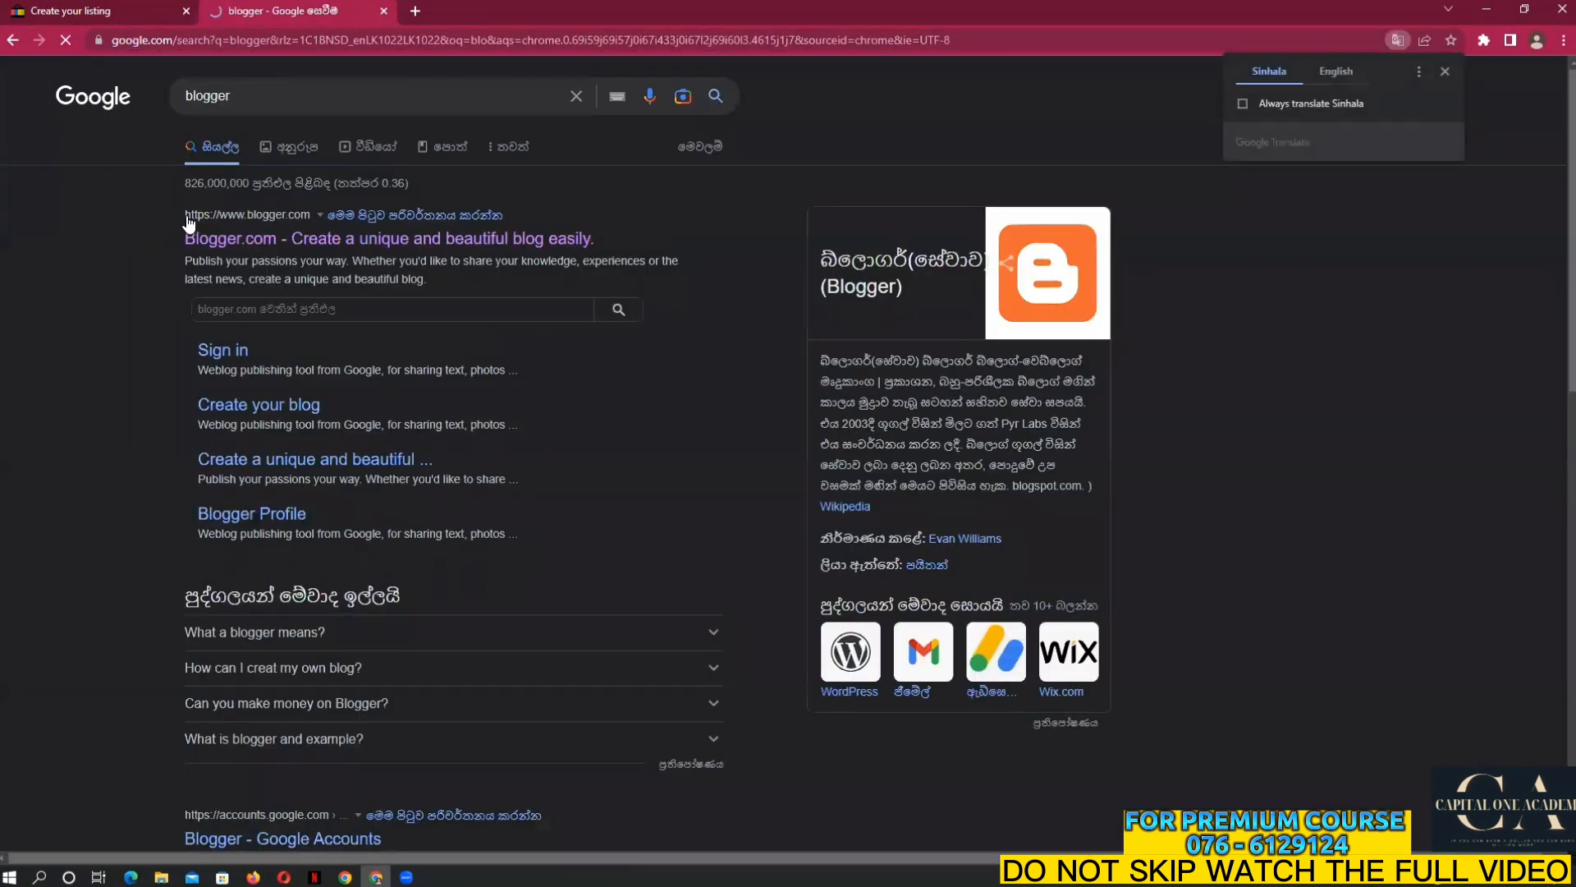
{"action": "left_click", "coordinate": [1330, 72]}
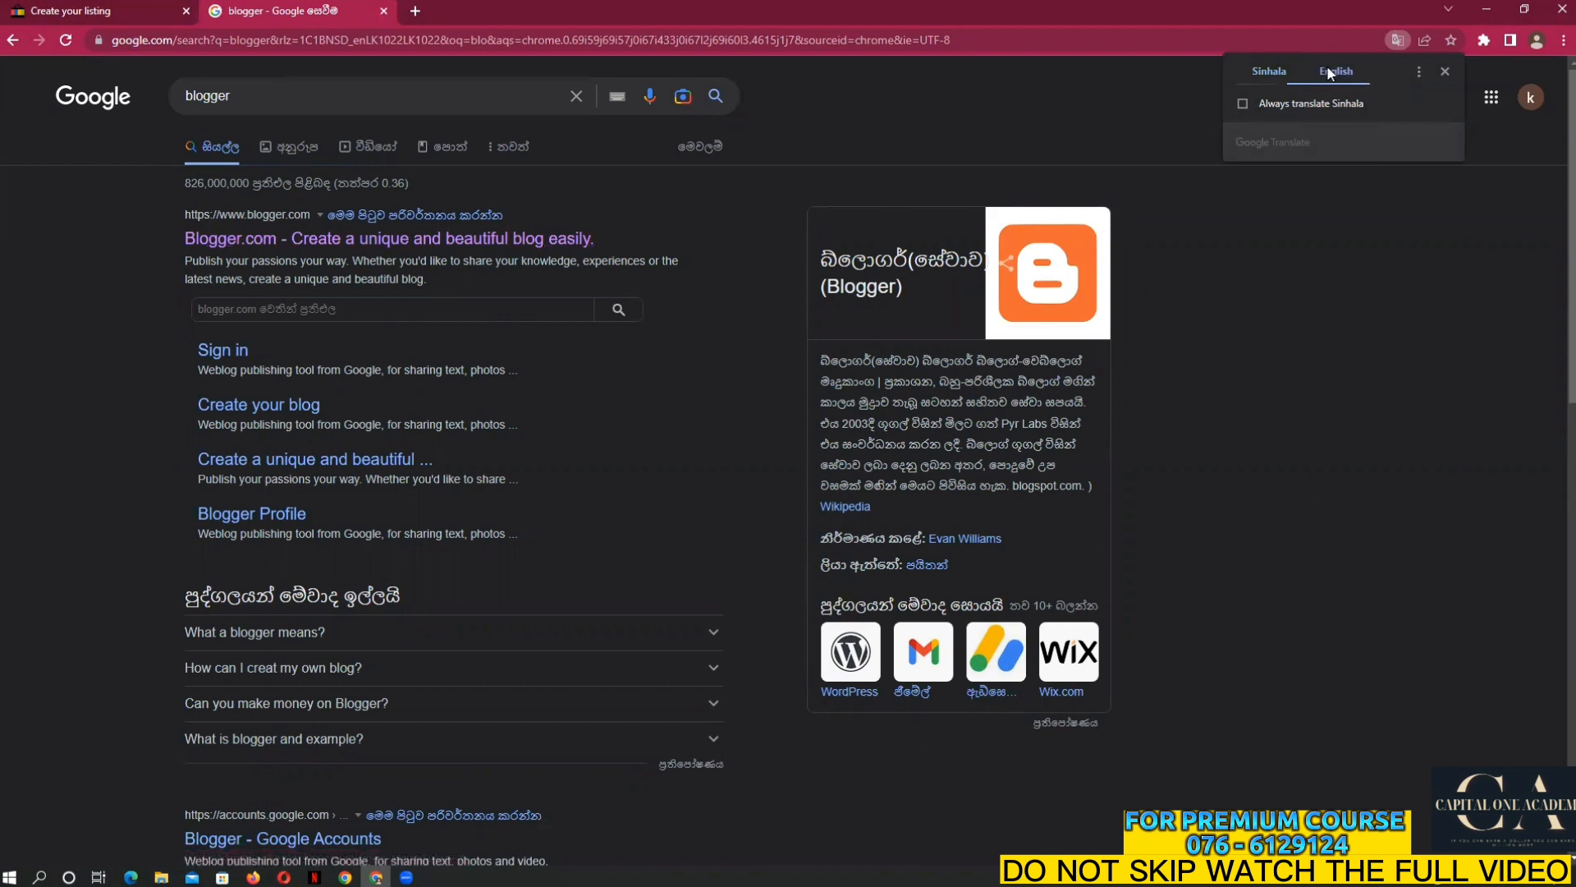
{"action": "left_click", "coordinate": [1503, 220]}
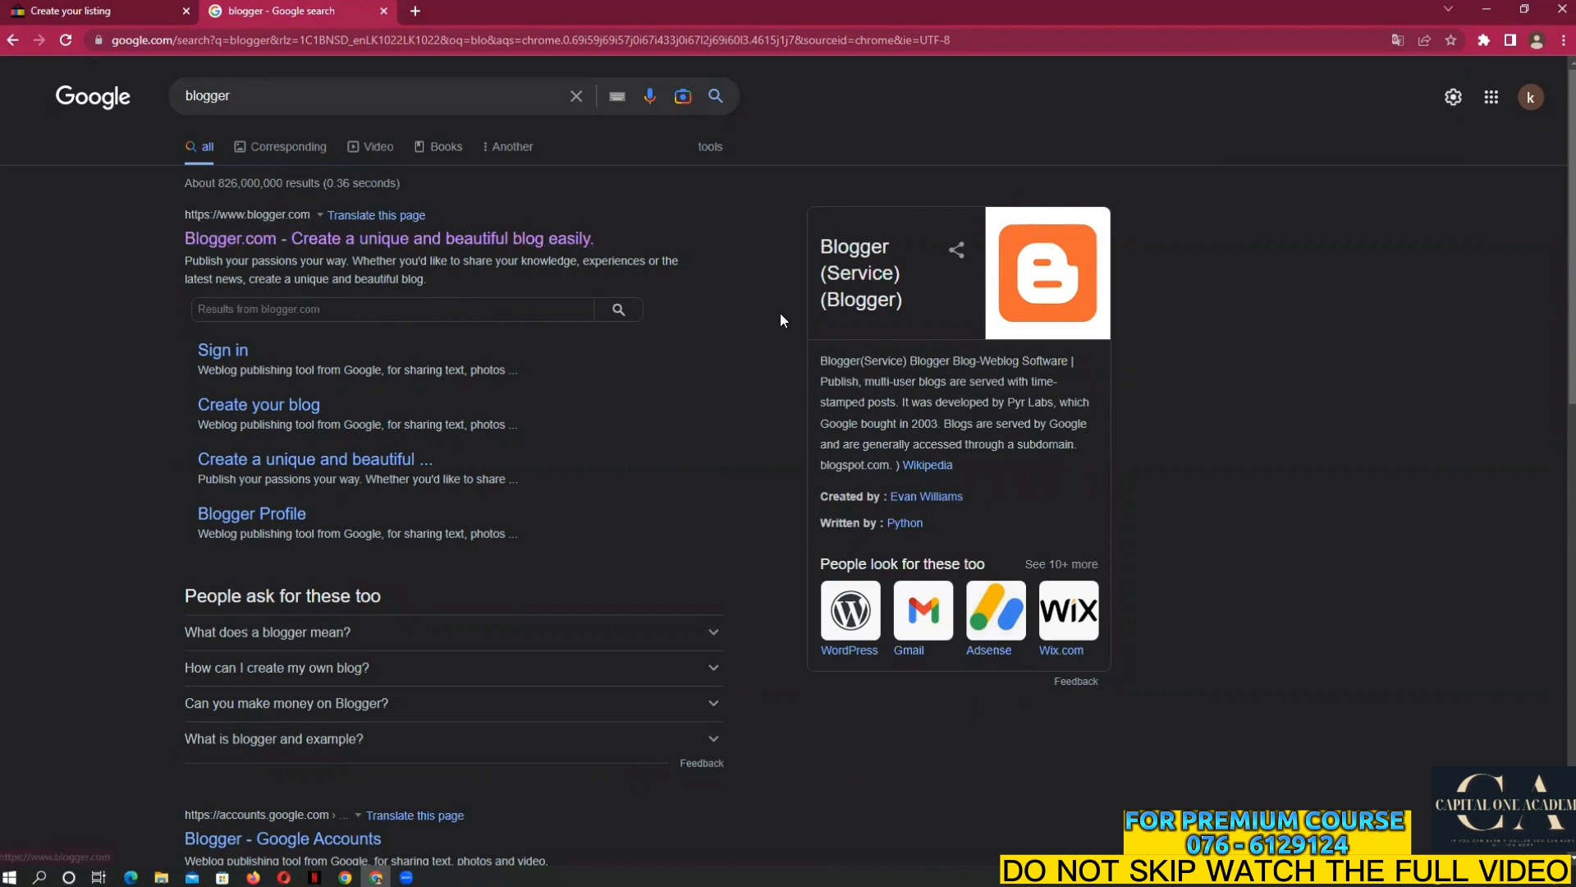
{"action": "left_click_drag", "start_coordinate": [818, 355], "coordinate": [1013, 541]}
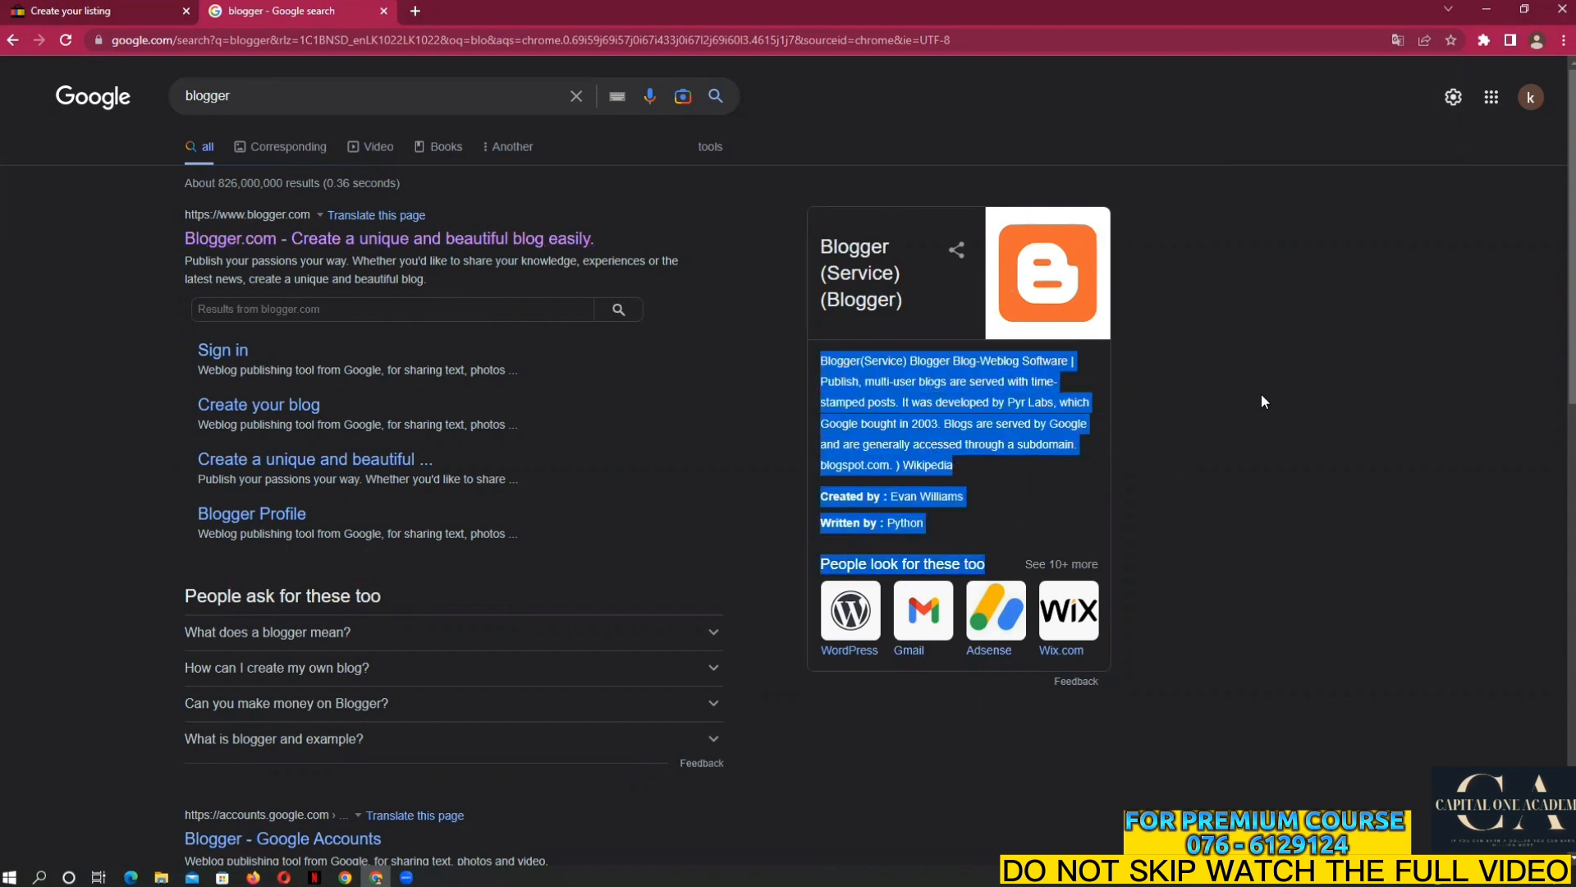
{"action": "left_click", "coordinate": [303, 242]}
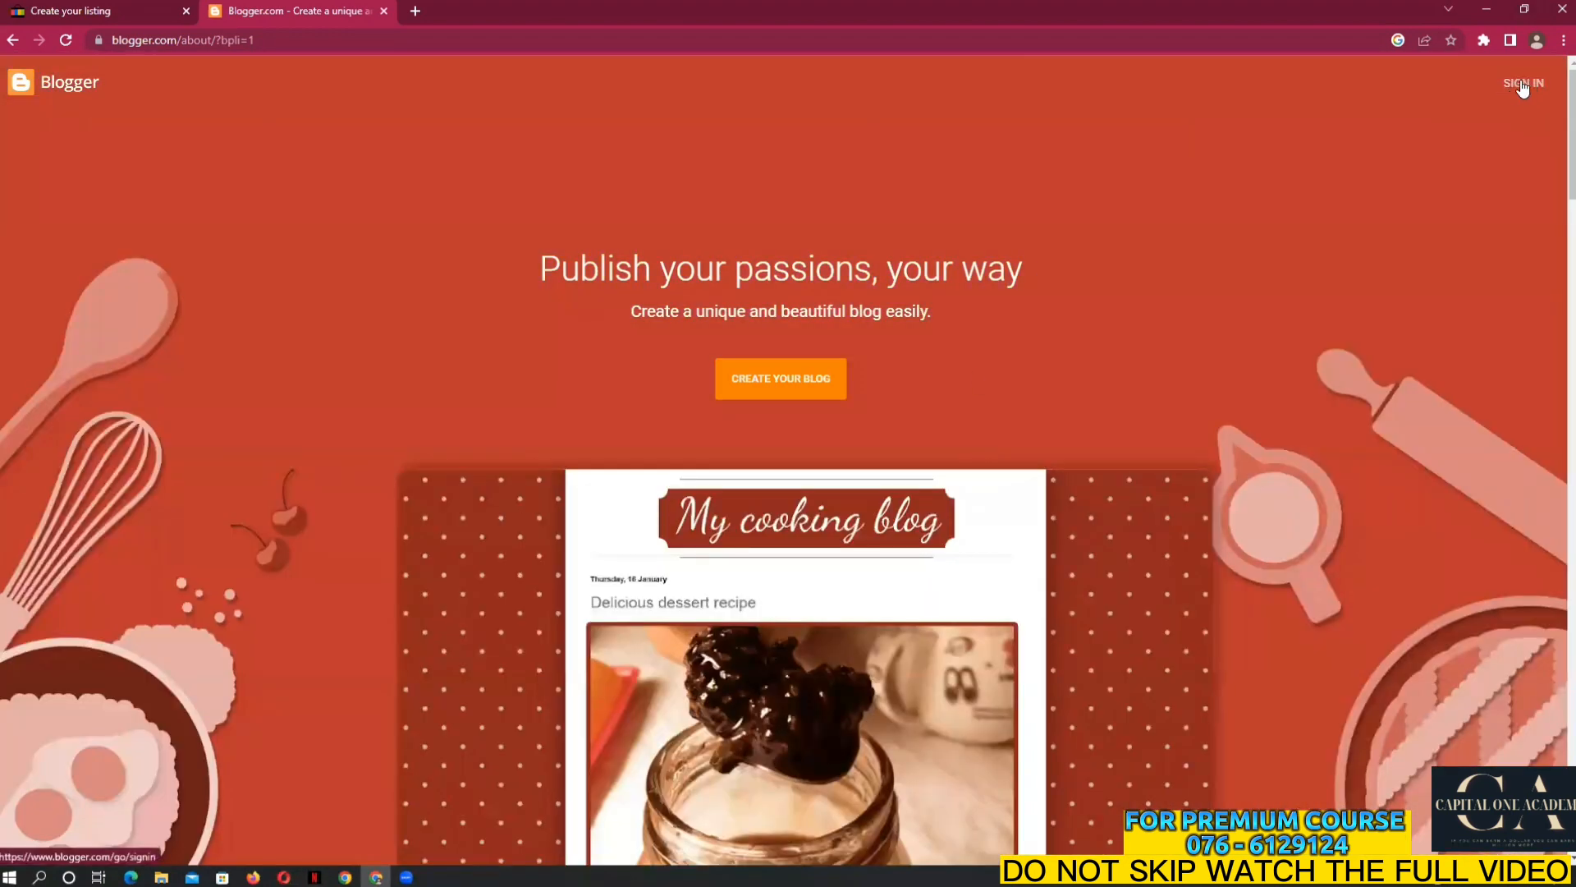
Start signing in from the Blogger.com home page
{"action": "left_click", "coordinate": [1522, 86]}
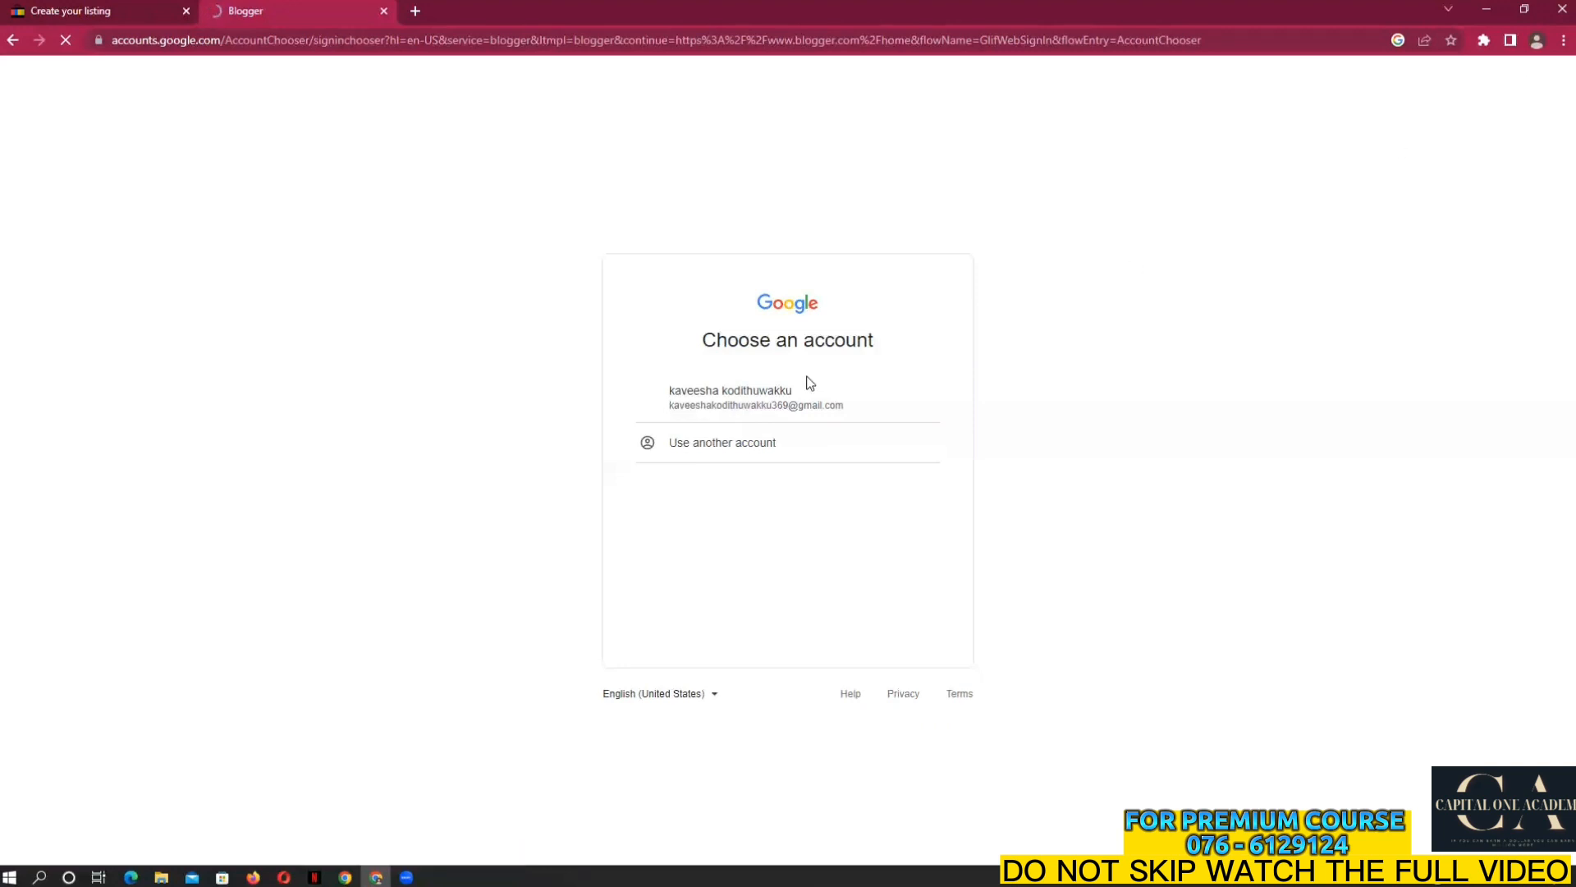
Sign in with the saved Google account and its password, skipping the optional setup suggestions
{"action": "left_click_drag", "start_coordinate": [701, 340], "coordinate": [868, 339]}
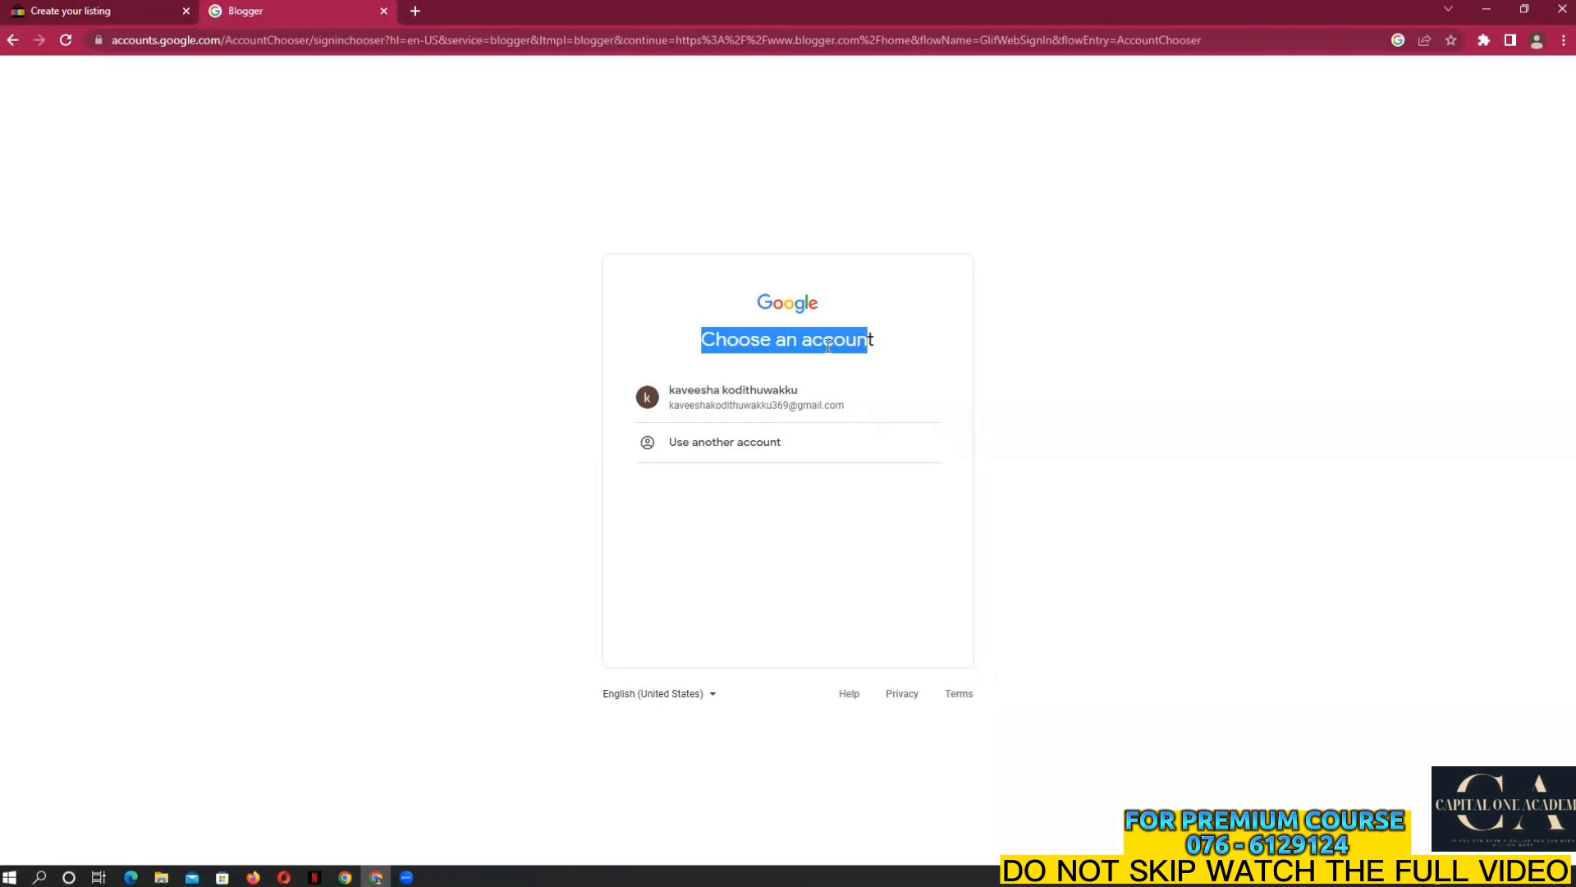
{"action": "left_click", "coordinate": [722, 404]}
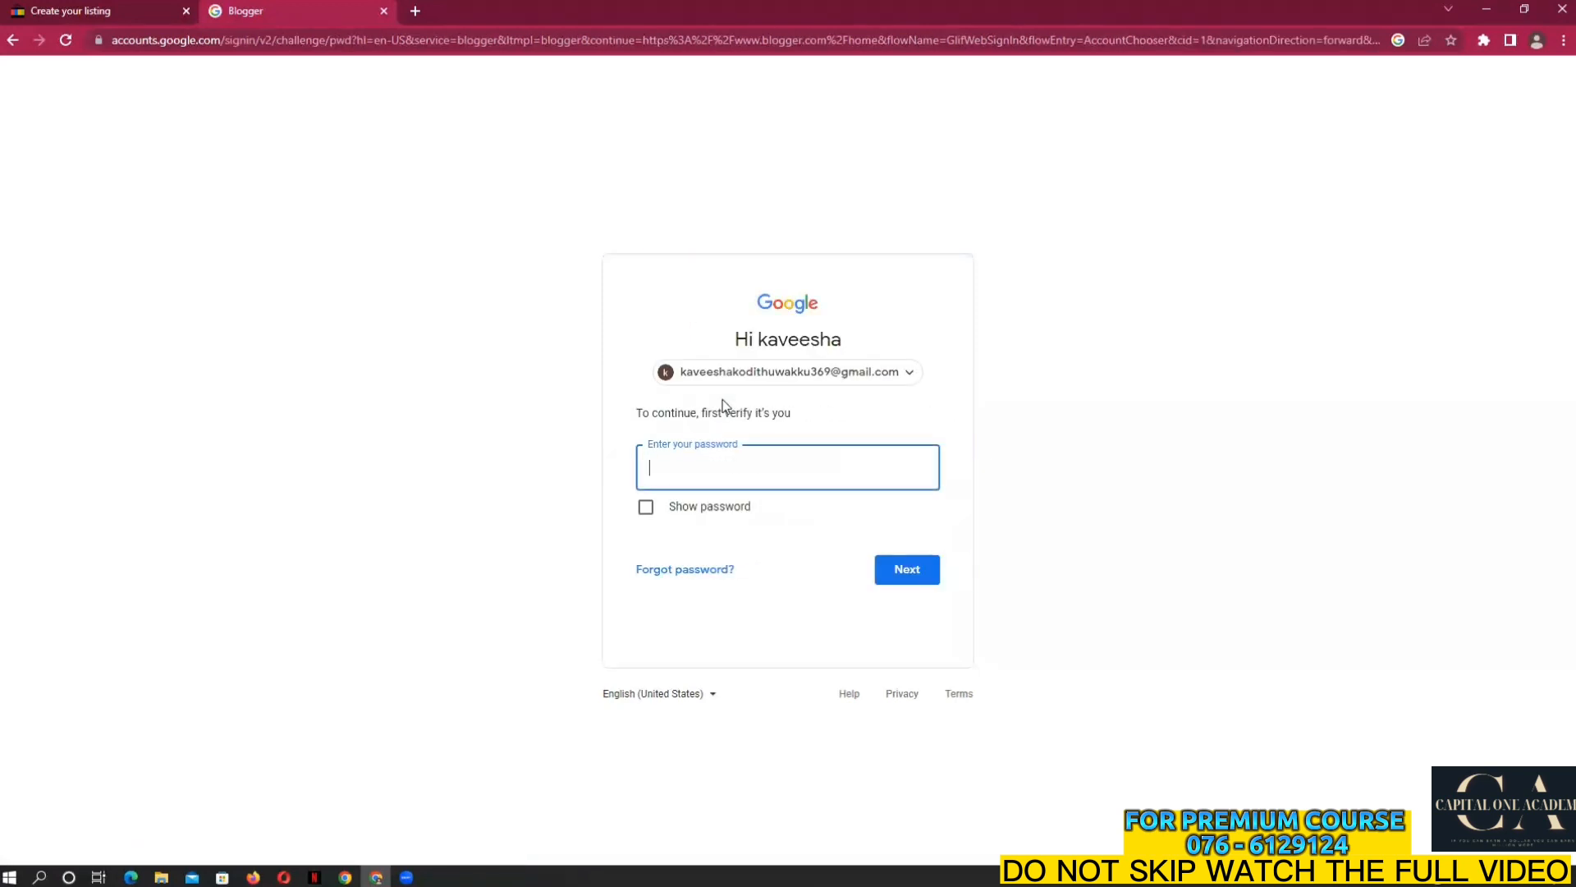
{"action": "type", "text": "**********"}
{"action": "left_click", "coordinate": [896, 566]}
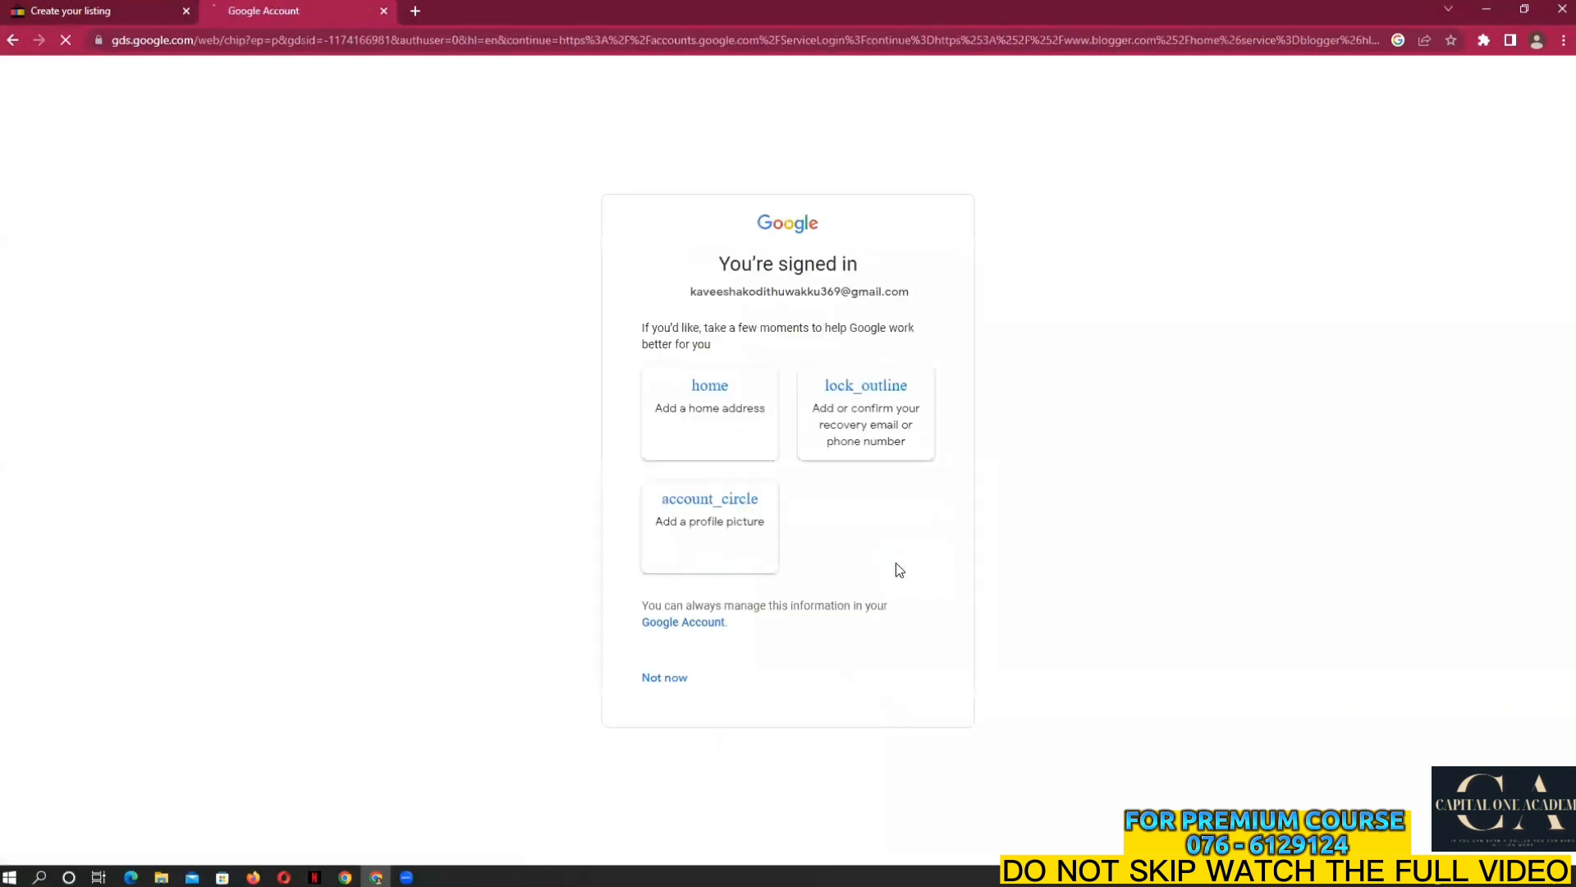
{"action": "left_click", "coordinate": [669, 682]}
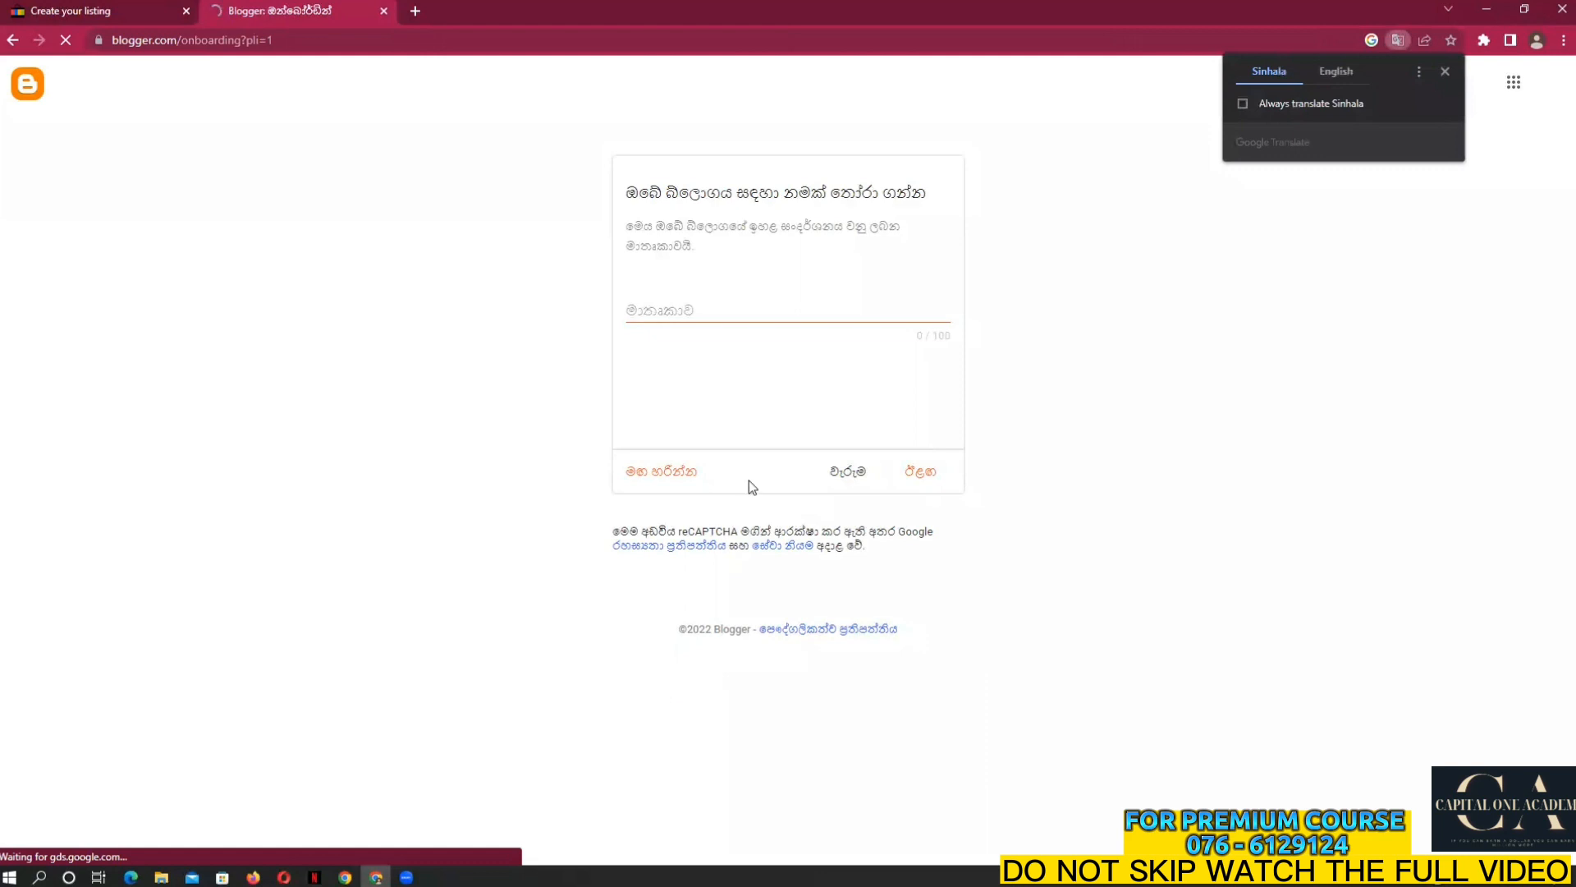
Translate the onboarding page into English and title the new blog 'Srilankan Online Store'
{"action": "left_click", "coordinate": [1345, 73]}
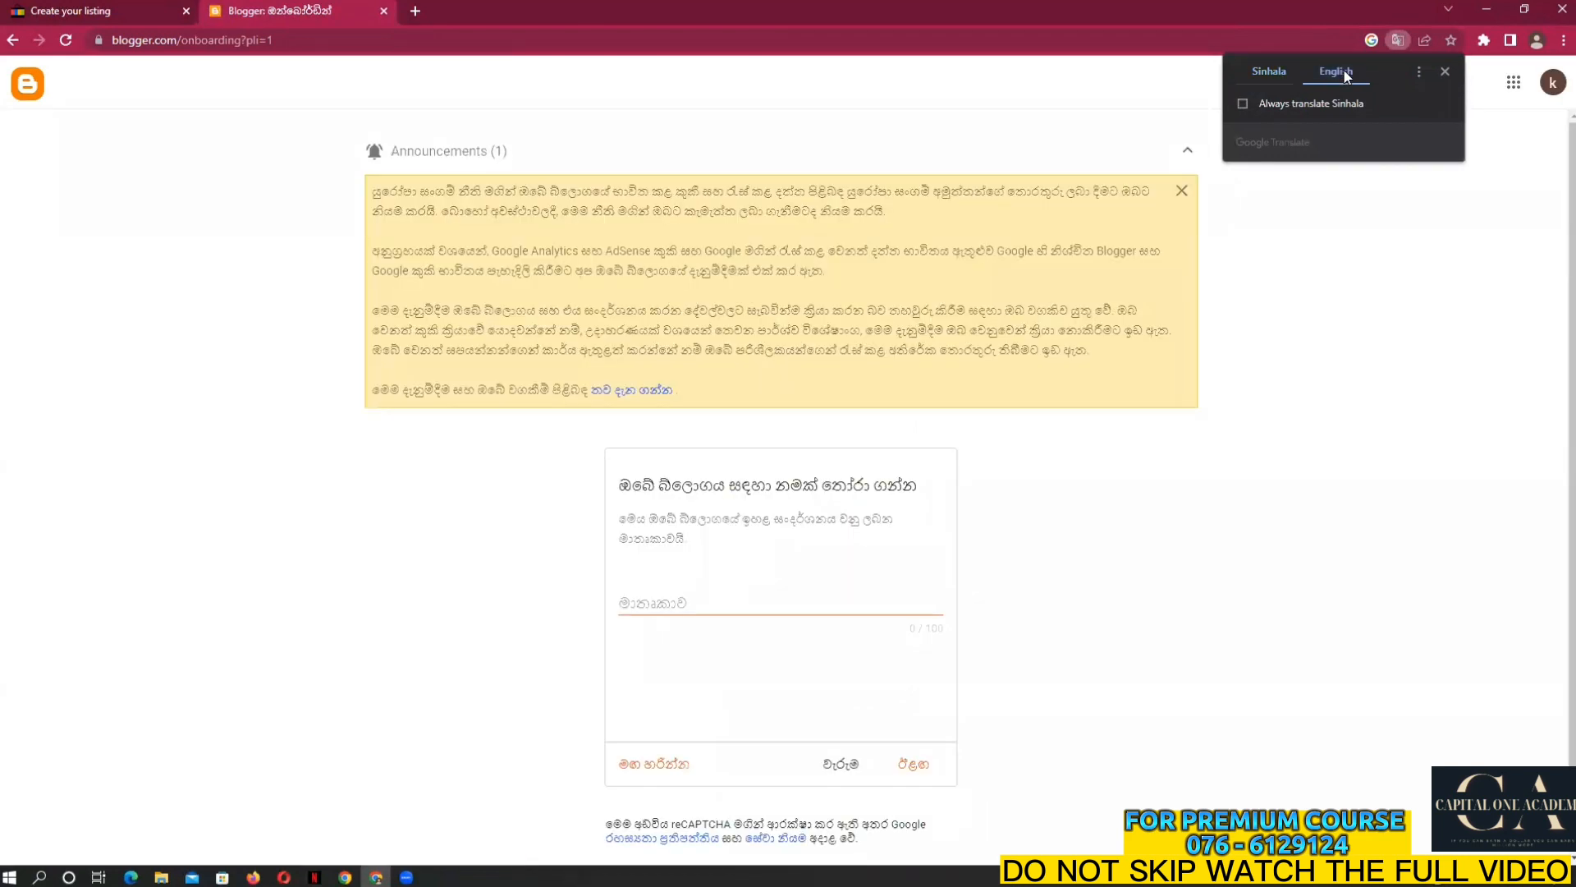
{"action": "left_click", "coordinate": [1445, 71]}
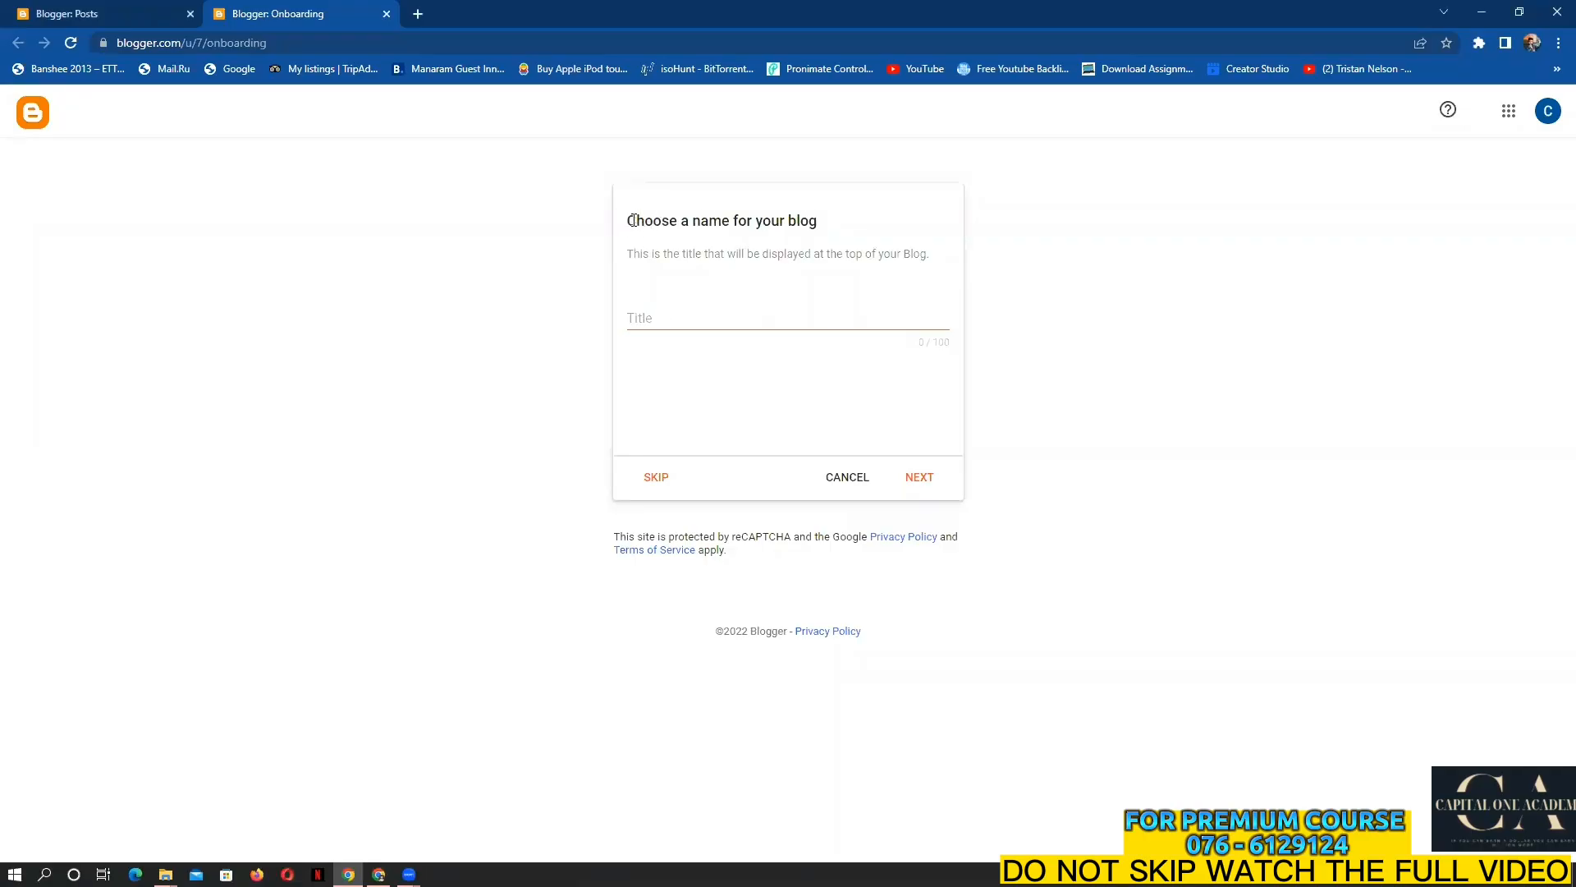
{"action": "left_click_drag", "start_coordinate": [626, 222], "coordinate": [835, 227]}
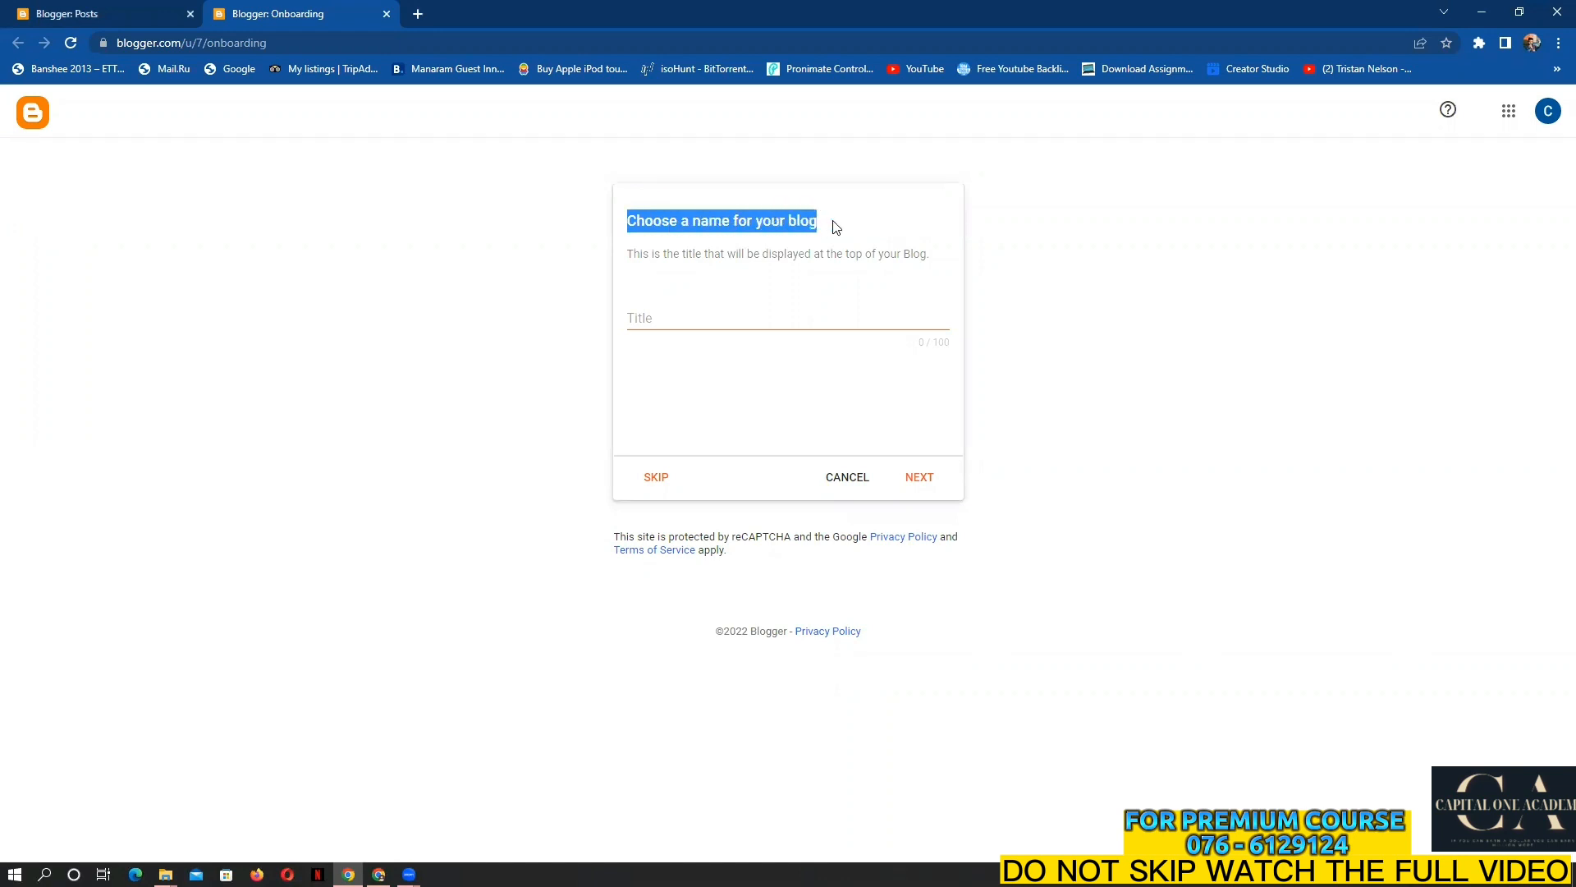
{"action": "left_click", "coordinate": [710, 315]}
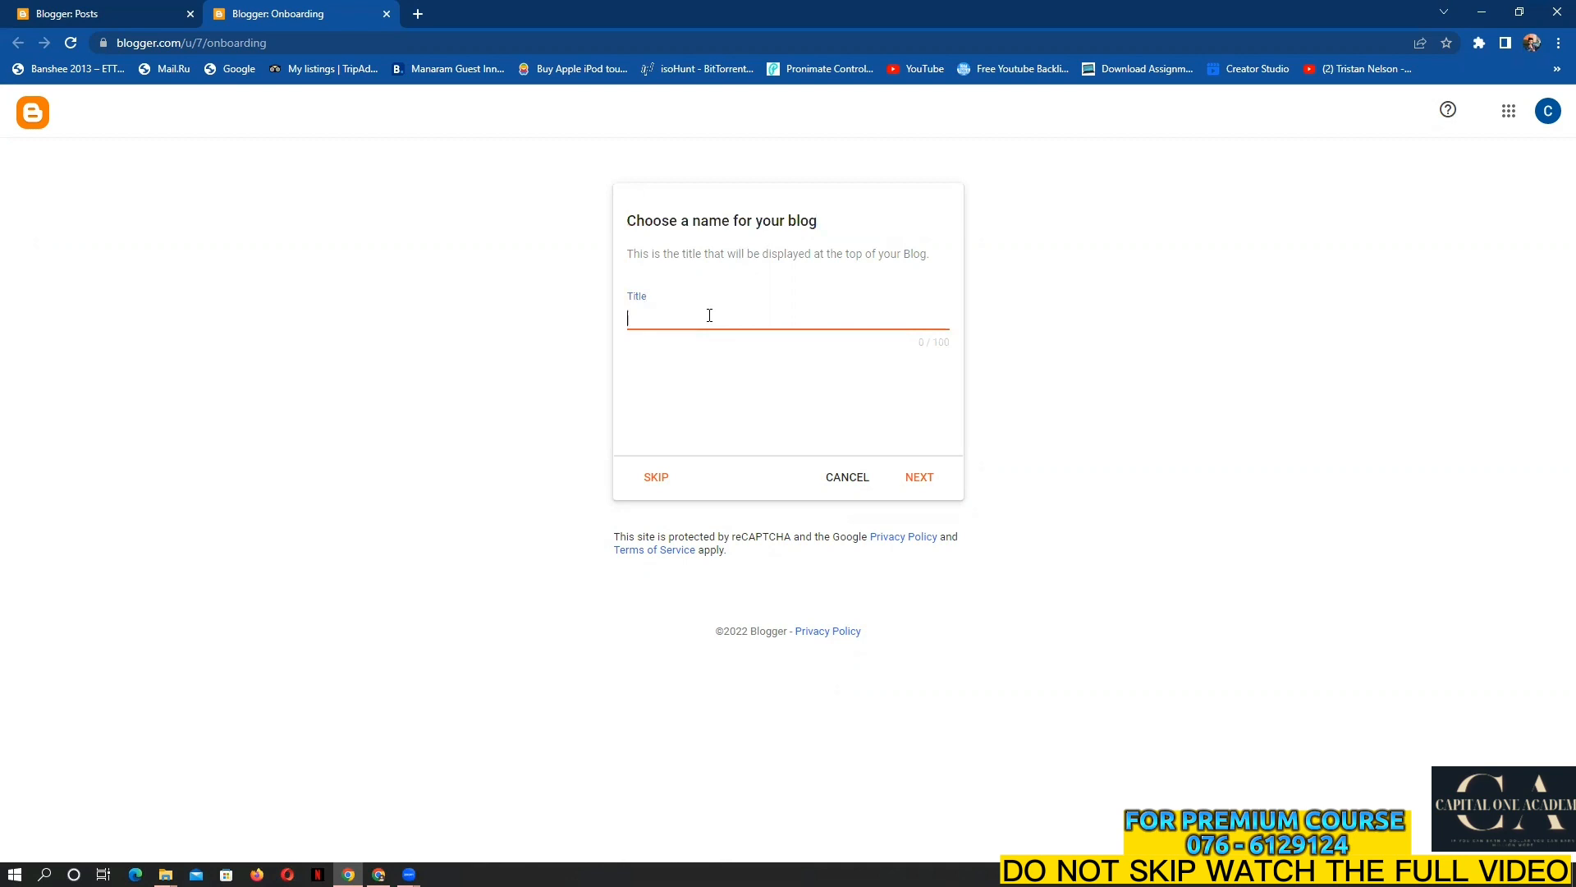
{"action": "type", "text": "Sr"}
{"action": "type", "text": "ilankan "}
{"action": "type", "text": "Online"}
{"action": "type", "text": " So"}
{"action": "type", "text": "to"}
{"action": "type", "text": "rre"}
{"action": "key", "text": "BackSpace"}
{"action": "key", "text": "BackSpace"}
{"action": "type", "text": "e"}
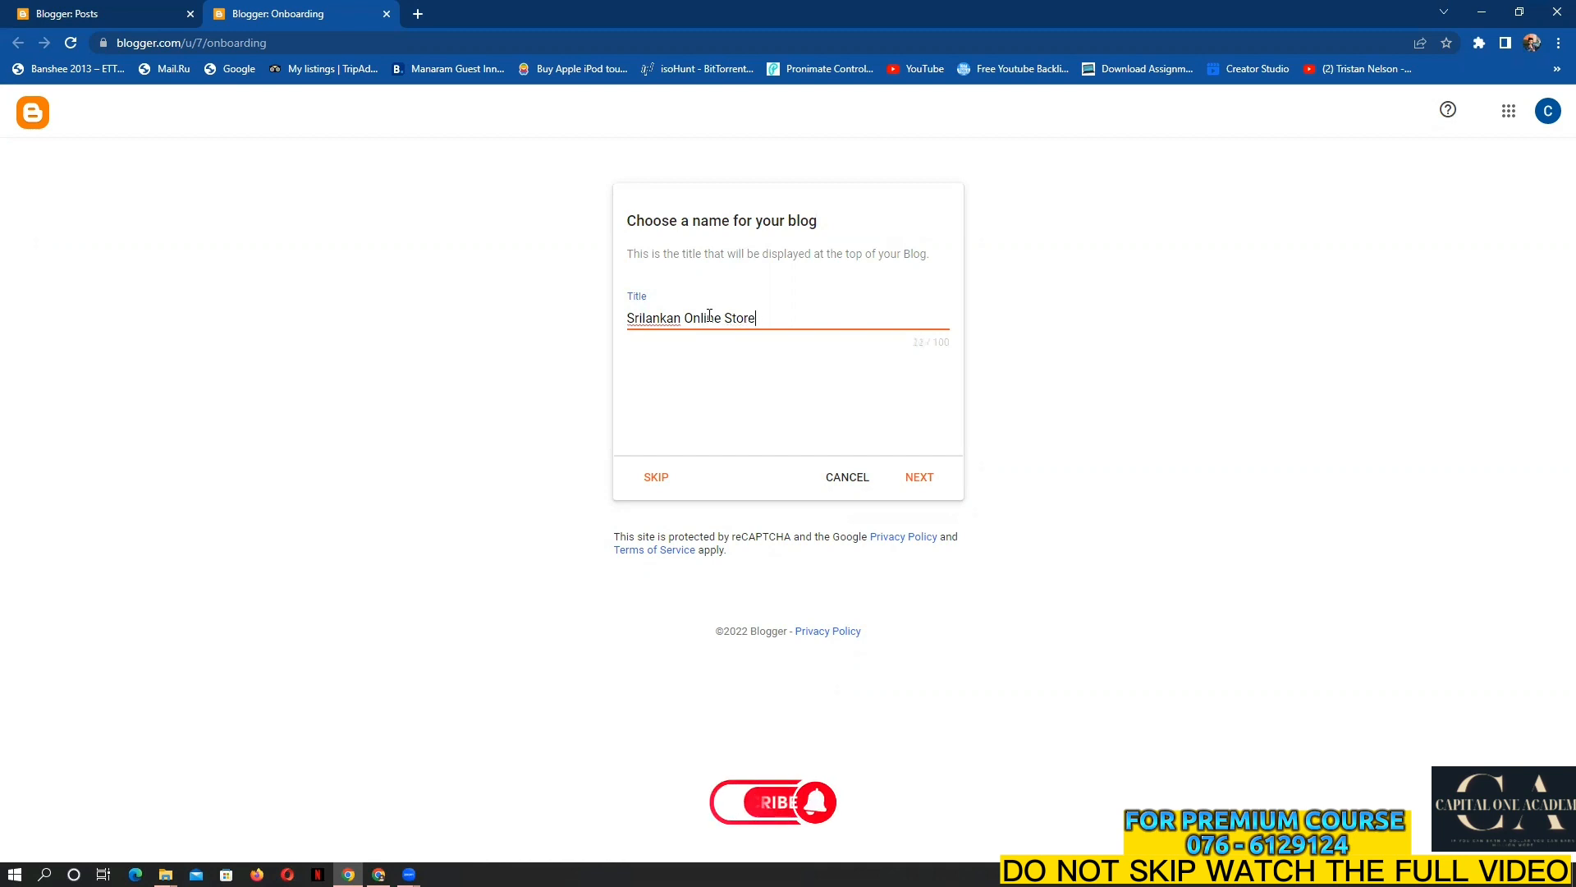
Enter the blog address 'srilankanonlinestore789' and let Blogger check its availability
{"action": "left_click", "coordinate": [917, 478]}
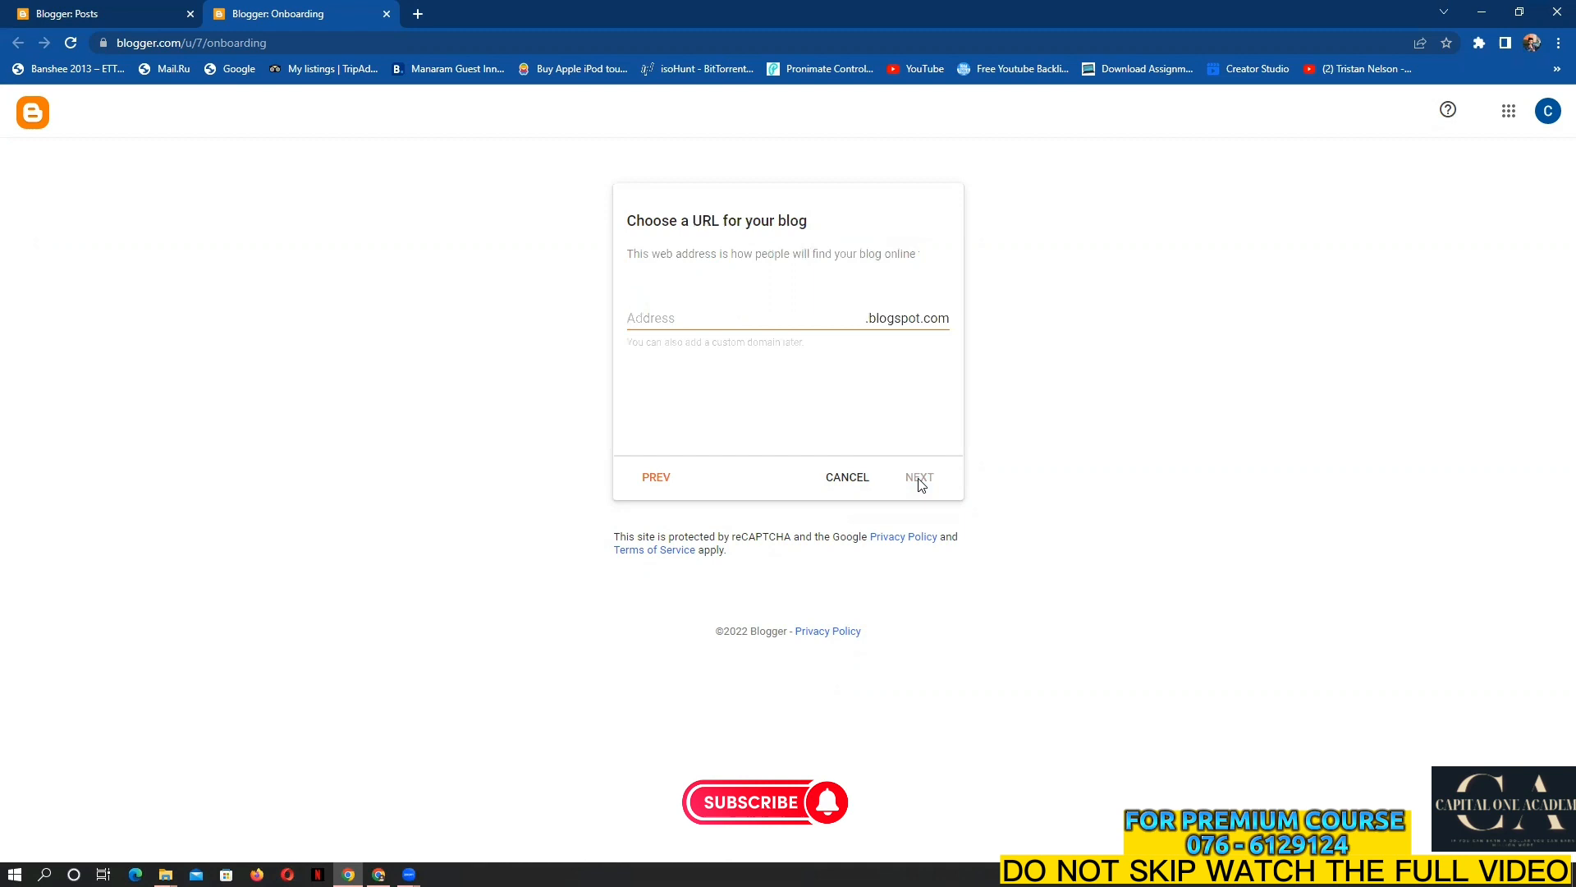
{"action": "left_click", "coordinate": [741, 317]}
{"action": "type", "text": "sr"}
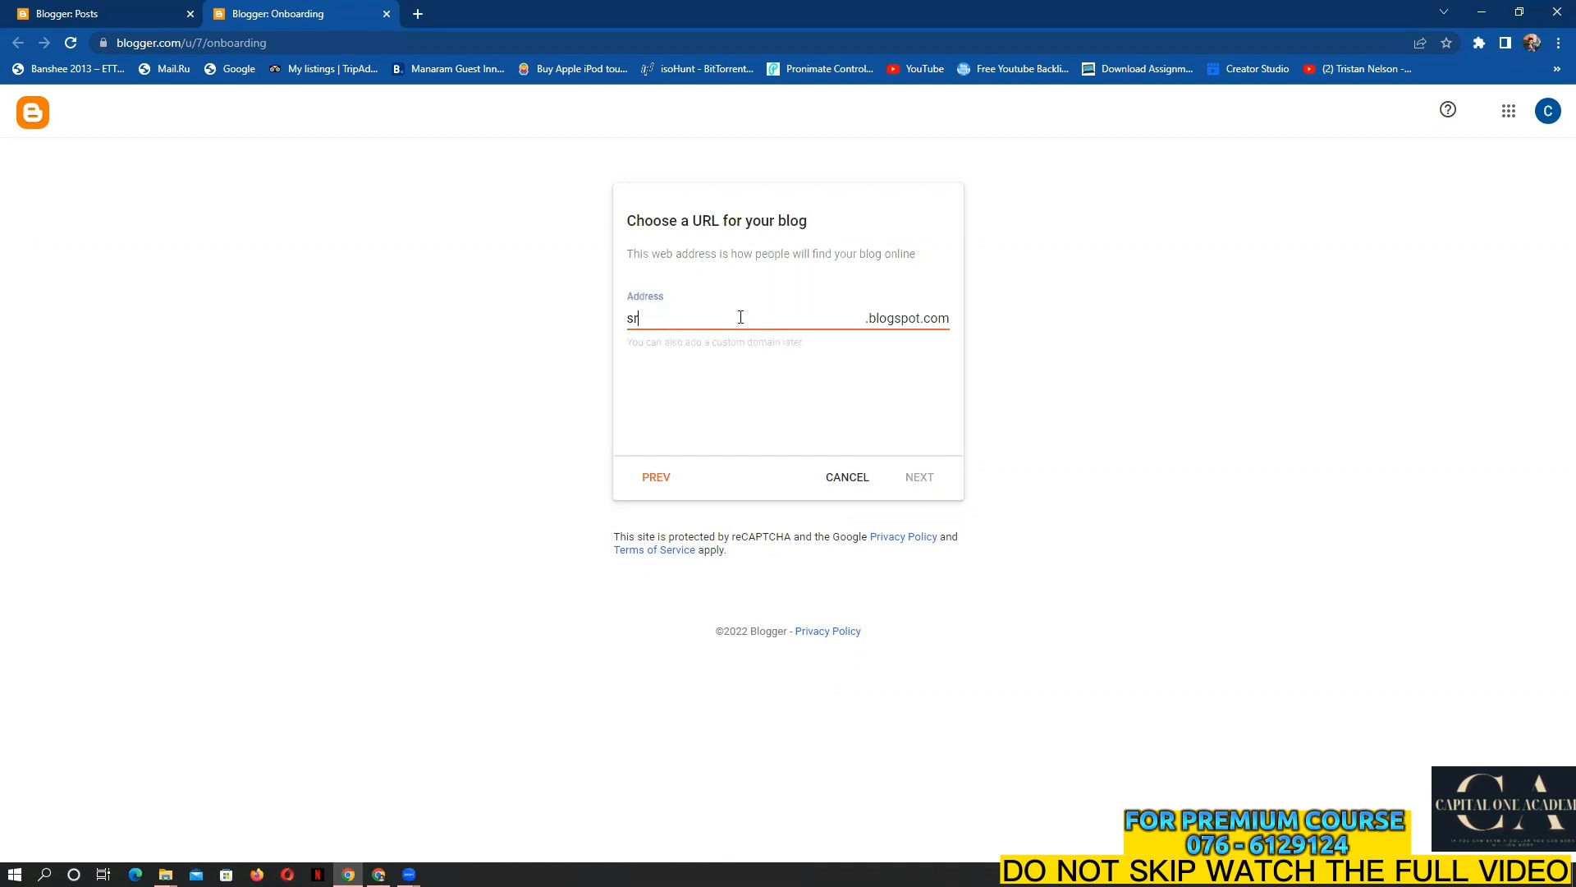
{"action": "type", "text": "ilankanonlonie"}
{"action": "key", "text": "BackSpace"}
{"action": "type", "text": "ie"}
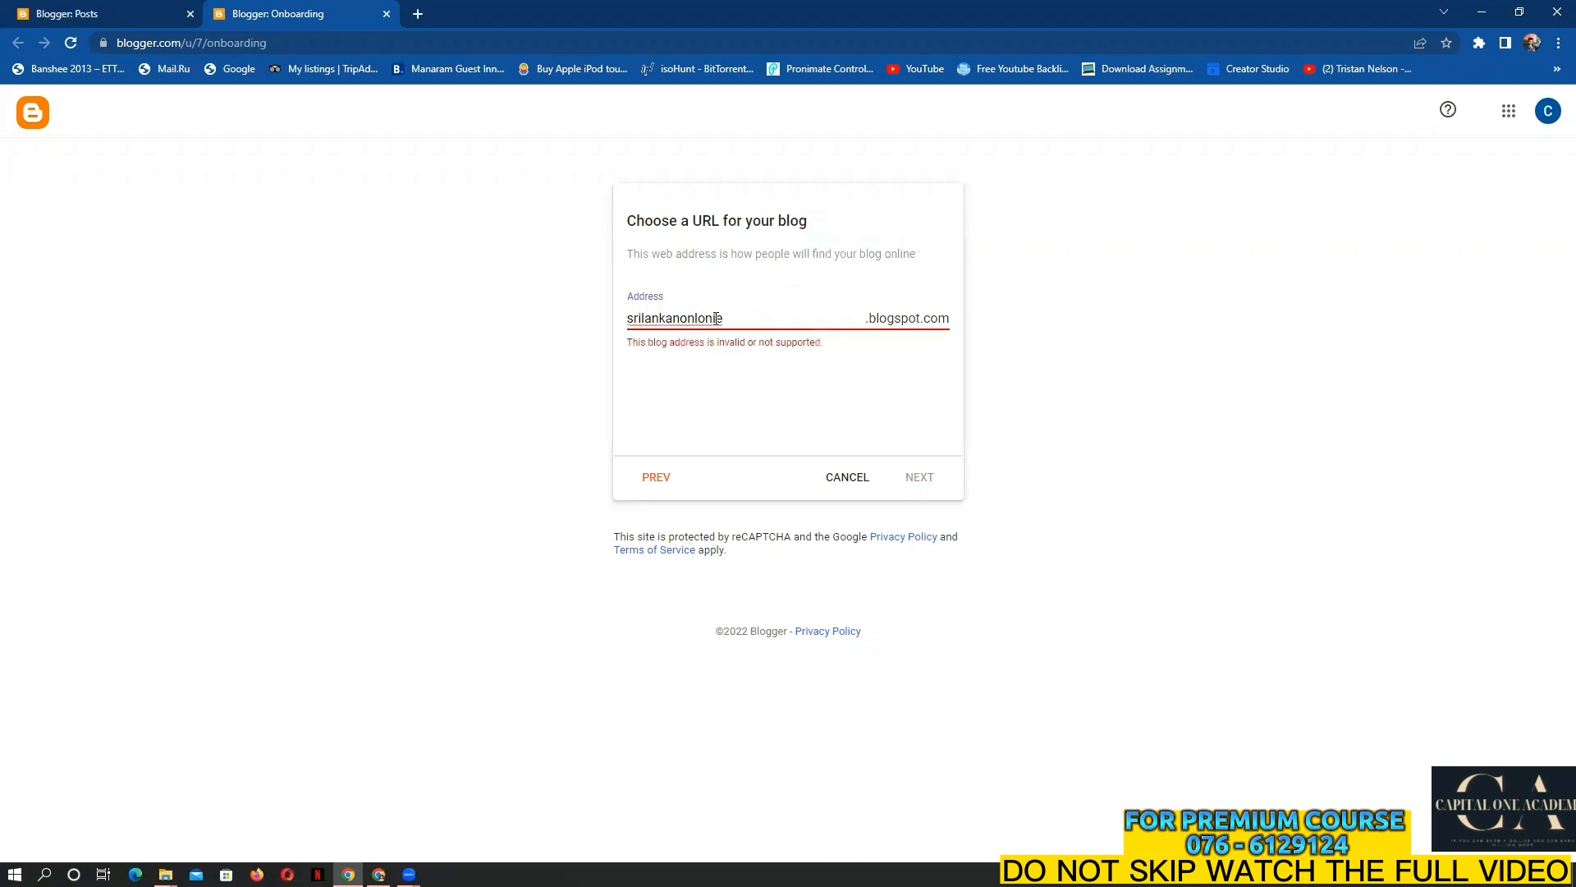
{"action": "right_click", "coordinate": [719, 322]}
{"action": "left_click", "coordinate": [739, 317]}
{"action": "left_click_drag", "start_coordinate": [739, 319], "coordinate": [682, 319]}
{"action": "type", "text": "onlinestore789"}
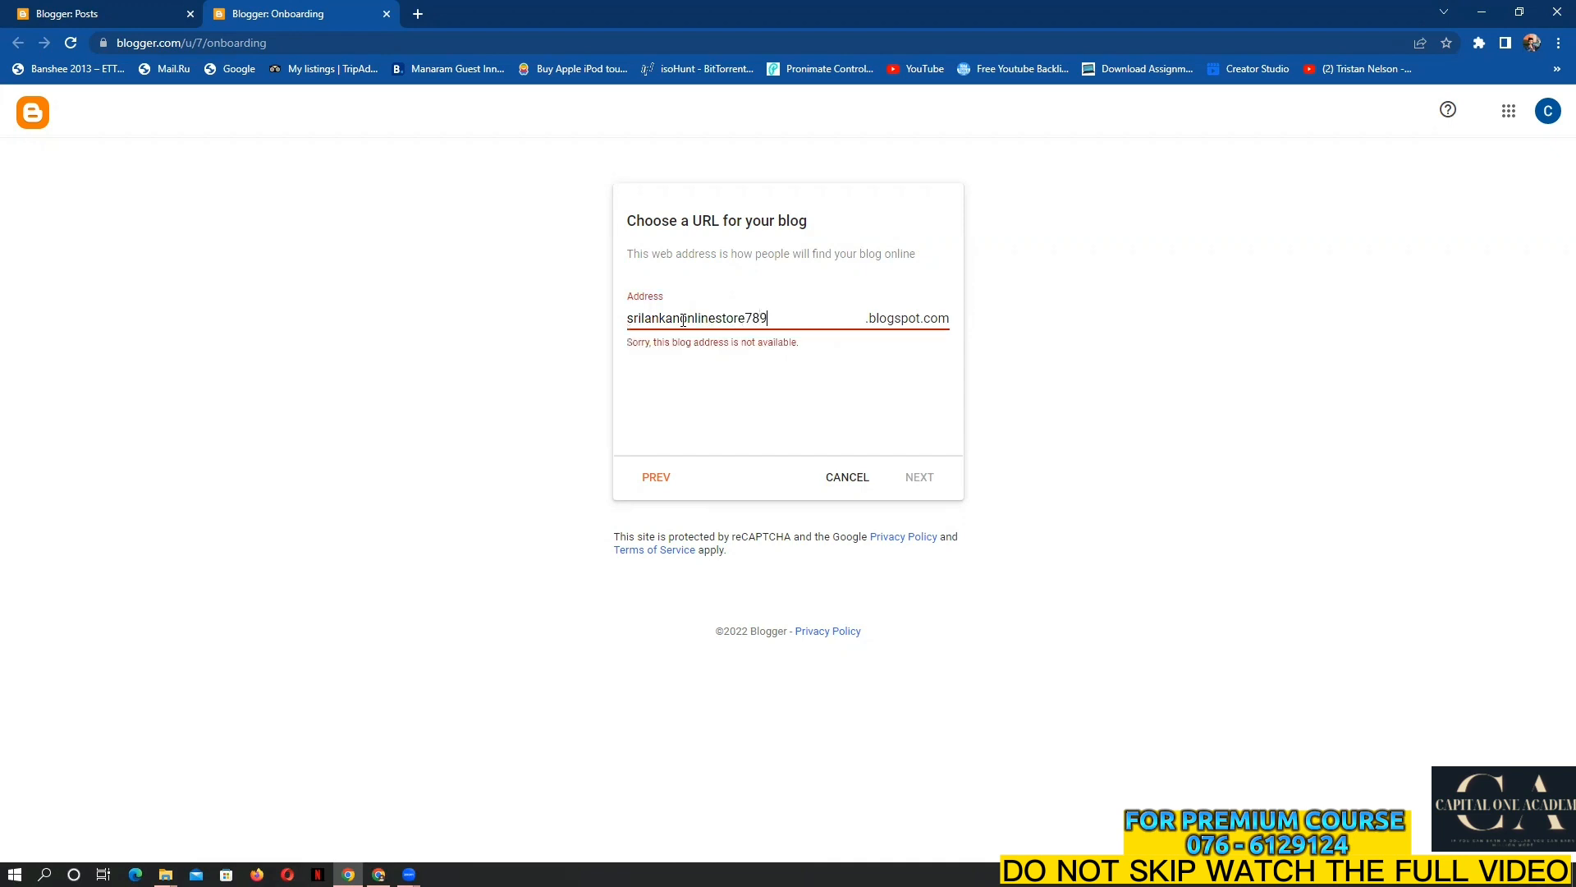
{"action": "left_click", "coordinate": [1141, 331]}
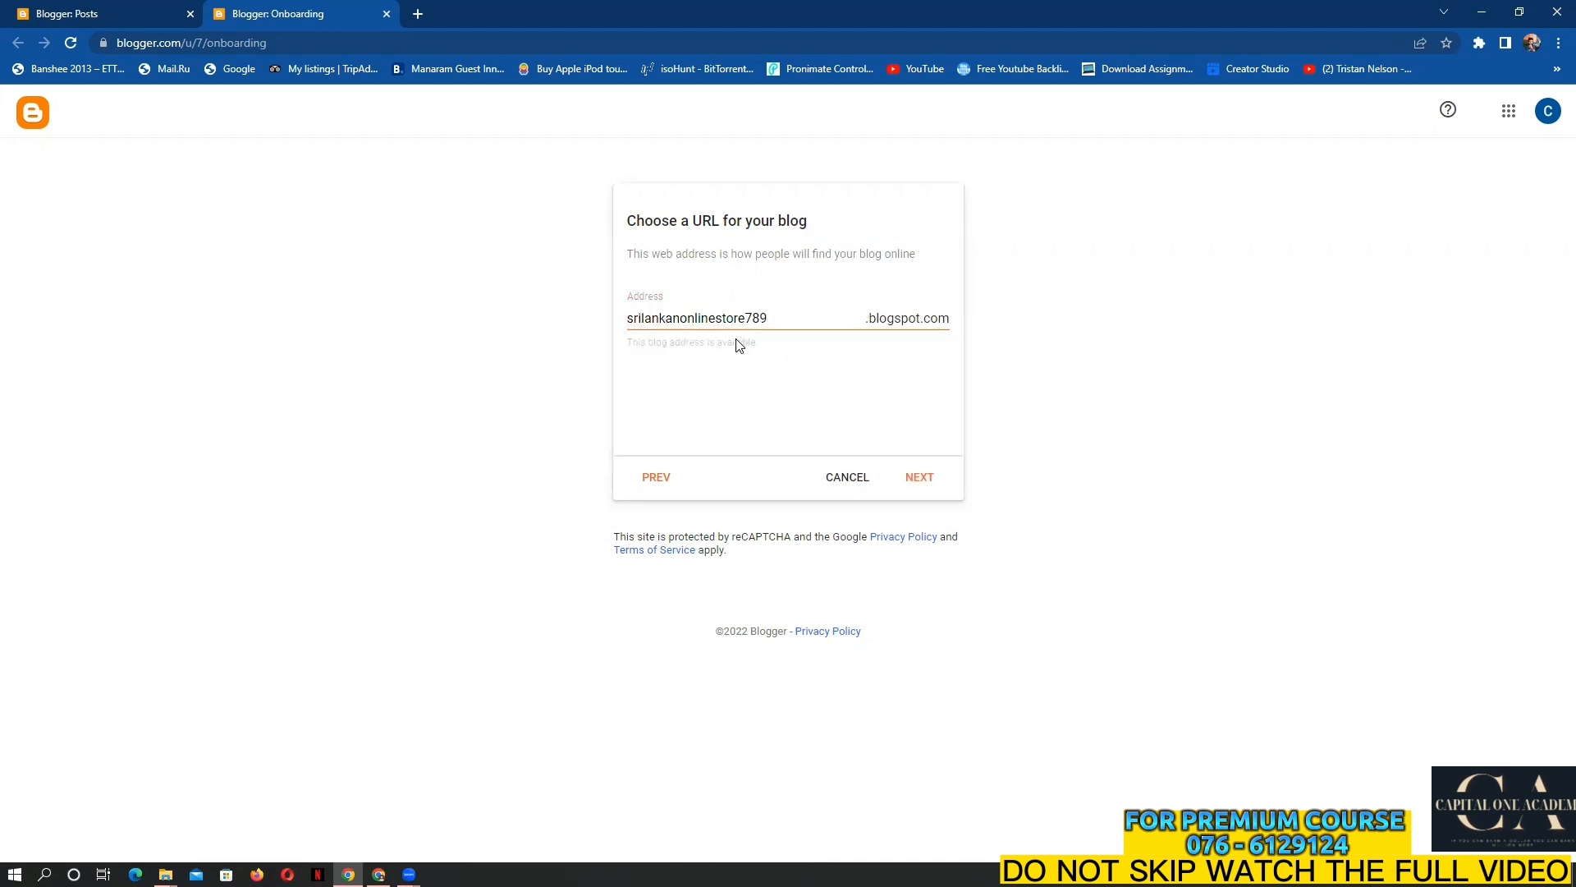
Test the address without 789, then restore 'srilankanonlinestore789' since the plain name is taken
{"action": "left_click", "coordinate": [780, 317]}
{"action": "key", "text": "BackSpace"}
{"action": "key", "text": "BackSpace"}
{"action": "key", "text": "BackSpace"}
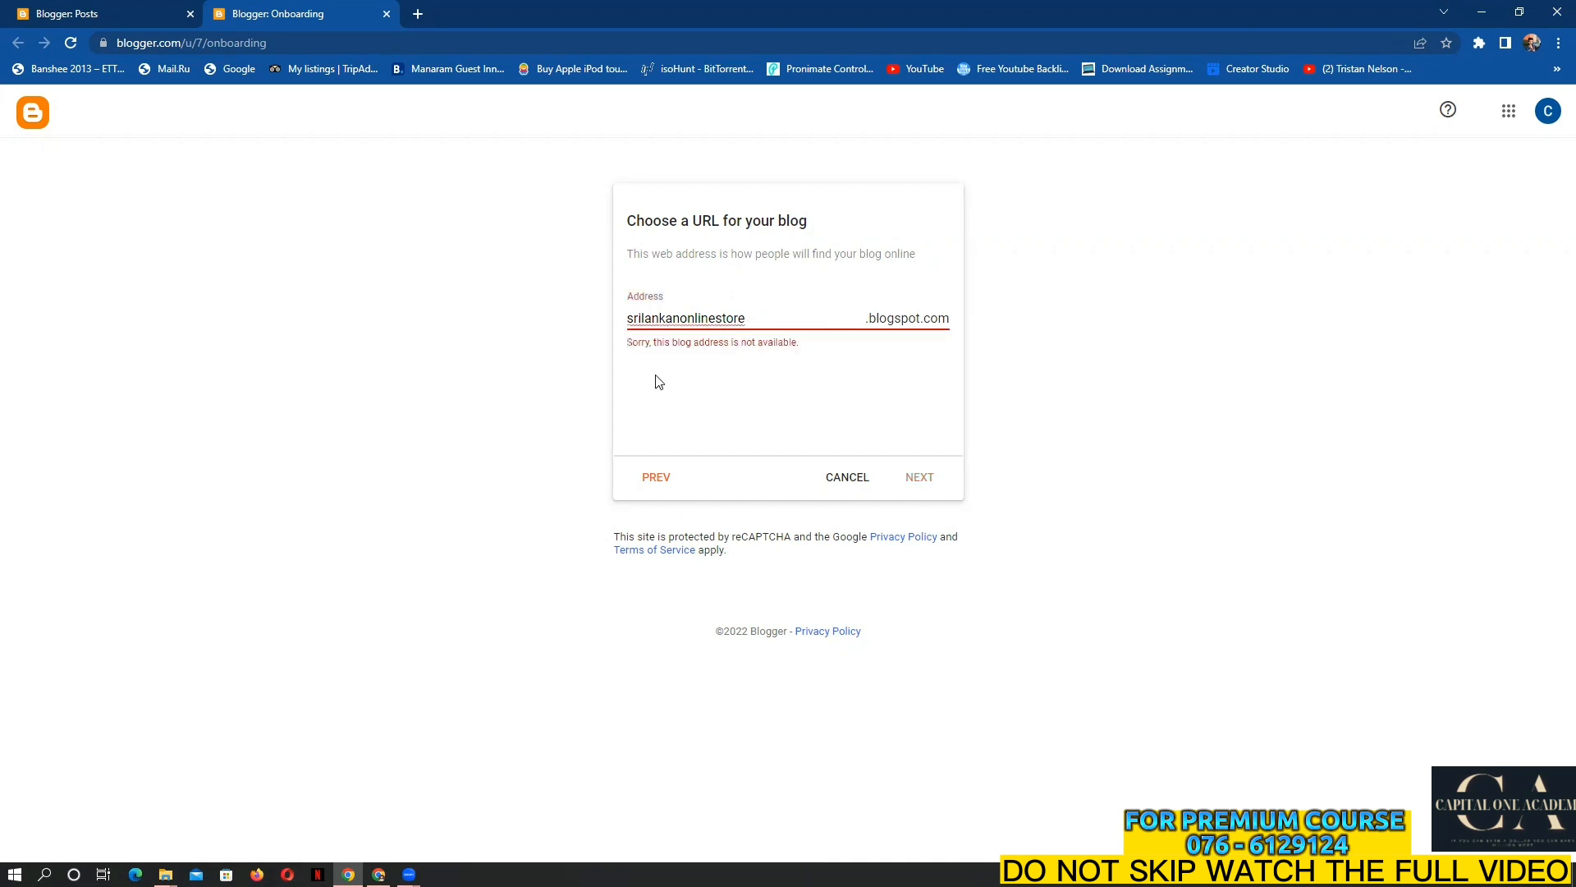
{"action": "left_click", "coordinate": [643, 345]}
{"action": "left_click", "coordinate": [768, 319]}
{"action": "type", "text": "789"}
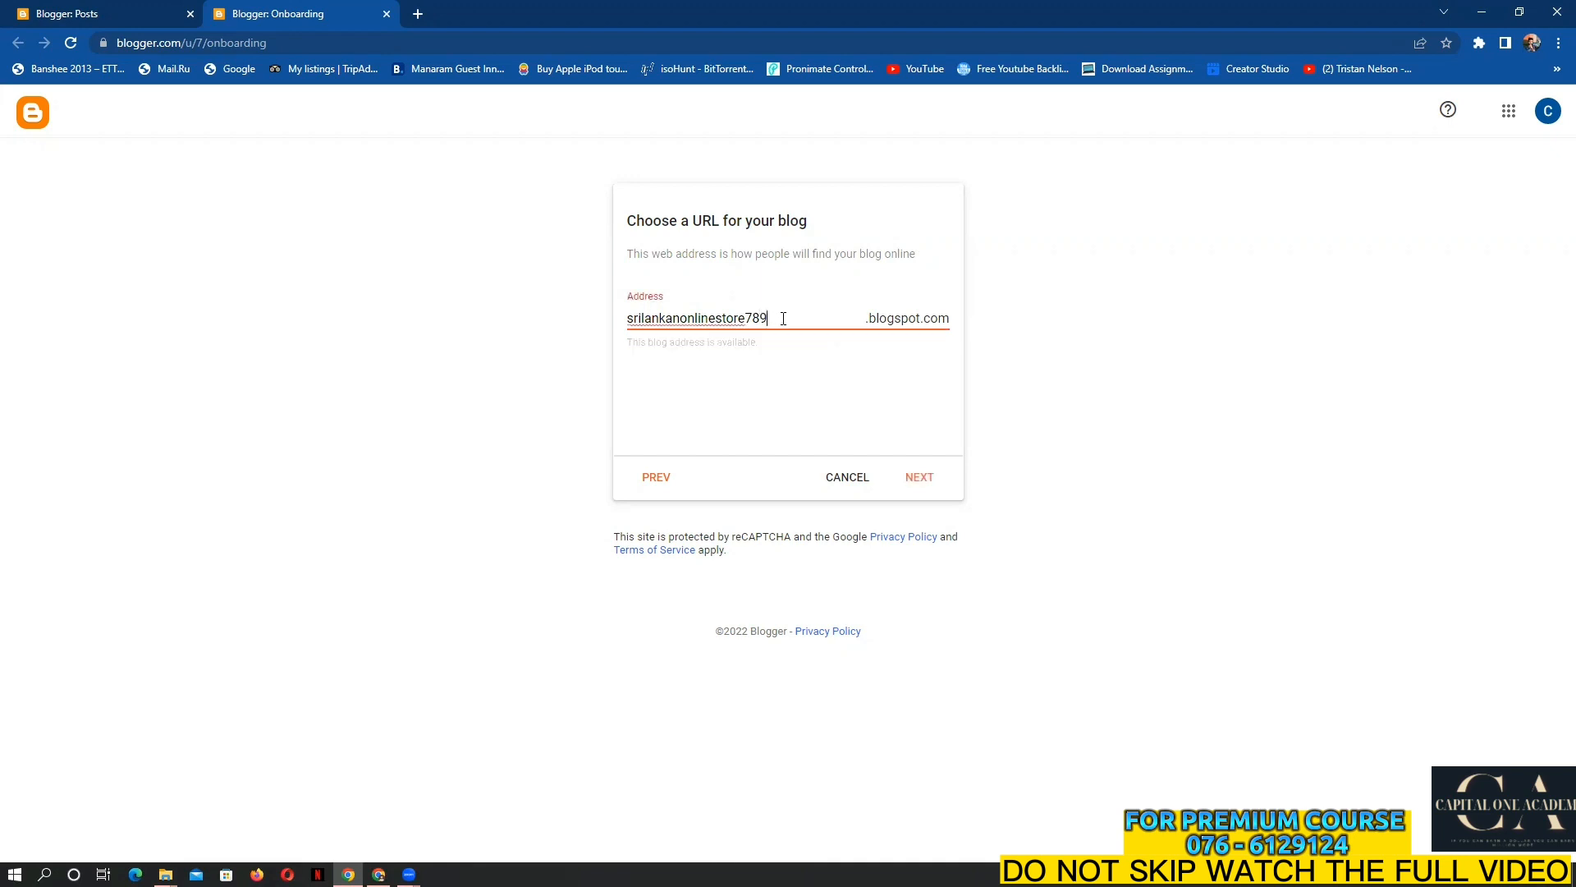
Accept the address, enter a display name, and finish creating the Srilankan Online Store blog
{"action": "left_click", "coordinate": [921, 477]}
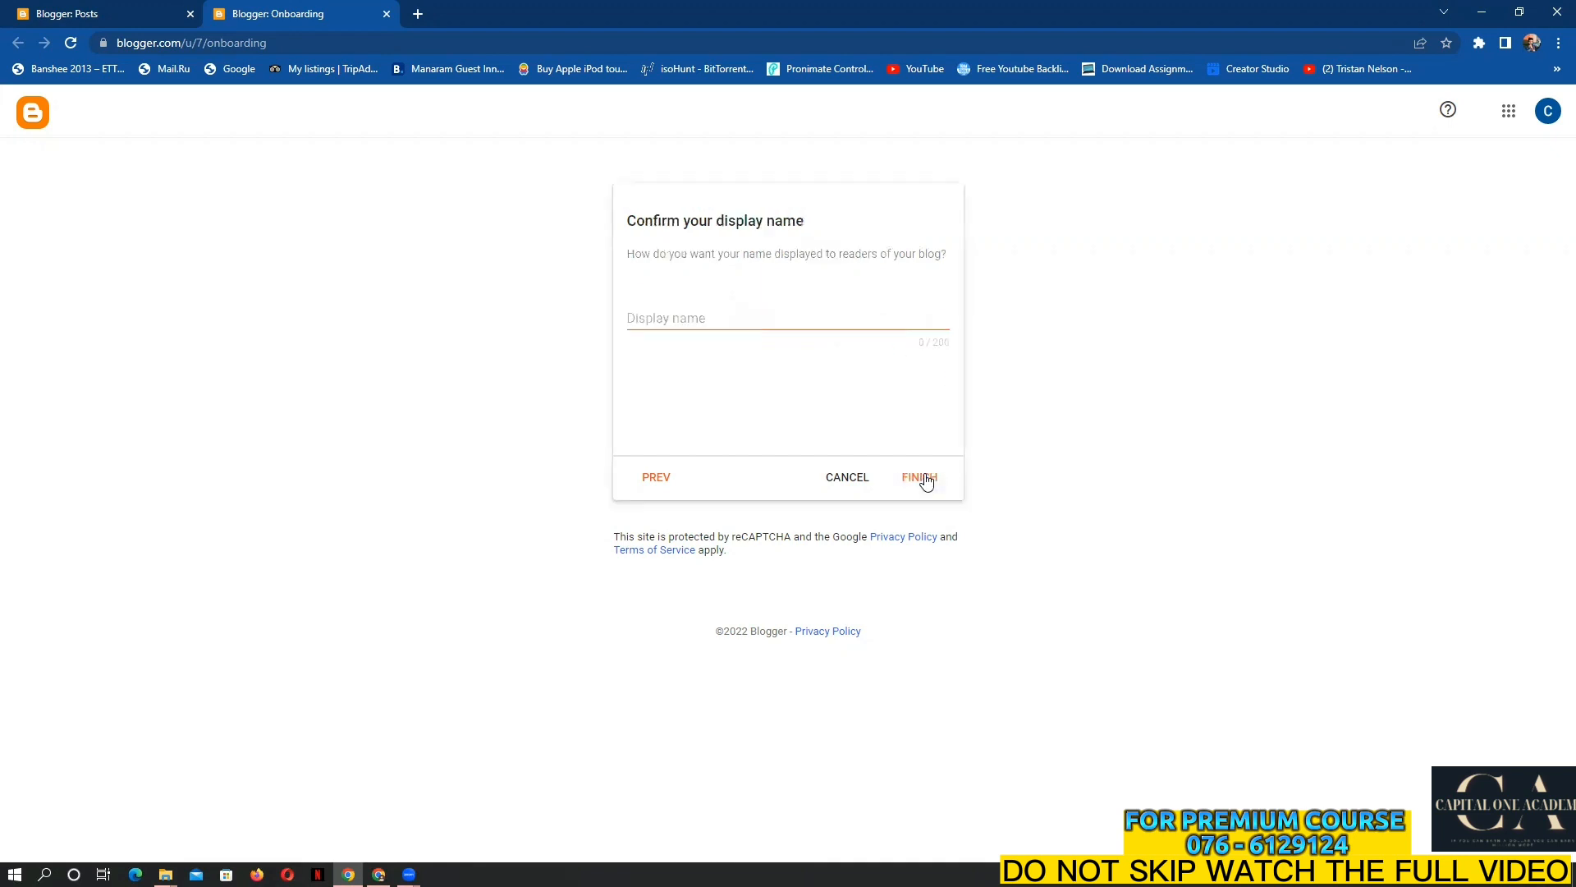
{"action": "left_click", "coordinate": [793, 317]}
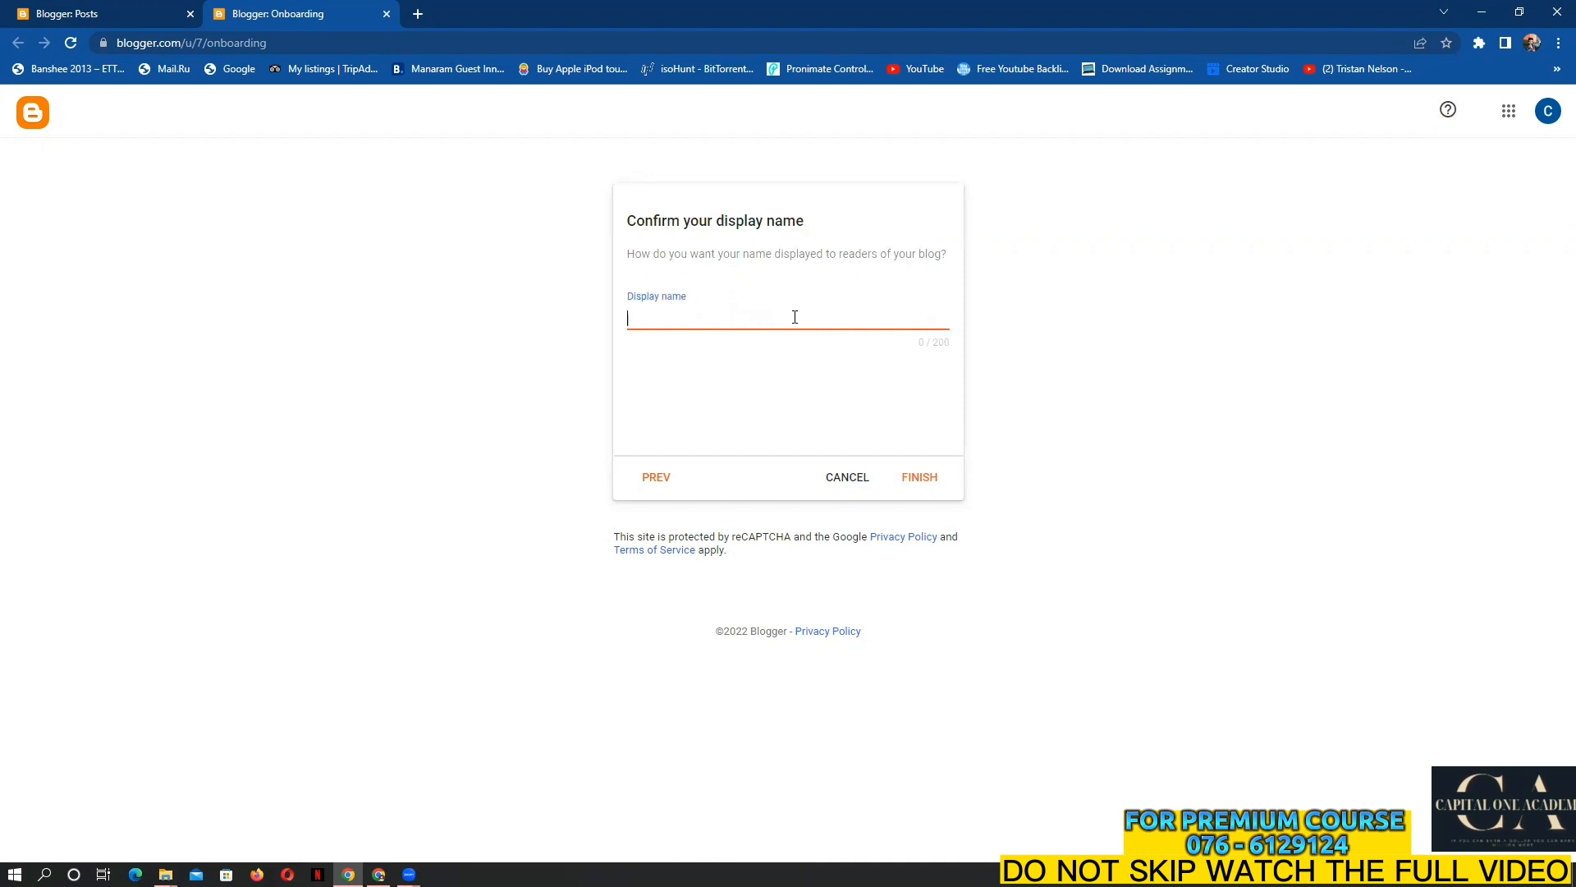
{"action": "type", "text": "Sham"}
{"action": "left_click", "coordinate": [919, 480]}
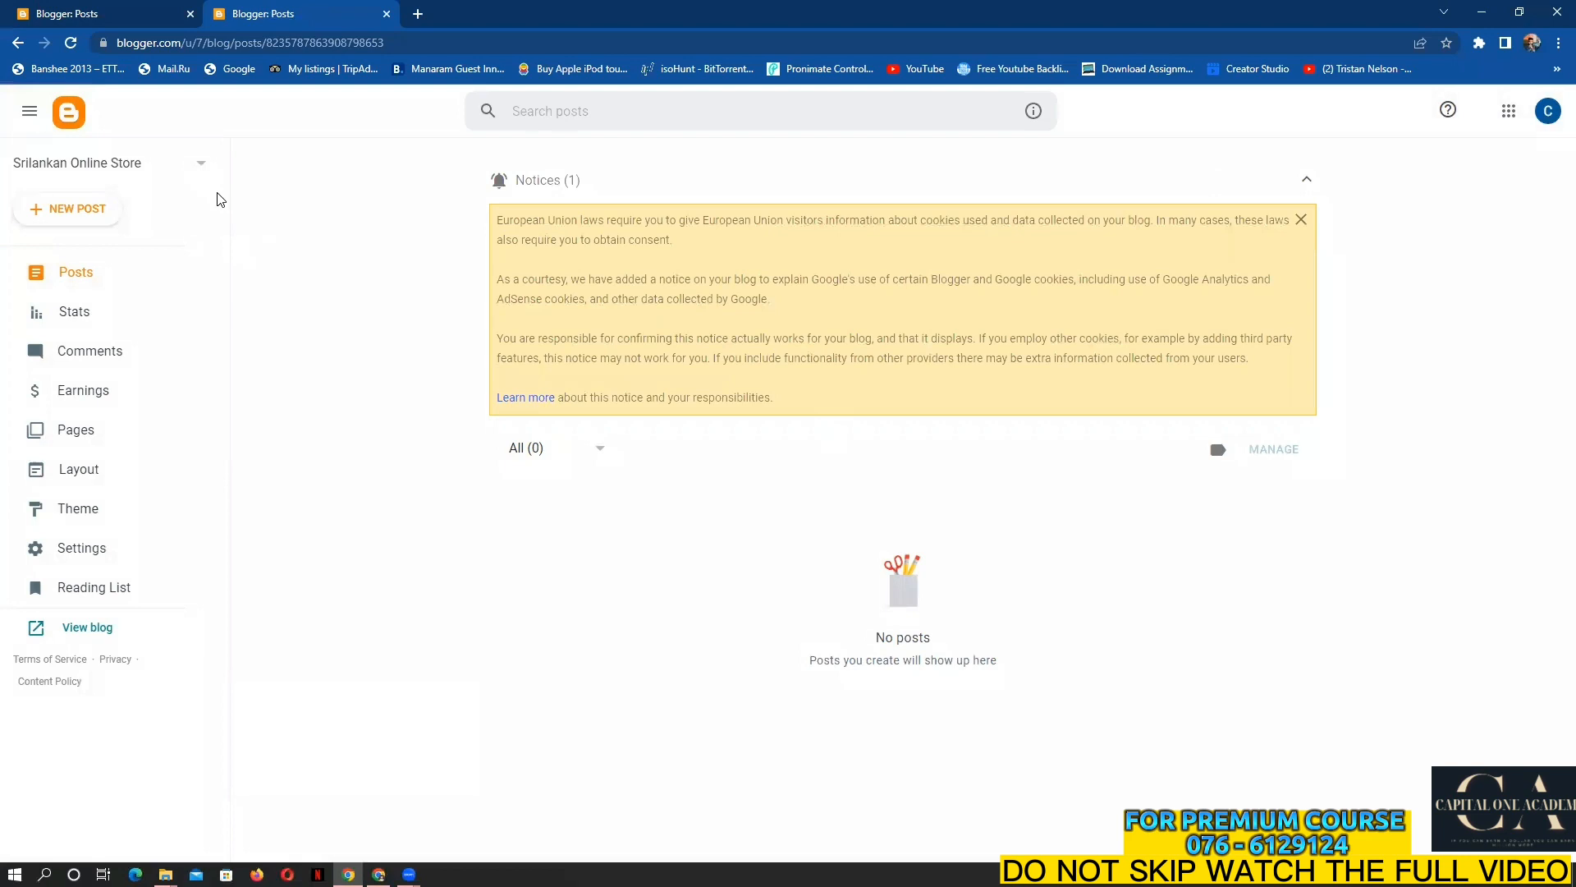
{"action": "left_click", "coordinate": [161, 168]}
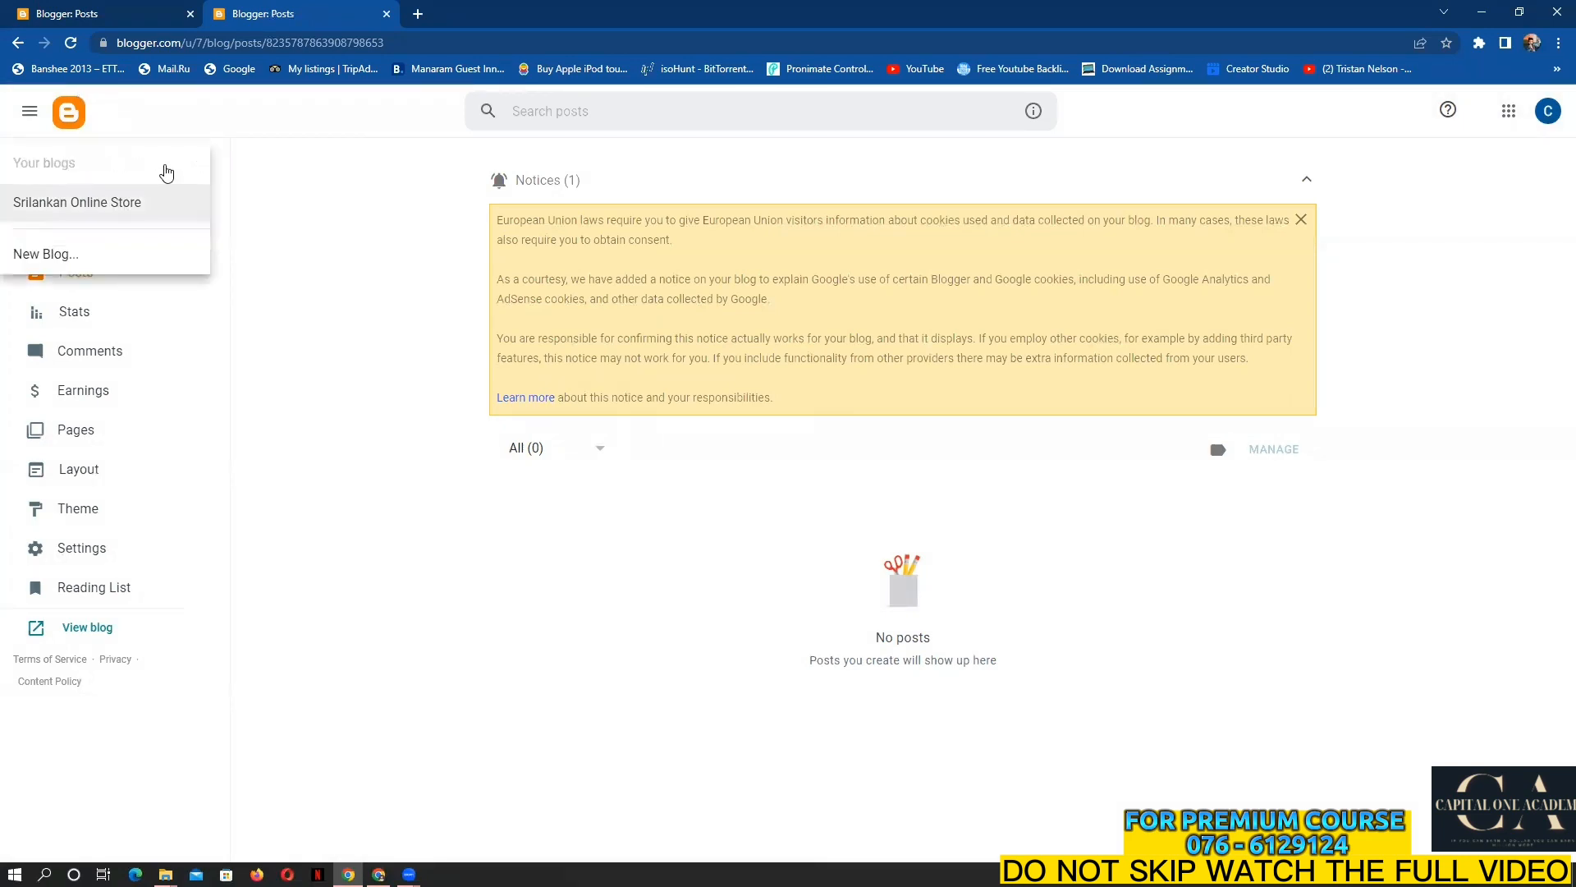
{"action": "left_click", "coordinate": [292, 197]}
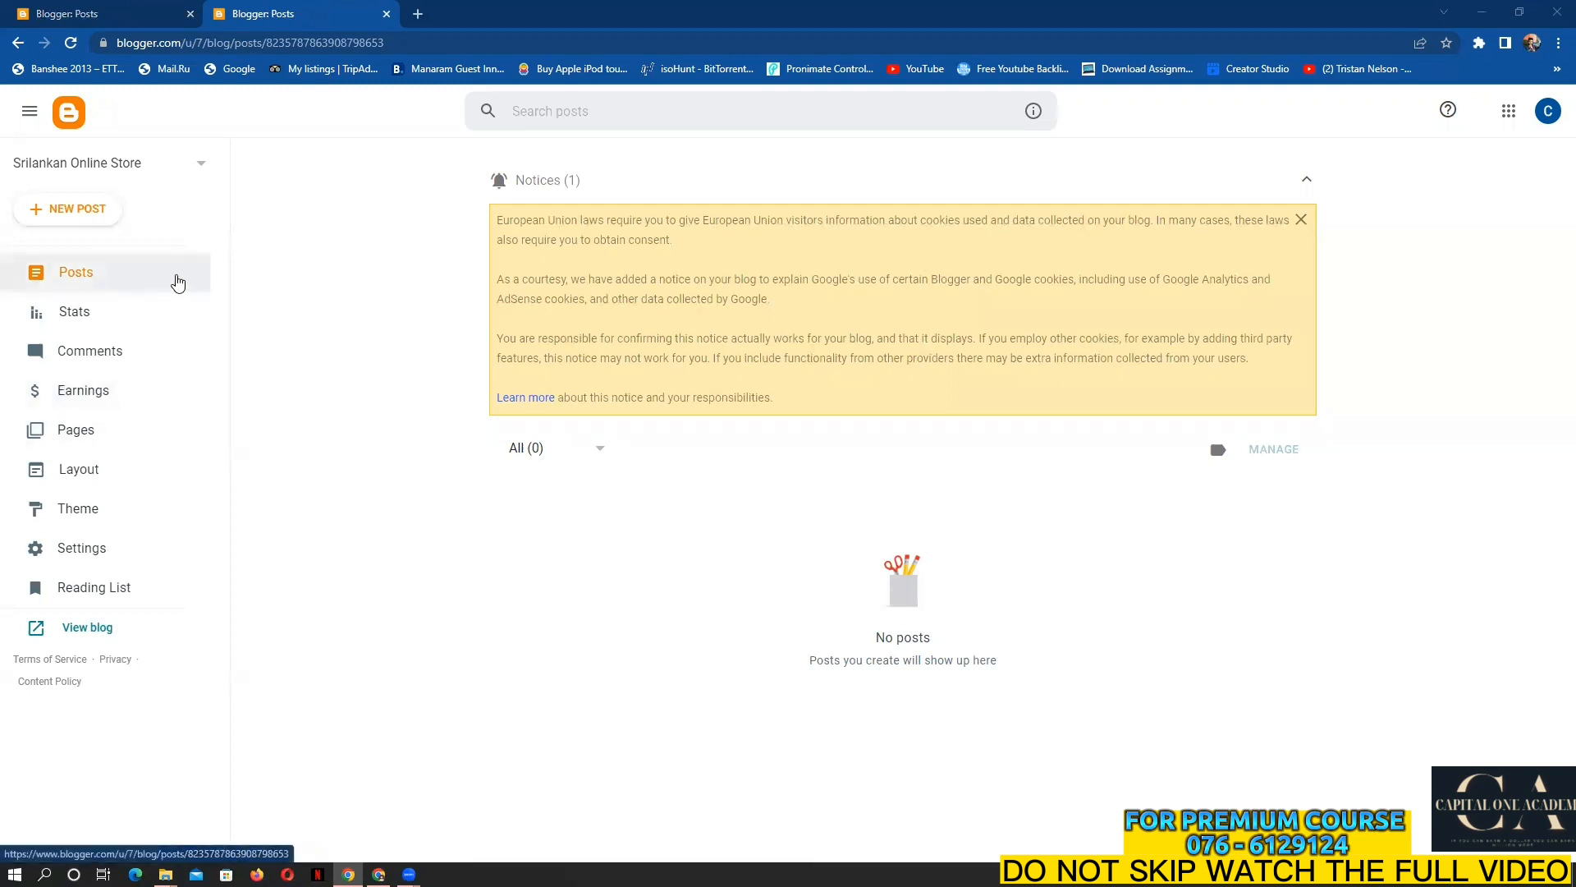
Create a new blog post titled 'Sunlight'
{"action": "left_click", "coordinate": [69, 211]}
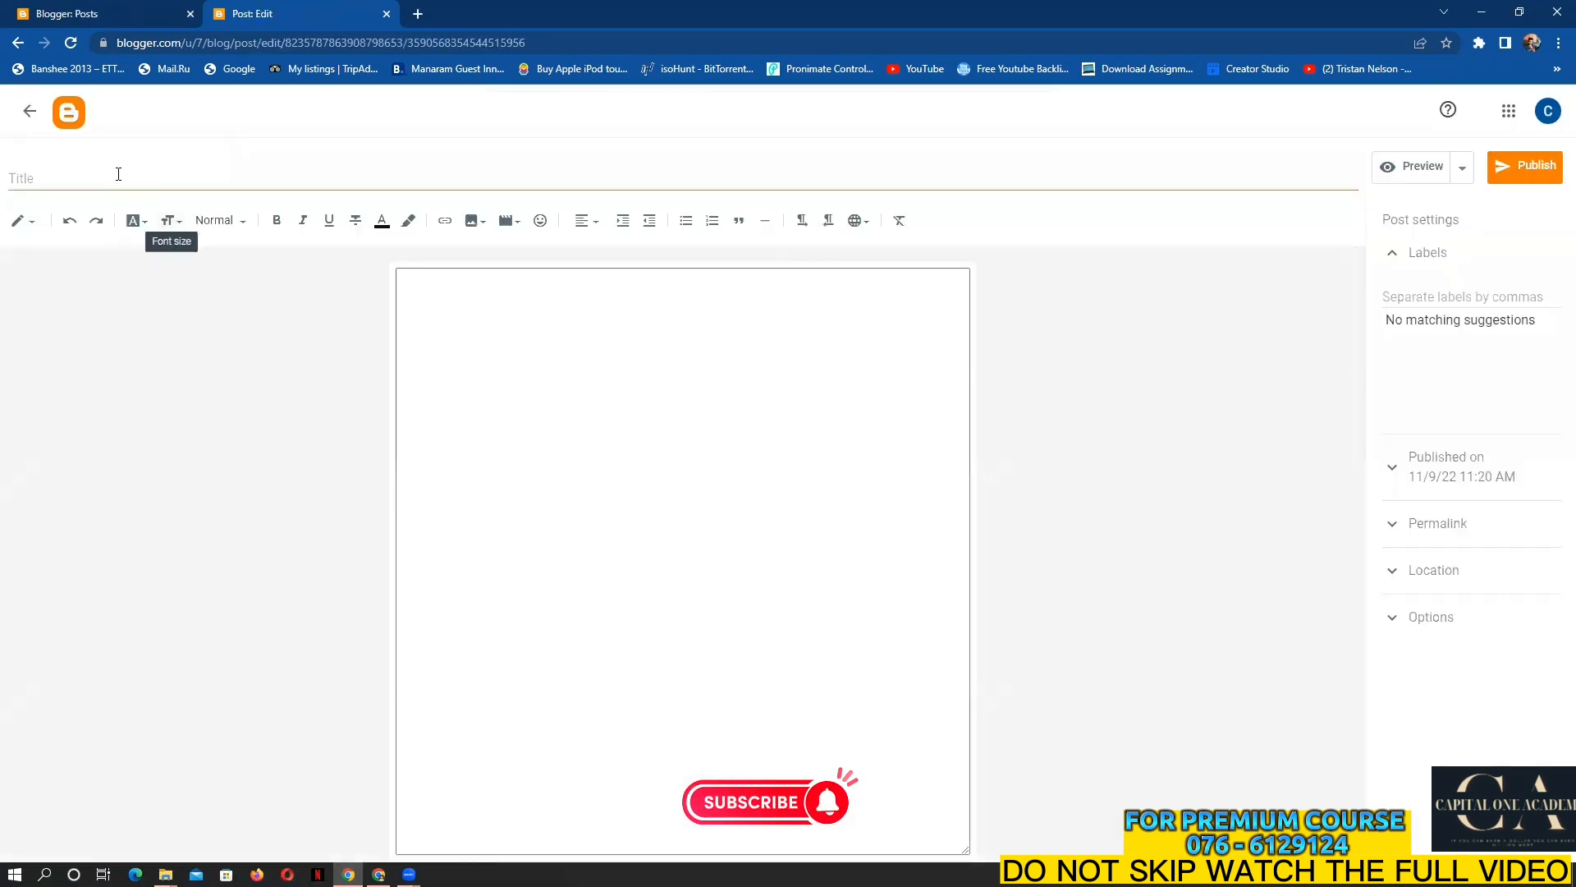
{"action": "left_click", "coordinate": [118, 174]}
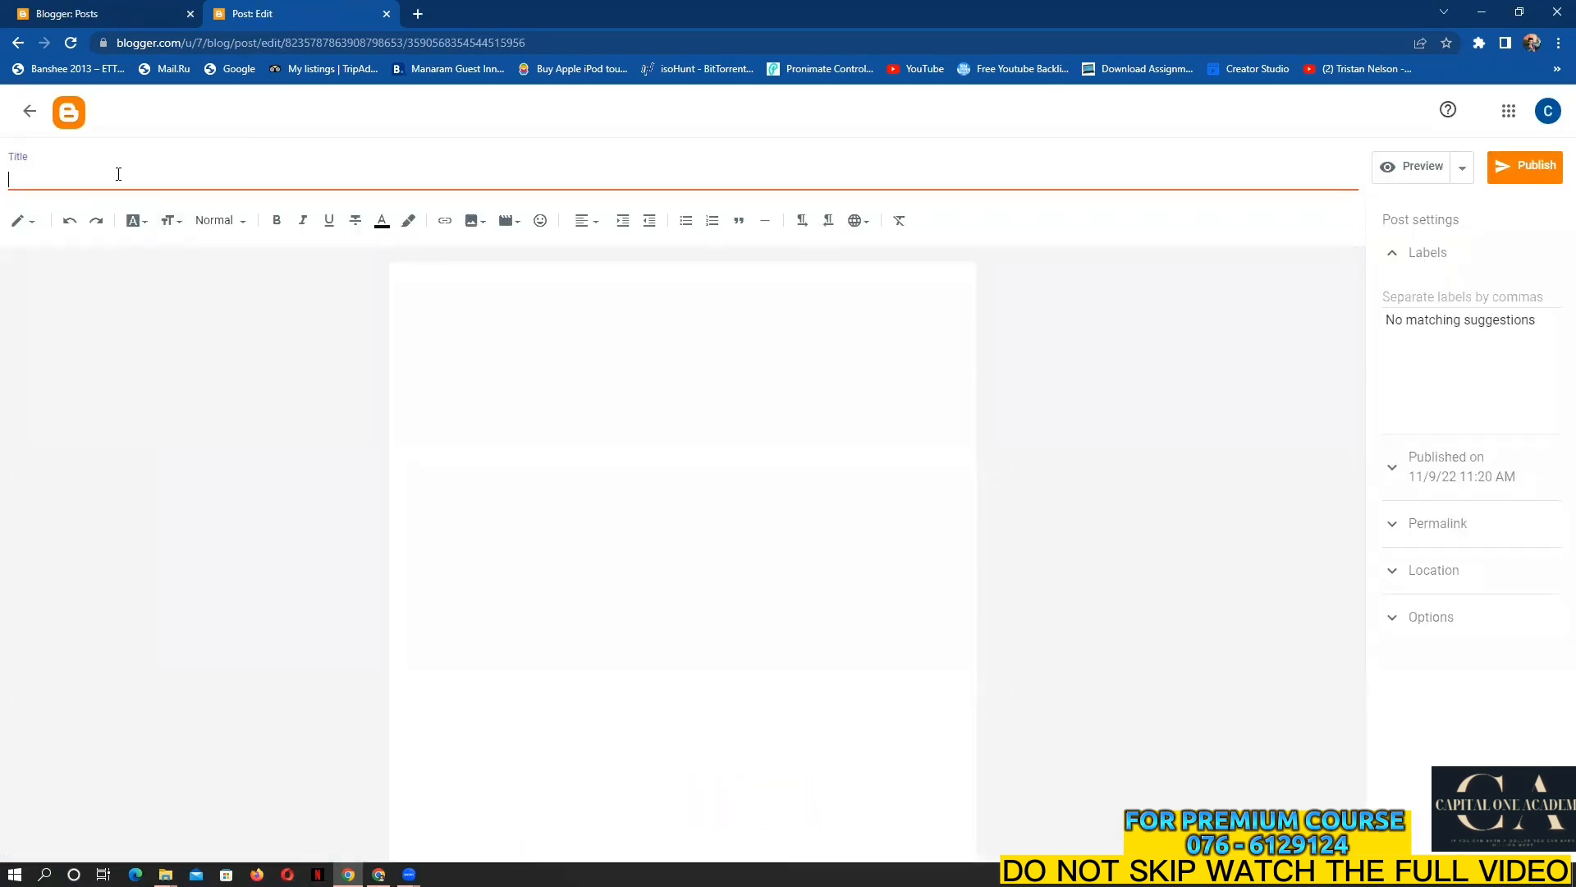
{"action": "type", "text": "Sunlight"}
Switch to the Cheezy Store blog and open its Sunlight Laundry Bar draft
{"action": "left_click", "coordinate": [104, 10]}
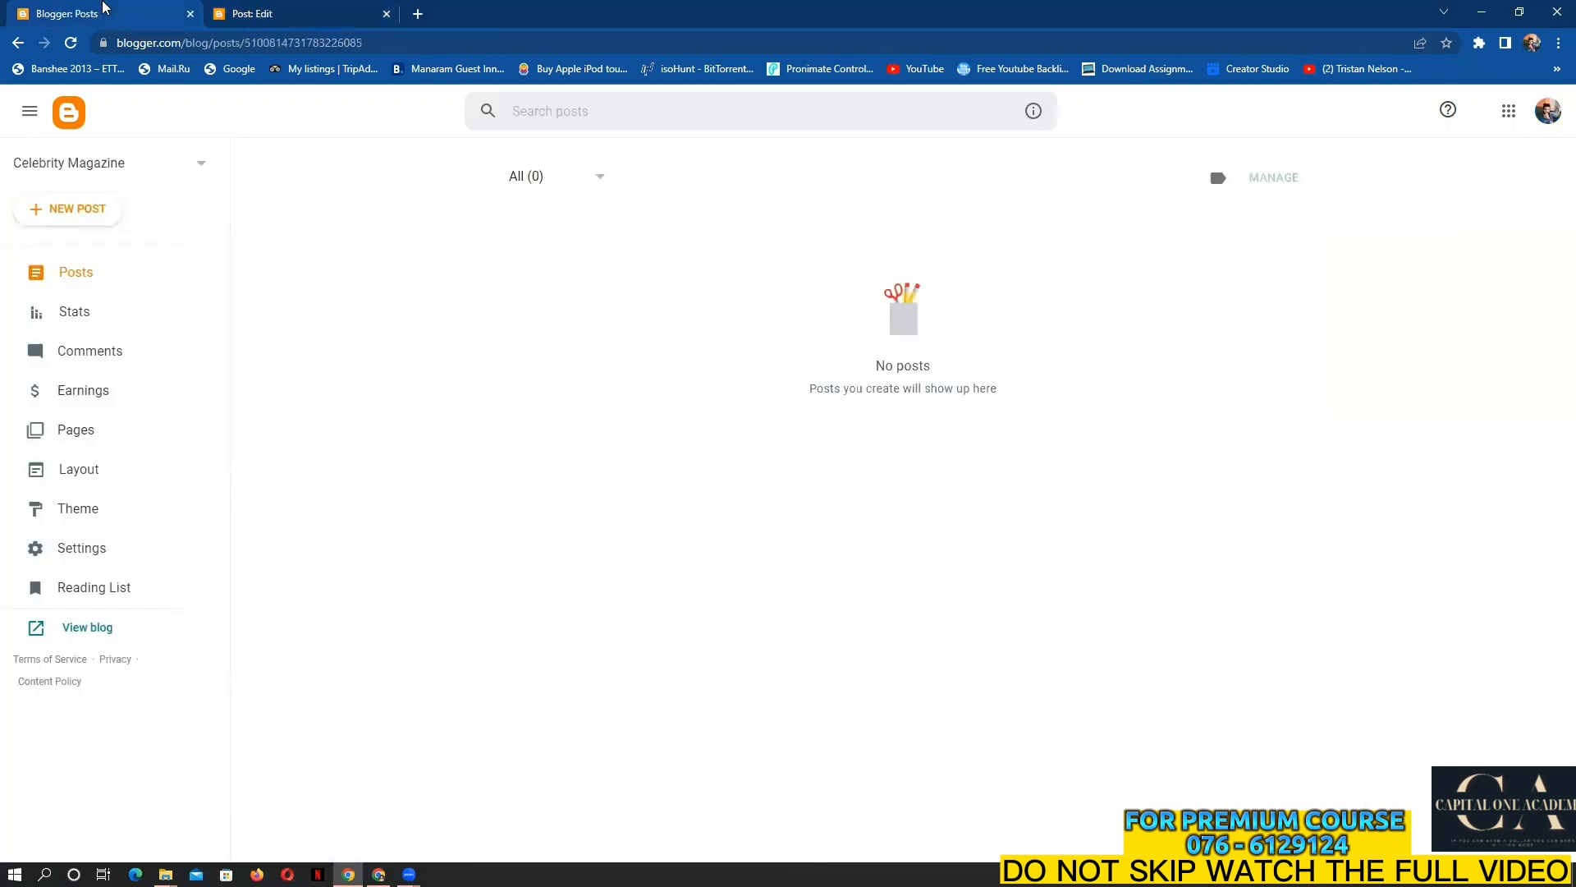
{"action": "left_click", "coordinate": [185, 162]}
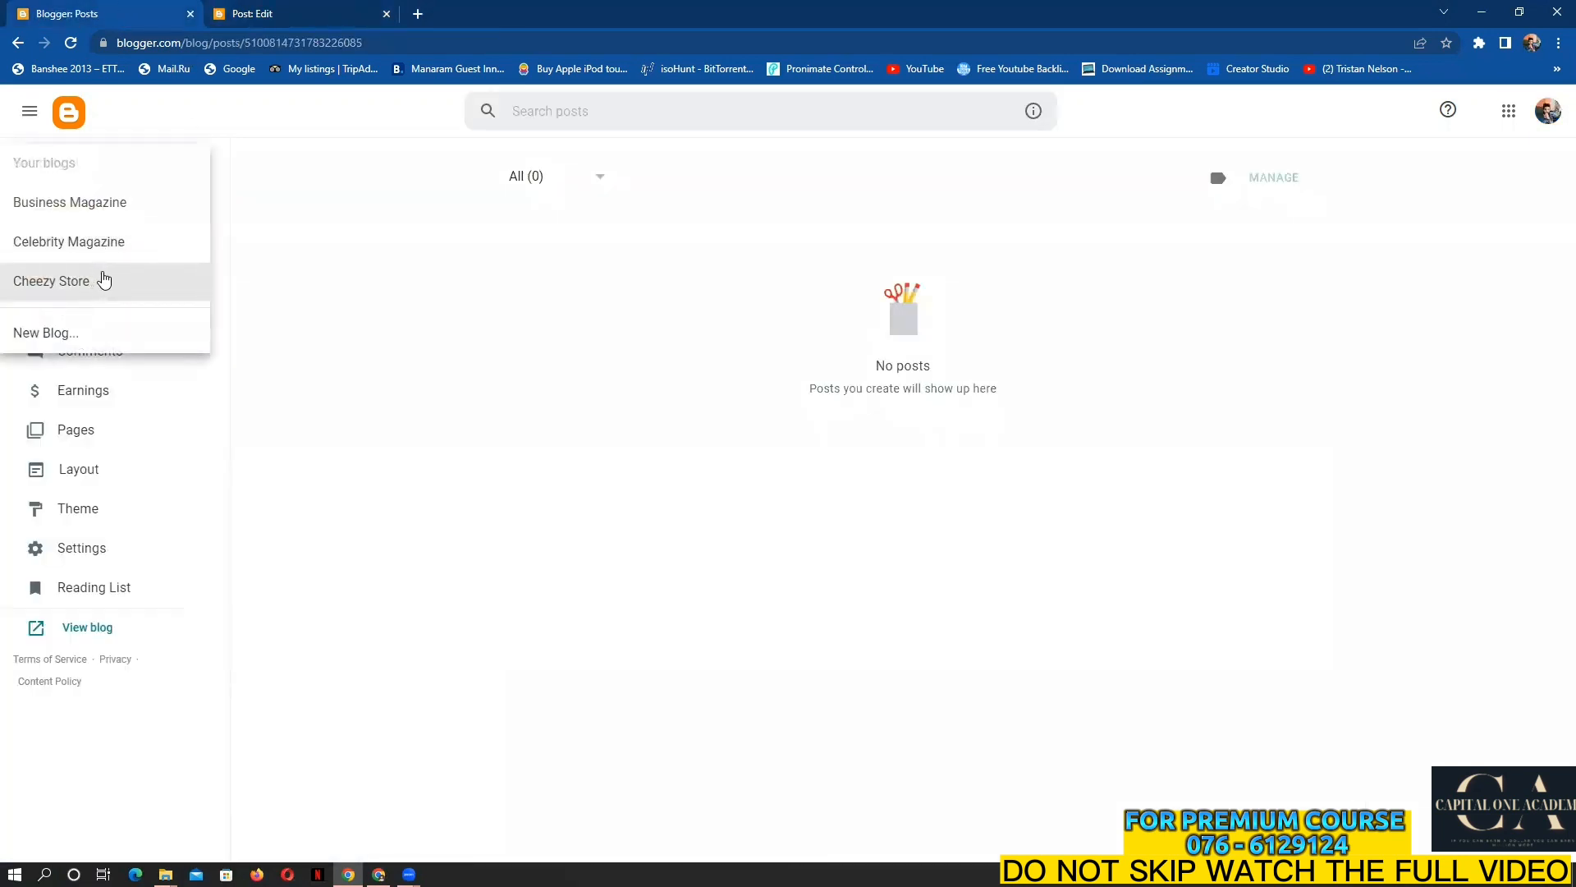
{"action": "left_click", "coordinate": [96, 280]}
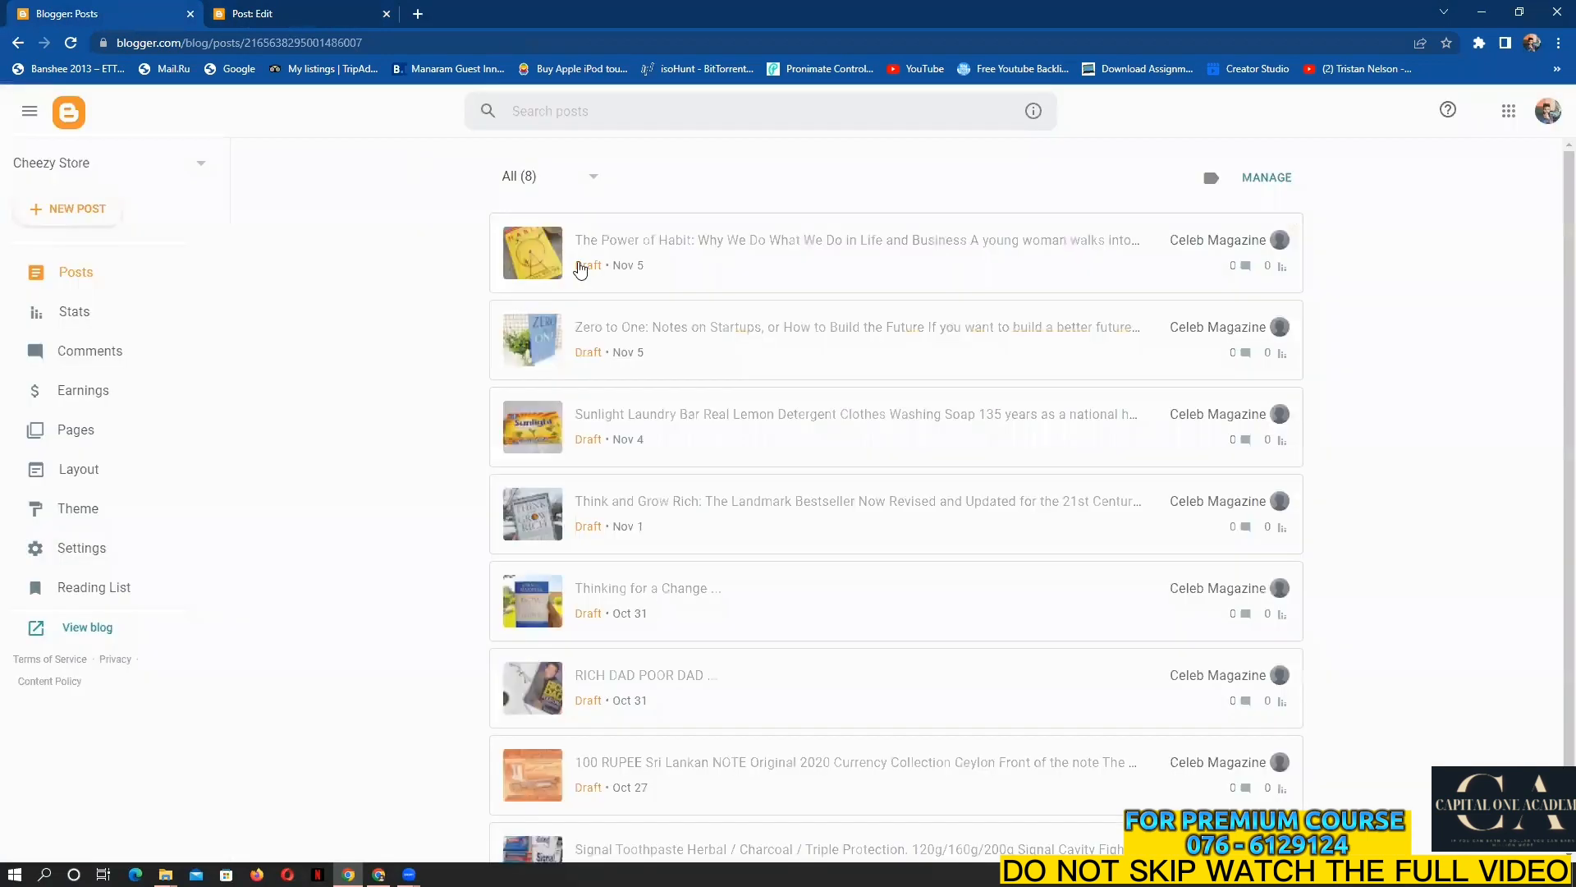
{"action": "scroll", "coordinate": [678, 492], "scroll_direction": "down", "scroll_amount": 1}
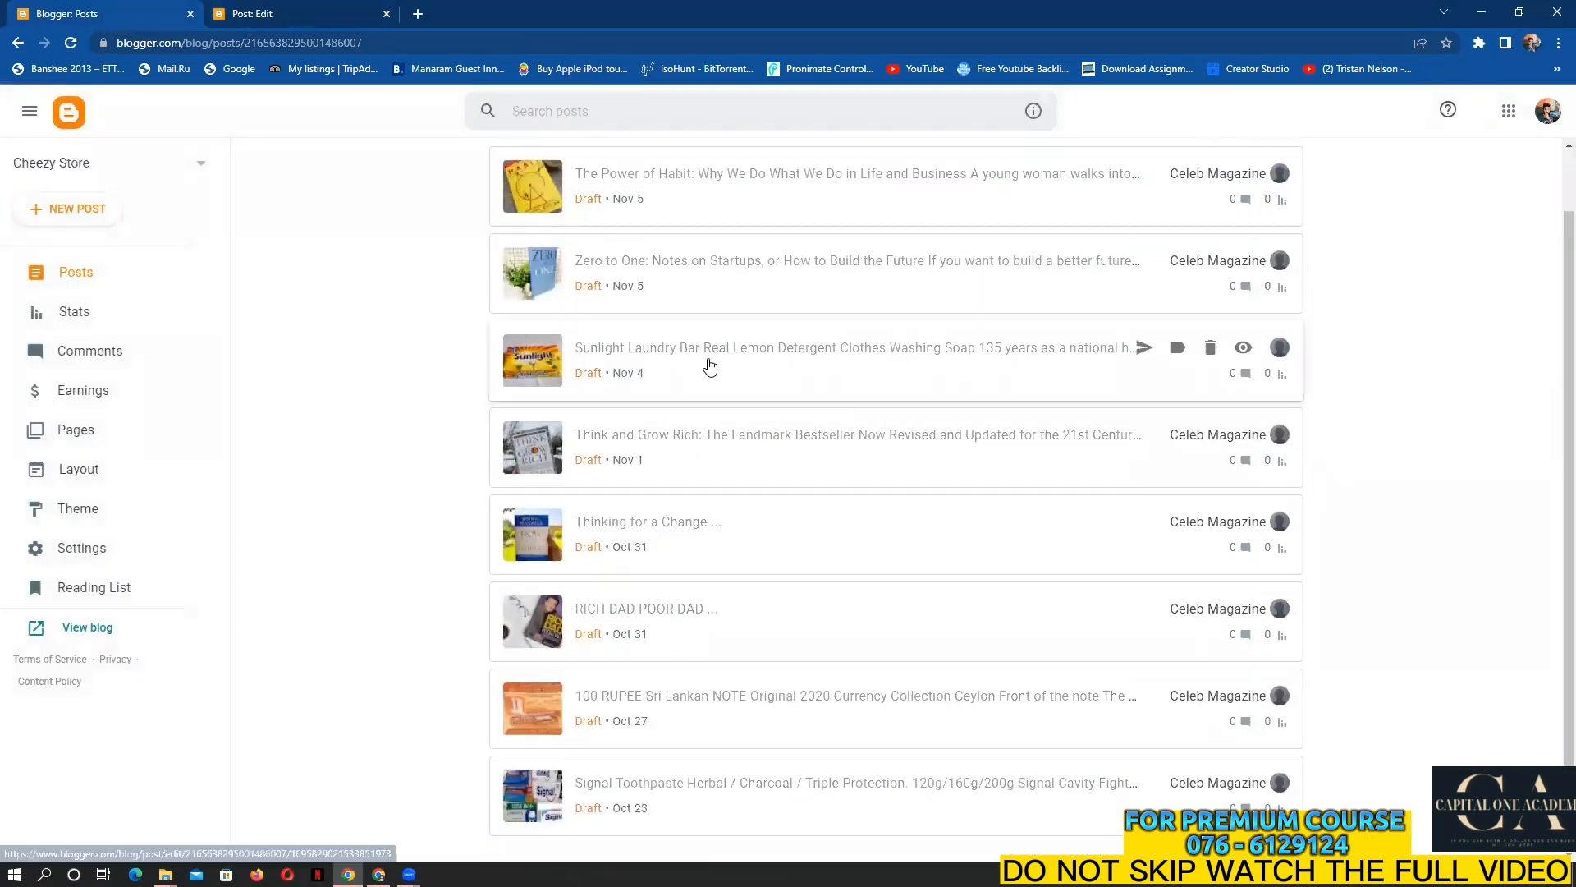
{"action": "left_click", "coordinate": [655, 344]}
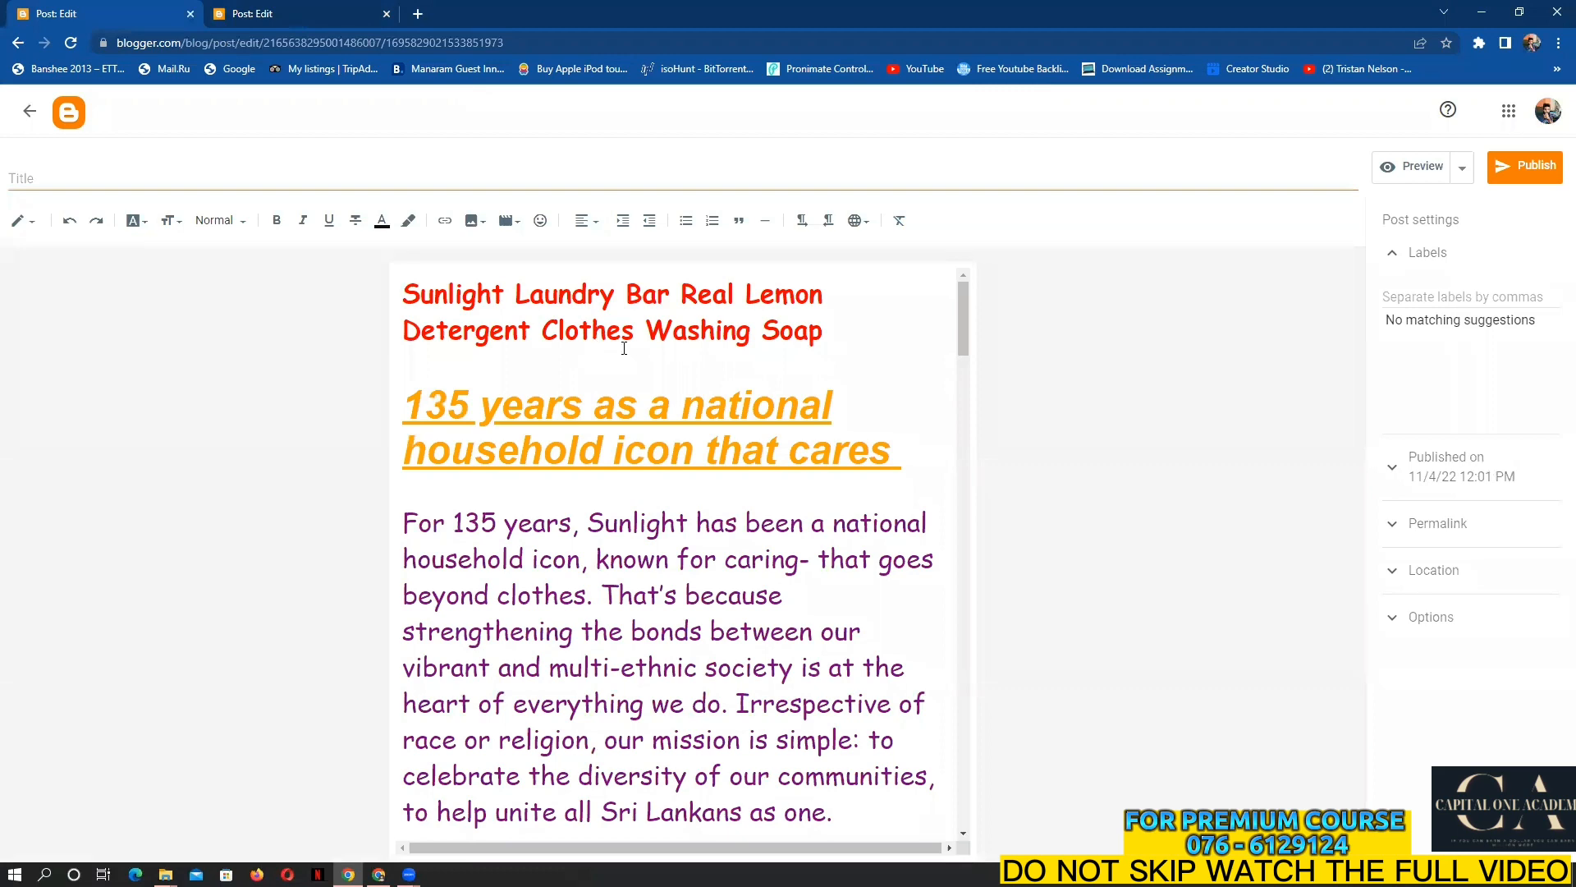
Copy the draft's red Sunlight Laundry Bar product heading
{"action": "left_click", "coordinate": [330, 7]}
{"action": "left_click", "coordinate": [43, 7]}
{"action": "left_click_drag", "start_coordinate": [406, 287], "coordinate": [894, 333]}
{"action": "right_click", "coordinate": [811, 336]}
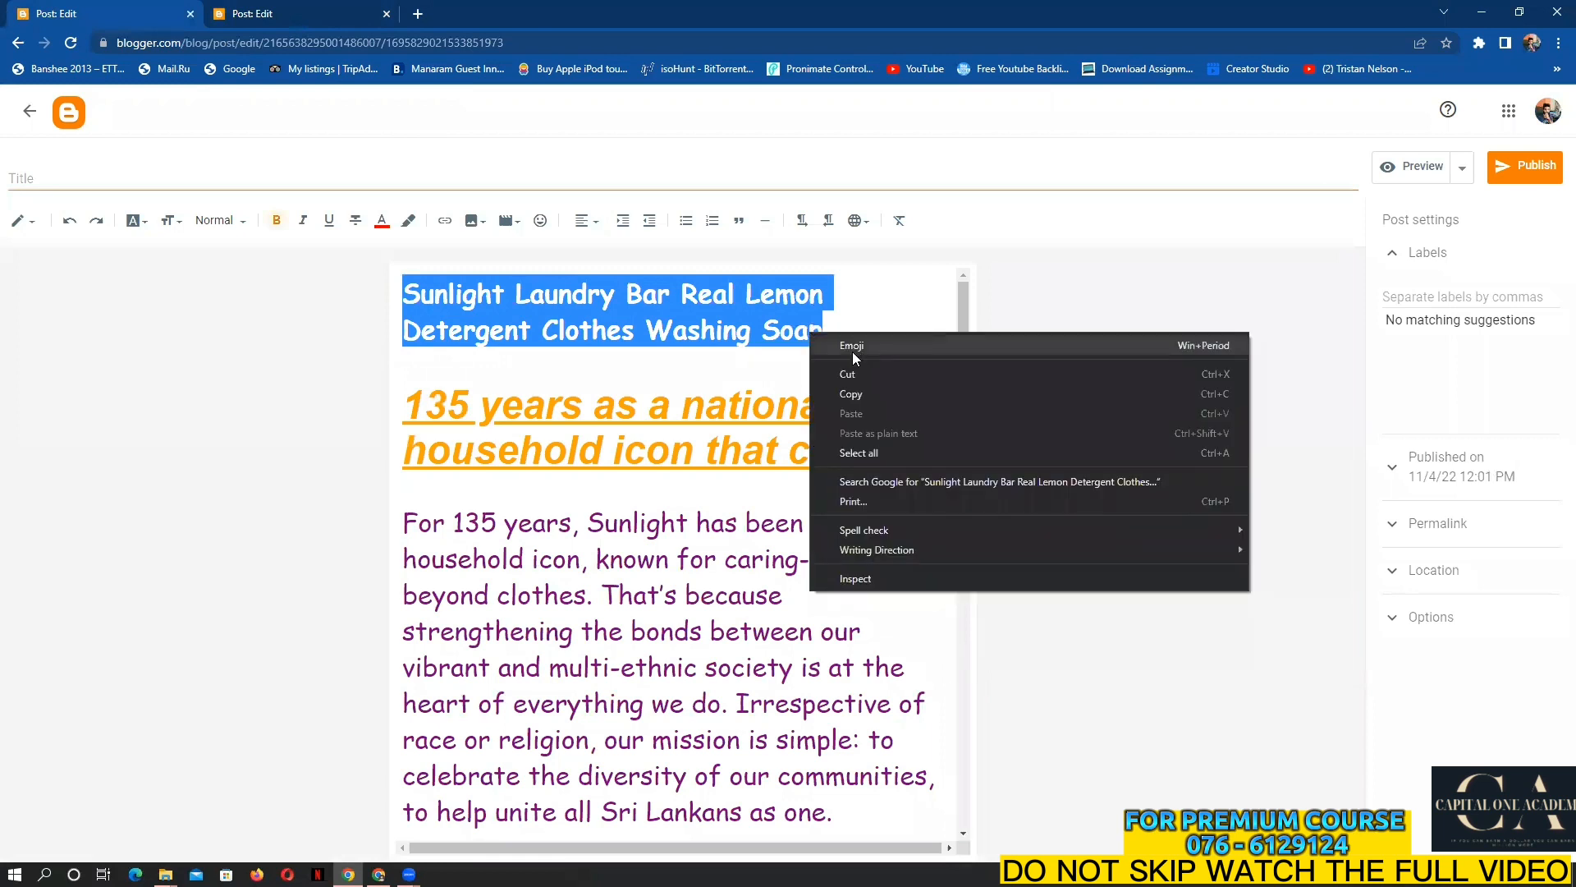
{"action": "left_click", "coordinate": [870, 392]}
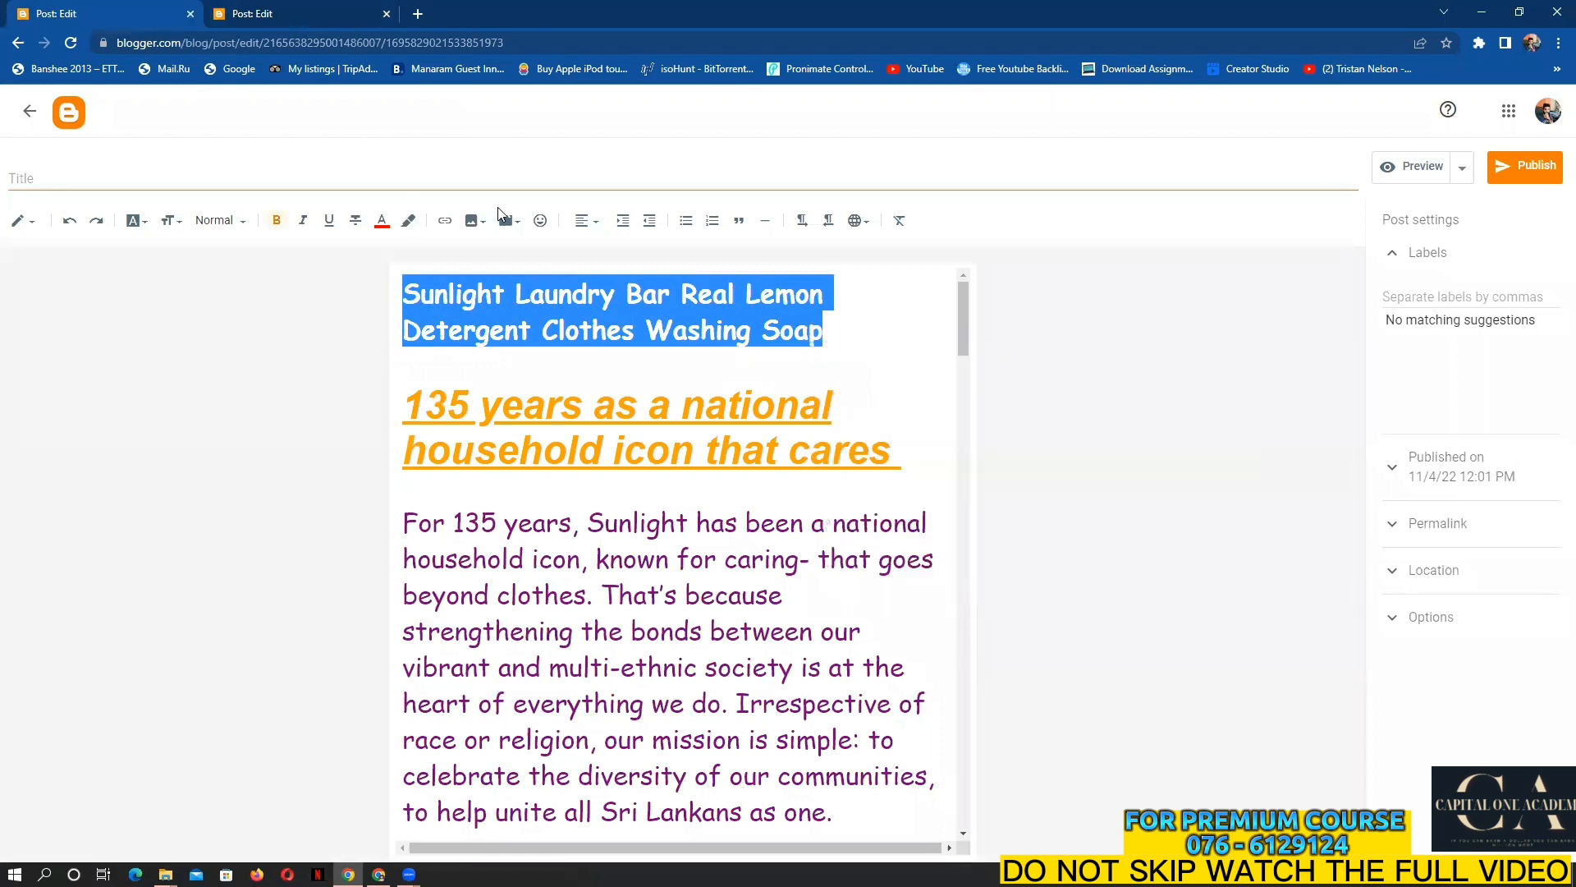
Paste the Sunlight Laundry Bar heading into the new post's body and format it as Heading
{"action": "left_click", "coordinate": [320, 10]}
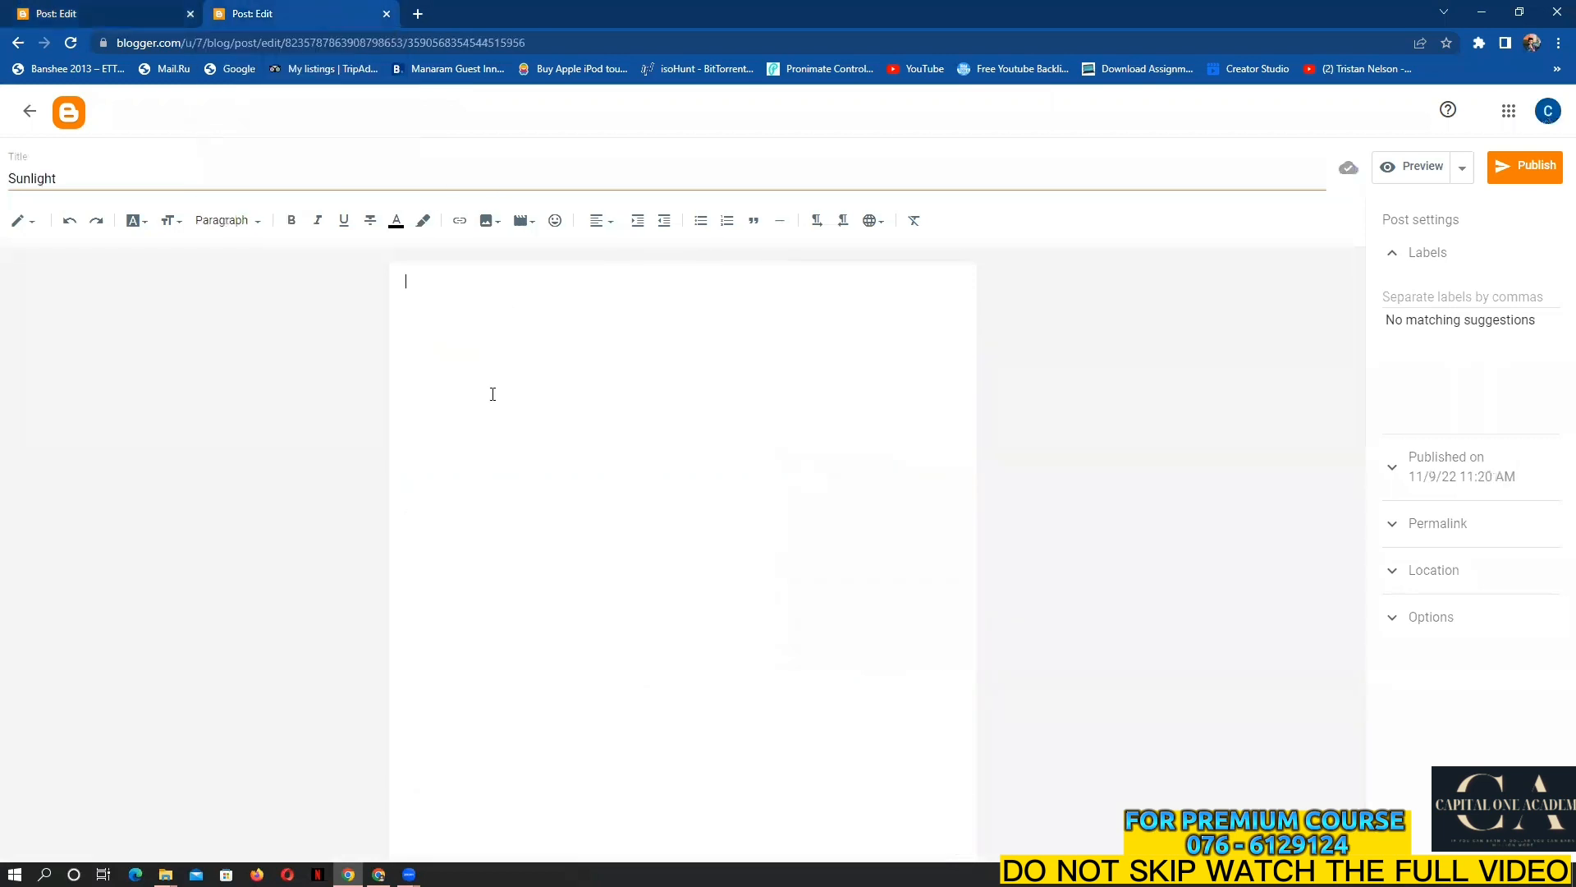
{"action": "right_click", "coordinate": [413, 287]}
{"action": "left_click", "coordinate": [451, 408]}
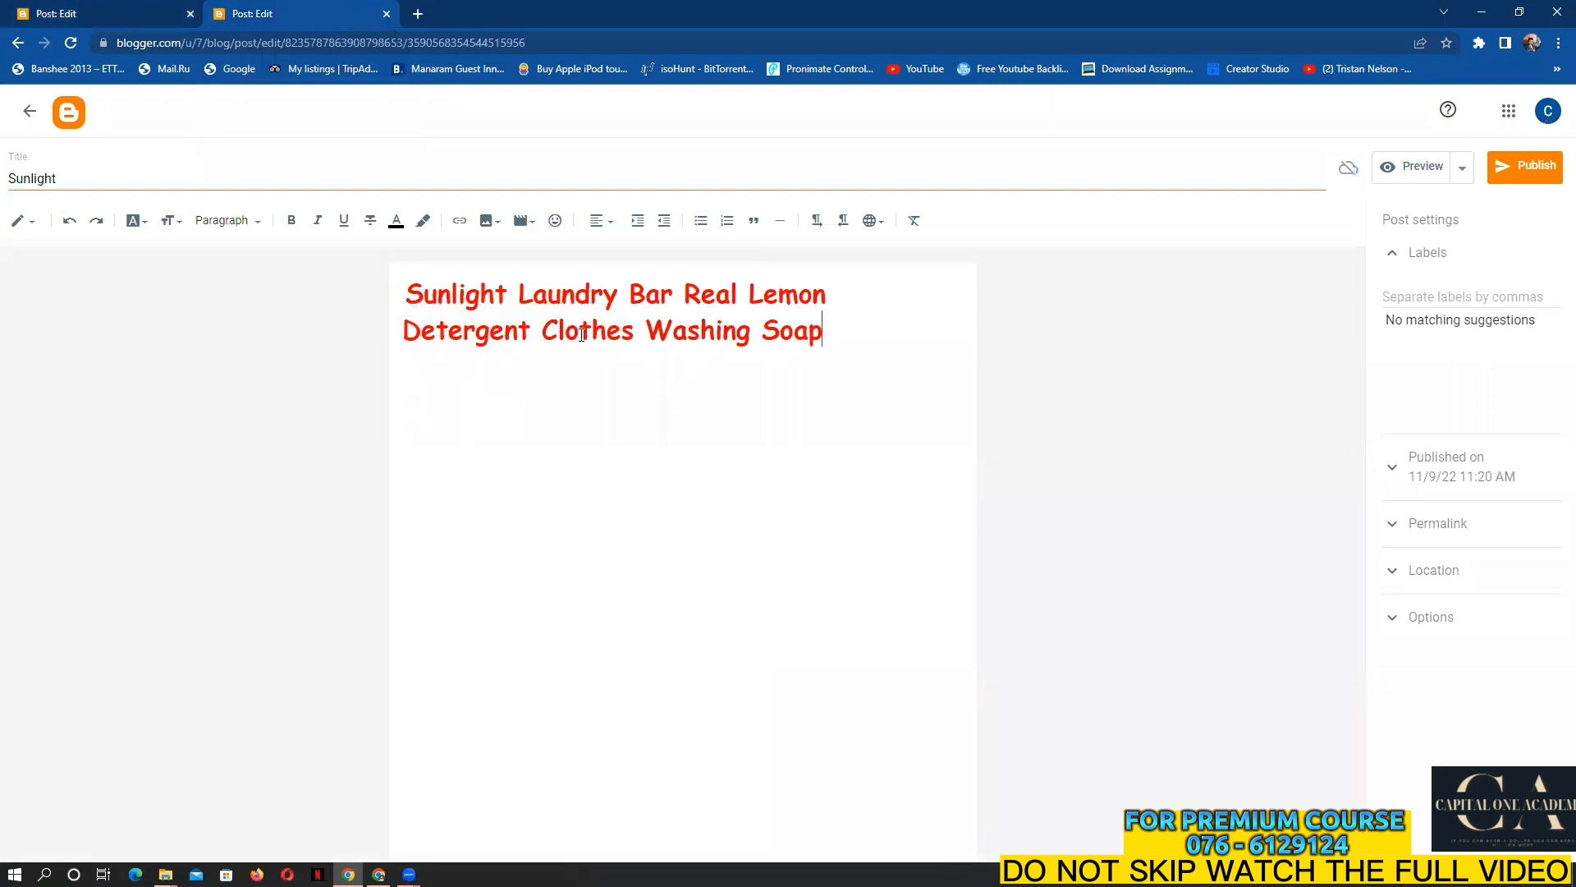
{"action": "left_click_drag", "start_coordinate": [824, 330], "coordinate": [394, 284]}
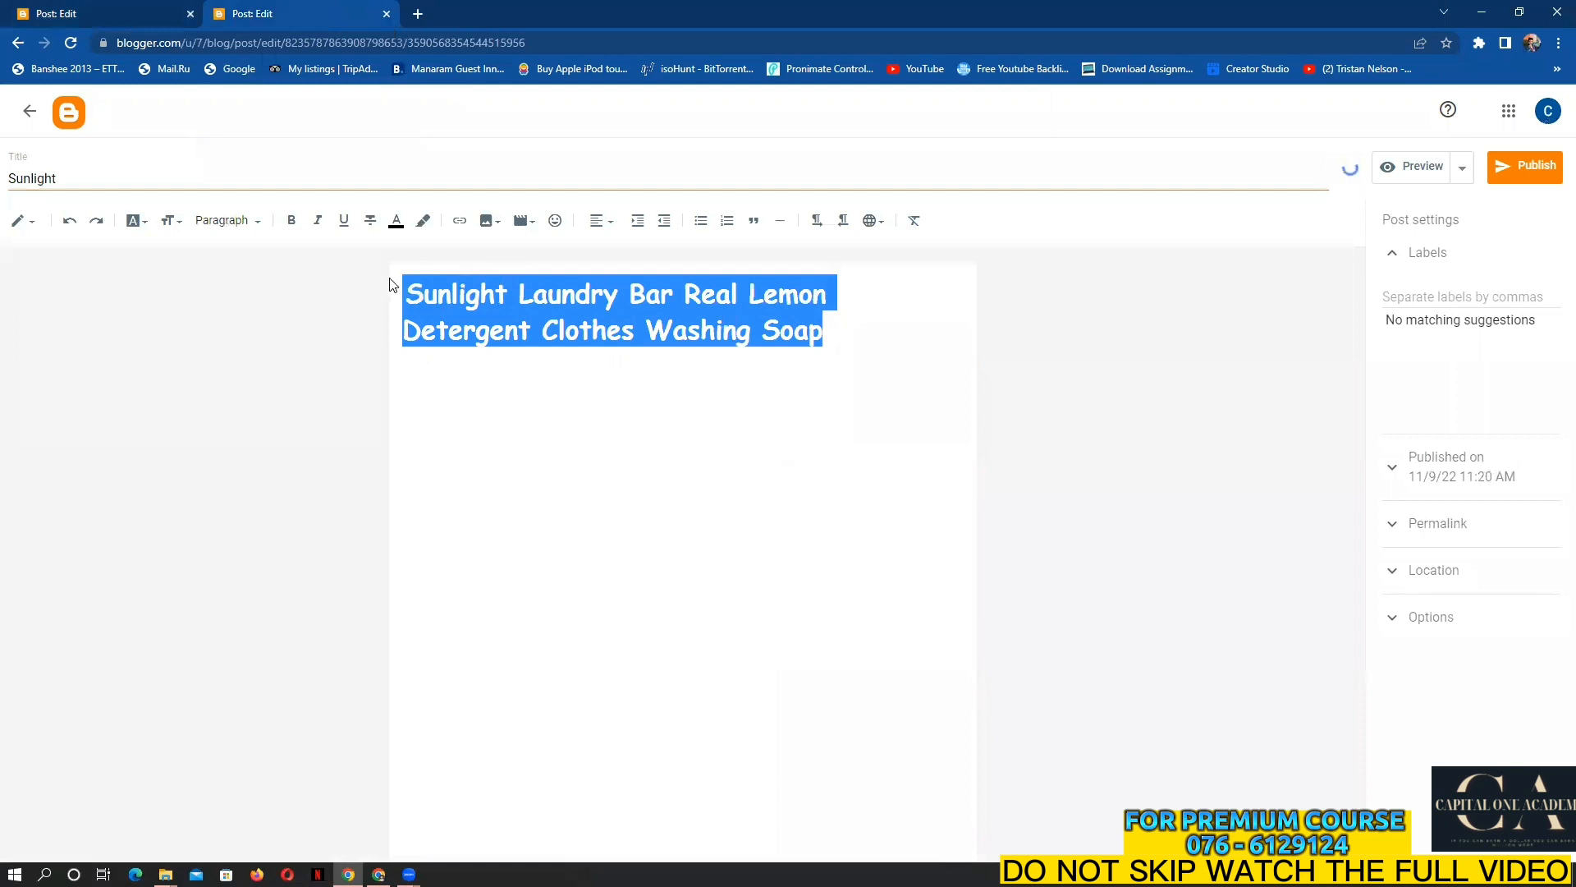
{"action": "left_click", "coordinate": [228, 220]}
{"action": "left_click", "coordinate": [268, 296]}
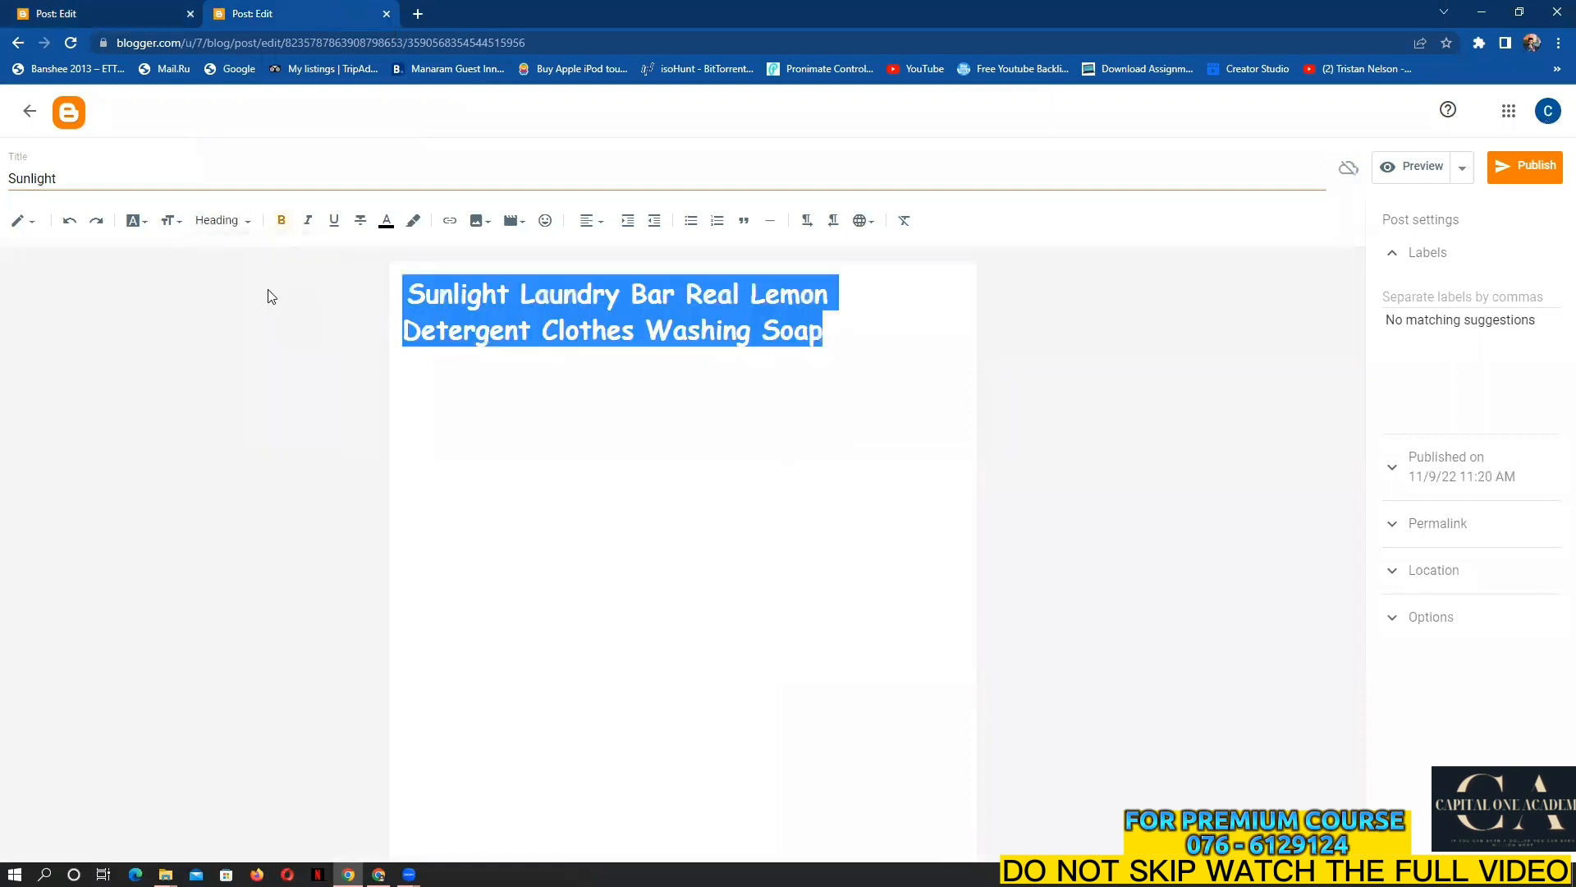
{"action": "left_click", "coordinate": [135, 220]}
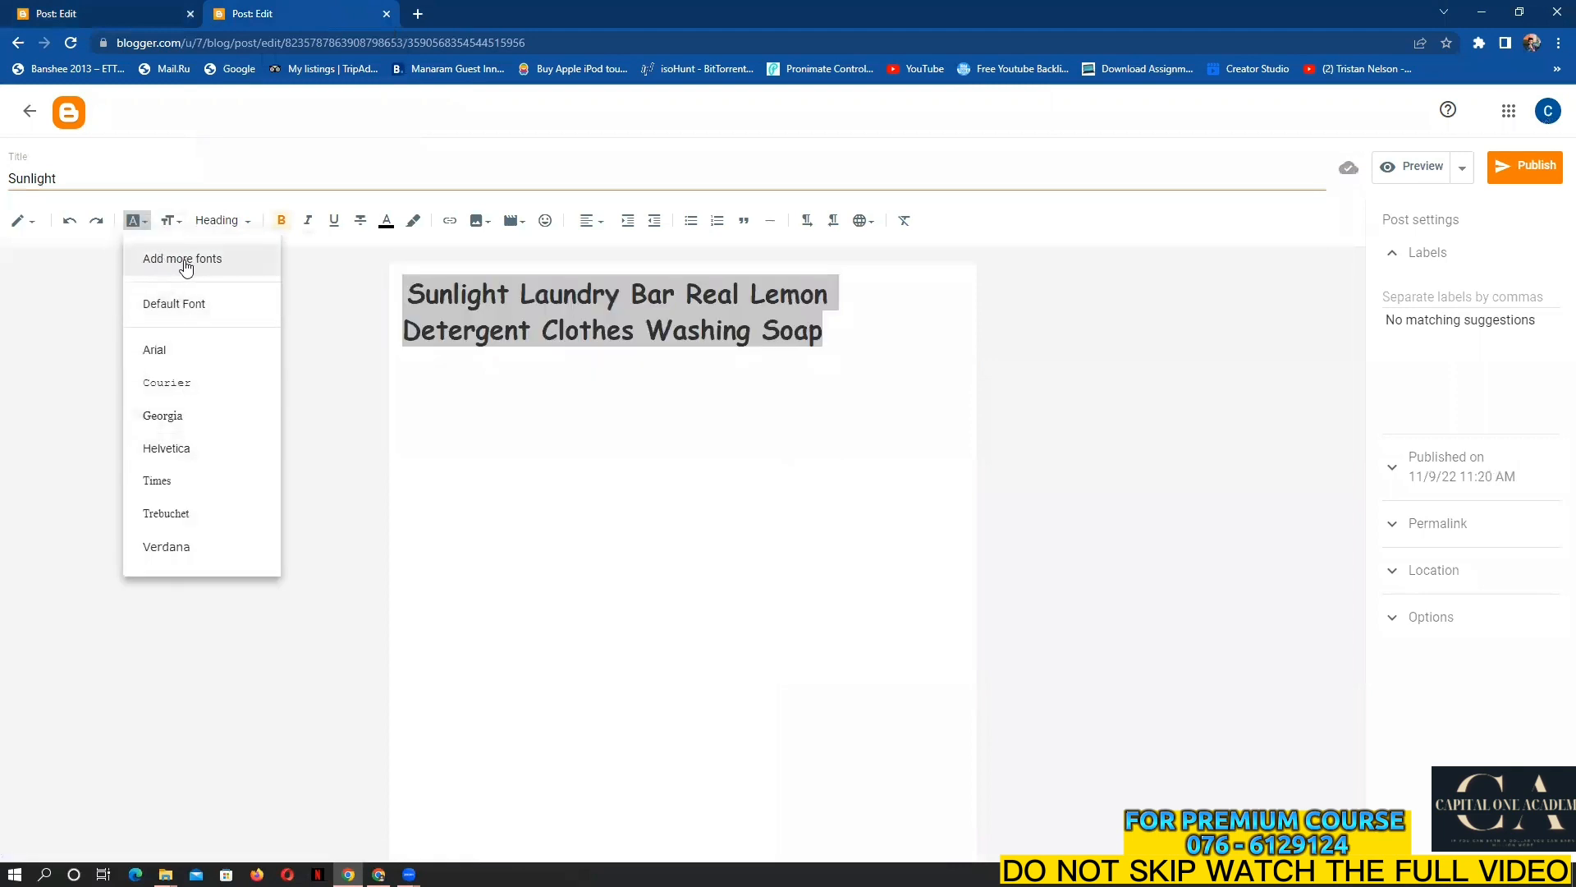
Add Bebas Neue to the post's font list from the additional fonts chooser and confirm
{"action": "left_click", "coordinate": [185, 261]}
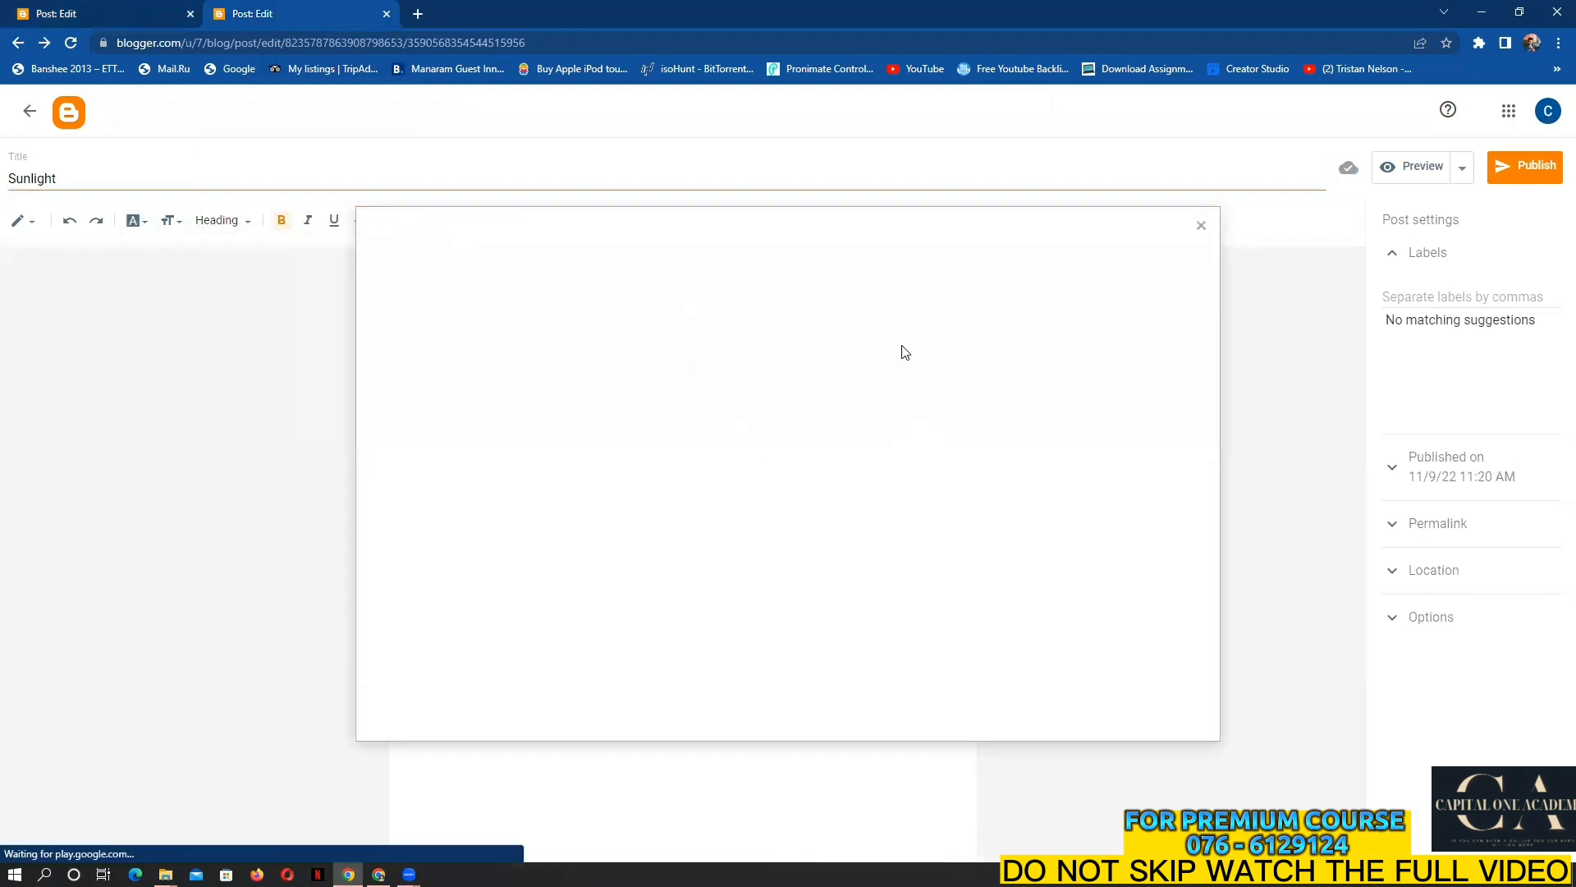
{"action": "scroll", "coordinate": [913, 493], "scroll_direction": "down", "scroll_amount": 6}
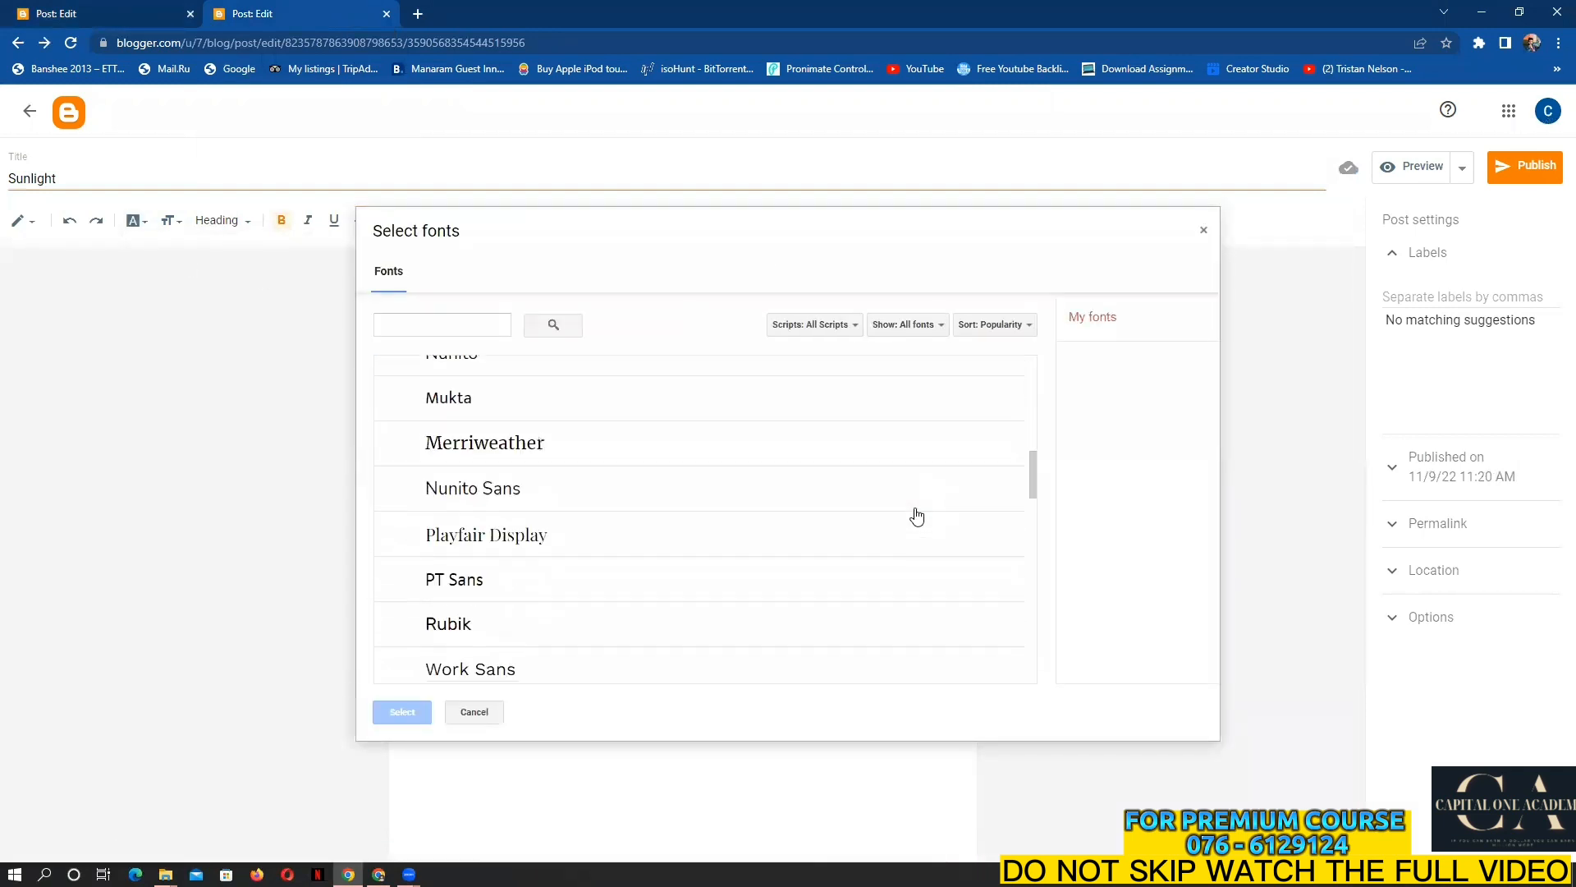
{"action": "scroll", "coordinate": [916, 517], "scroll_direction": "down", "scroll_amount": 10}
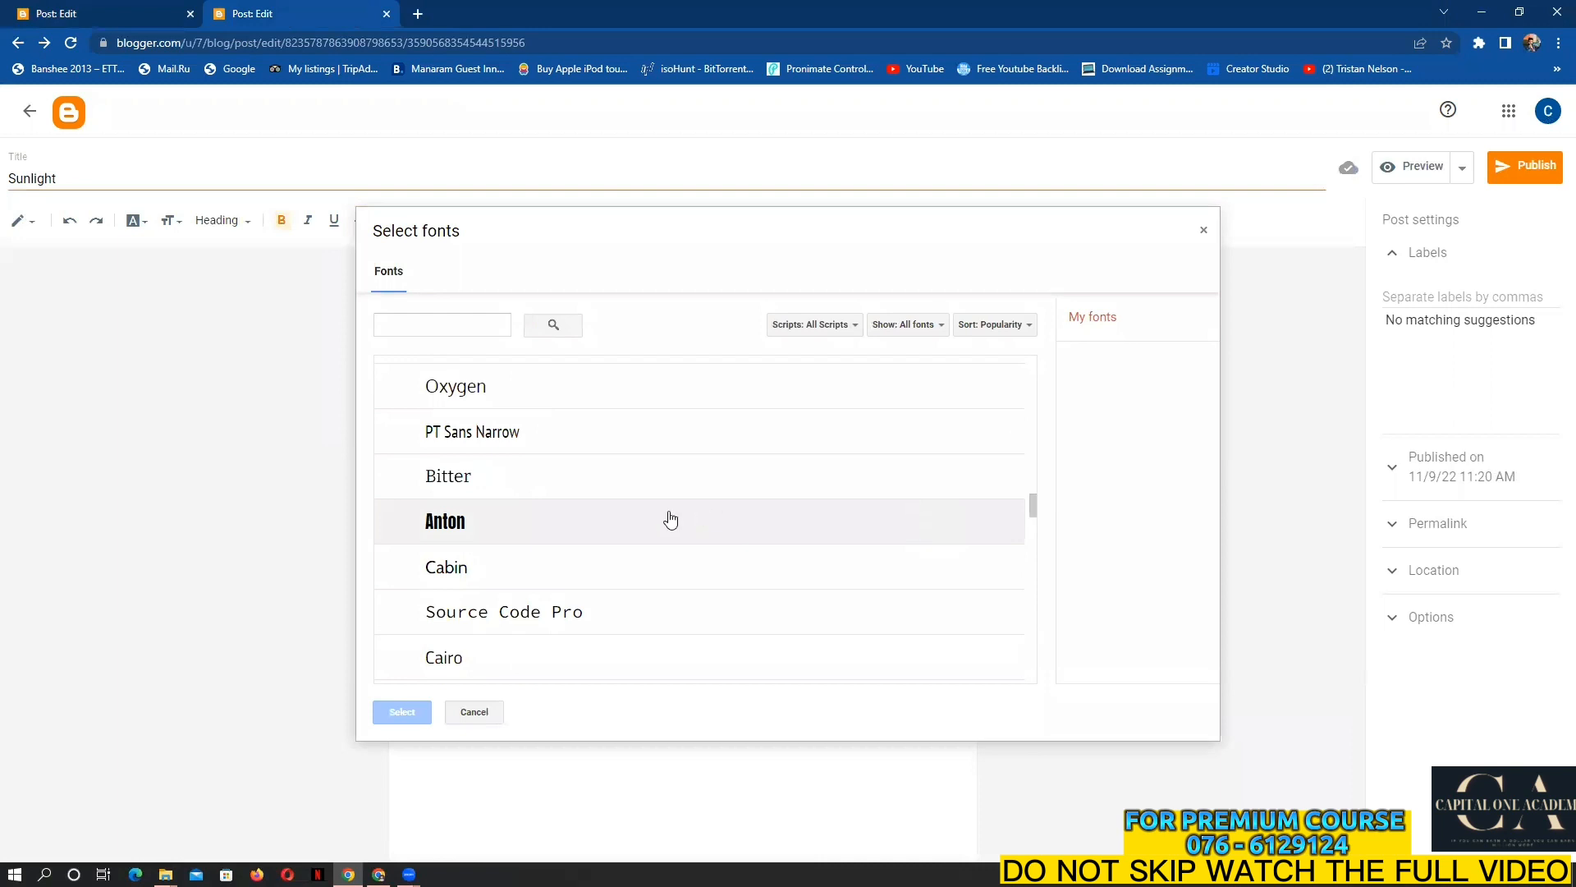
{"action": "scroll", "coordinate": [647, 541], "scroll_direction": "down", "scroll_amount": 4}
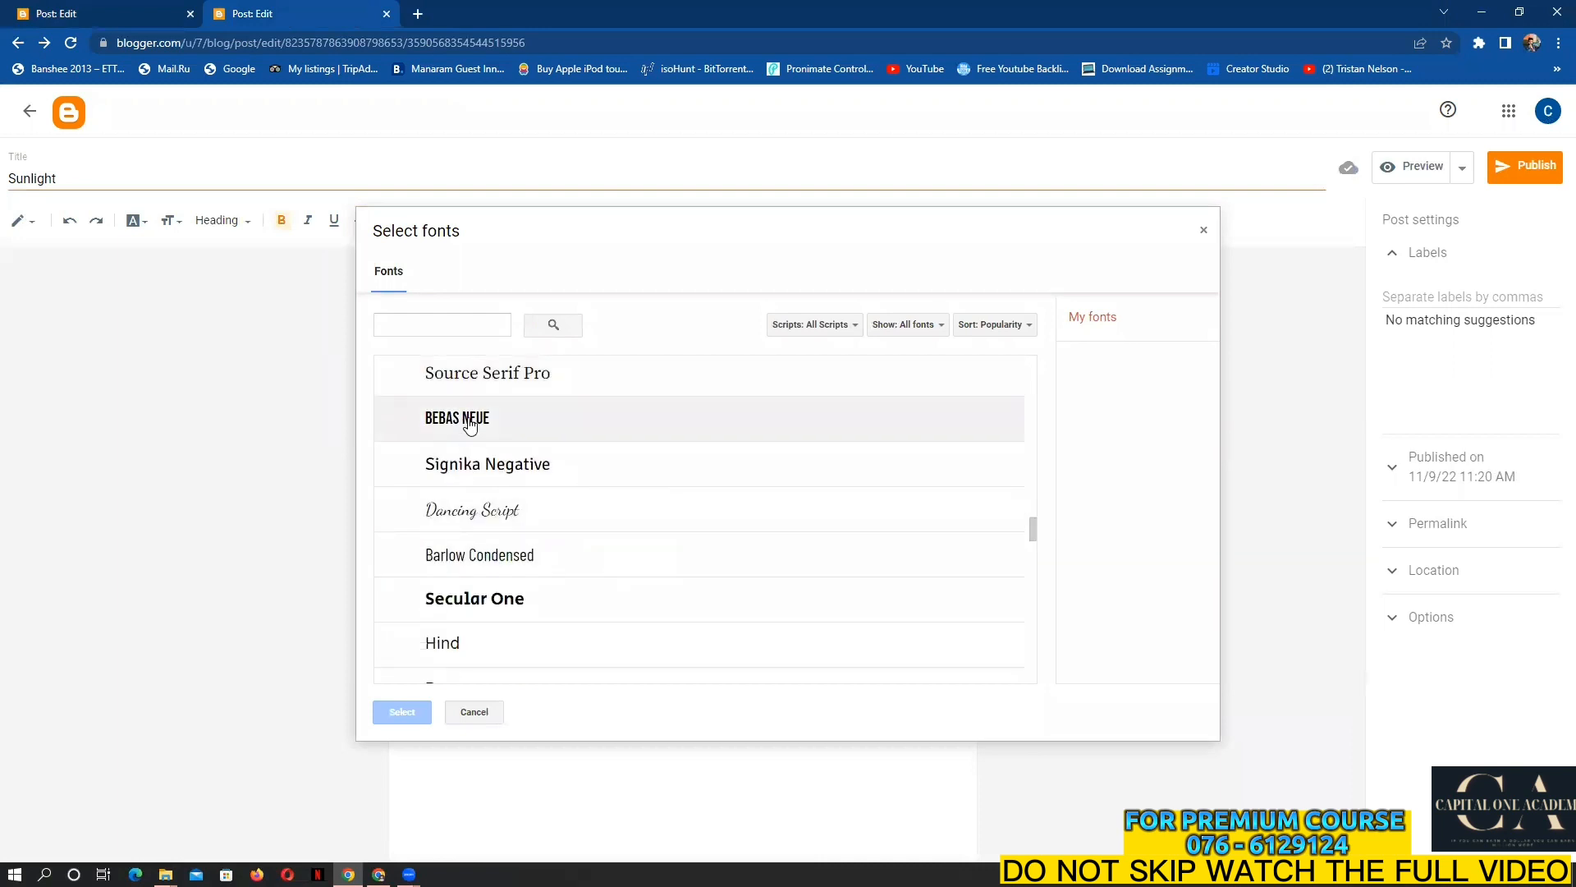
{"action": "left_click", "coordinate": [460, 418]}
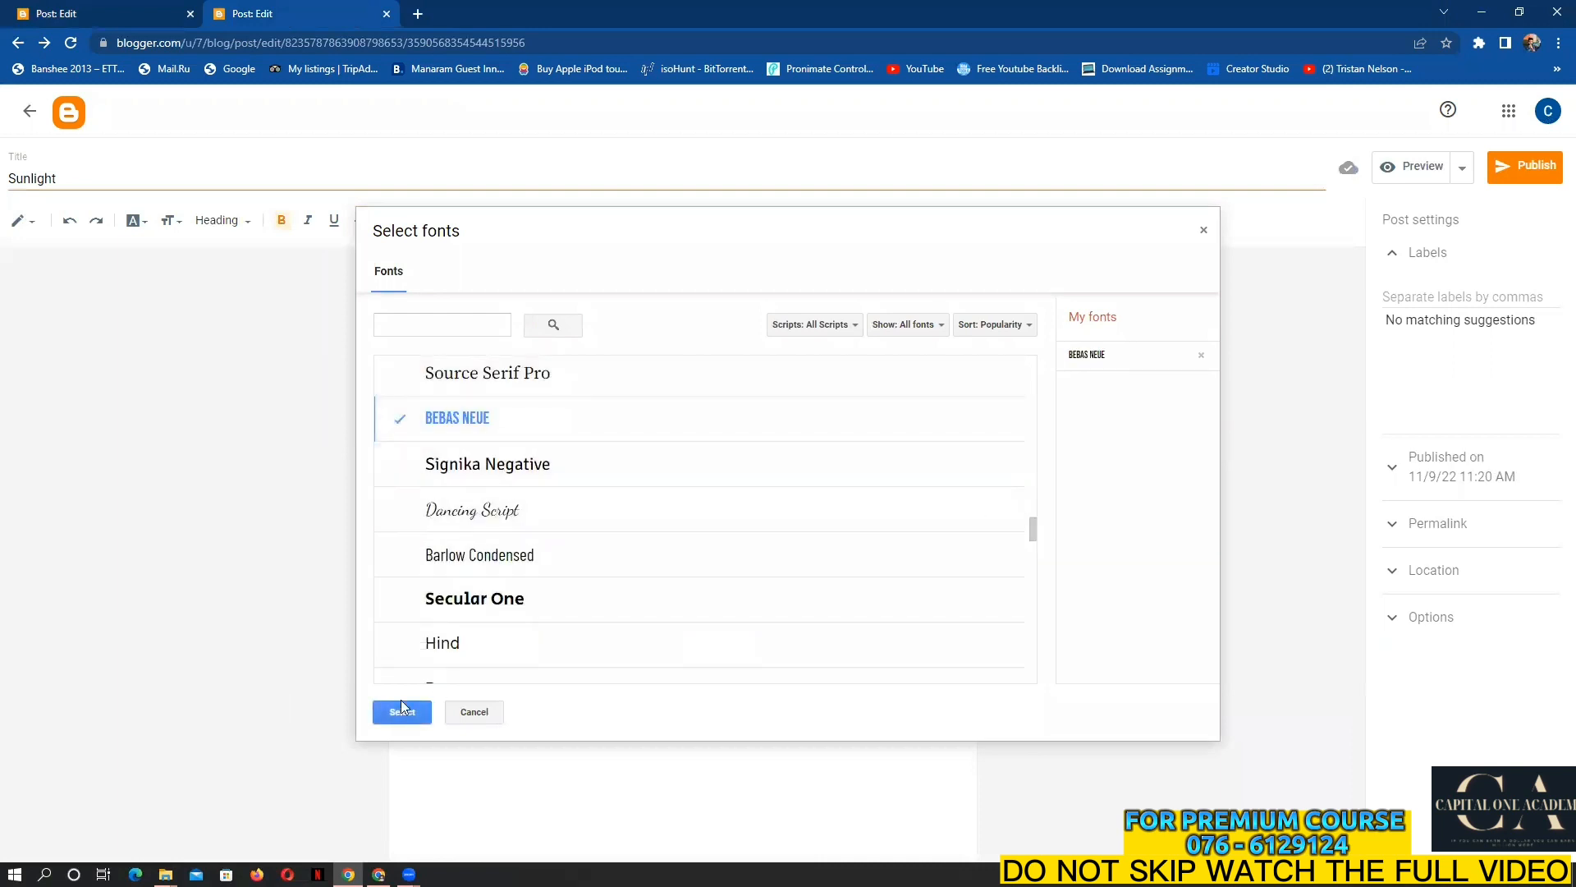
{"action": "left_click", "coordinate": [415, 711]}
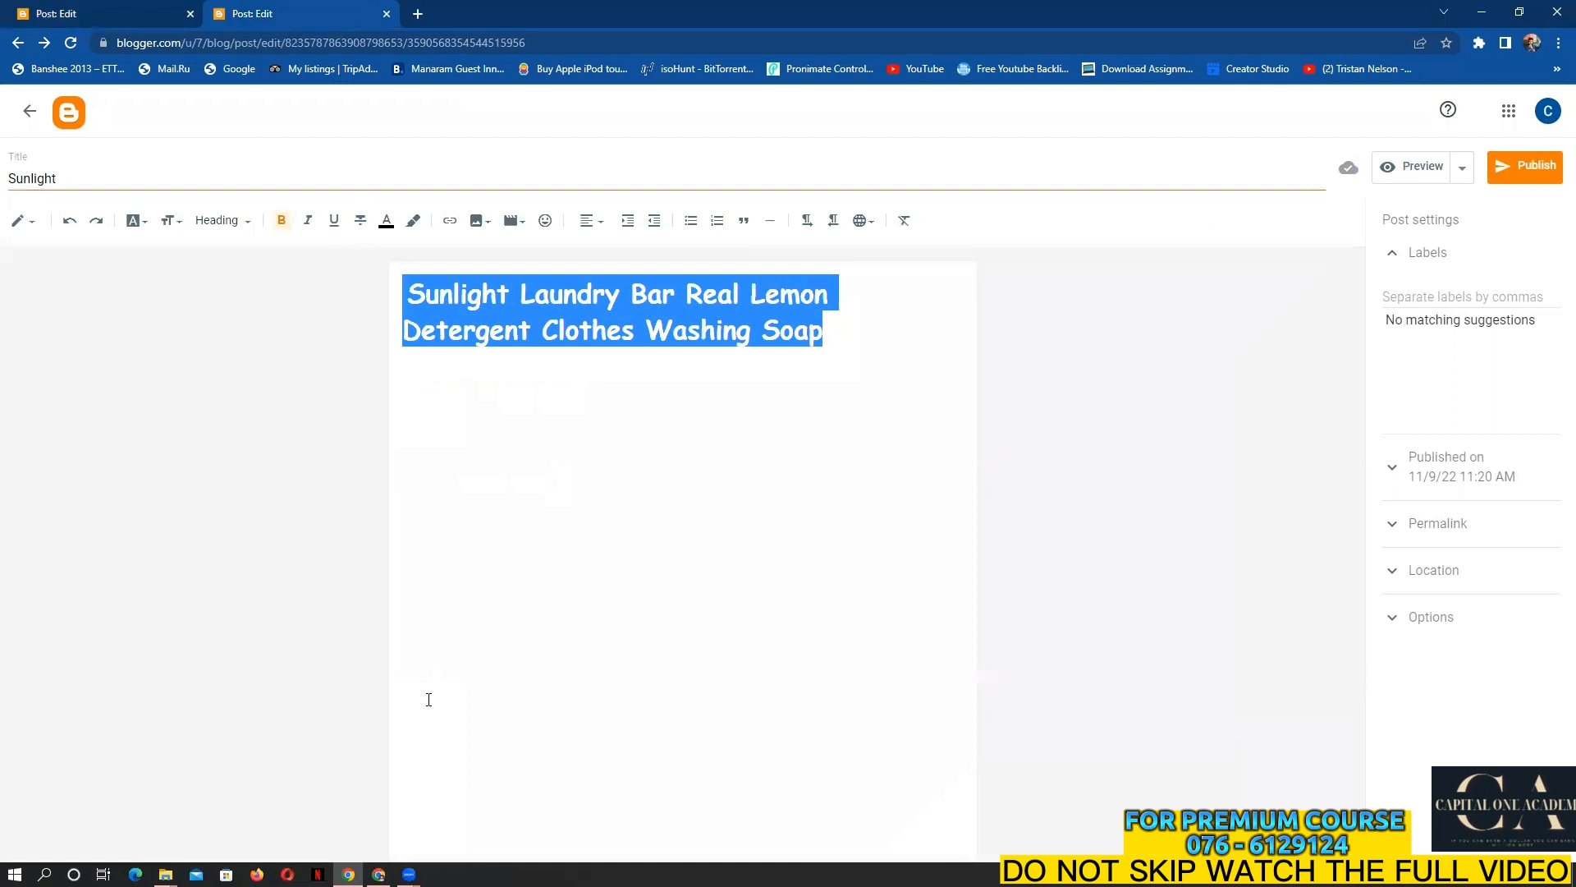
Set the red heading in Bebas Neue and shrink its font size to fit on one line
{"action": "left_click", "coordinate": [138, 221]}
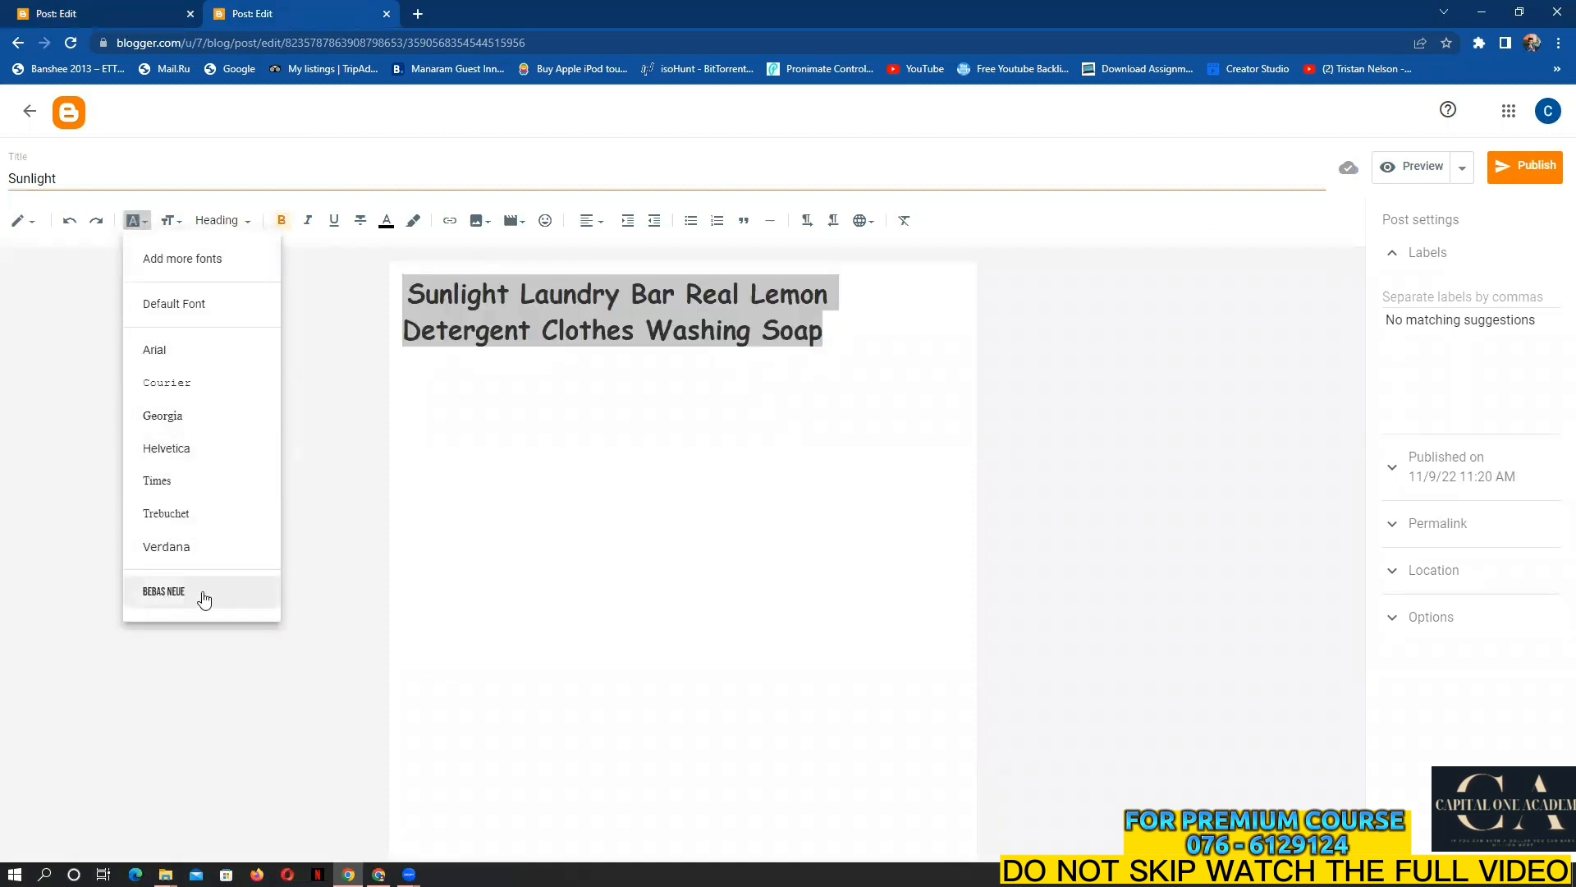
{"action": "left_click", "coordinate": [163, 591]}
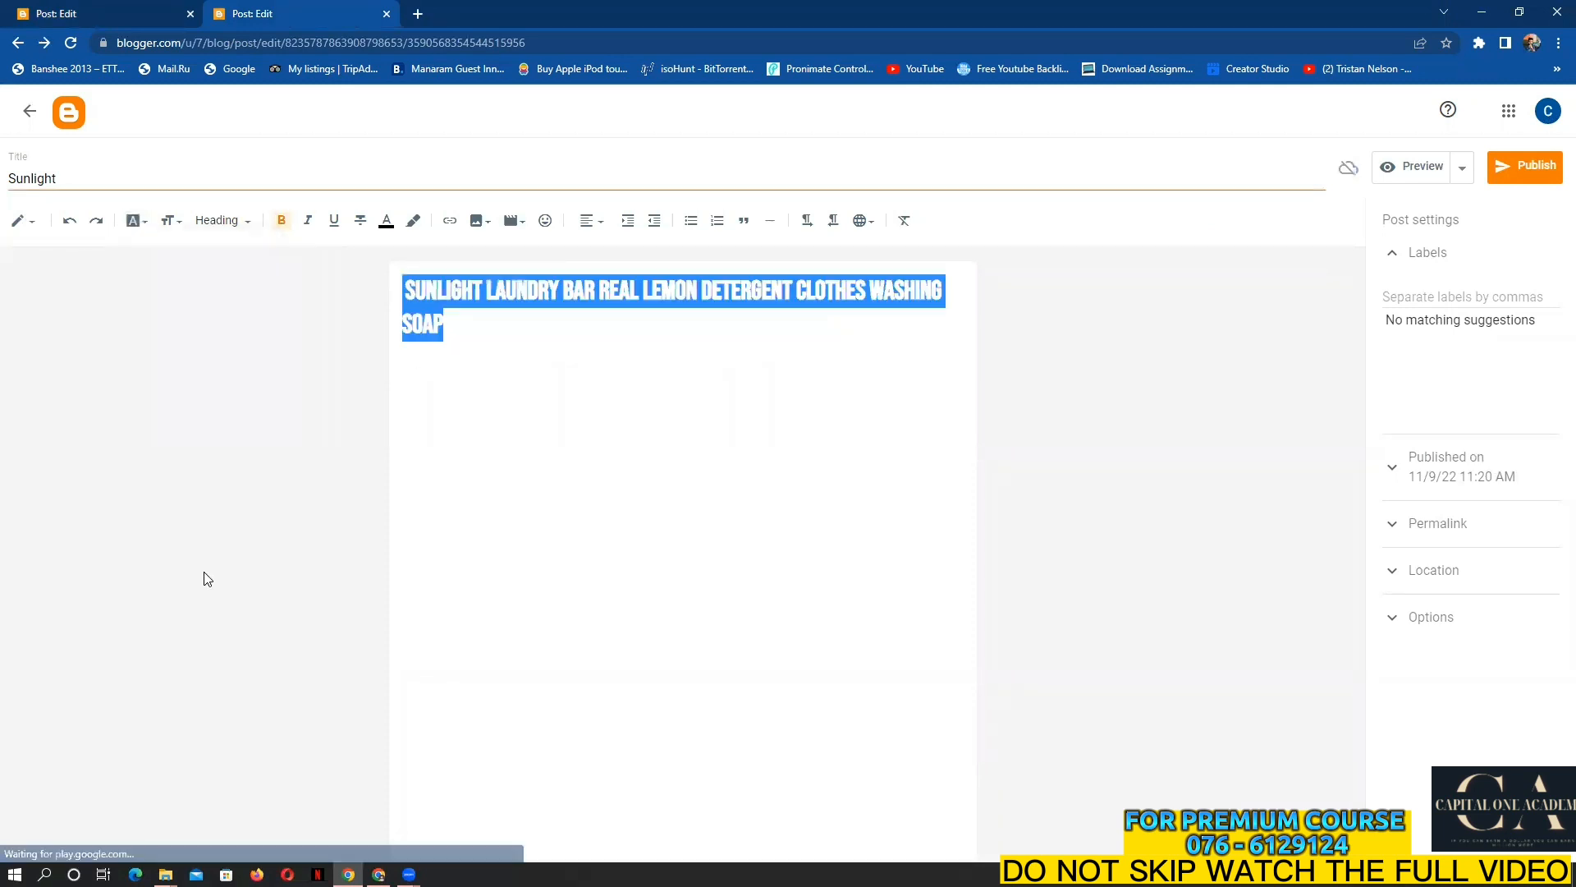
{"action": "left_click", "coordinate": [601, 384]}
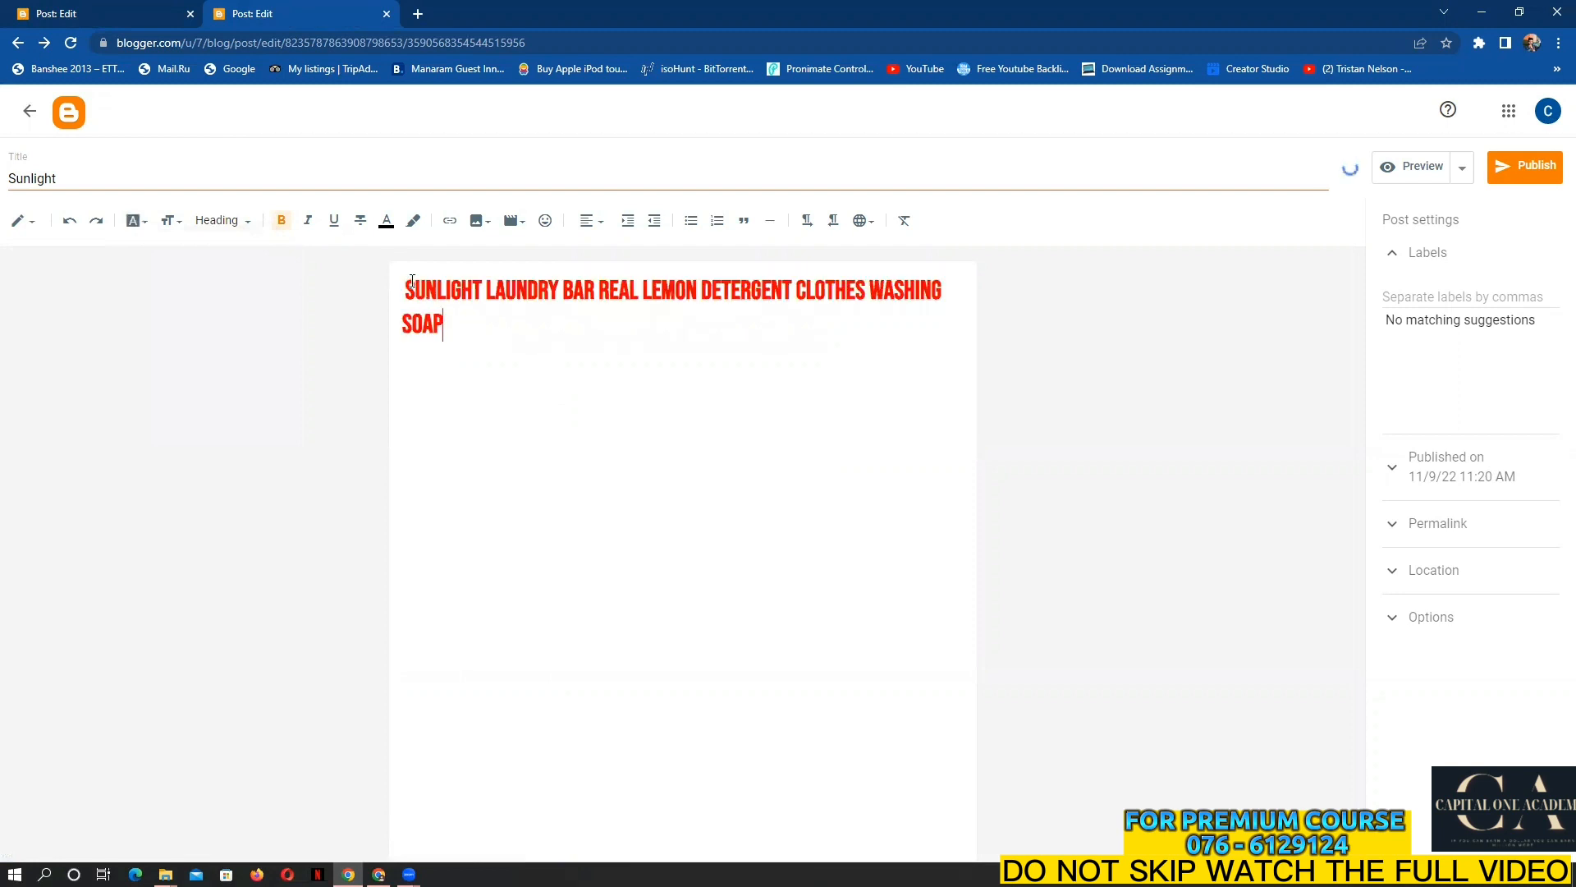
{"action": "left_click_drag", "start_coordinate": [416, 294], "coordinate": [456, 319]}
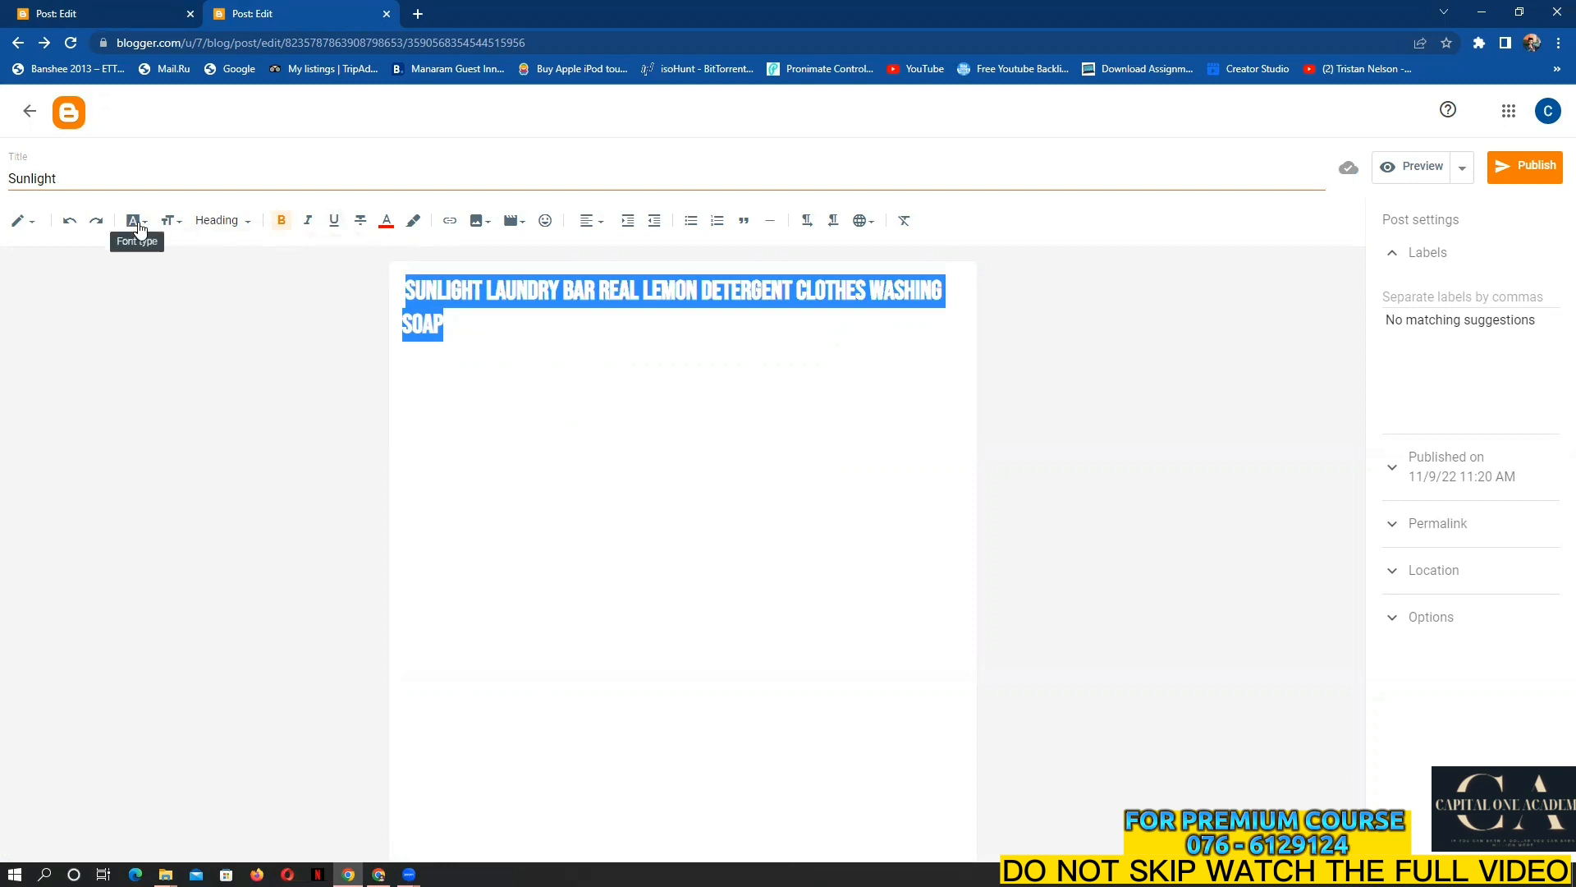
{"action": "left_click", "coordinate": [177, 220]}
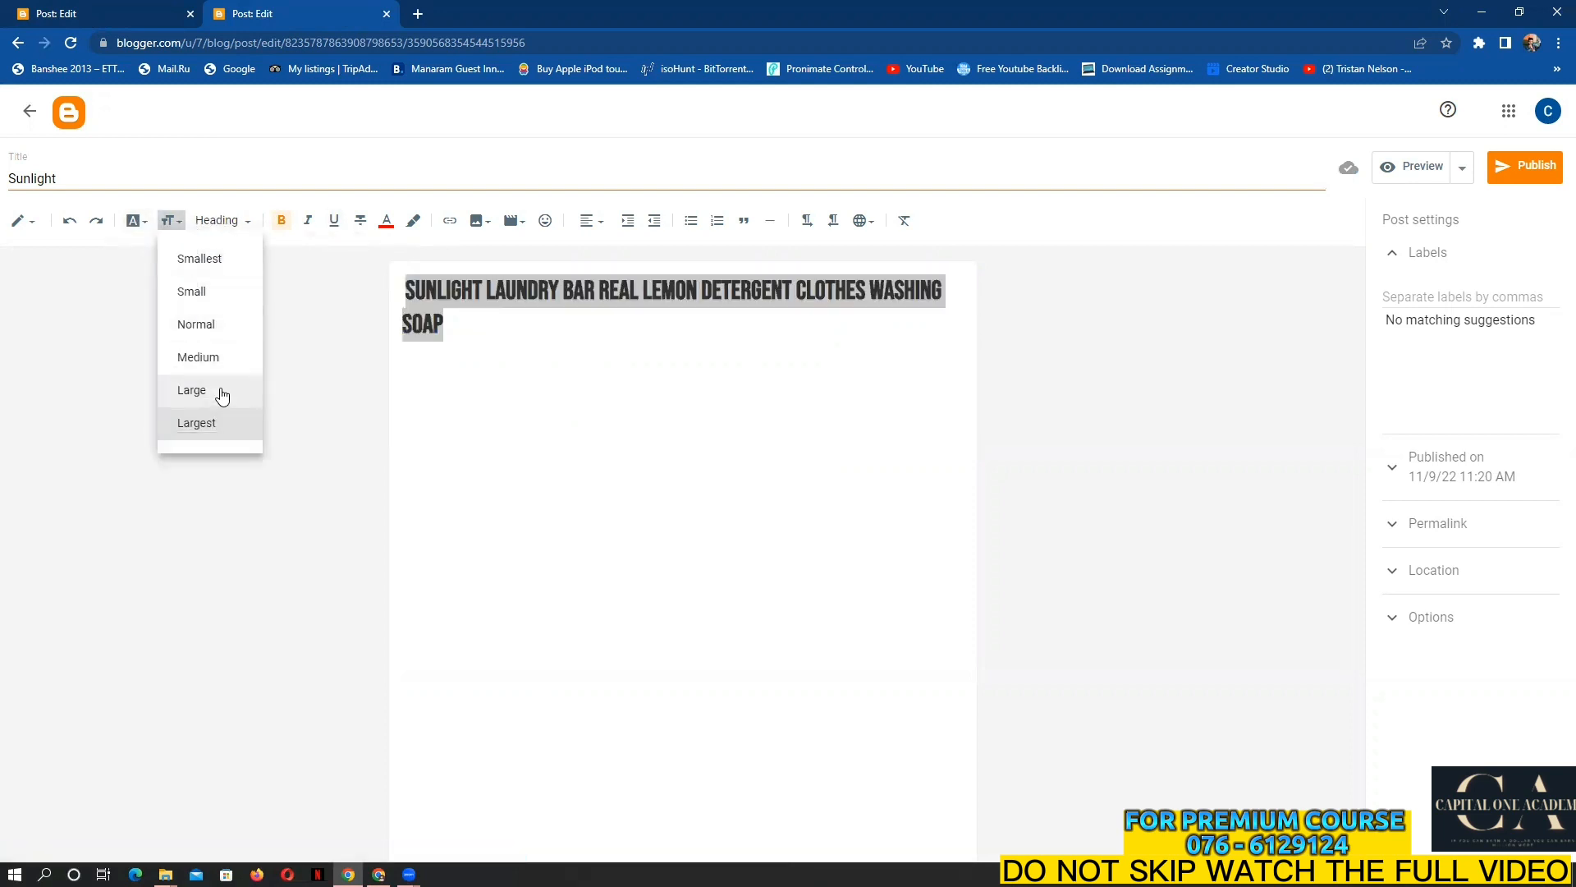
{"action": "left_click", "coordinate": [223, 391]}
{"action": "left_click", "coordinate": [667, 318]}
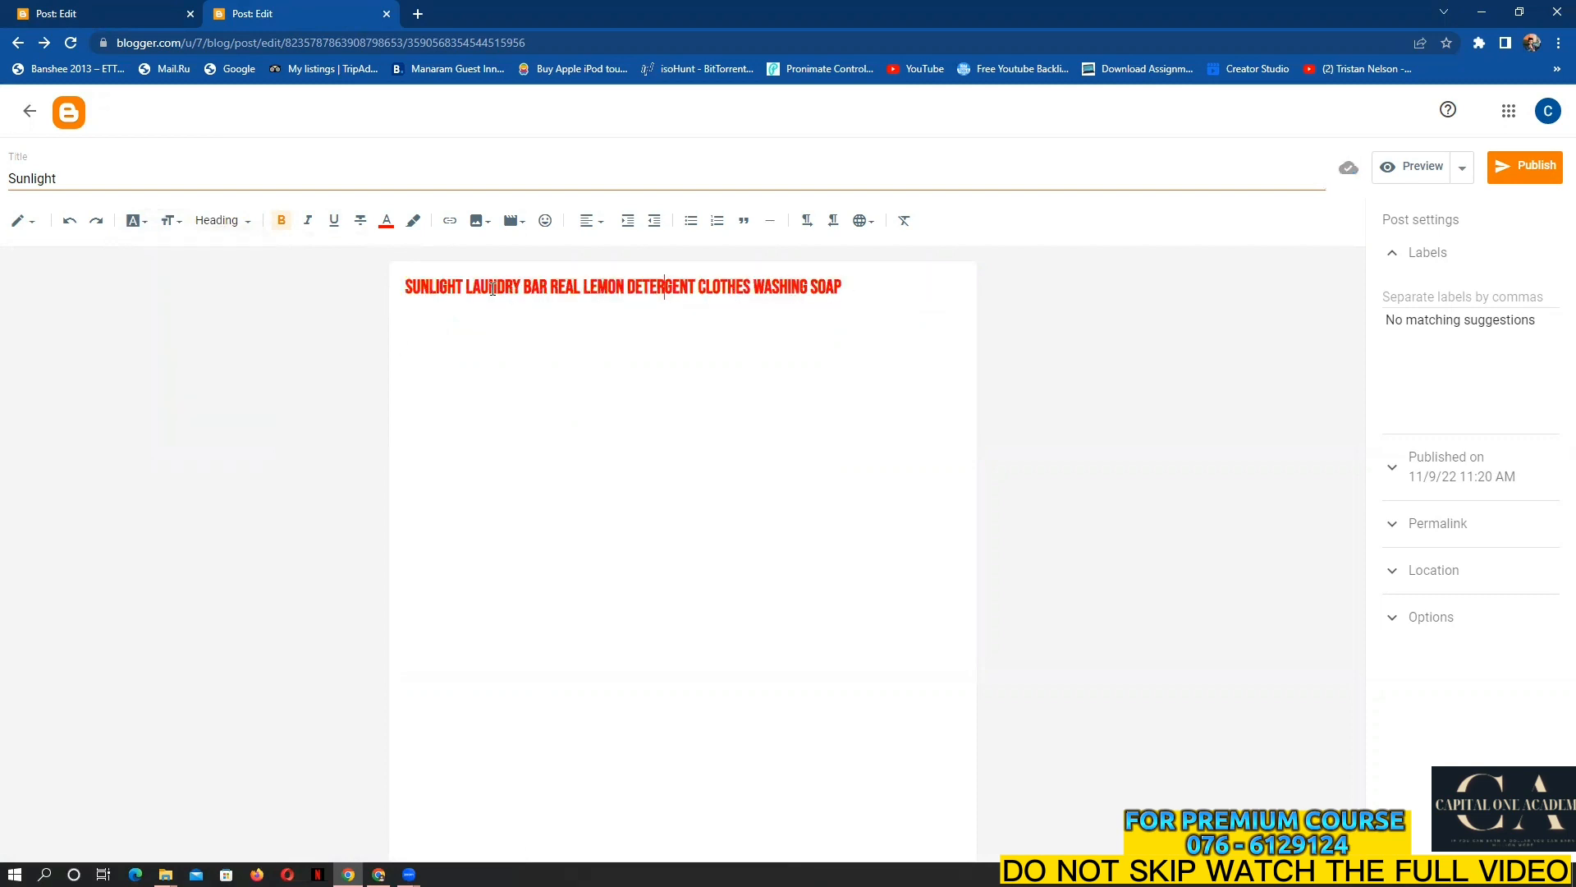
Underline the whole heading line and place the cursor before it
{"action": "left_click_drag", "start_coordinate": [407, 287], "coordinate": [926, 289]}
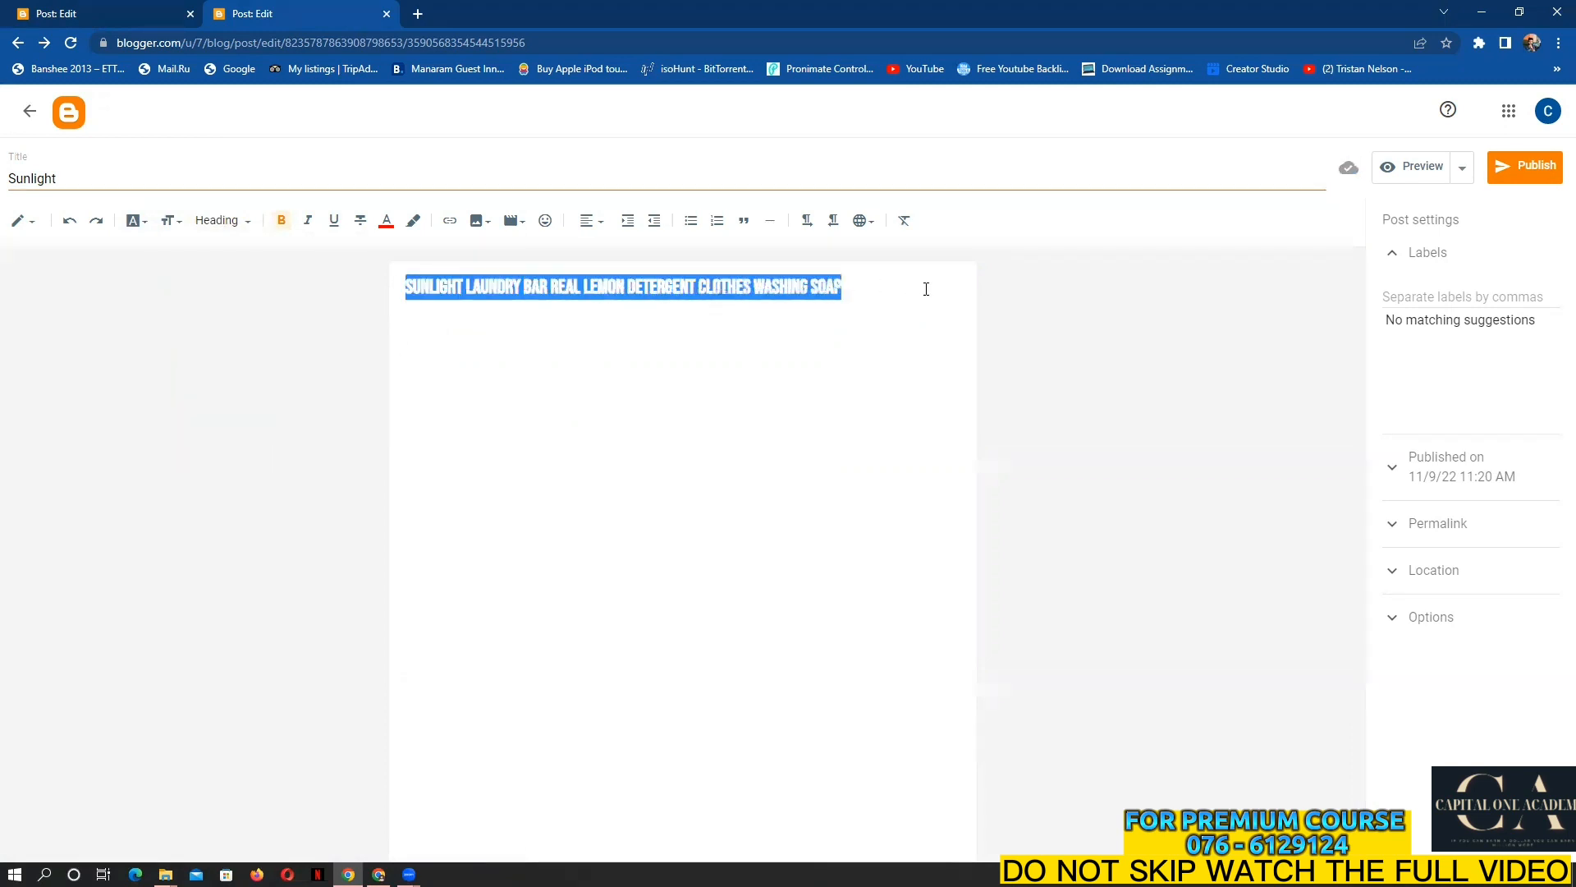
{"action": "left_click", "coordinate": [333, 220]}
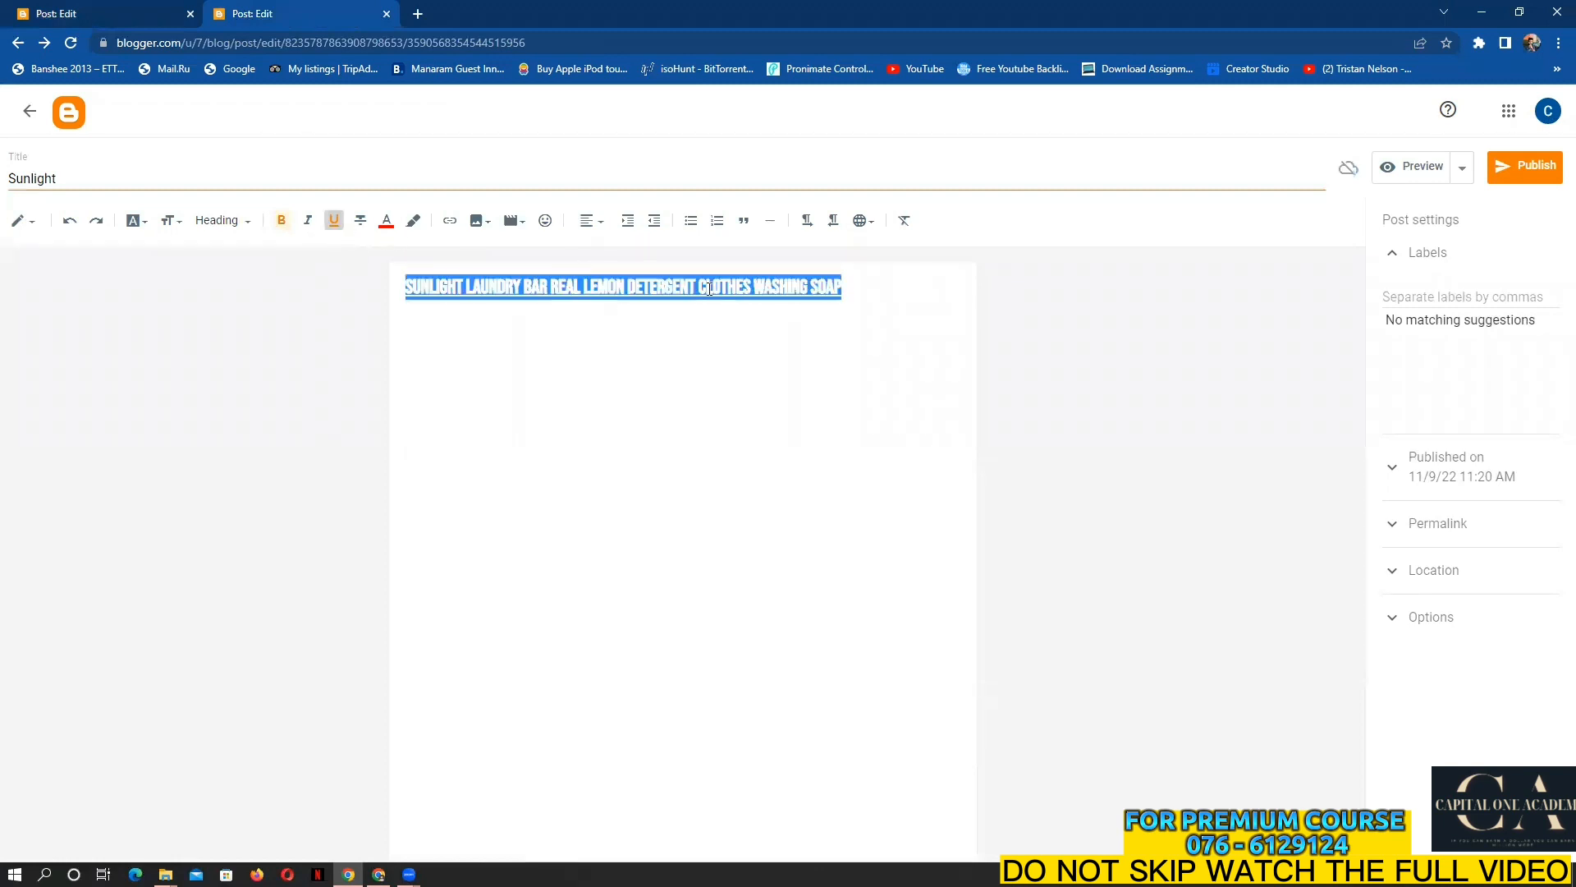
{"action": "left_click", "coordinate": [867, 331]}
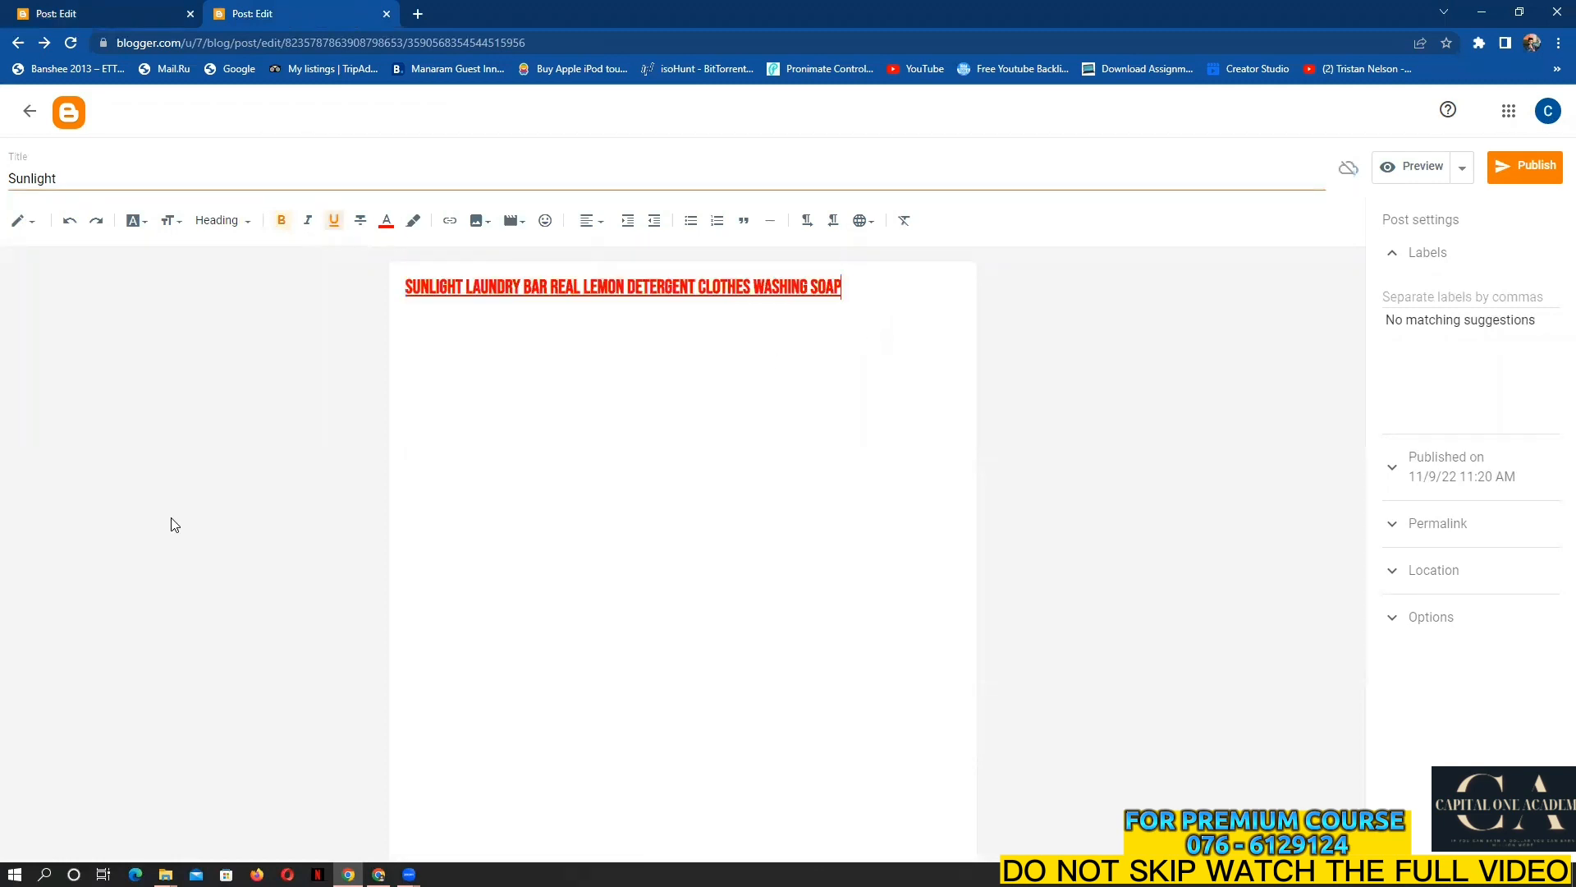
{"action": "left_click", "coordinate": [407, 288]}
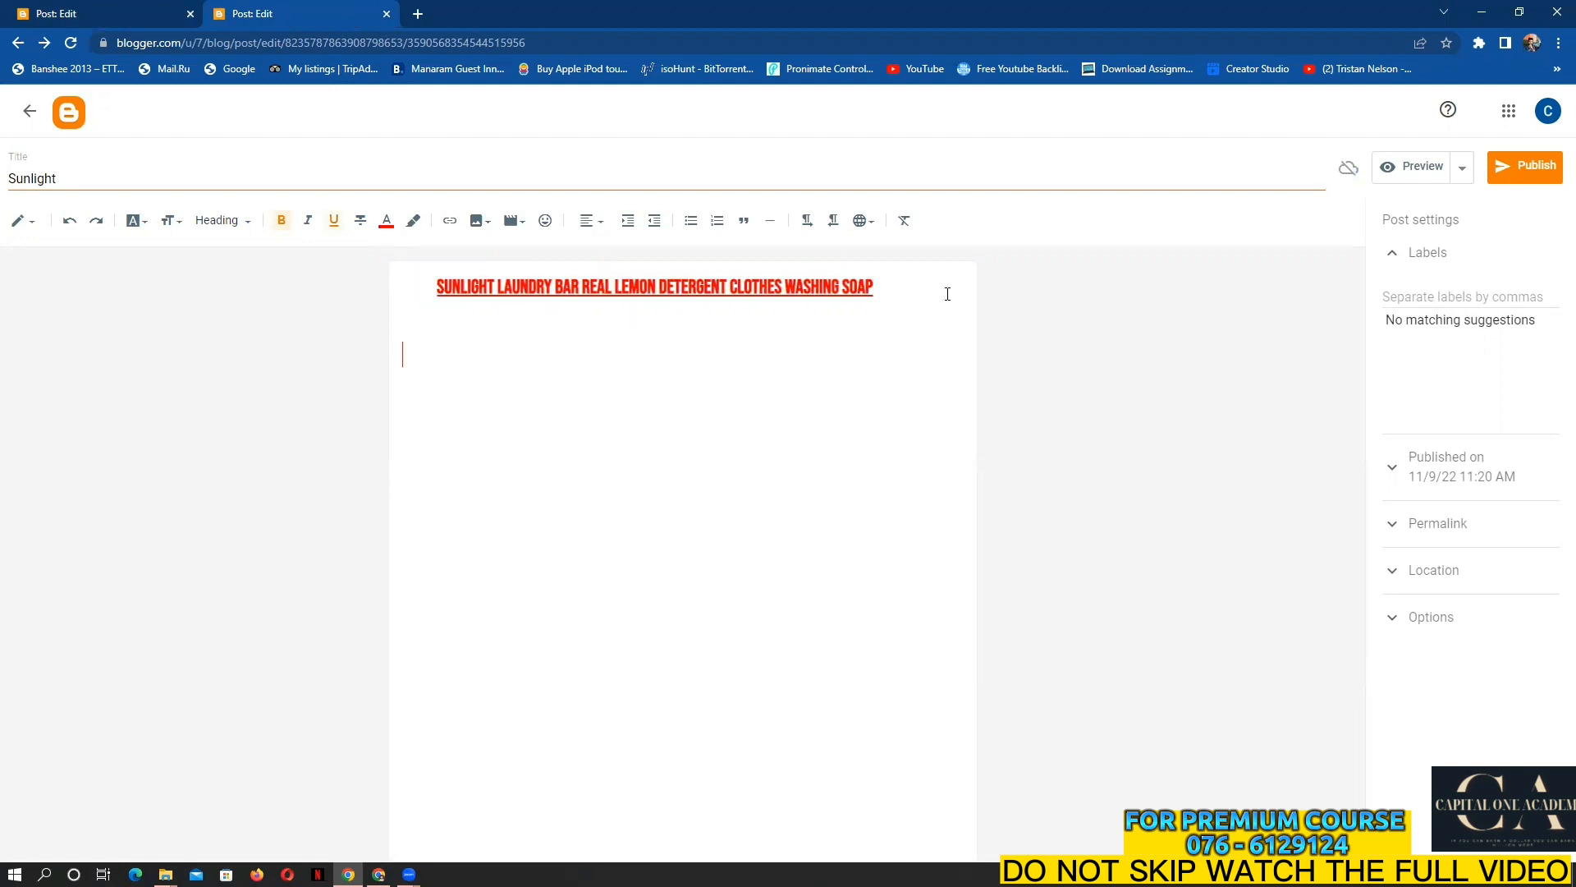
{"action": "left_click", "coordinate": [417, 12]}
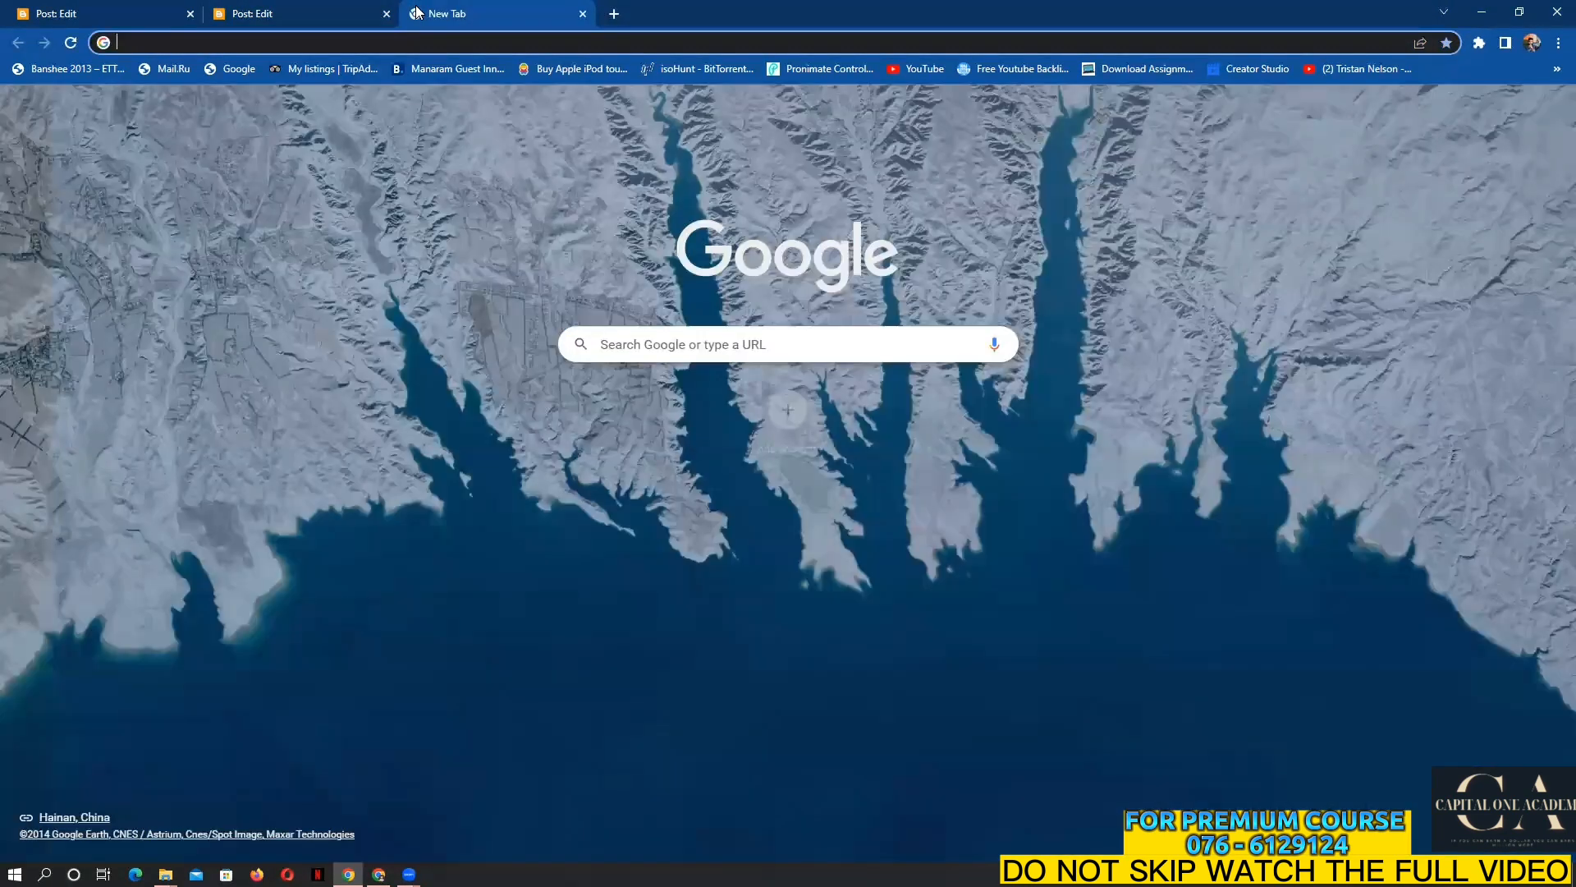
Search Google for 'sunlight soap' from 'sunligh' and browse the product image results
{"action": "type", "text": "s"}
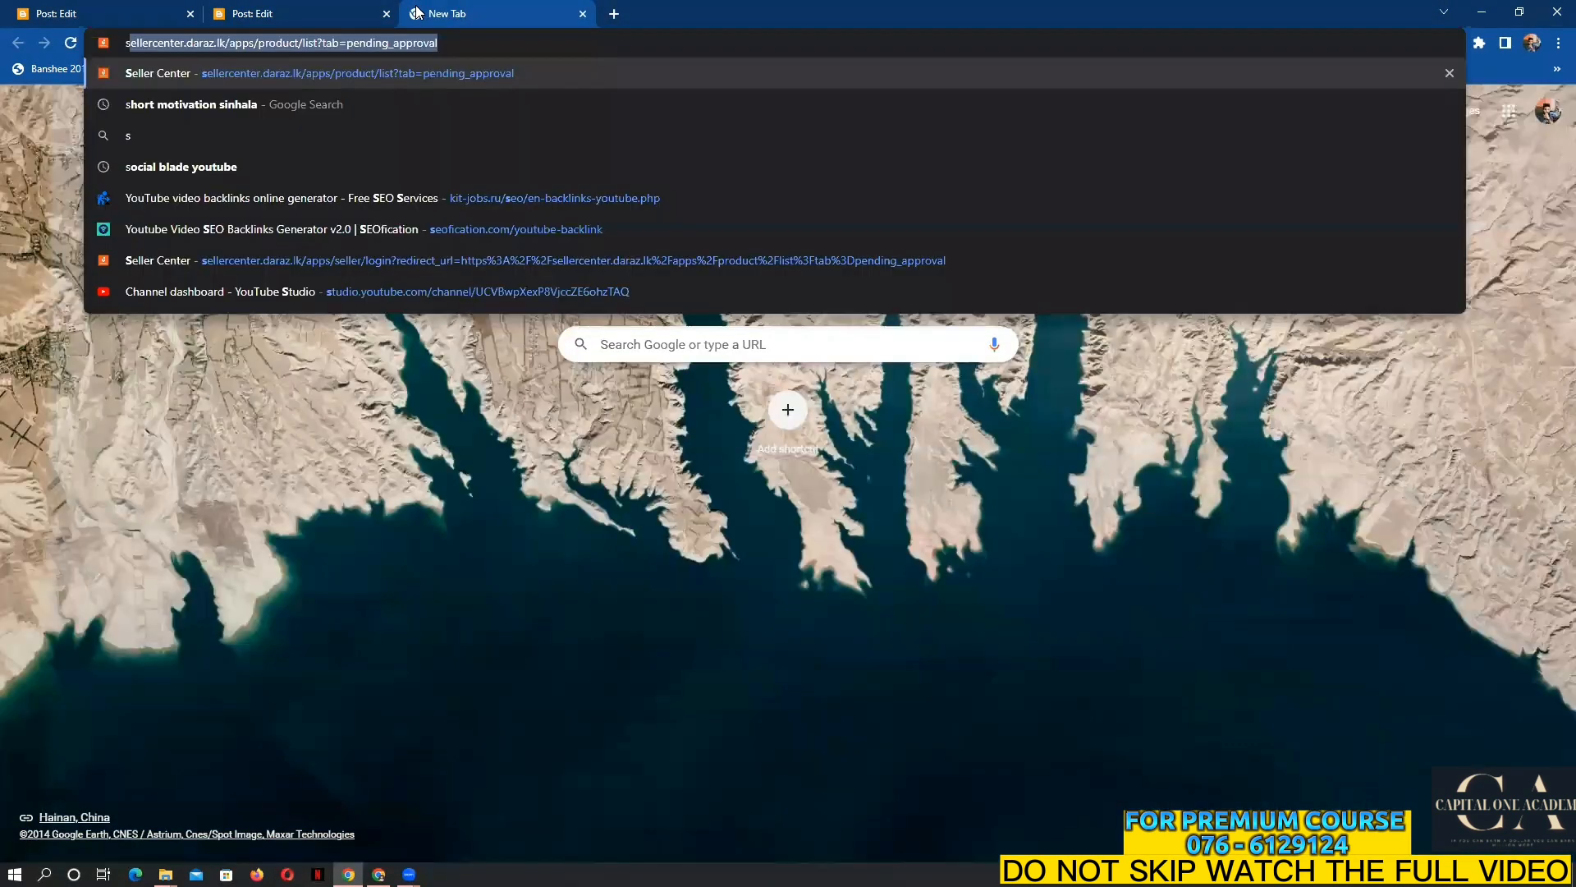
{"action": "type", "text": "unligh"}
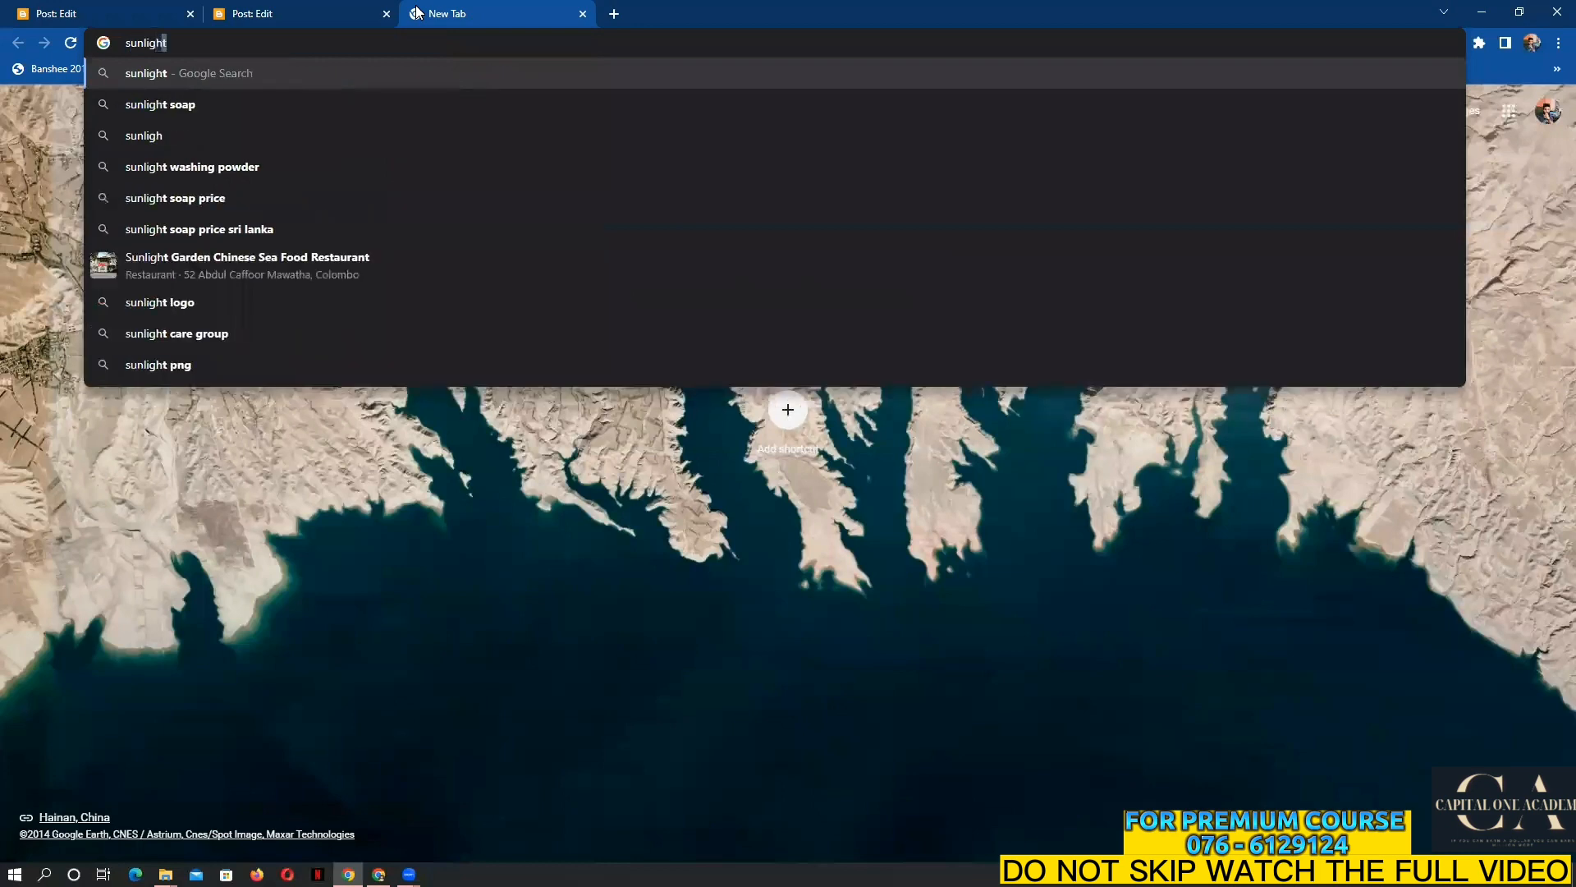
{"action": "left_click", "coordinate": [128, 109]}
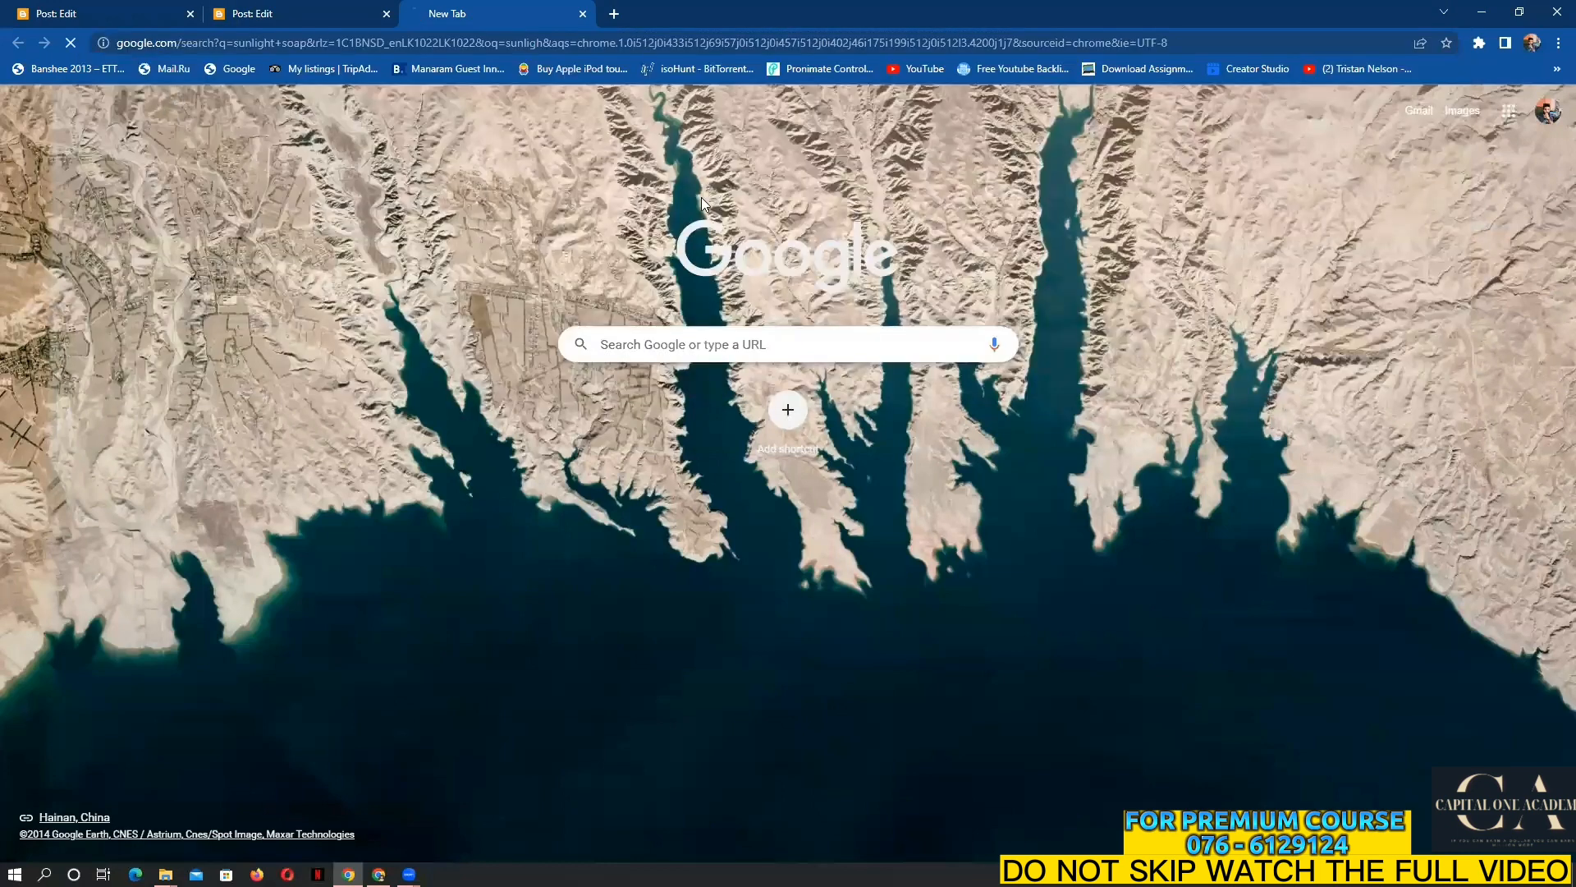
{"action": "scroll", "coordinate": [657, 209], "scroll_direction": "down", "scroll_amount": 6}
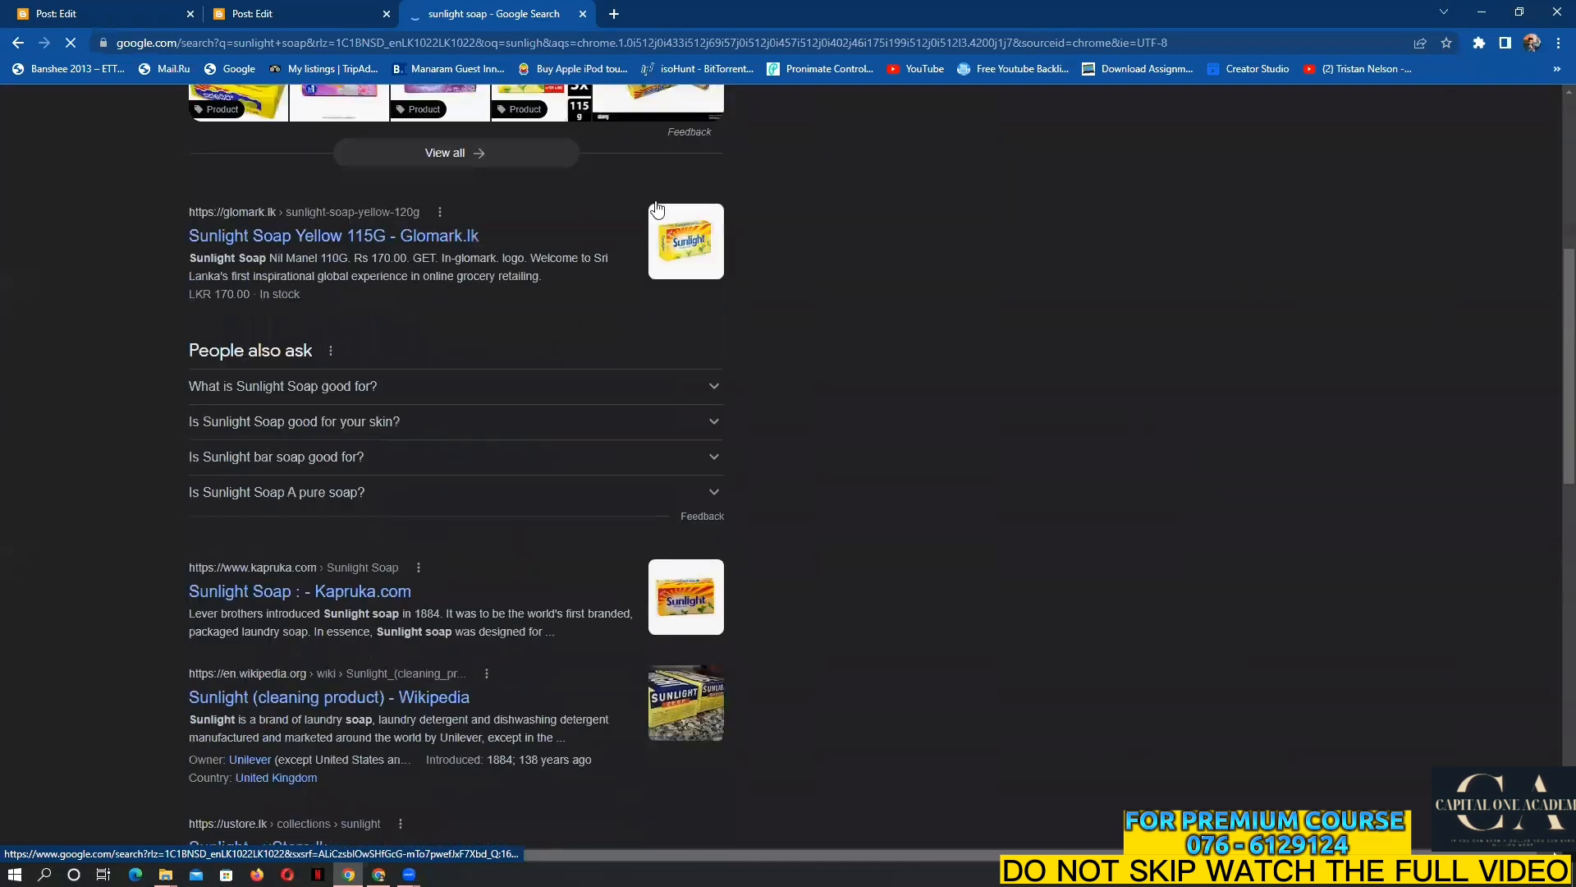
{"action": "scroll", "coordinate": [489, 550], "scroll_direction": "down", "scroll_amount": 3}
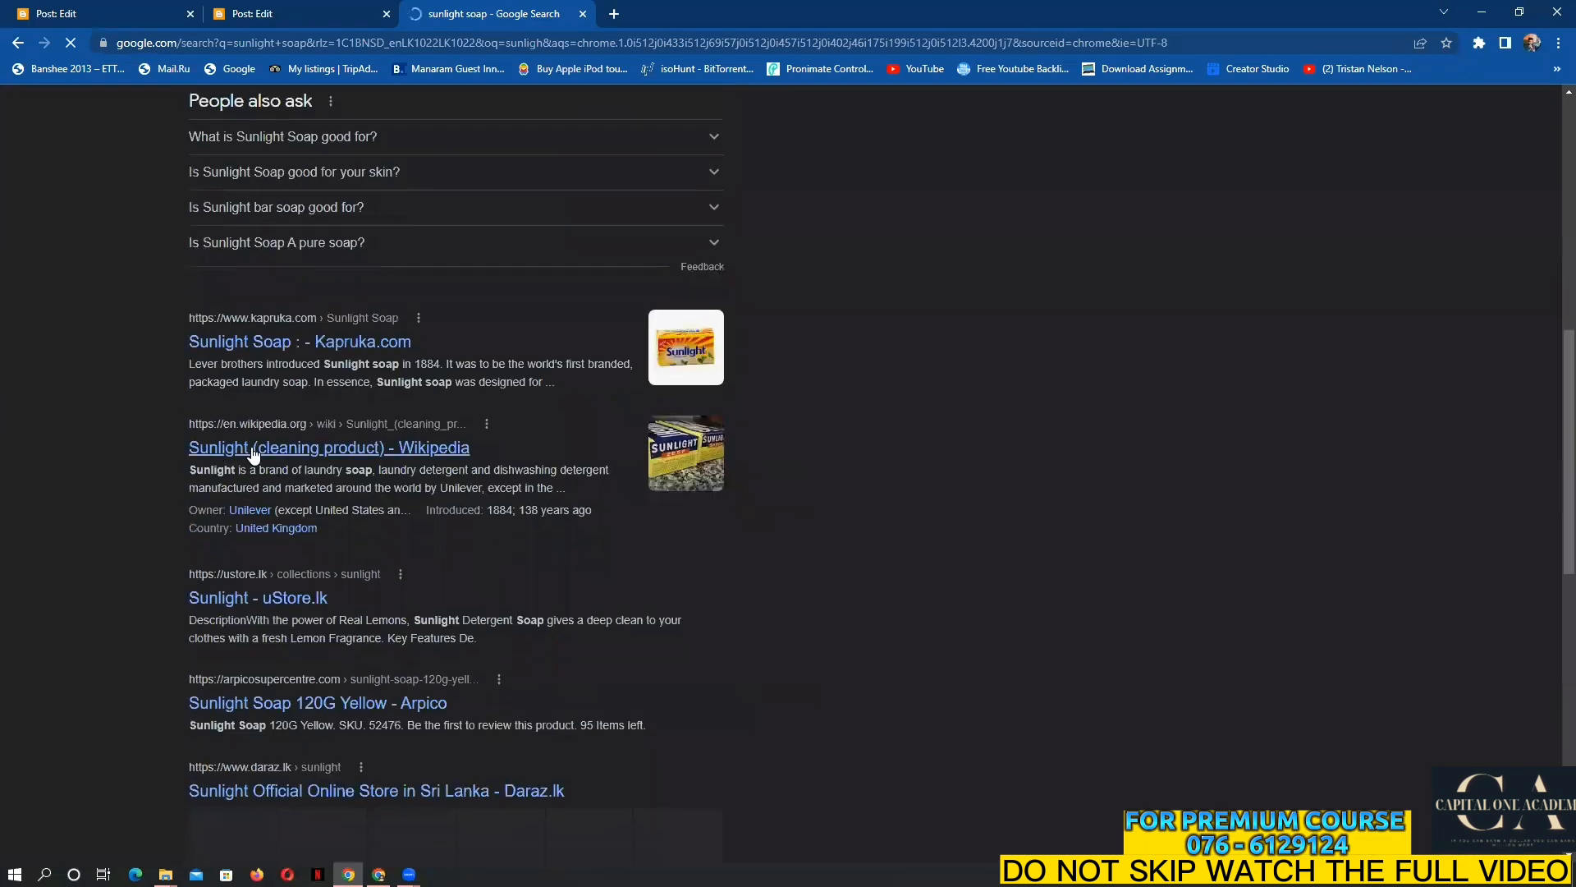
{"action": "scroll", "coordinate": [415, 602], "scroll_direction": "down", "scroll_amount": 1}
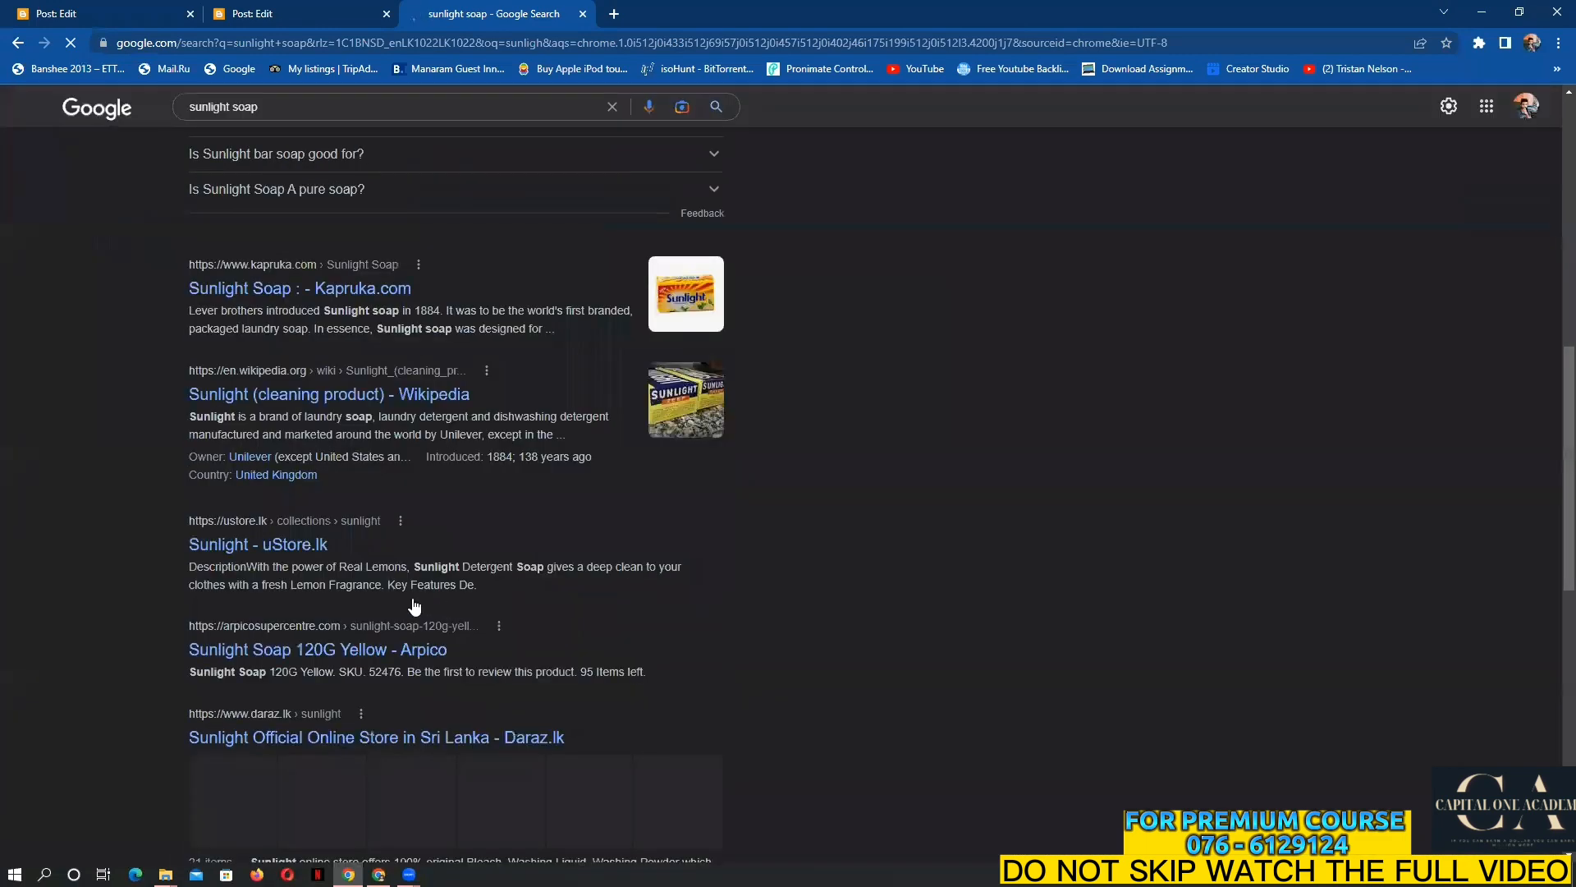
{"action": "scroll", "coordinate": [415, 606], "scroll_direction": "down", "scroll_amount": 2}
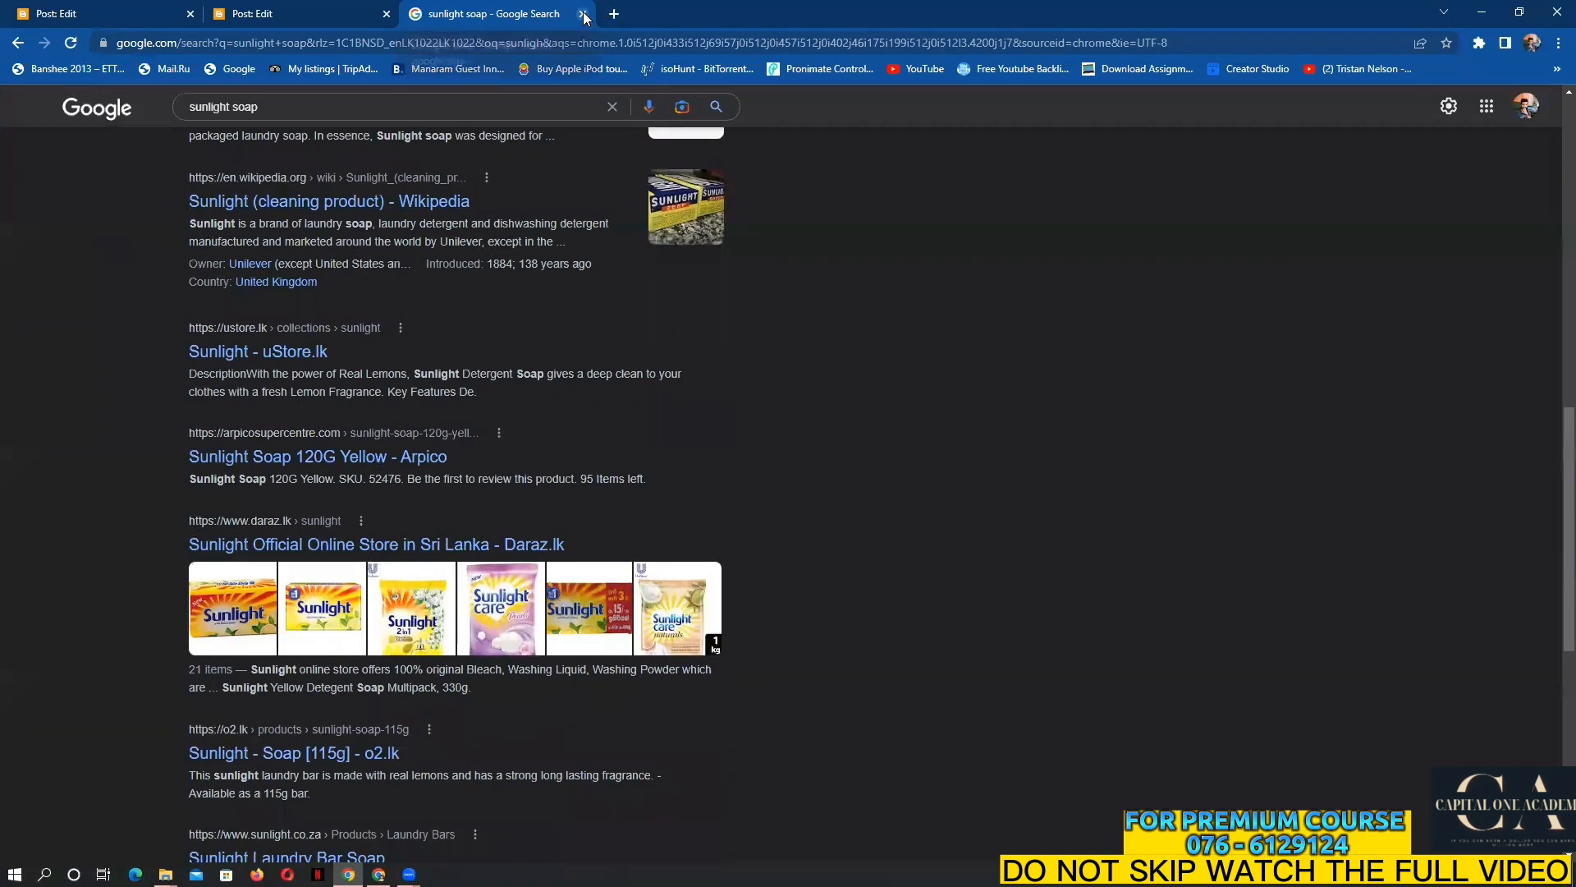
{"action": "scroll", "coordinate": [409, 522], "scroll_direction": "up", "scroll_amount": 10}
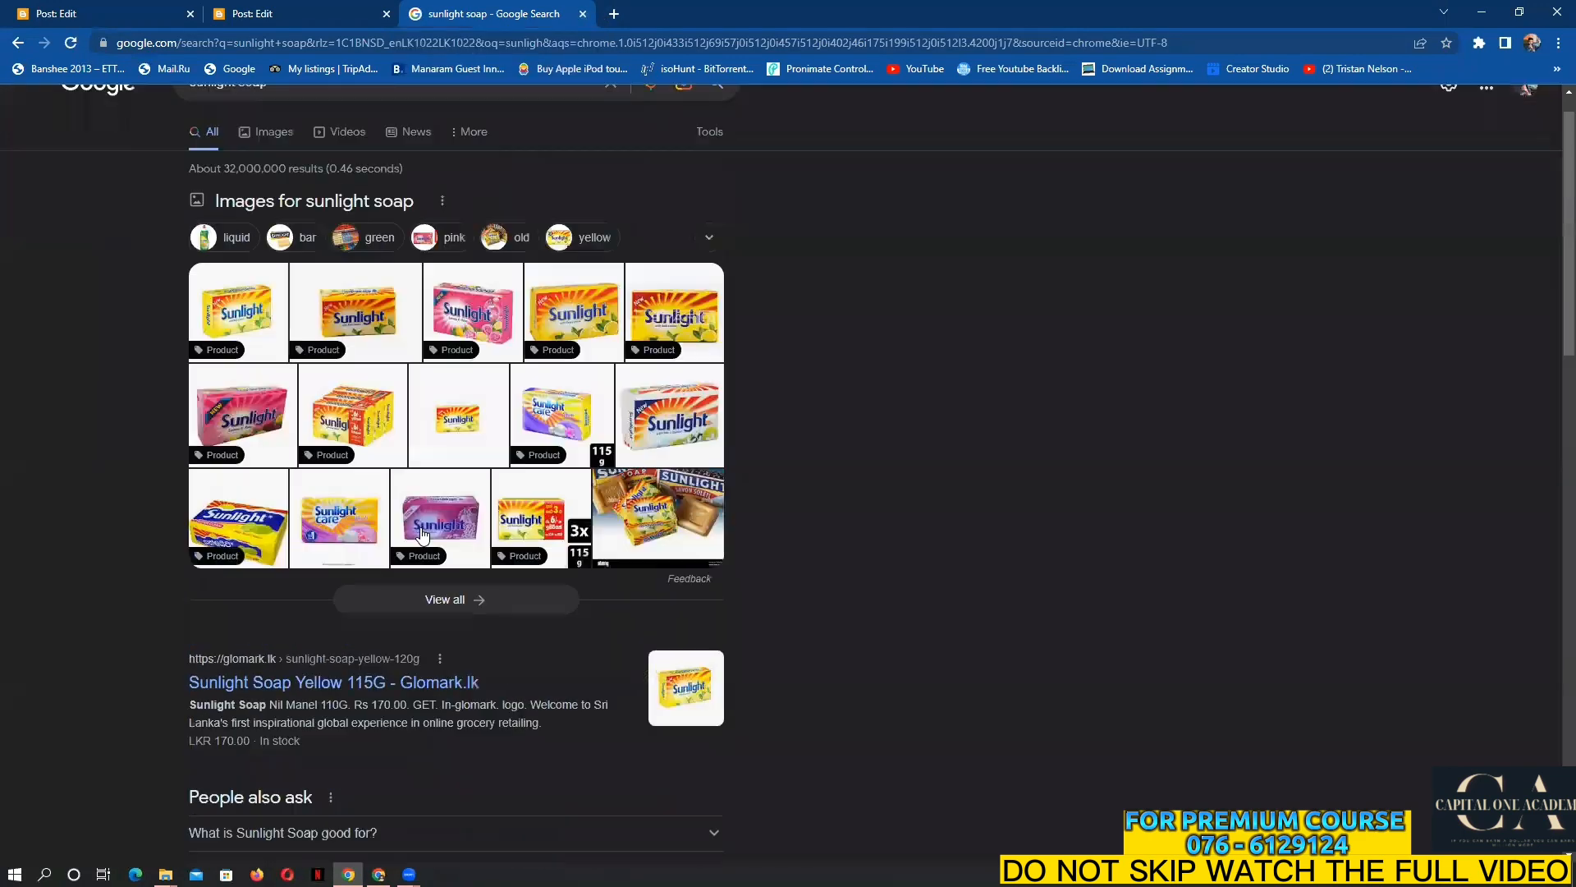
{"action": "scroll", "coordinate": [418, 531], "scroll_direction": "up", "scroll_amount": 1}
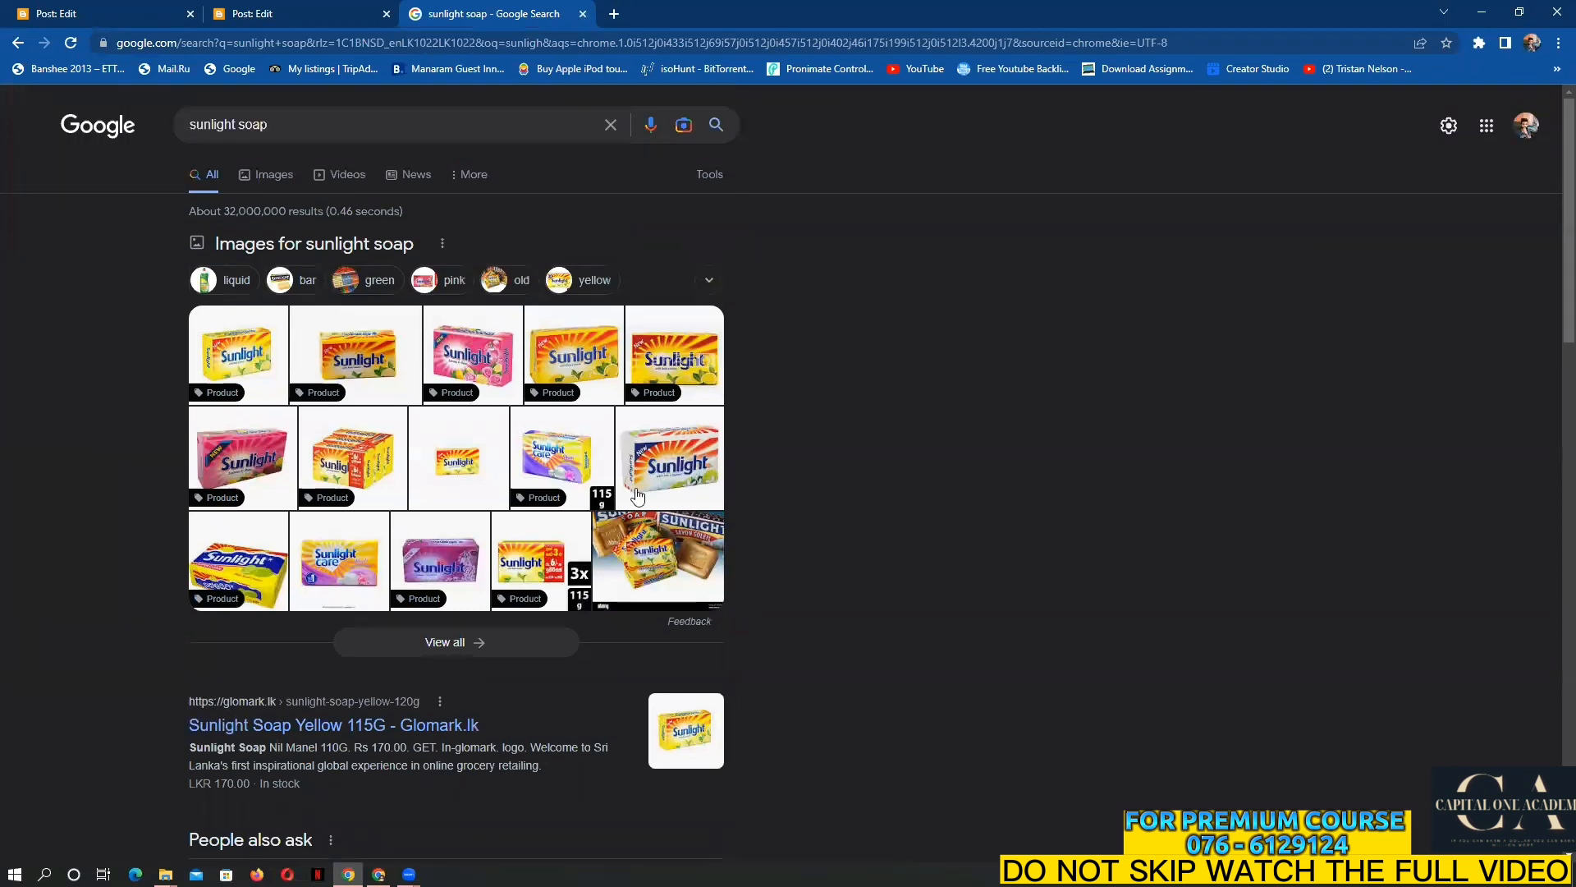
{"action": "left_click", "coordinate": [583, 14]}
Copy the '135 years as a national household icon that cares' heading into the new post
{"action": "left_click", "coordinate": [60, 9]}
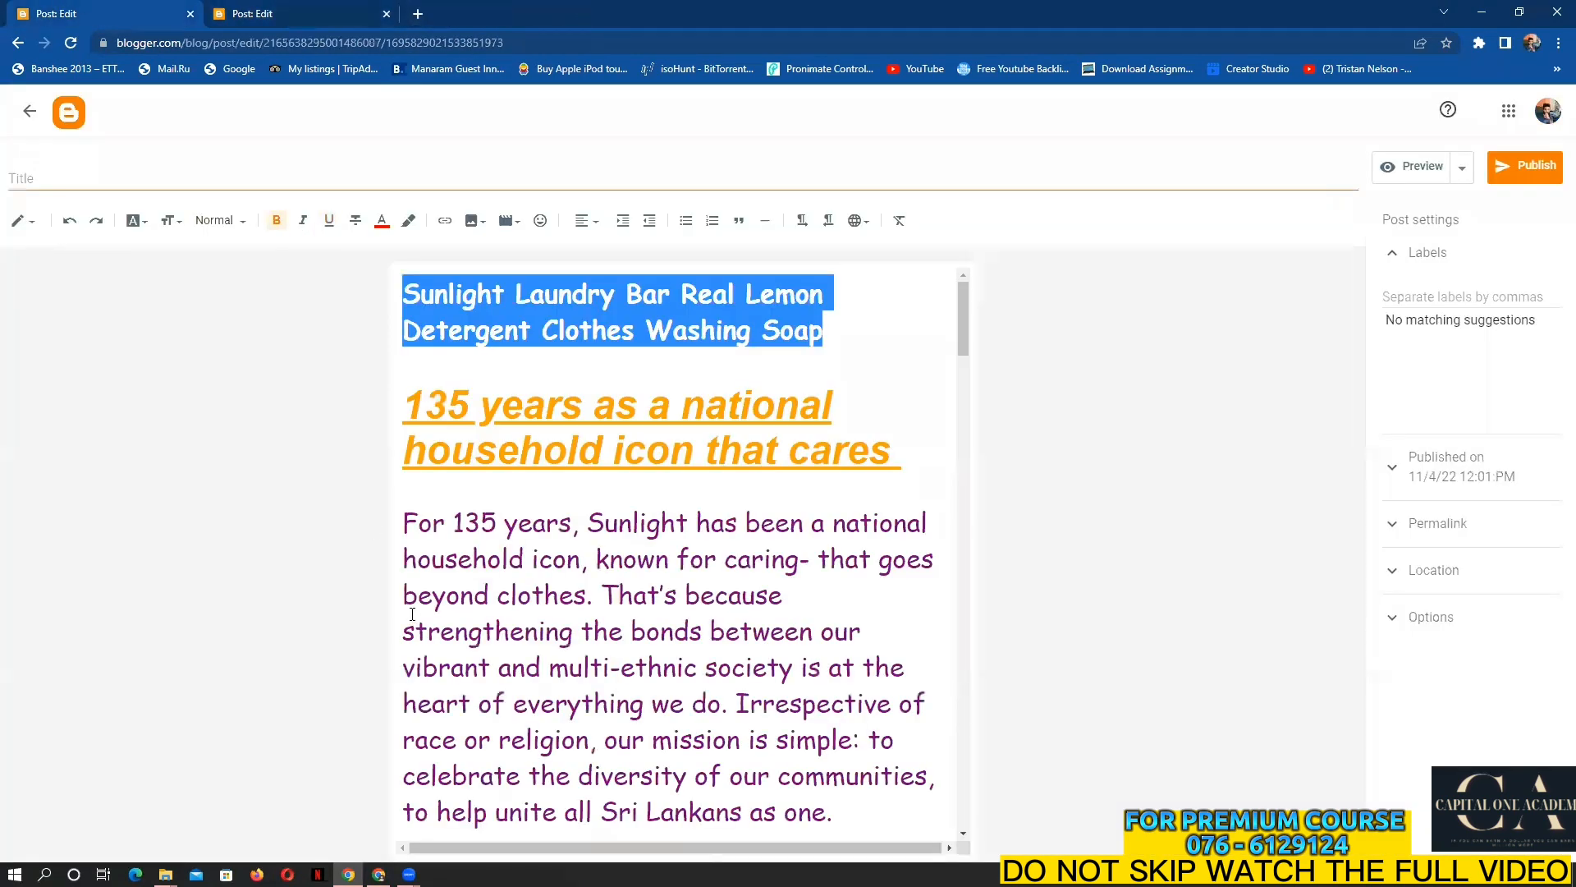
{"action": "scroll", "coordinate": [399, 325], "scroll_direction": "down", "scroll_amount": 1}
{"action": "left_click_drag", "start_coordinate": [414, 323], "coordinate": [920, 376]}
{"action": "right_click", "coordinate": [869, 383]}
{"action": "left_click", "coordinate": [903, 442]}
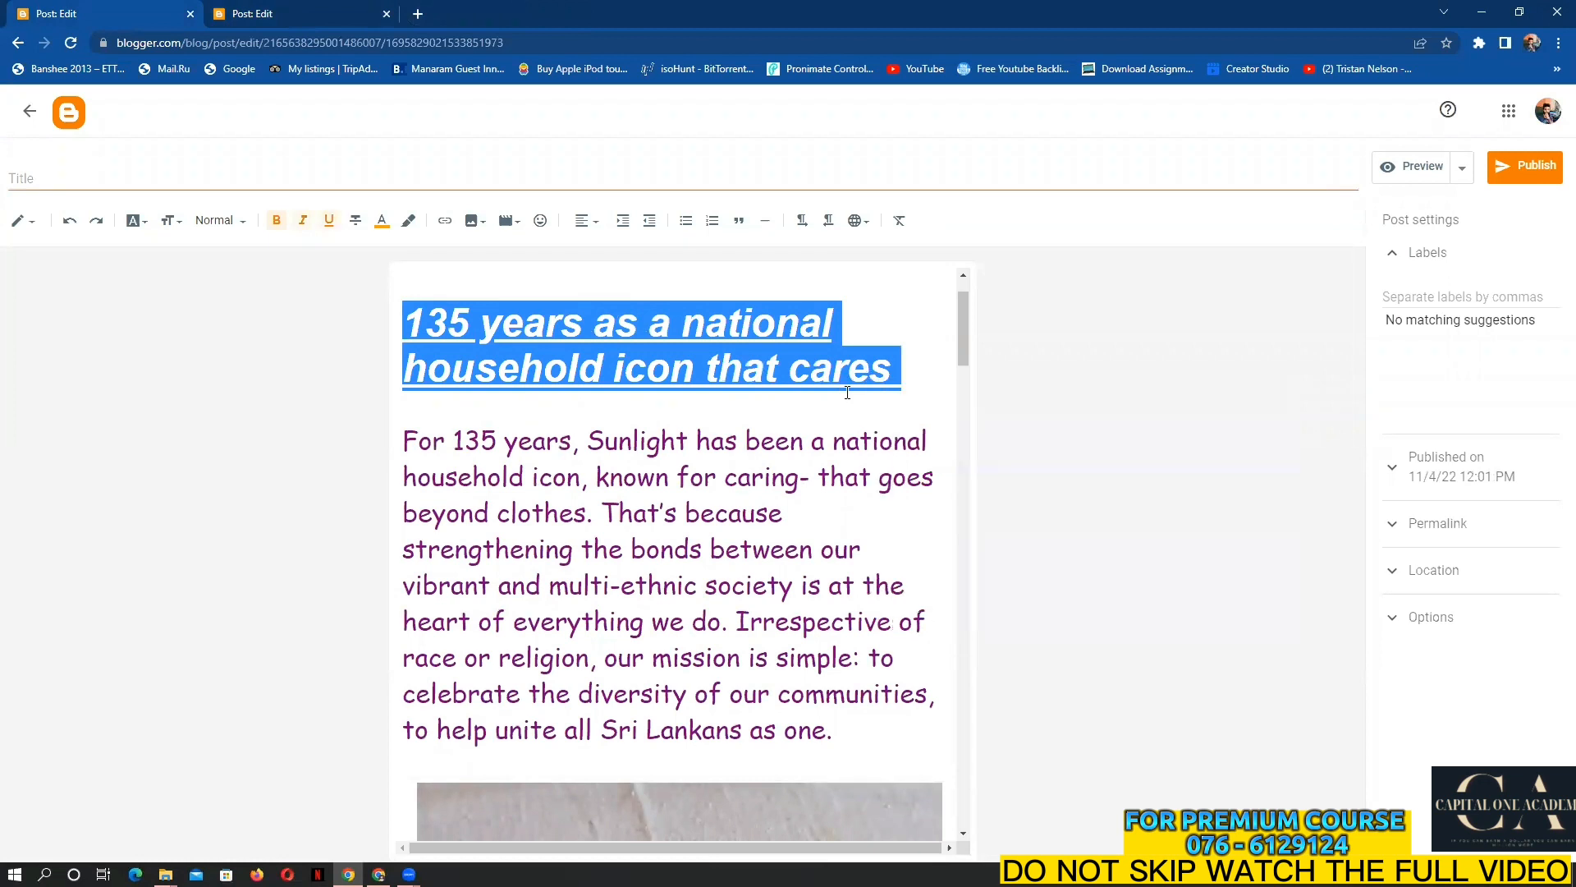
{"action": "left_click", "coordinate": [265, 10]}
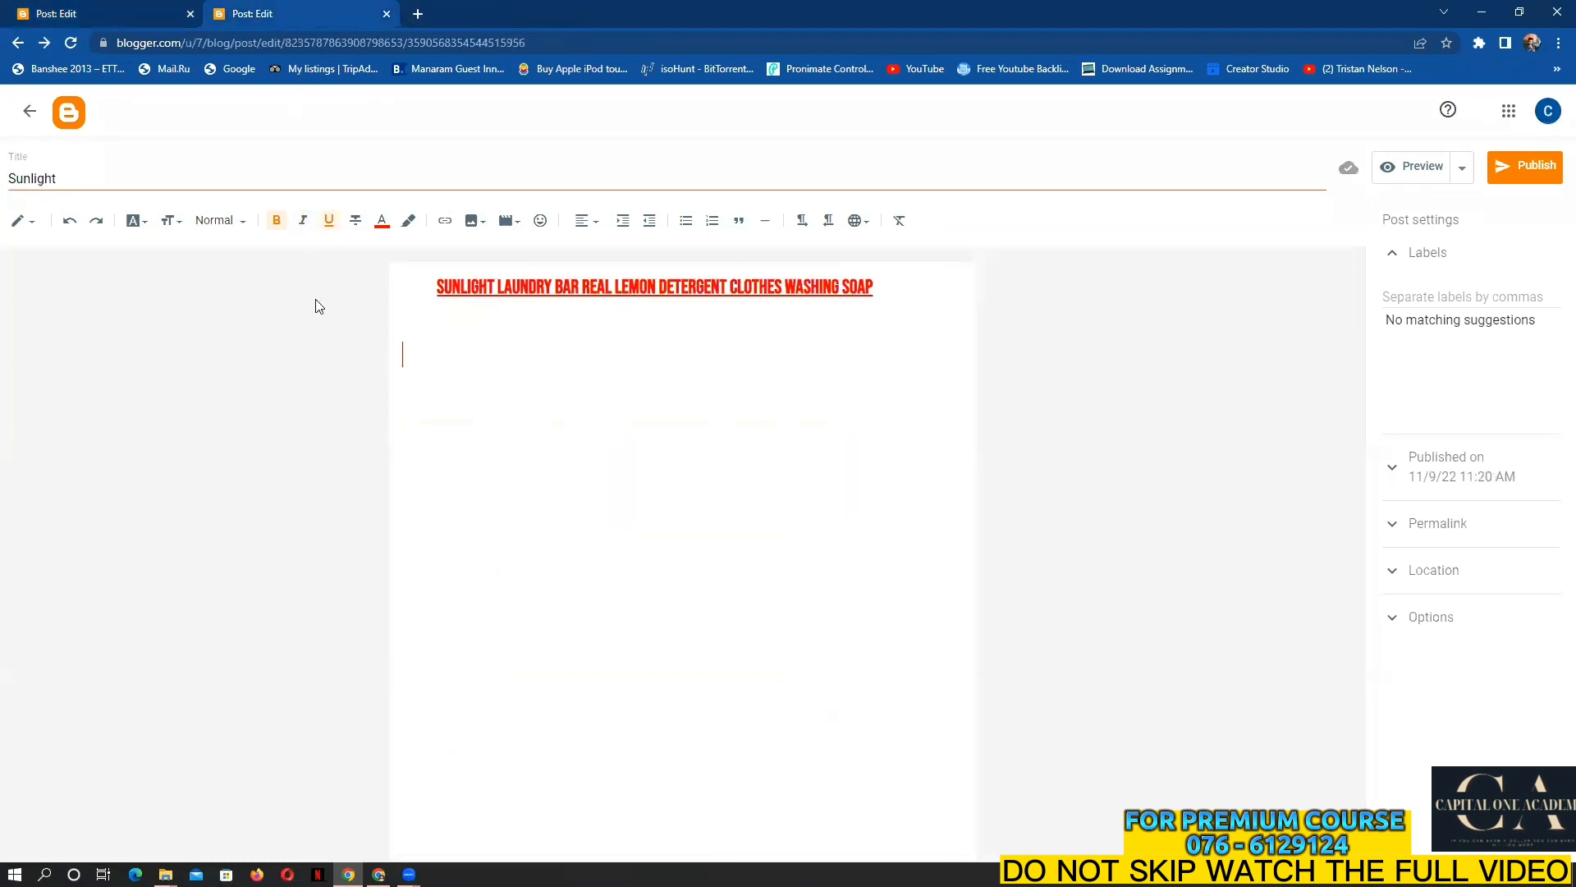
{"action": "right_click", "coordinate": [412, 354]}
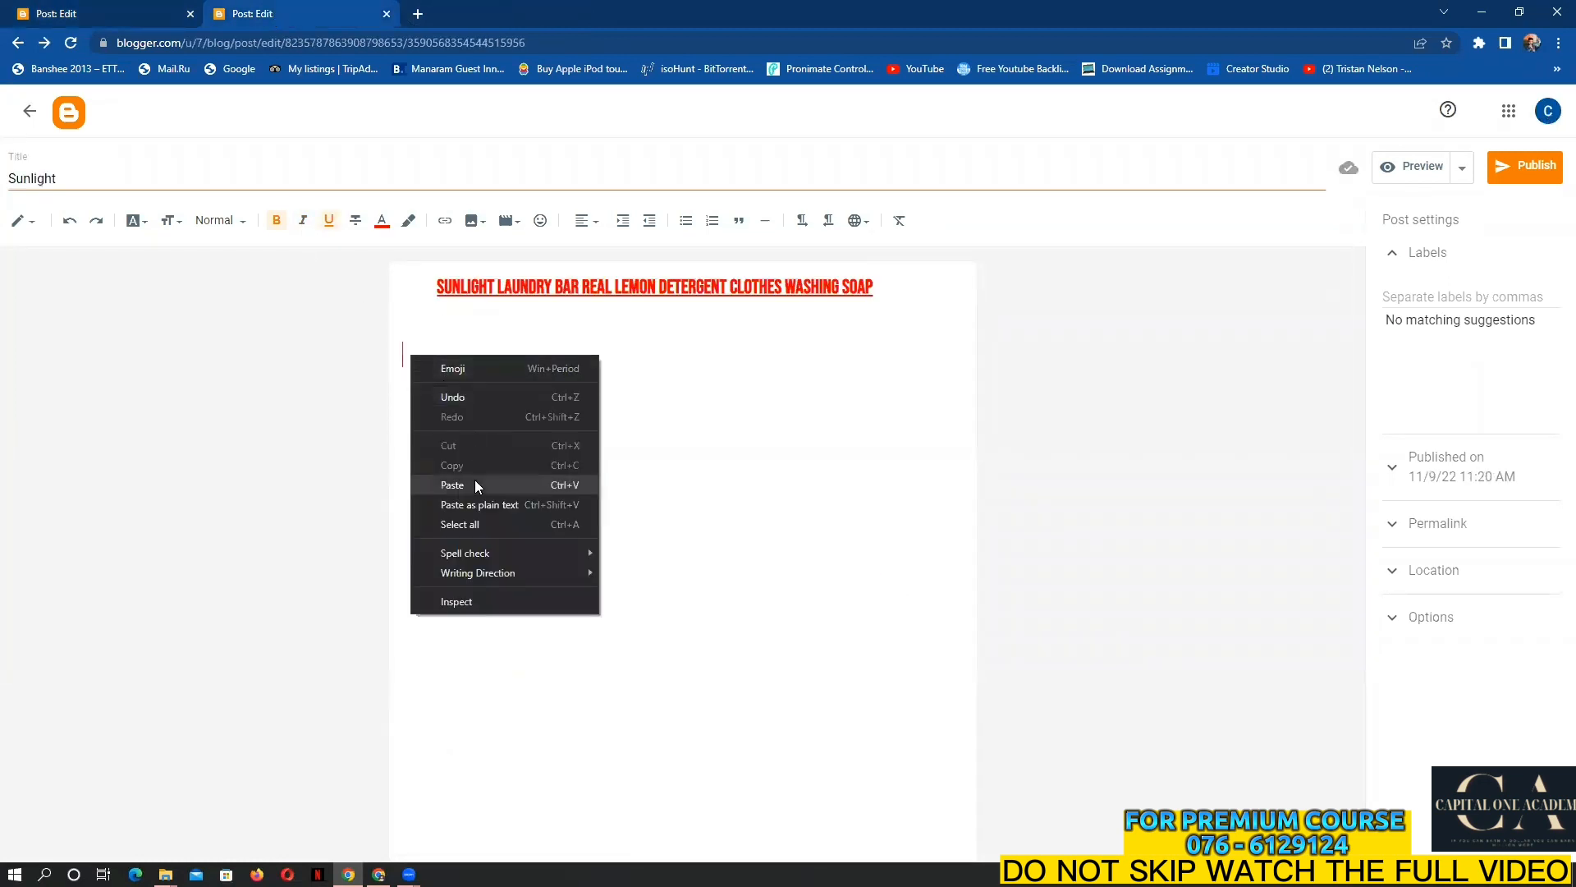
{"action": "left_click", "coordinate": [474, 479]}
Restyle the pasted heading as Paragraph in Times, sized Medium and then Large
{"action": "left_click_drag", "start_coordinate": [919, 417], "coordinate": [289, 356]}
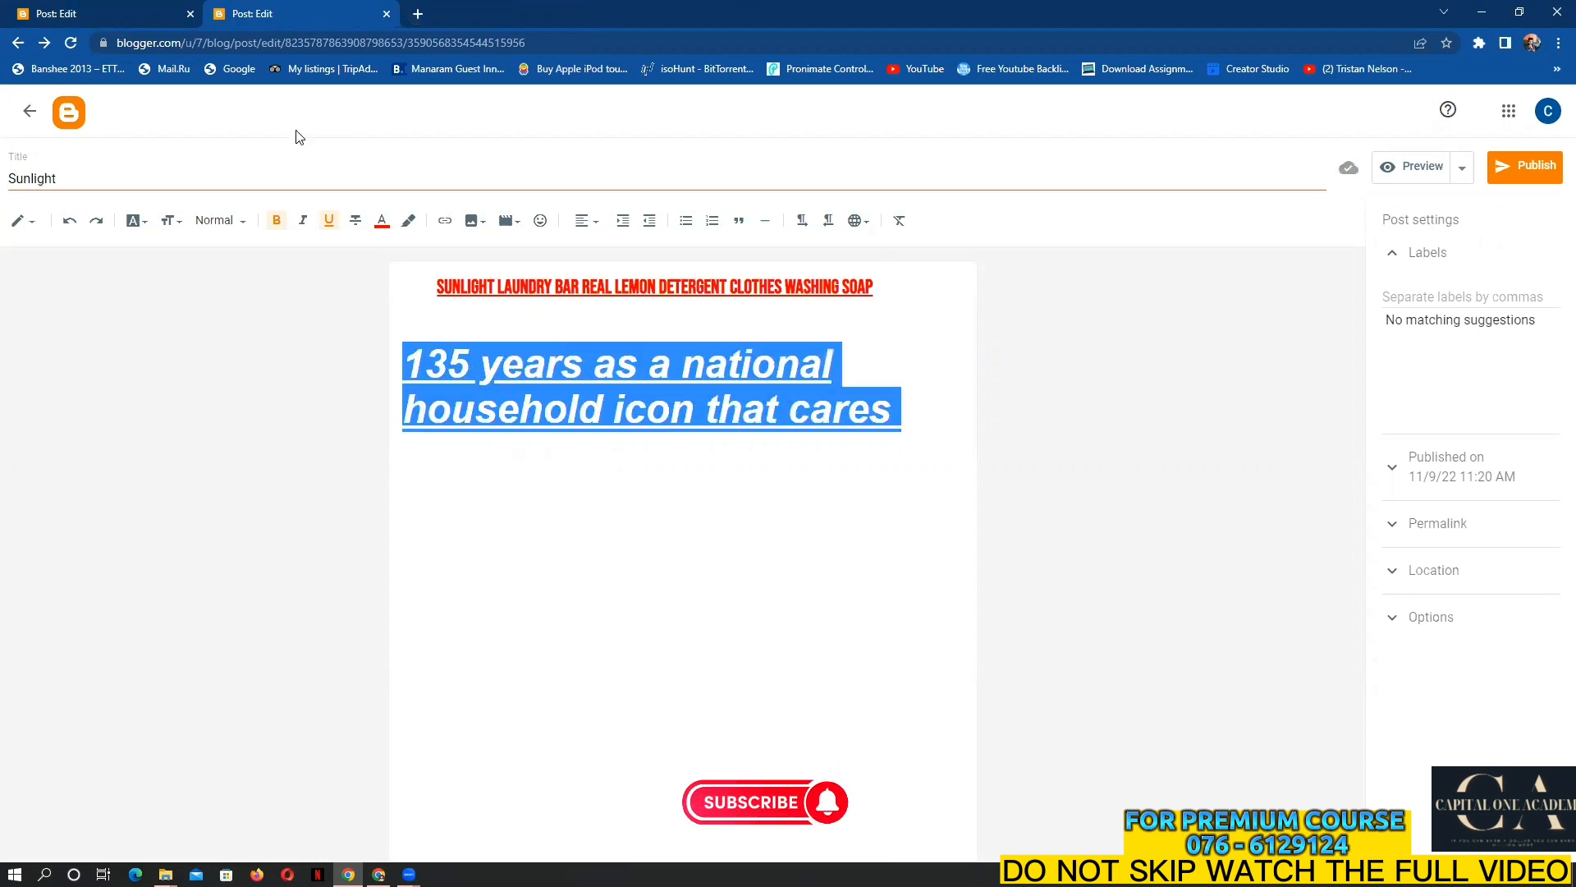
{"action": "left_click", "coordinate": [215, 223]}
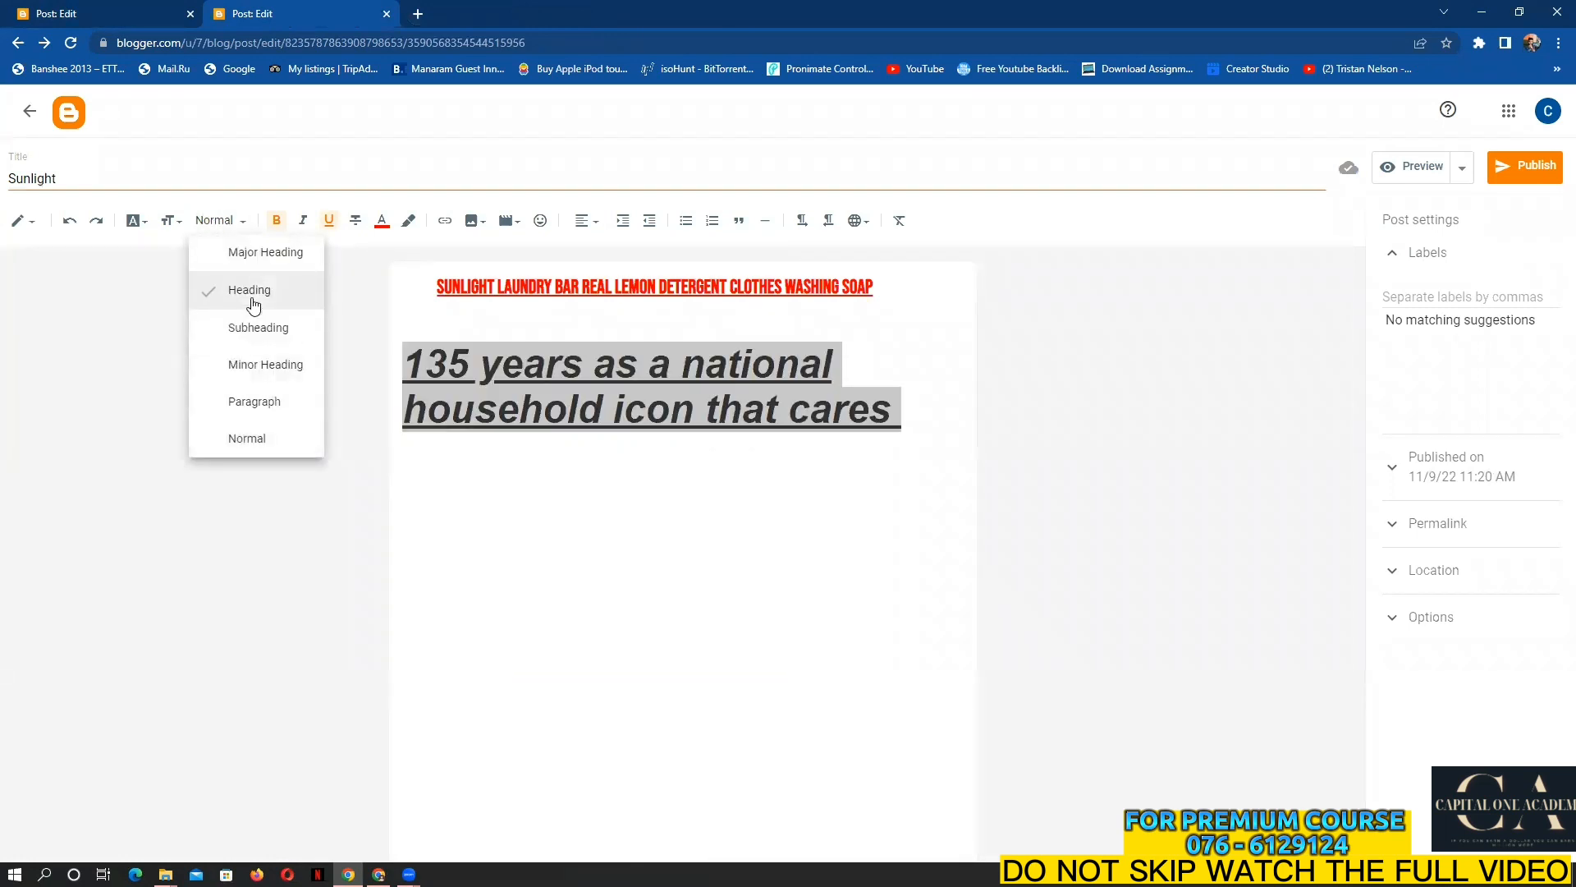
{"action": "left_click", "coordinate": [254, 398]}
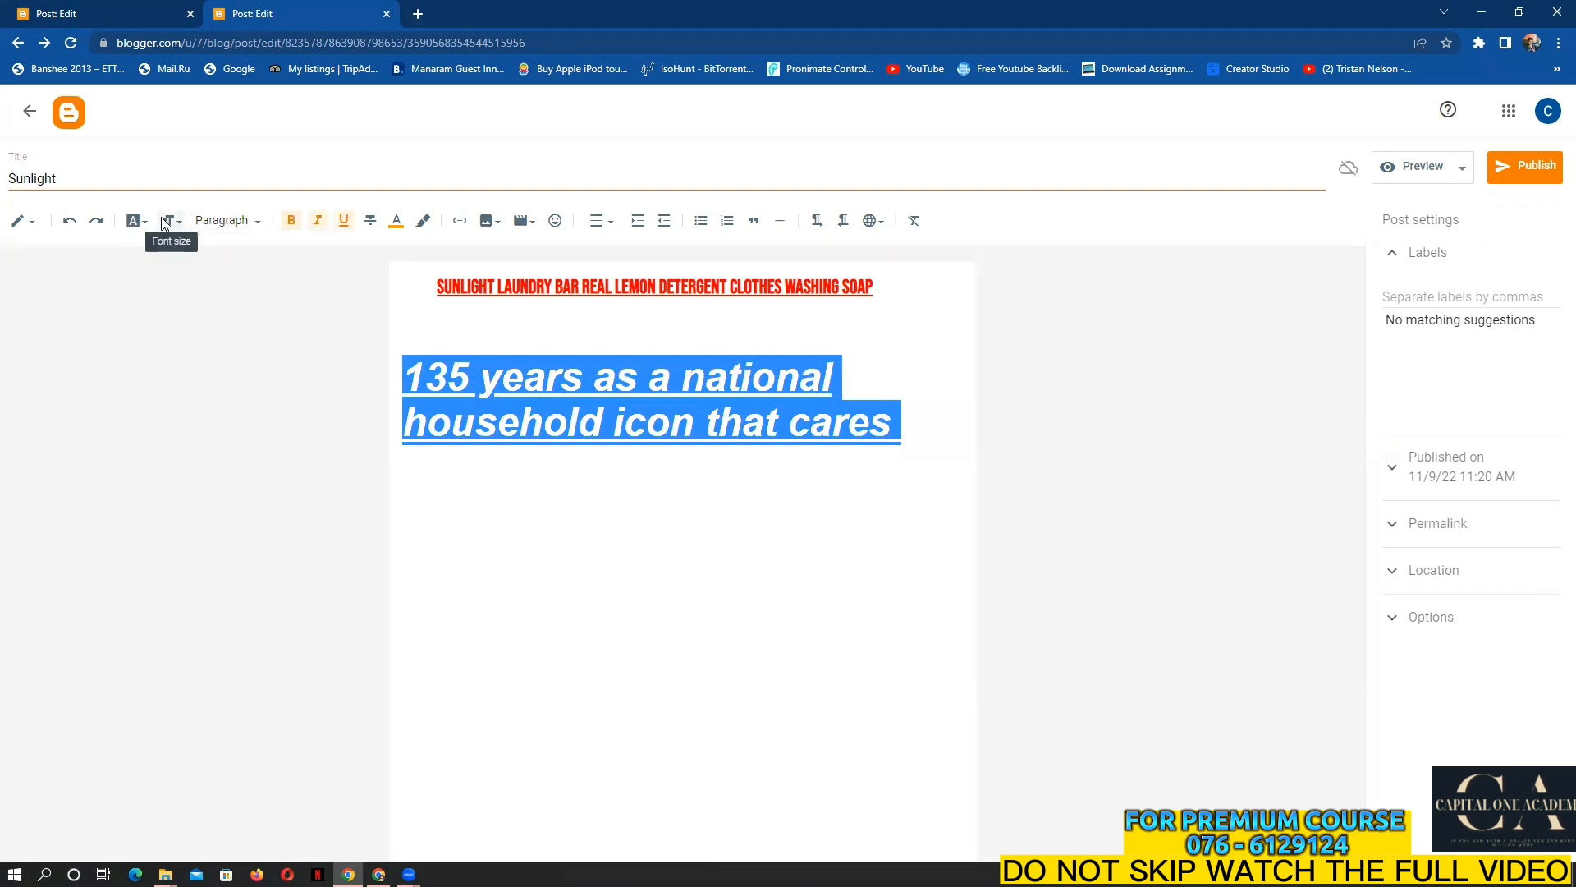
{"action": "left_click", "coordinate": [134, 220]}
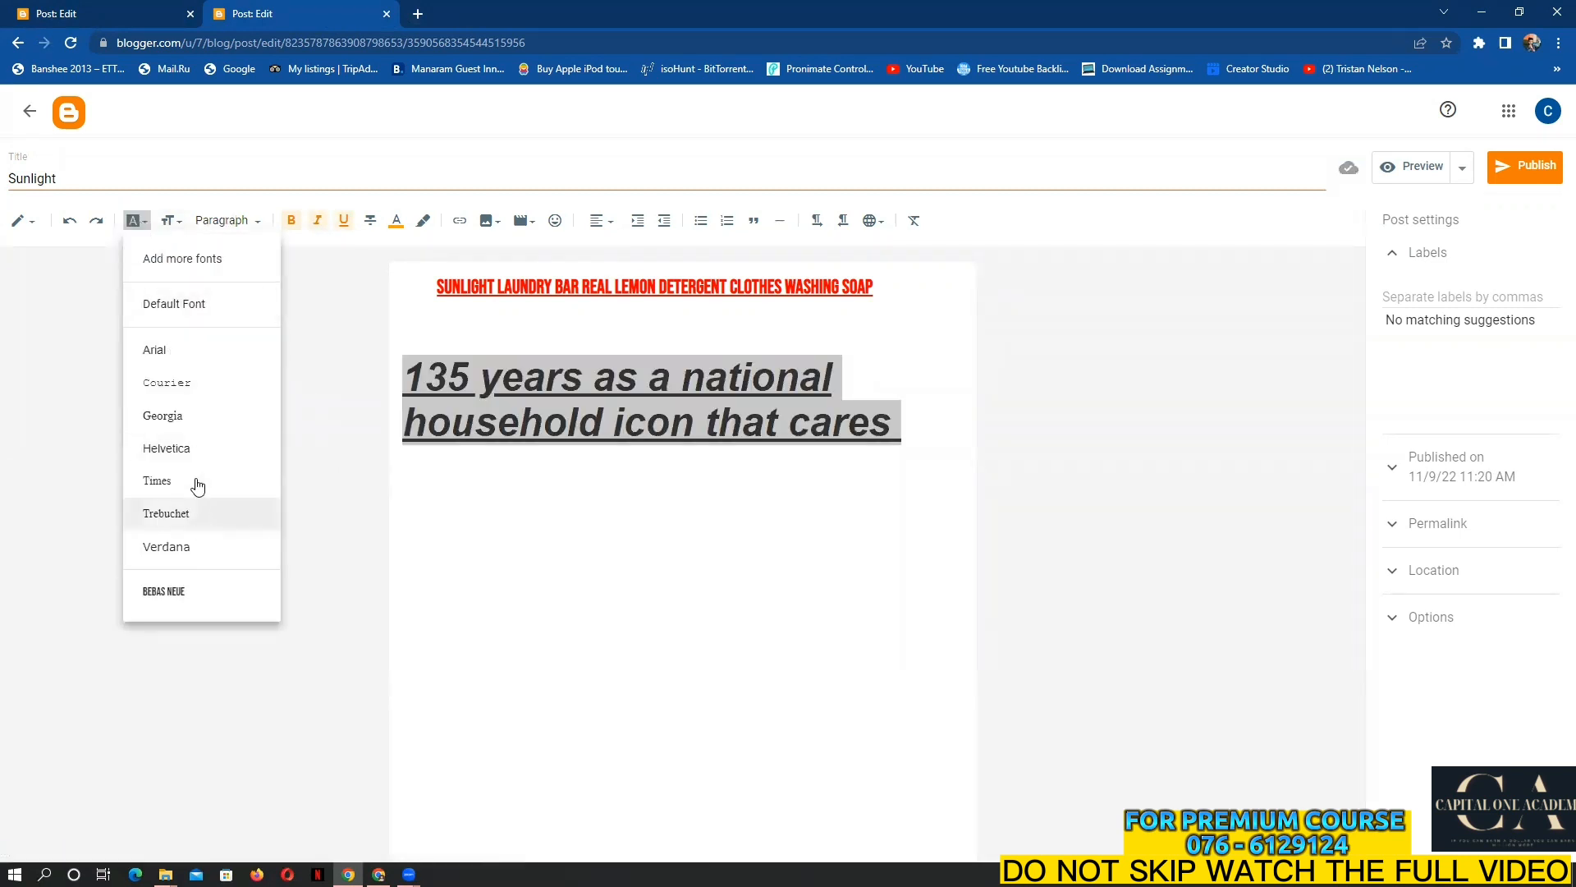
{"action": "left_click", "coordinate": [189, 487]}
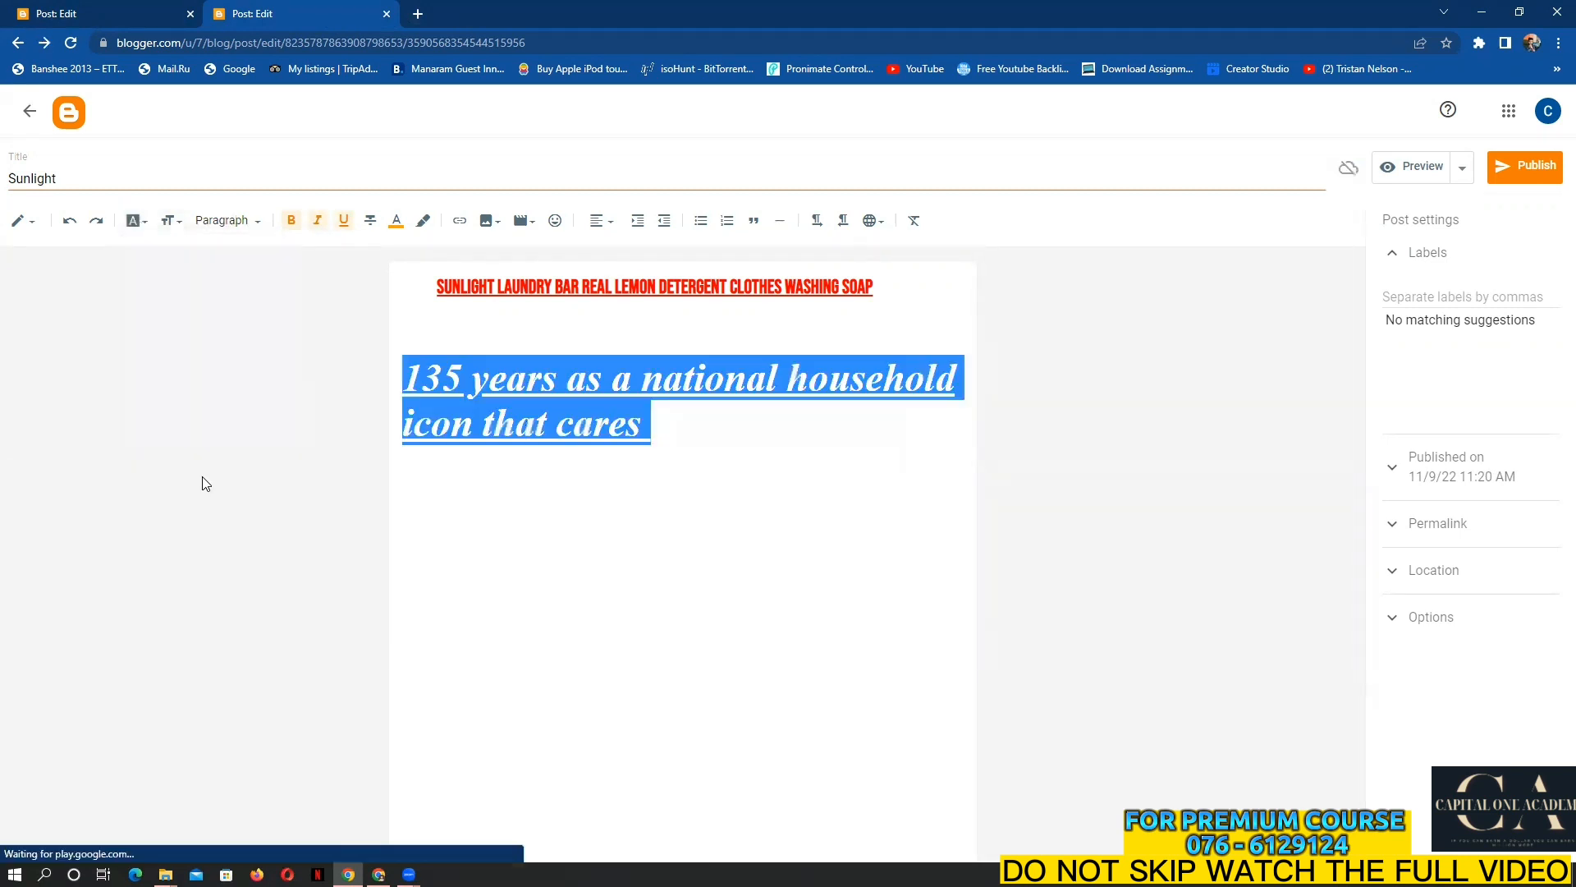
{"action": "left_click", "coordinate": [170, 220]}
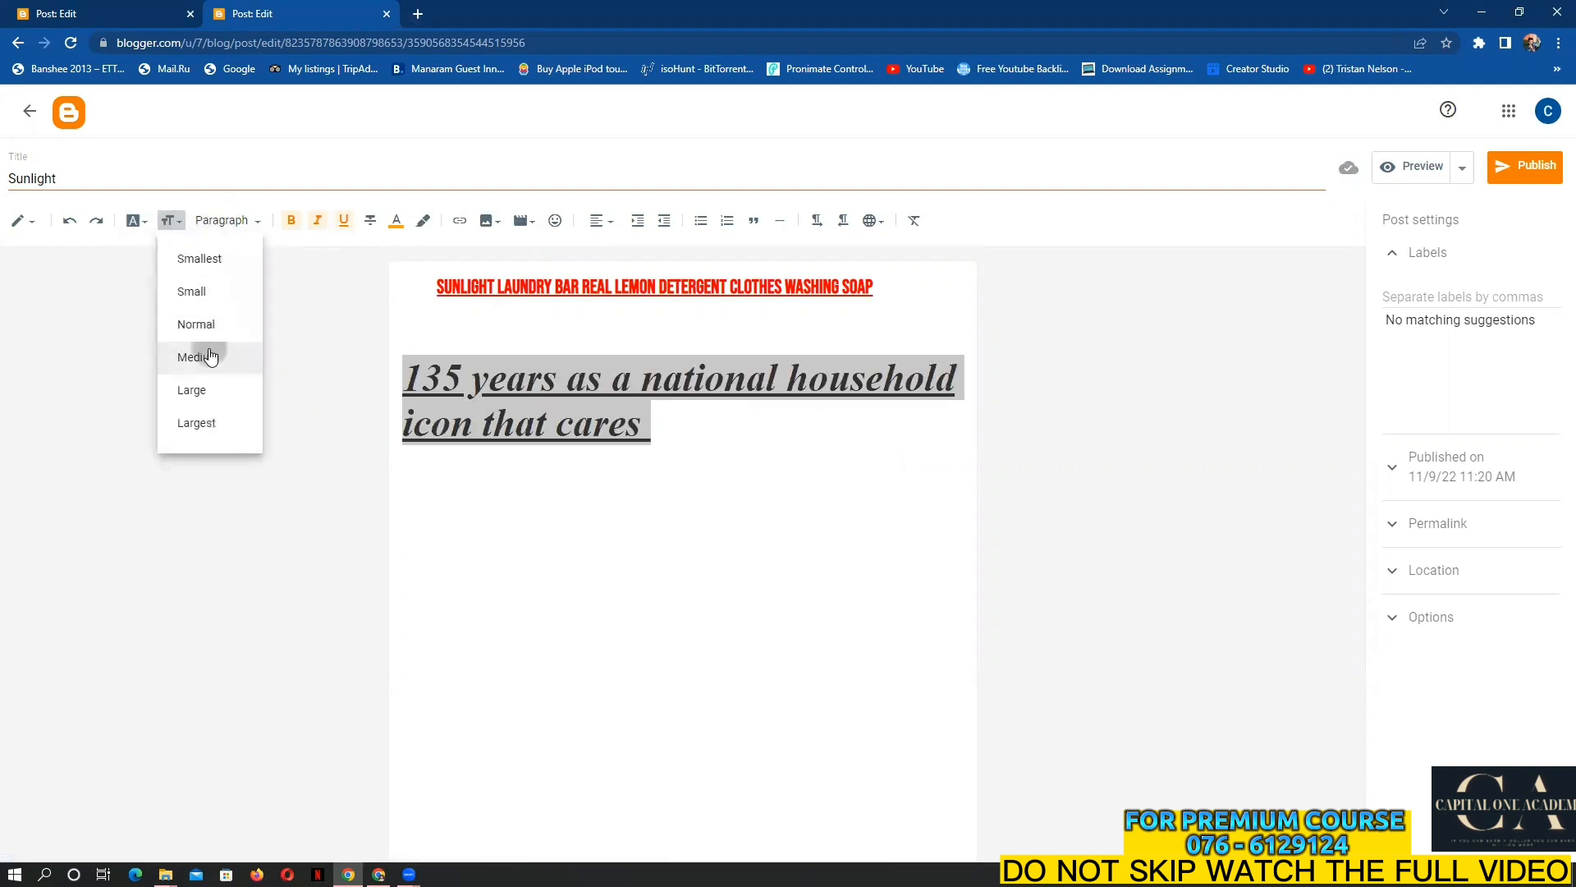
{"action": "left_click", "coordinate": [205, 356]}
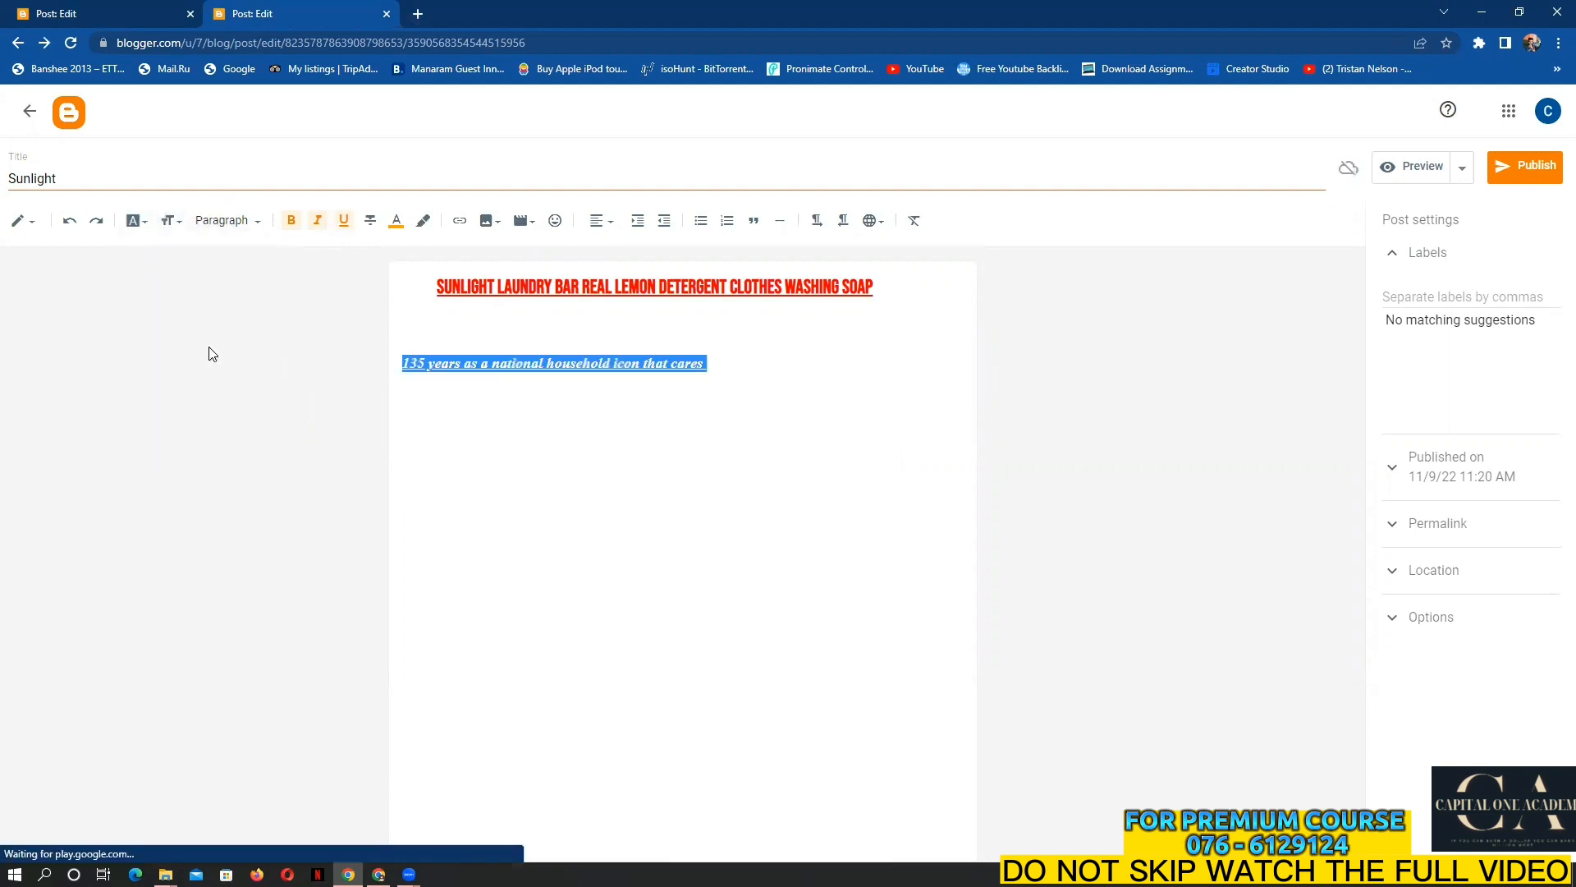
{"action": "left_click", "coordinate": [169, 220]}
{"action": "left_click", "coordinate": [210, 391]}
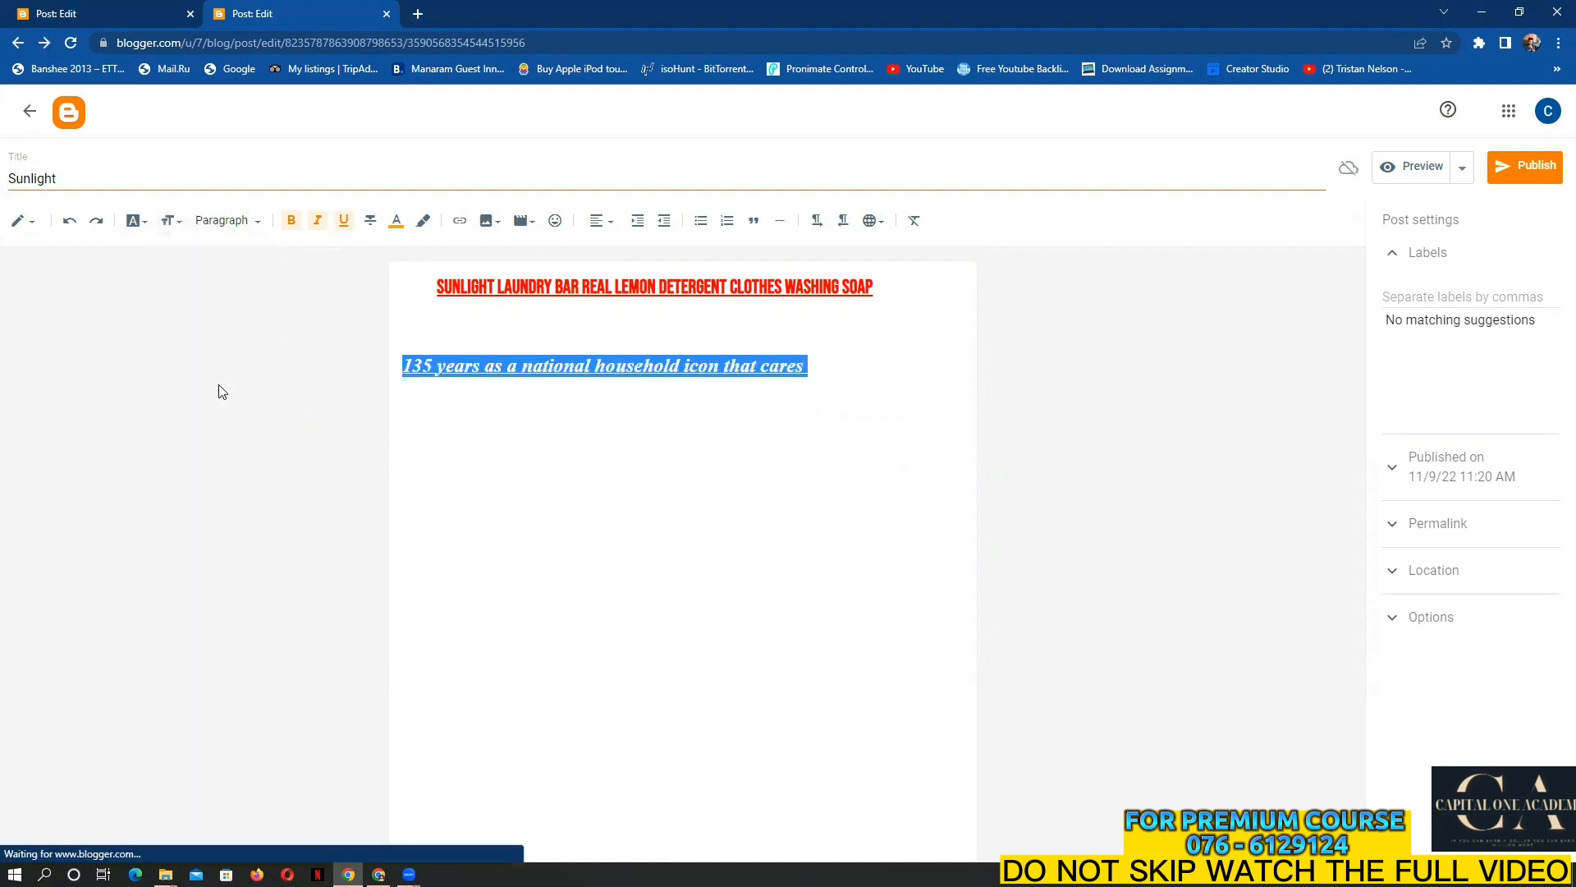
{"action": "left_click", "coordinate": [826, 363]}
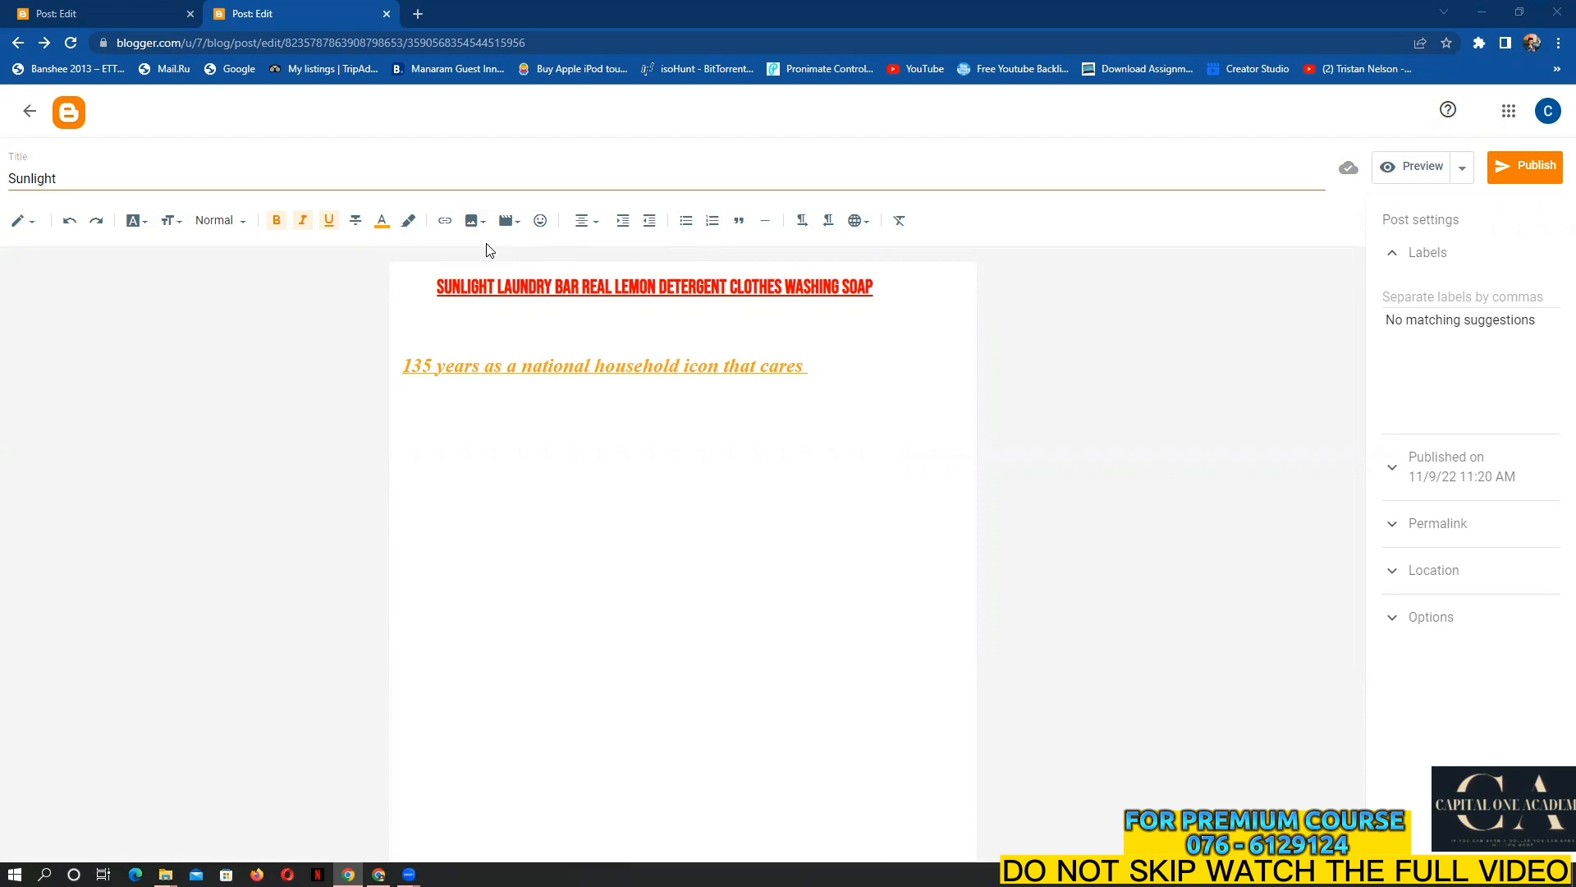
Upload the photo 20221023_102247 from the computer into the Add Images dialog
{"action": "left_click", "coordinate": [473, 220]}
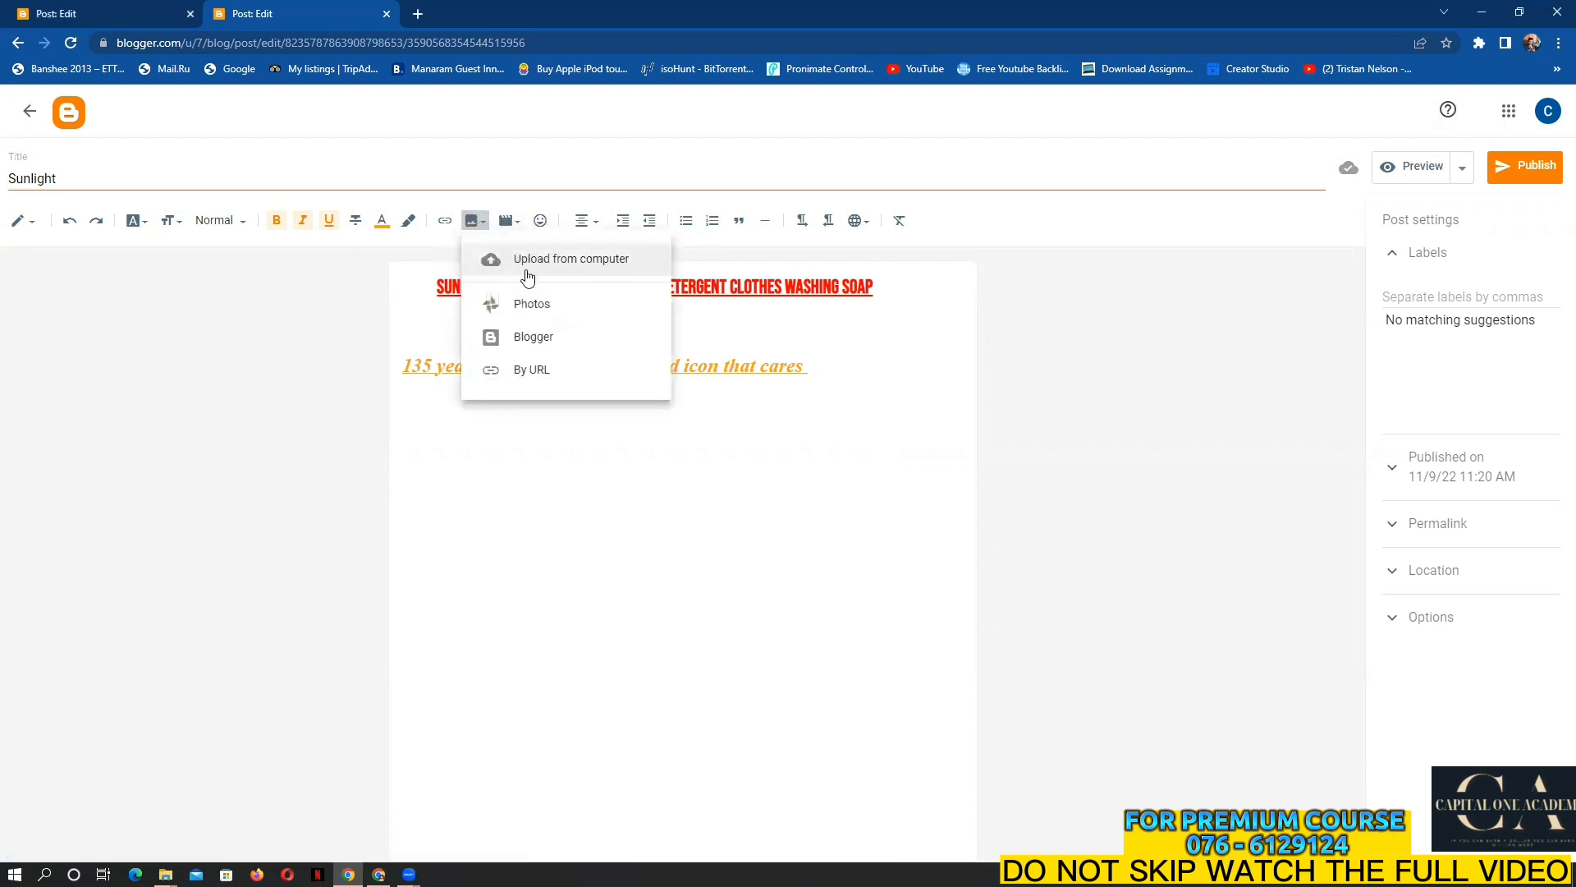
{"action": "left_click", "coordinate": [586, 263]}
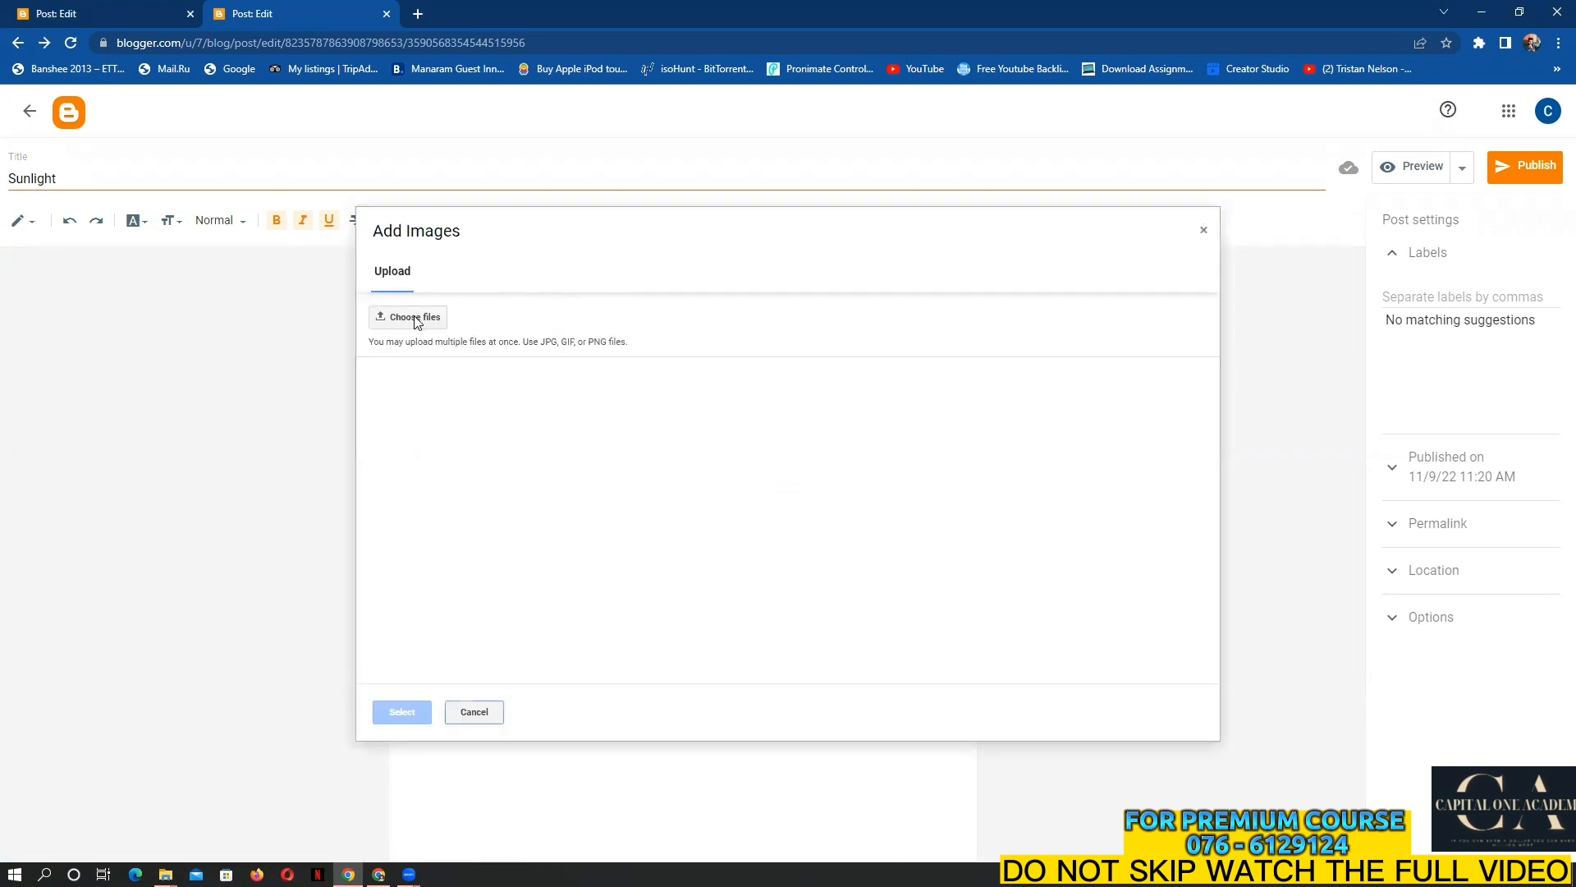
{"action": "left_click", "coordinate": [425, 319]}
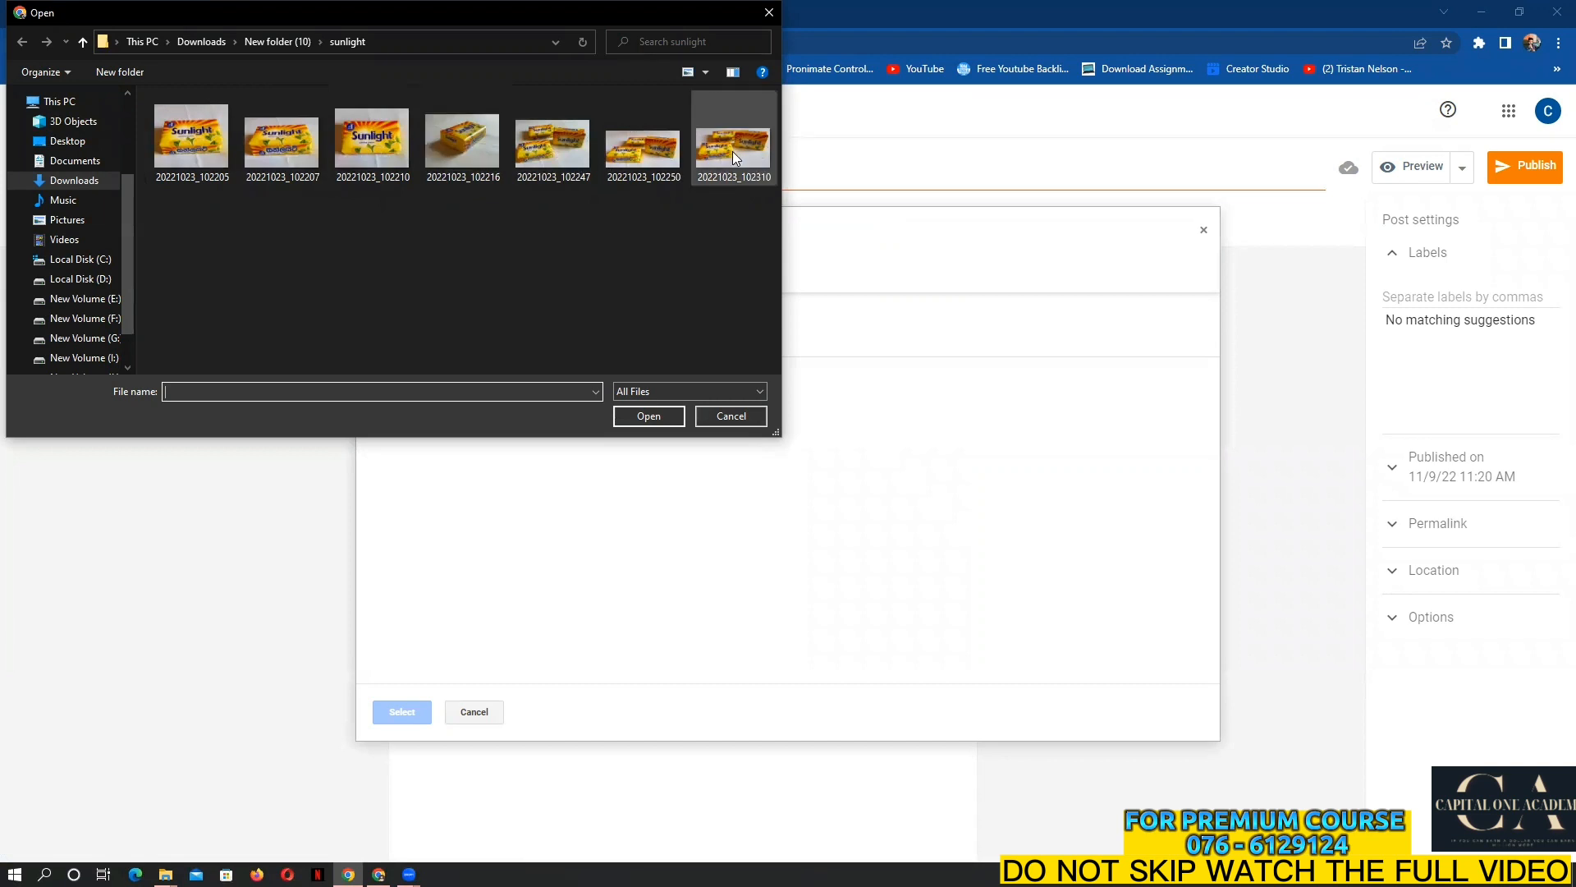
{"action": "left_click", "coordinate": [553, 150]}
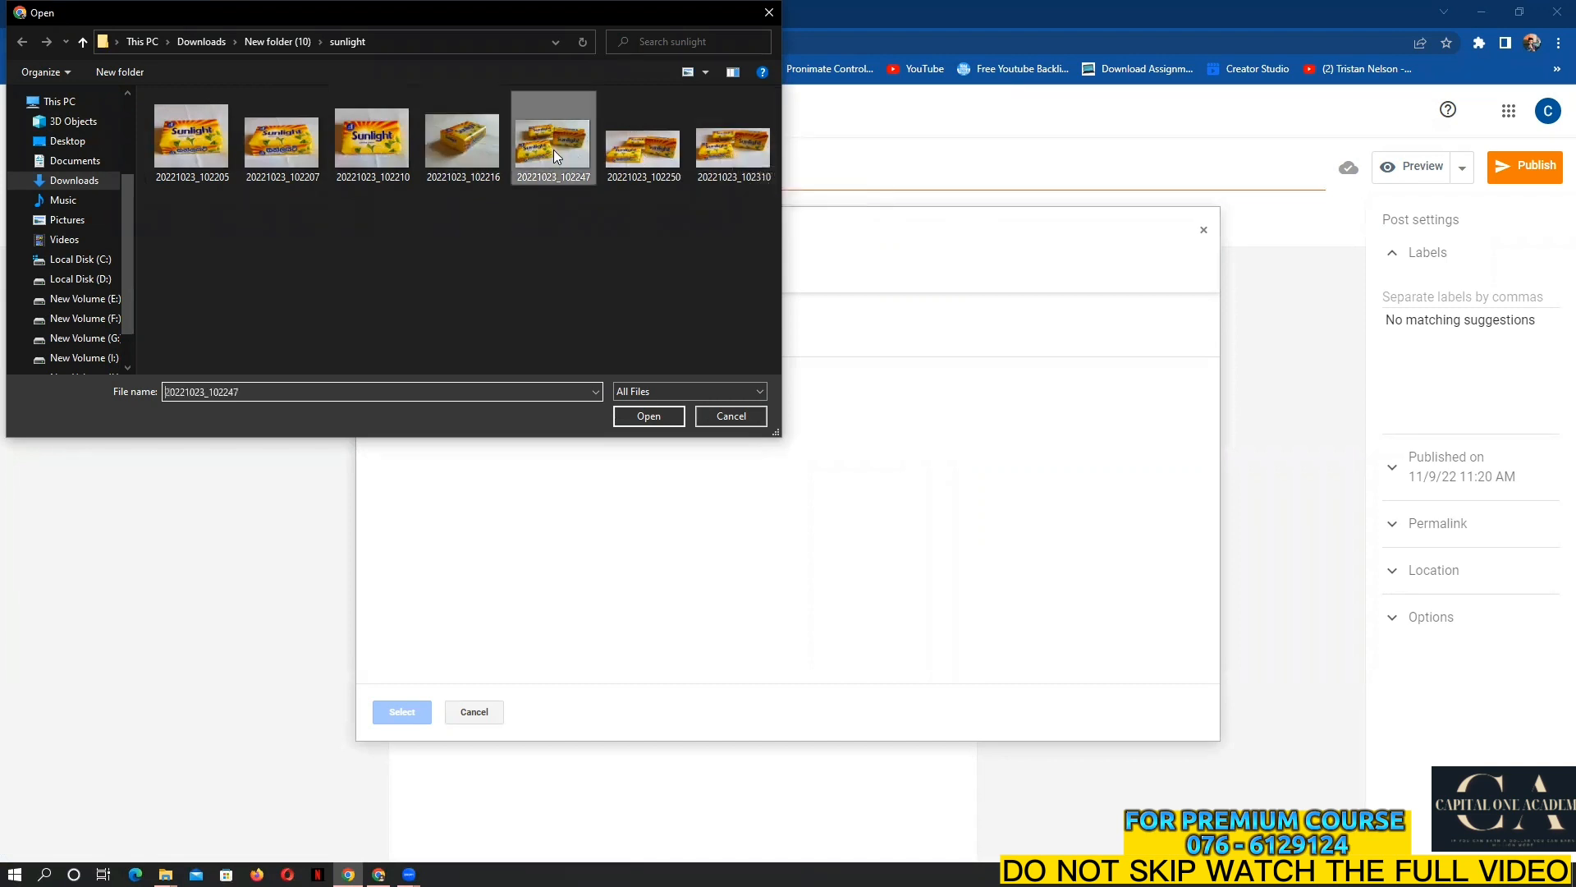
{"action": "left_click", "coordinate": [648, 417]}
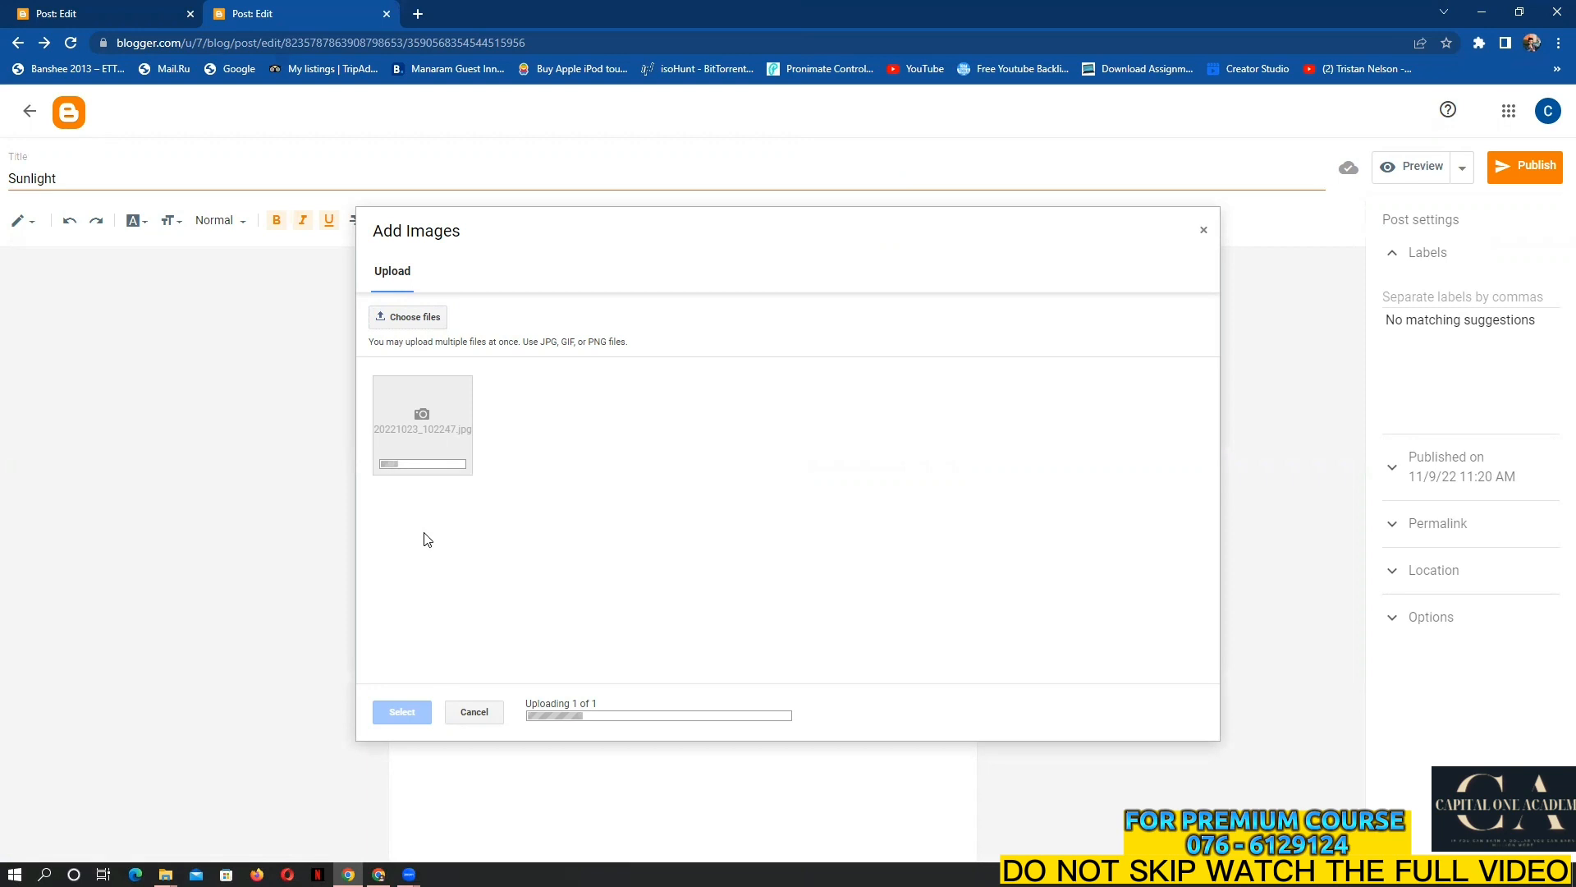
Copy the other post's body paragraph, then select the uploaded soap photo thumbnail
{"action": "left_click", "coordinate": [120, 10]}
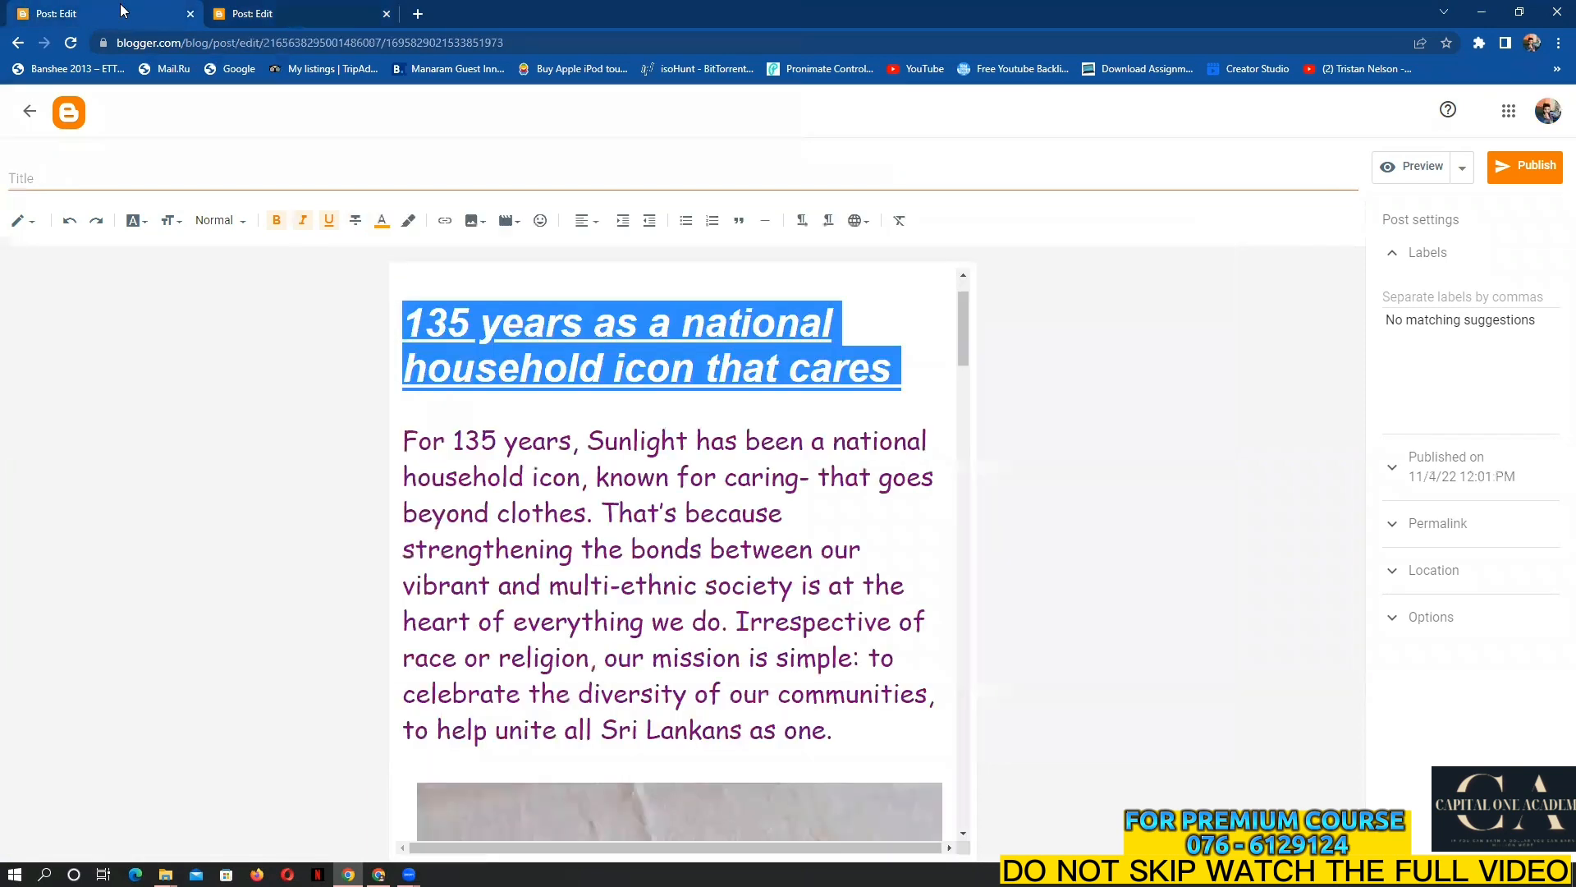
{"action": "left_click_drag", "start_coordinate": [404, 439], "coordinate": [833, 730]}
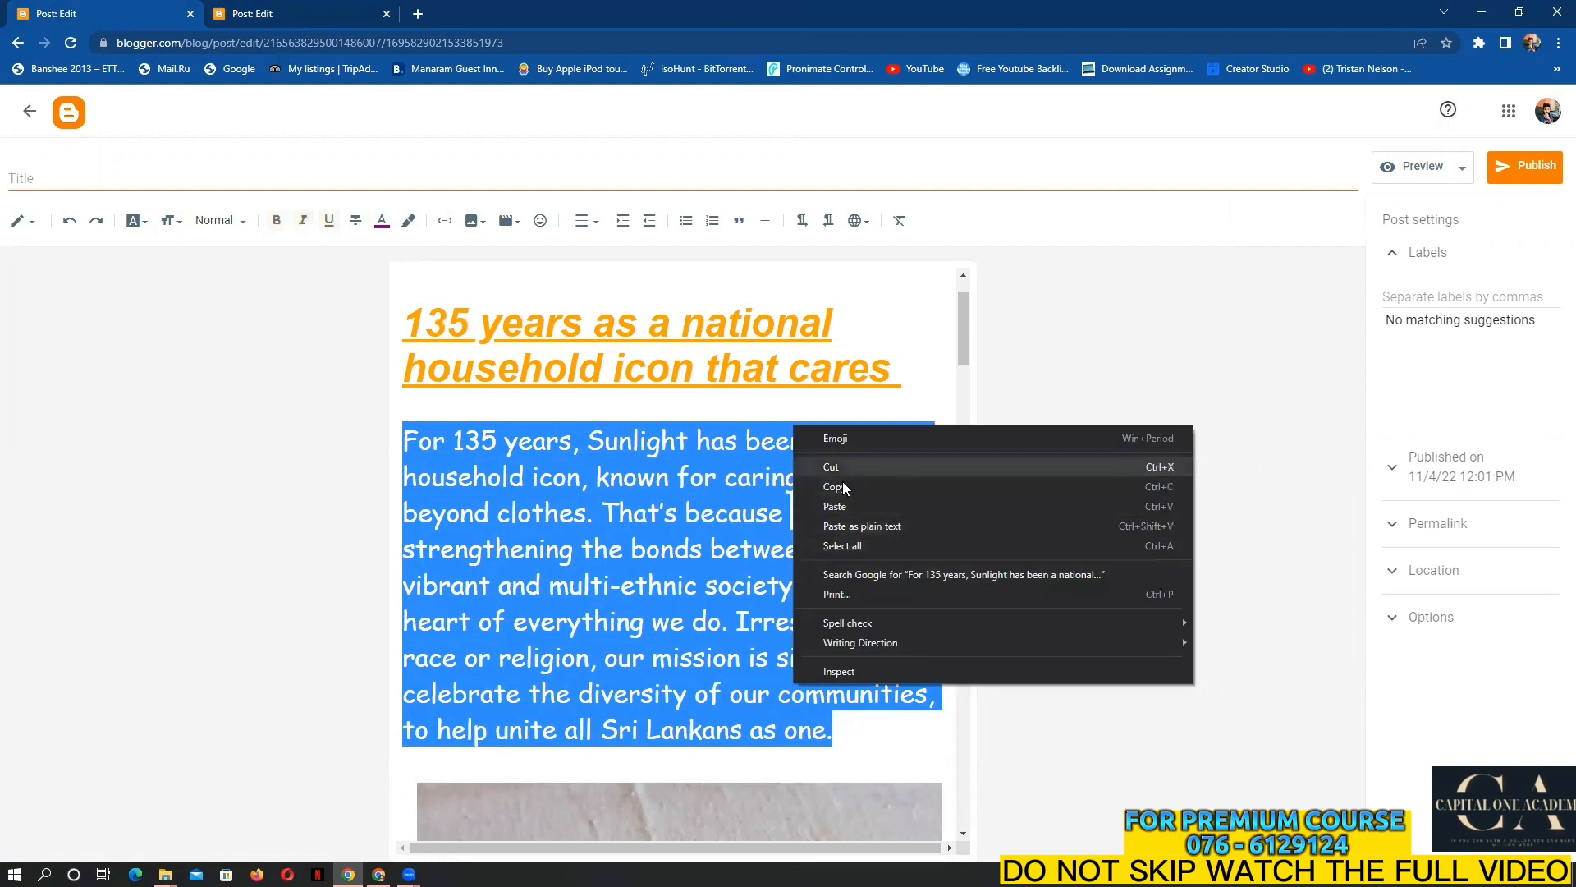
{"action": "left_click", "coordinate": [844, 485]}
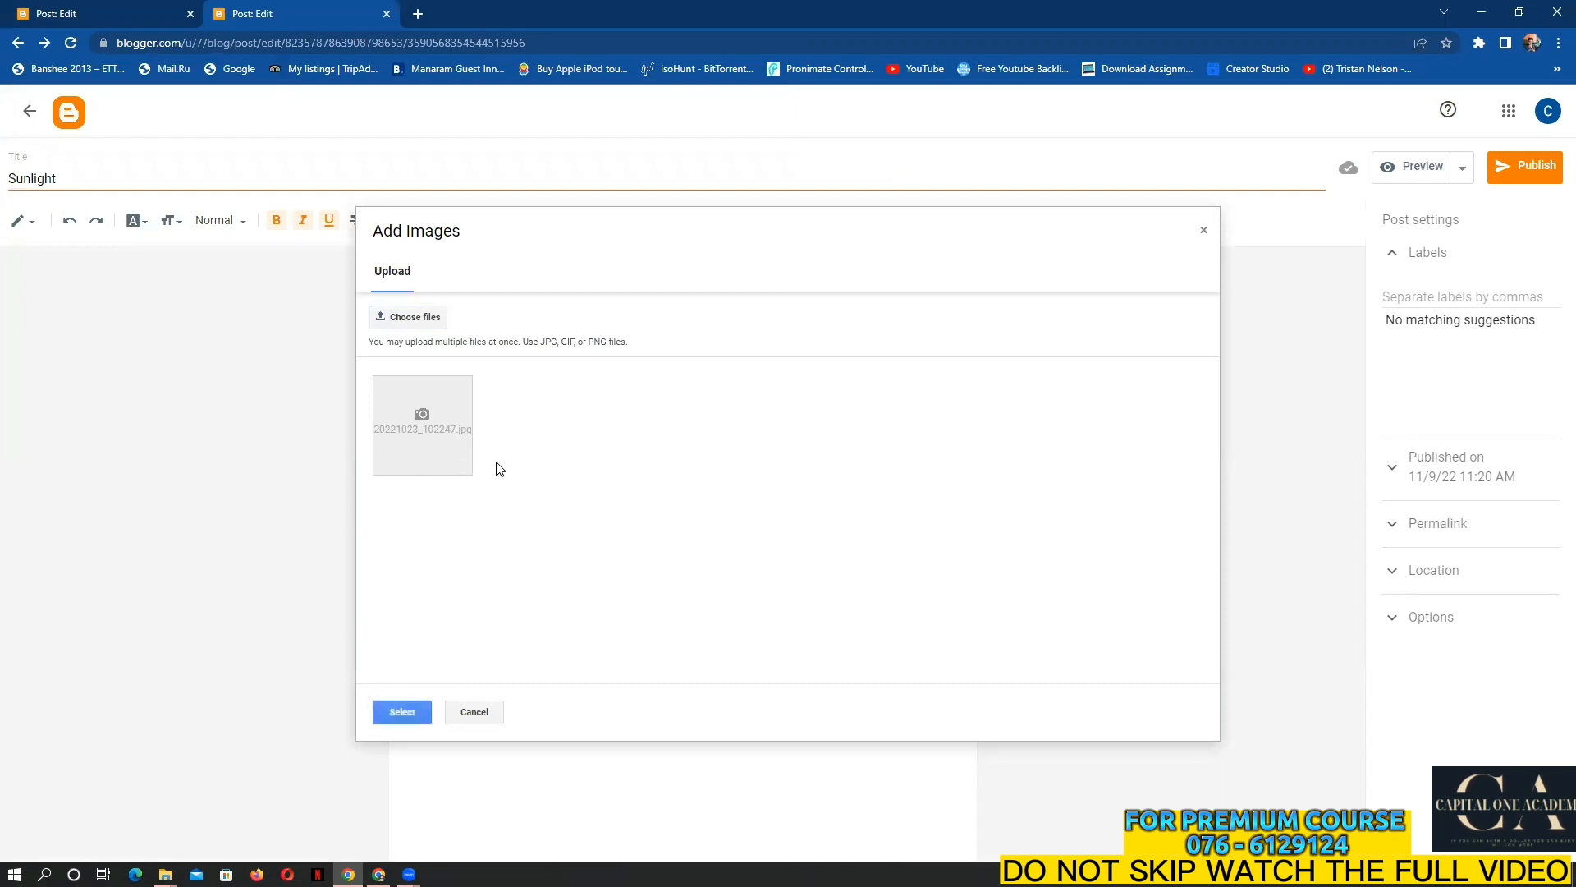
{"action": "left_click", "coordinate": [499, 468]}
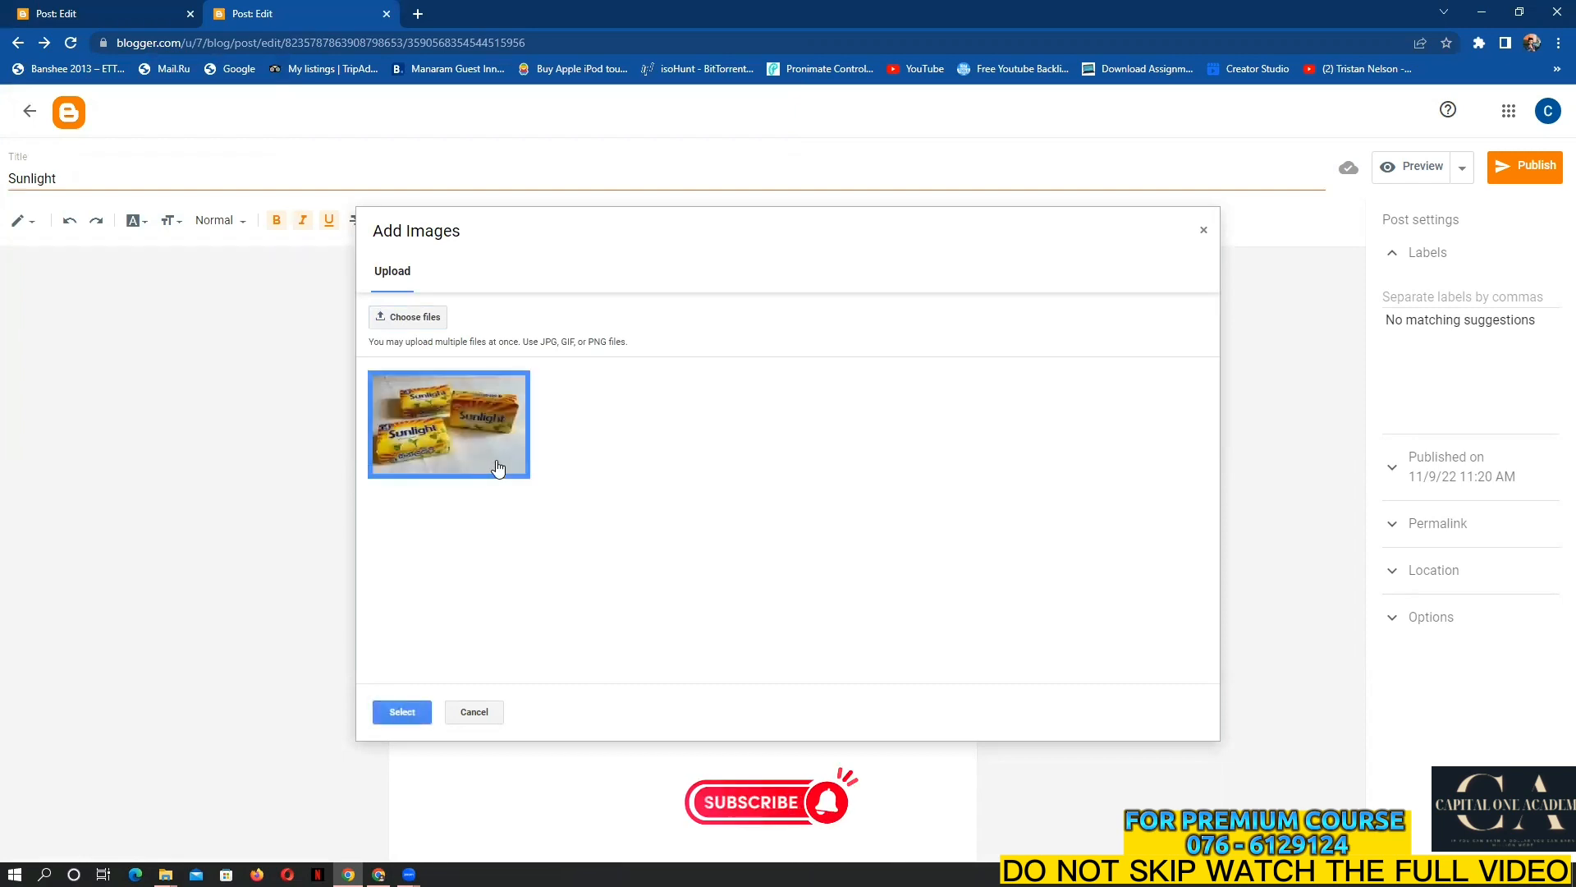
Insert the 20221023_102247 soap photo and resize it to X-Large
{"action": "left_click", "coordinate": [402, 713]}
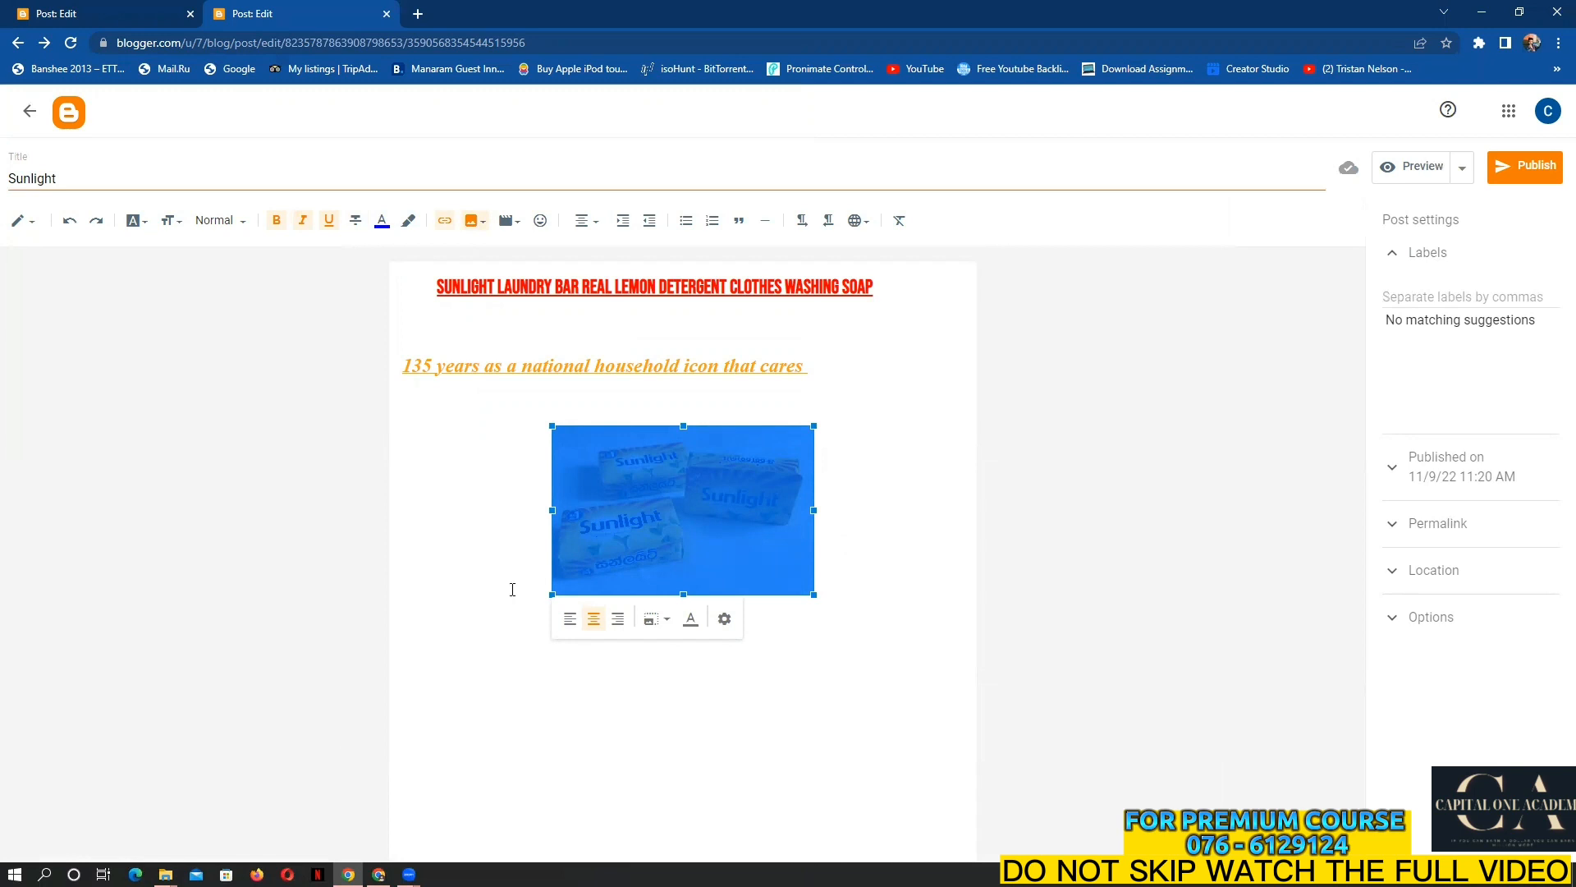
{"action": "left_click", "coordinate": [726, 622]}
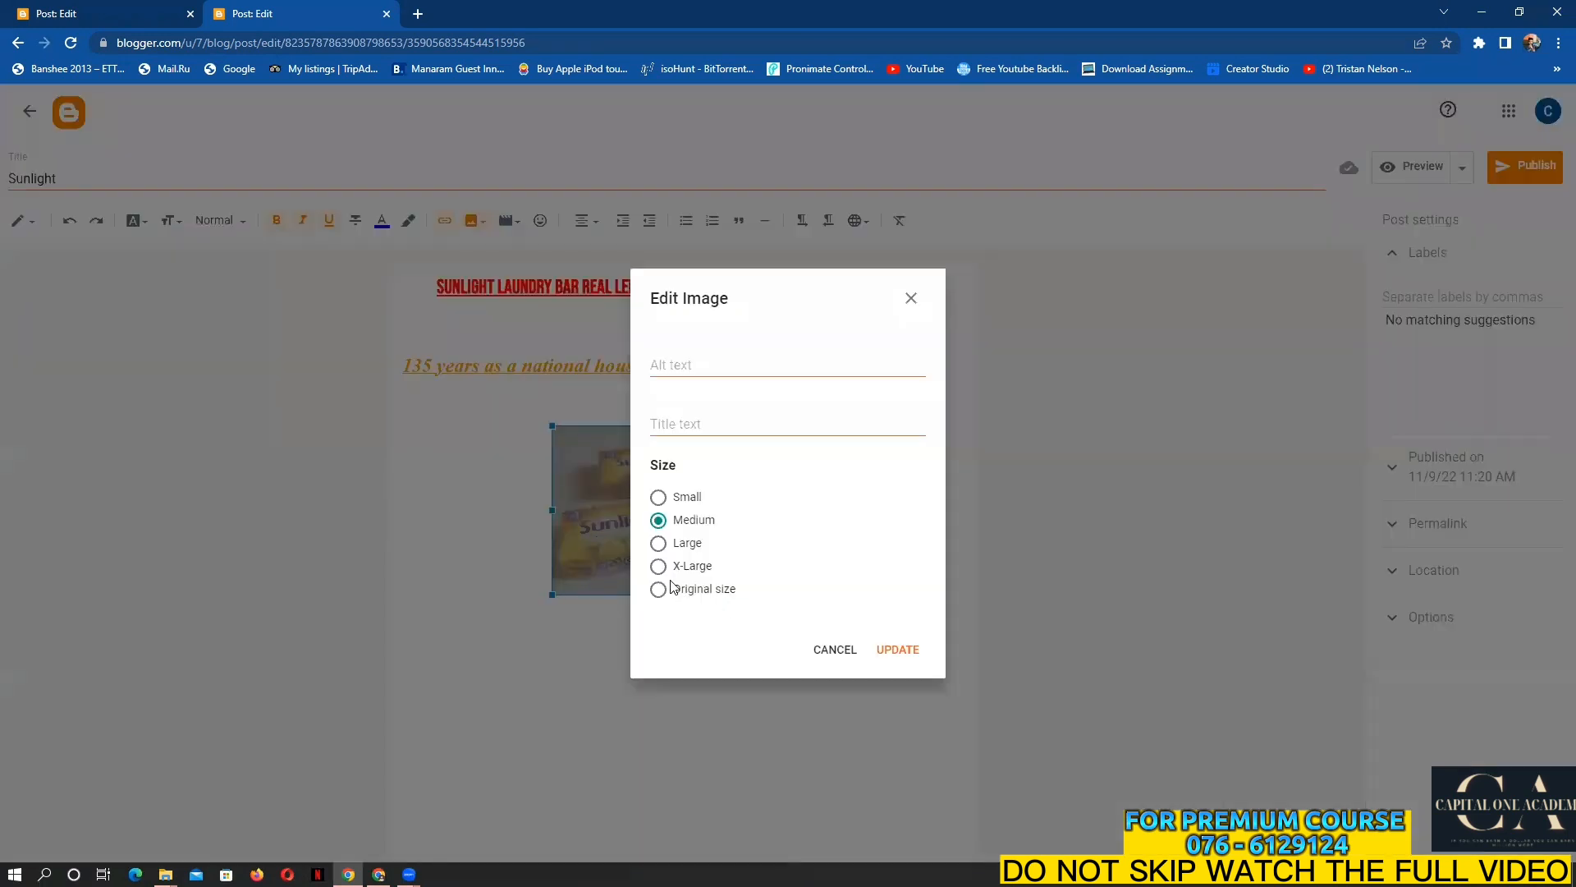
{"action": "left_click", "coordinate": [836, 650]}
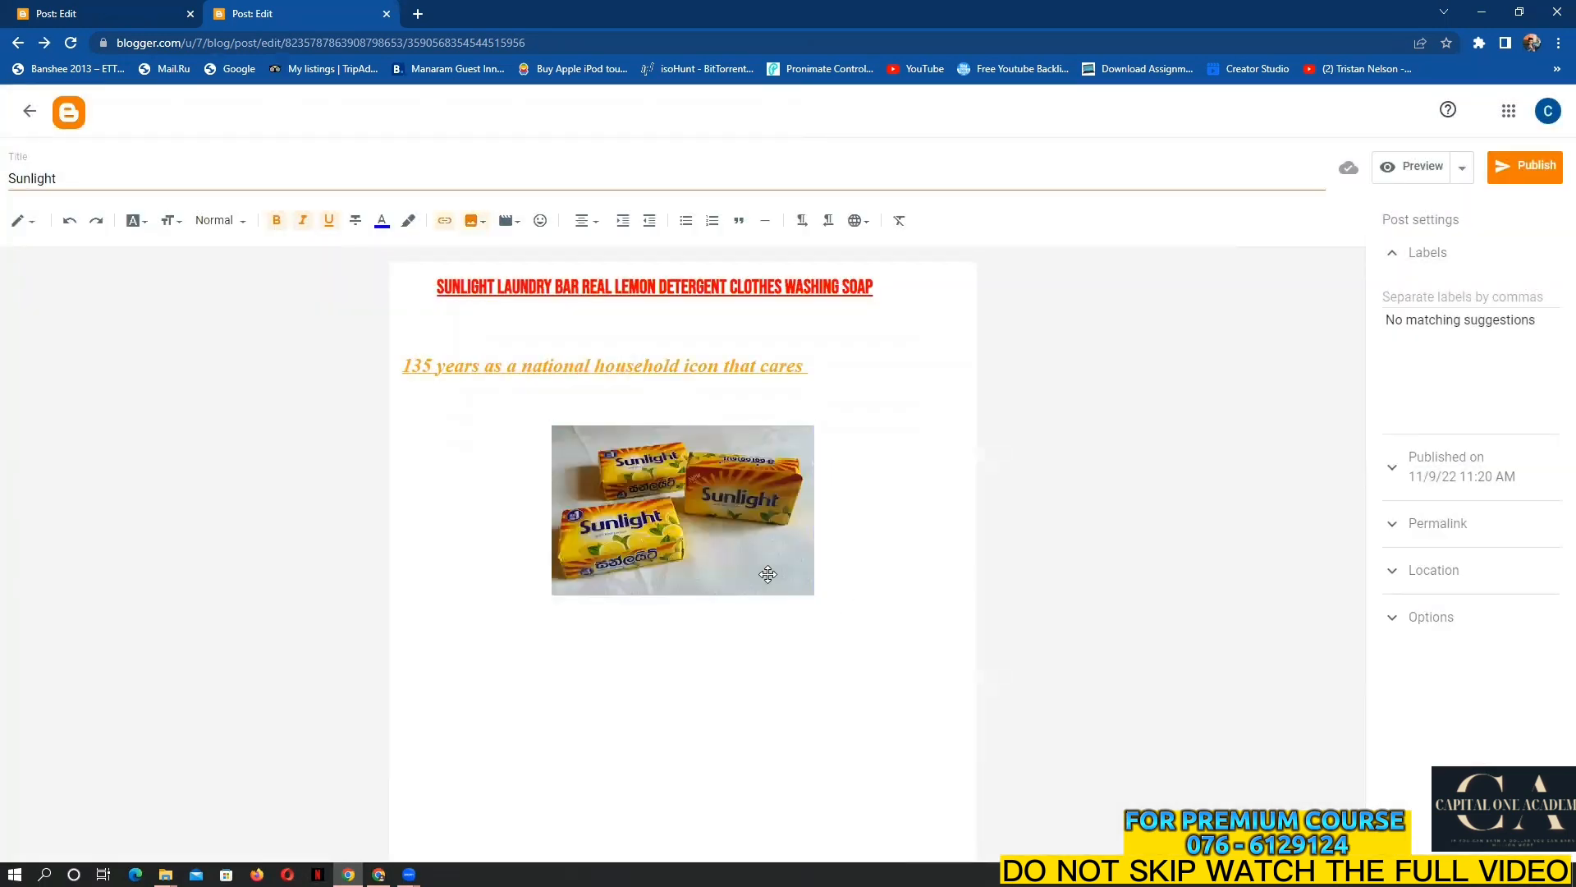
{"action": "left_click", "coordinate": [768, 572]}
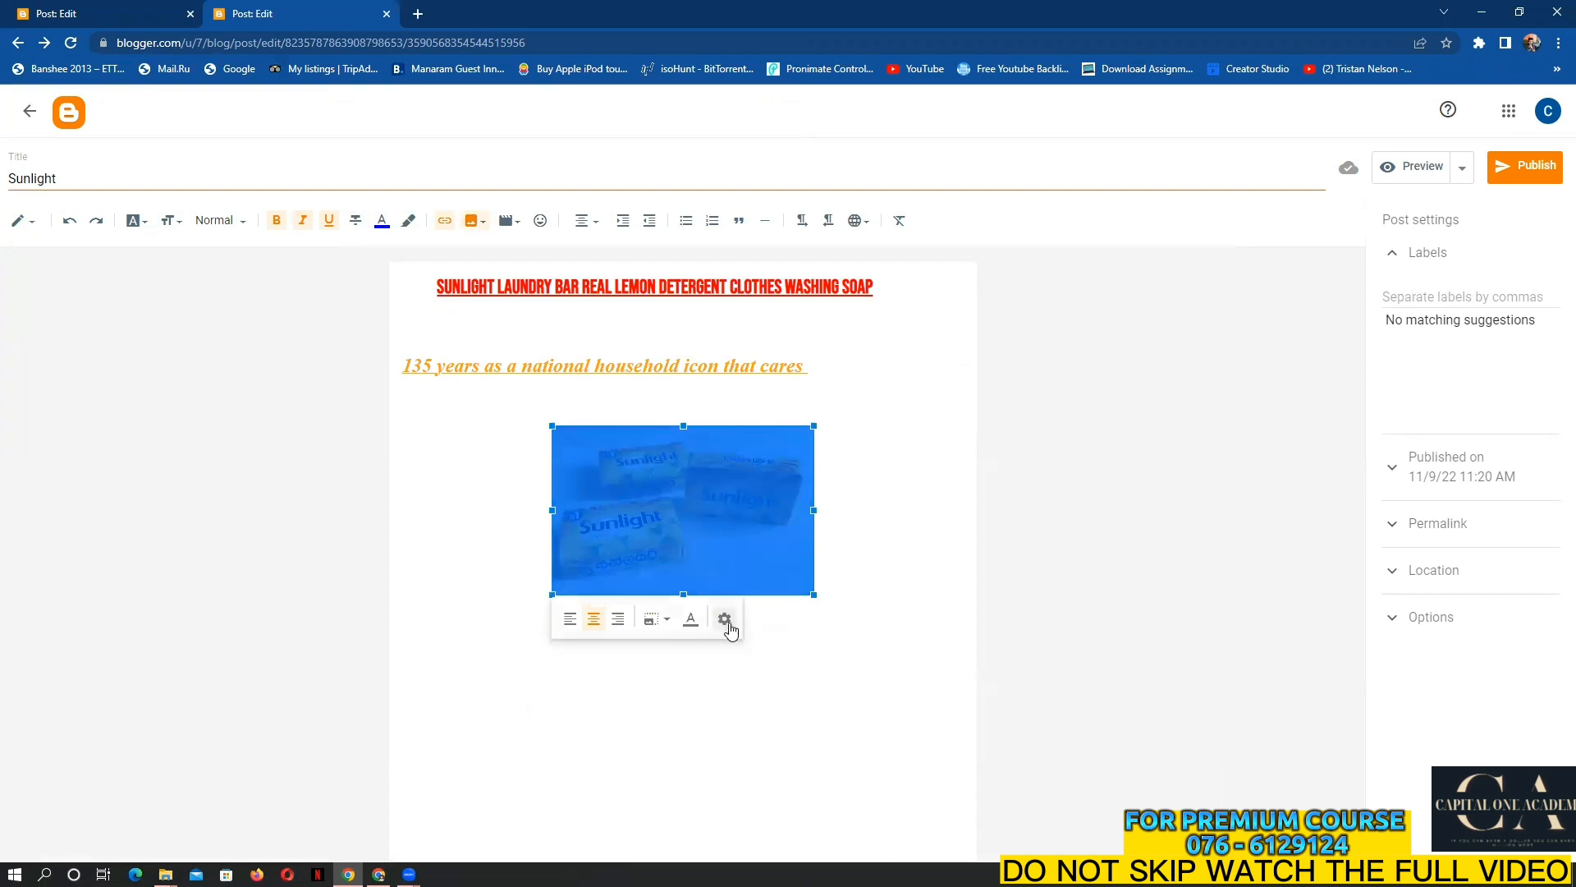
{"action": "left_click", "coordinate": [725, 622]}
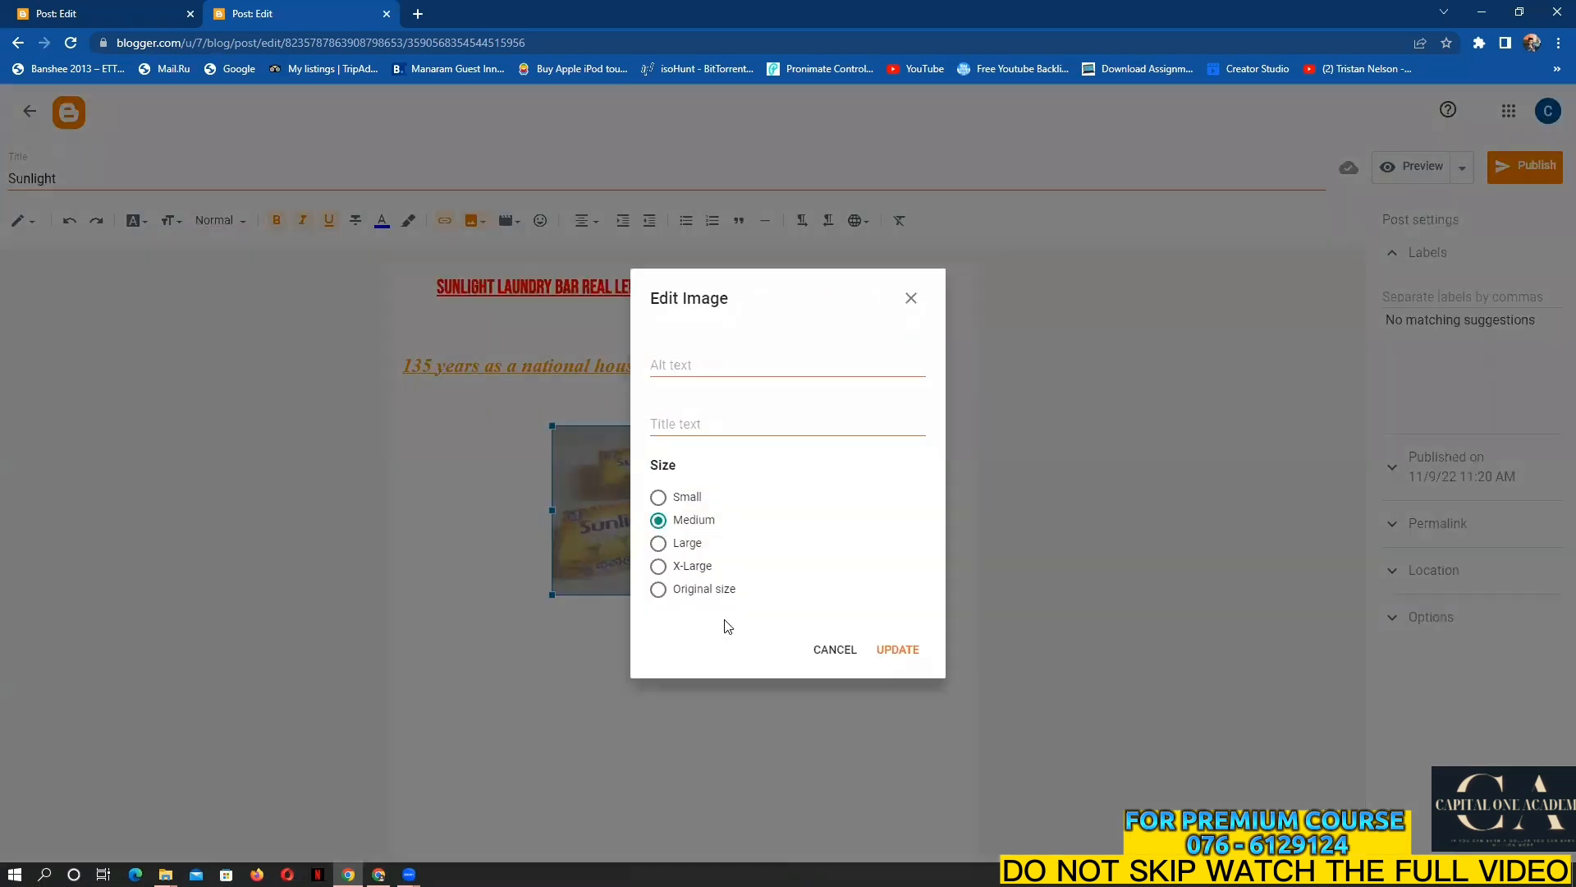
{"action": "left_click", "coordinate": [658, 566]}
{"action": "left_click", "coordinate": [886, 651]}
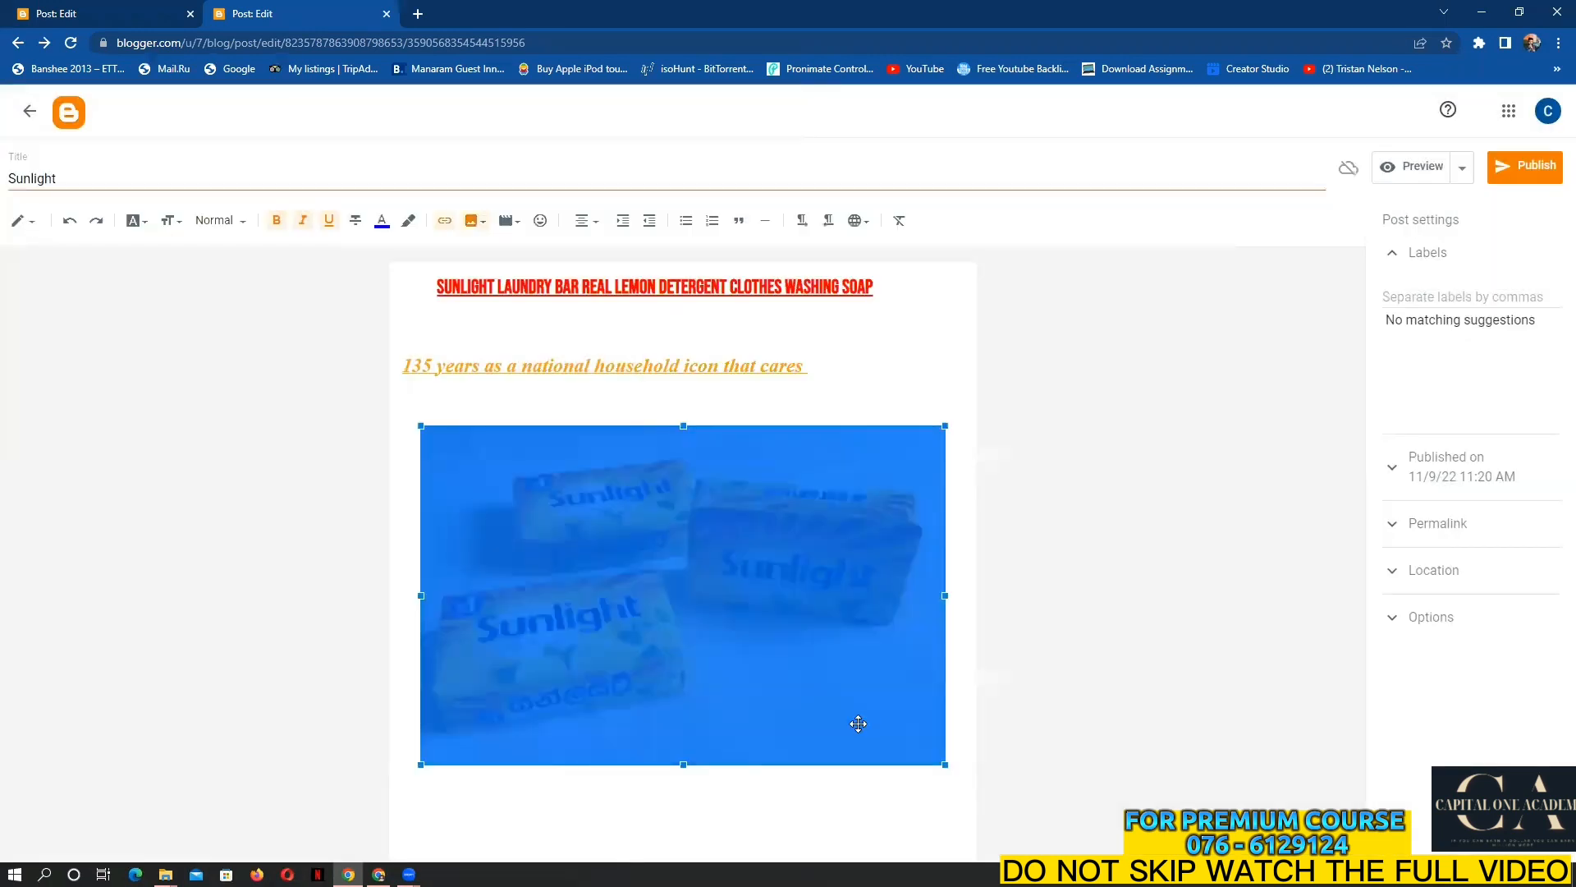
{"action": "left_click", "coordinate": [824, 809]}
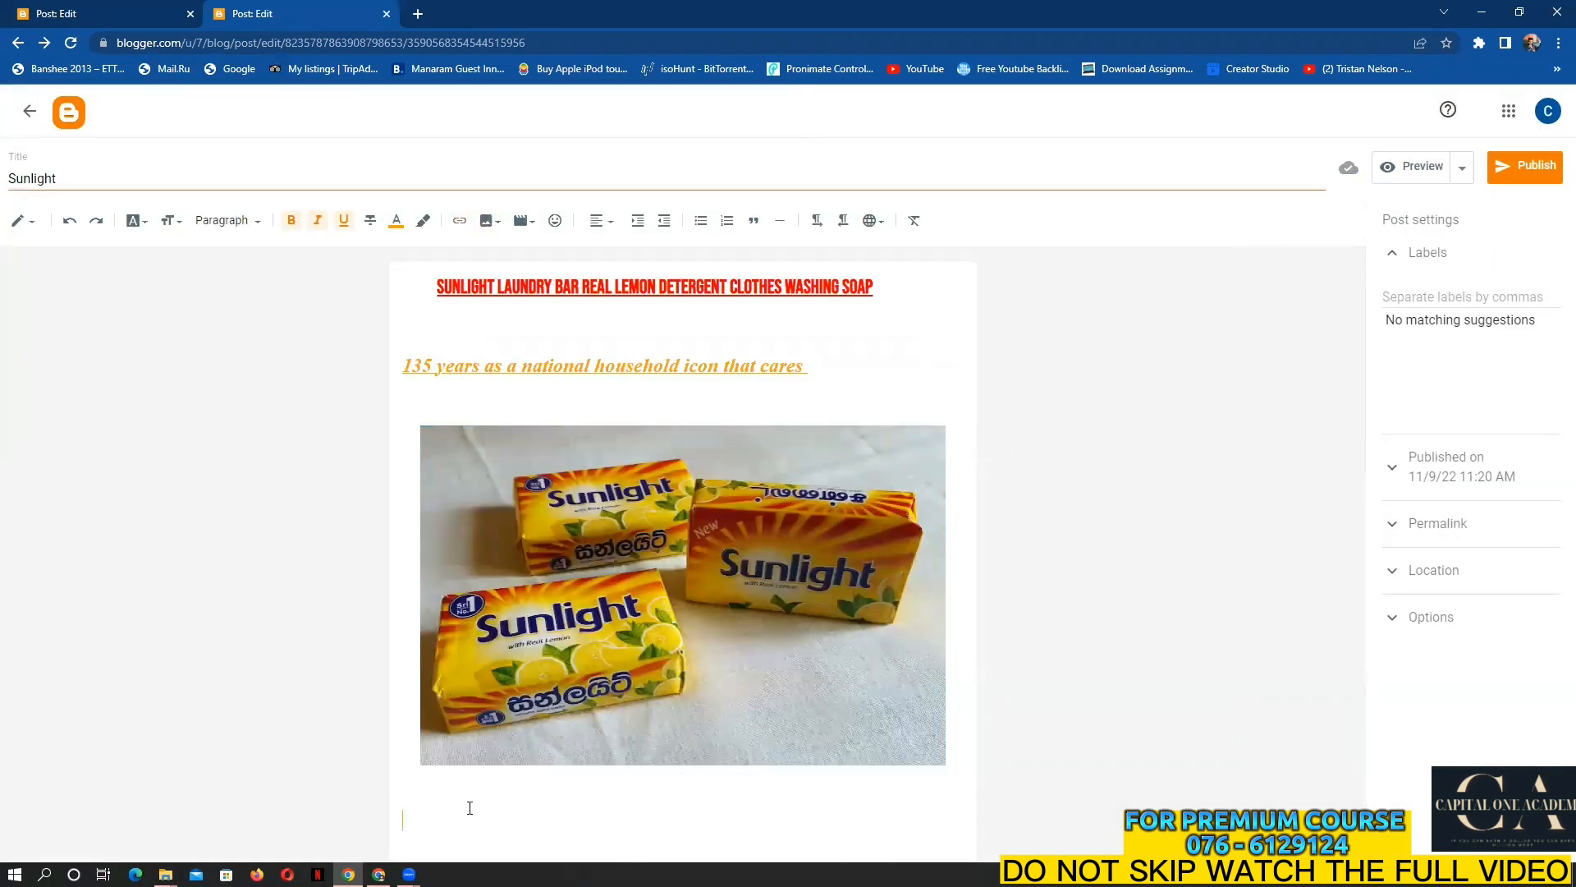
Paste the Sunlight paragraph below the photo and make it bold, black, Normal size
{"action": "right_click", "coordinate": [430, 818]}
{"action": "left_click", "coordinate": [496, 688]}
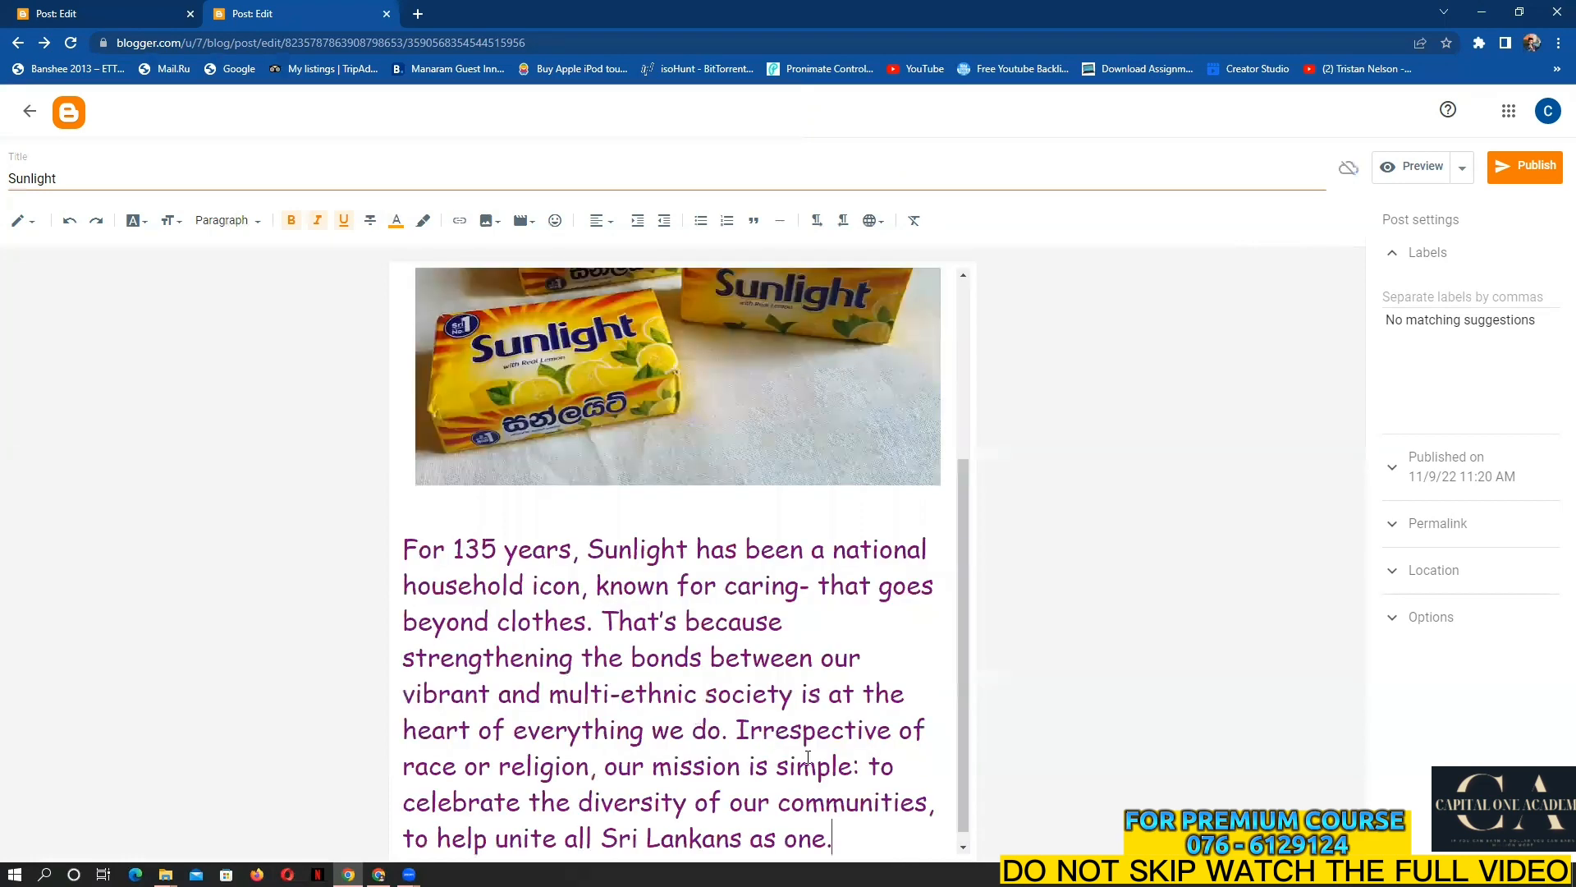
{"action": "left_click_drag", "start_coordinate": [834, 824], "coordinate": [402, 538]}
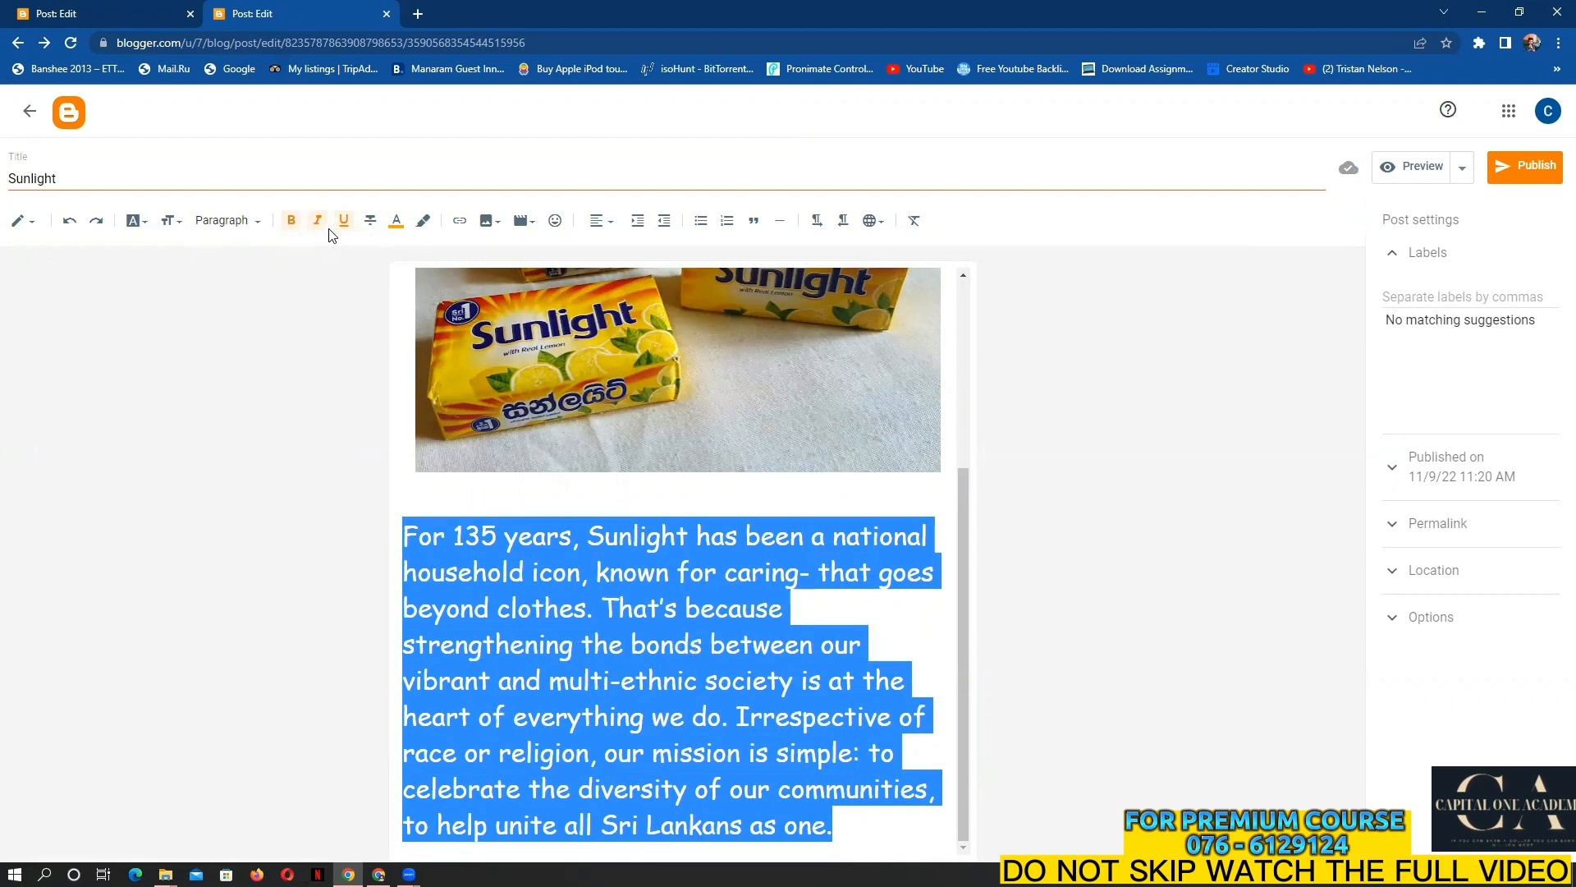
{"action": "left_click", "coordinate": [291, 220]}
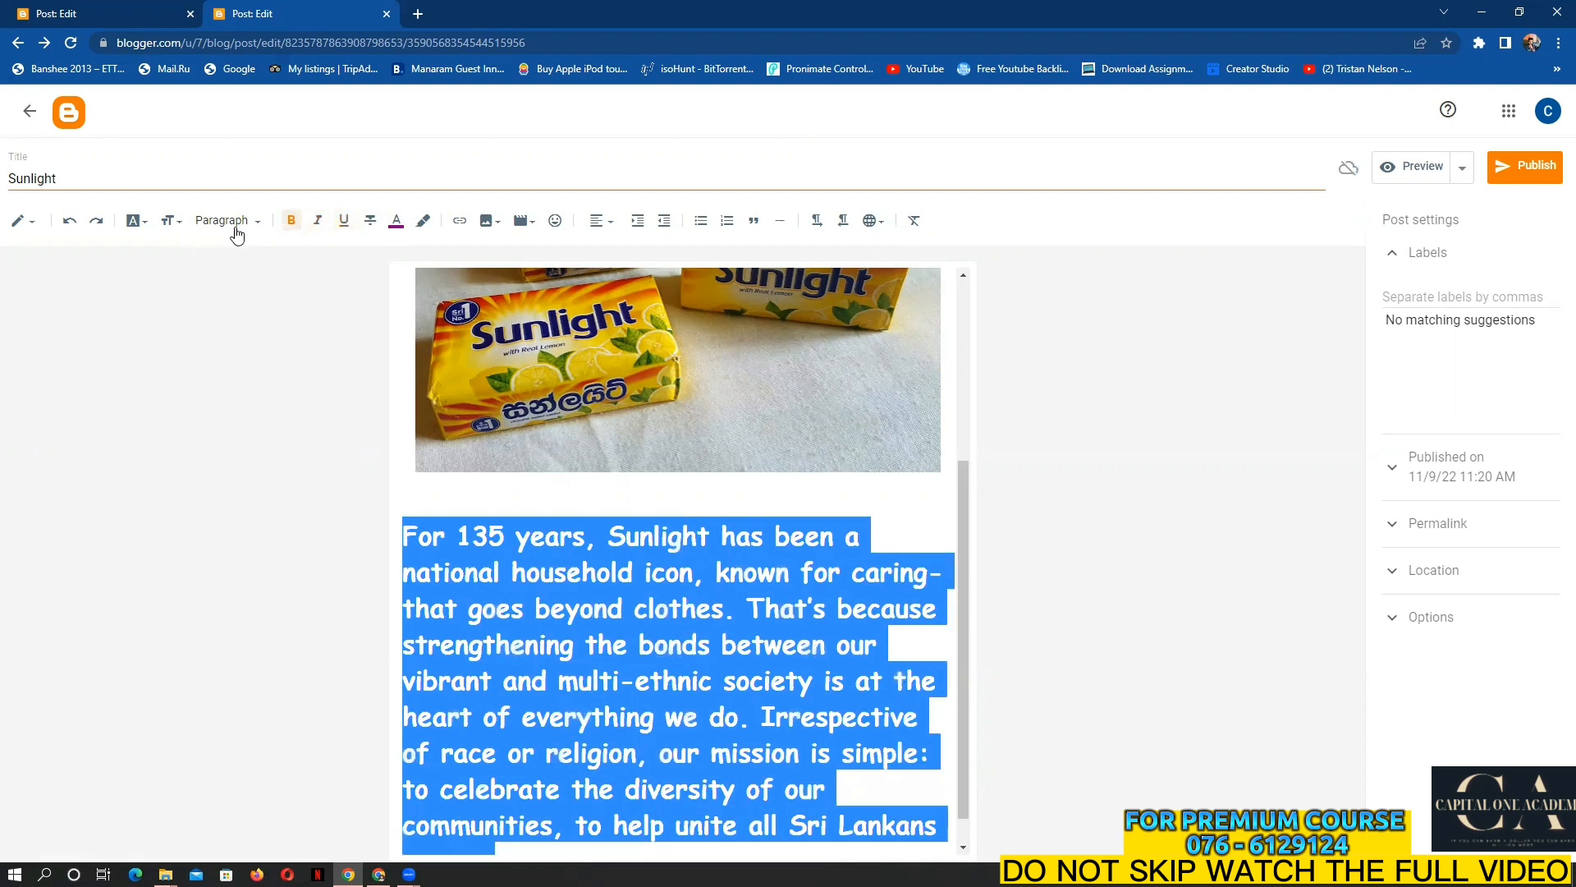
{"action": "left_click", "coordinate": [397, 220]}
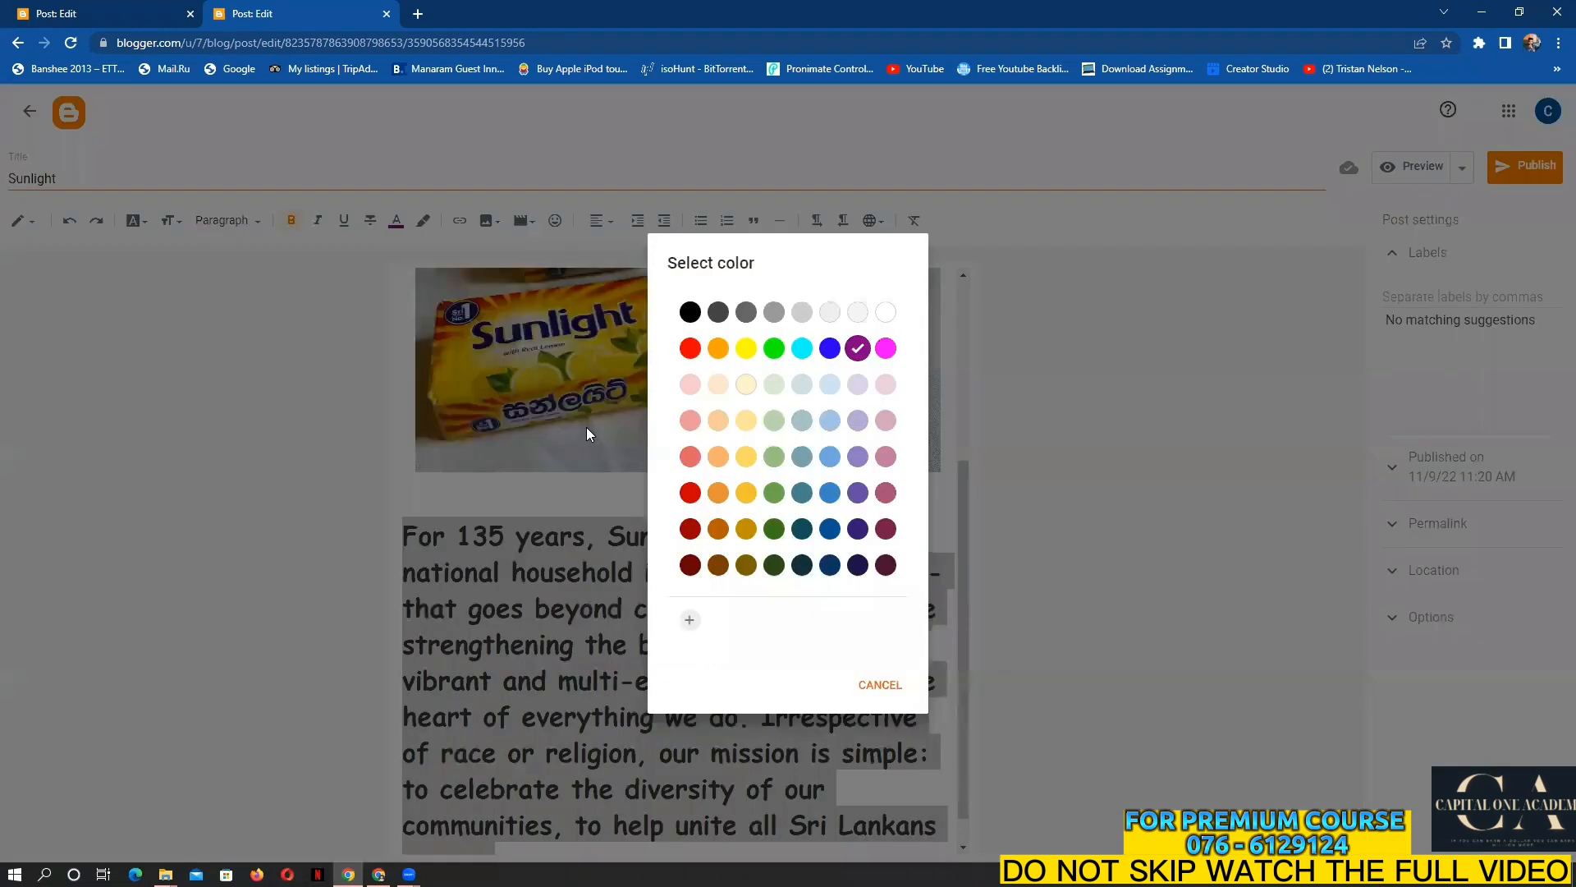
{"action": "left_click", "coordinate": [690, 312]}
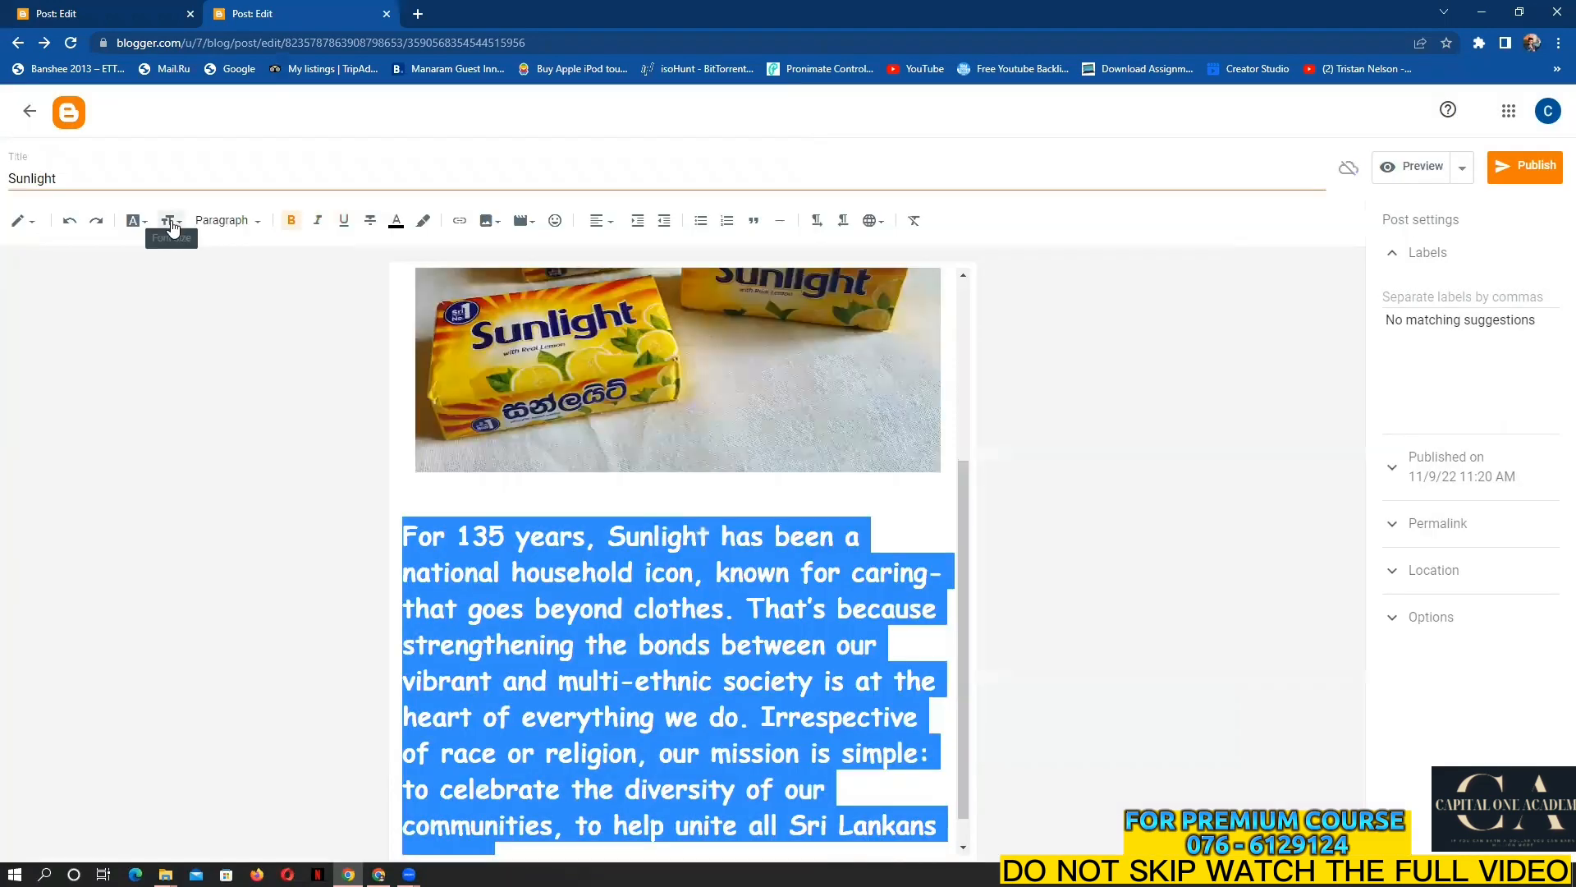
{"action": "left_click", "coordinate": [171, 222]}
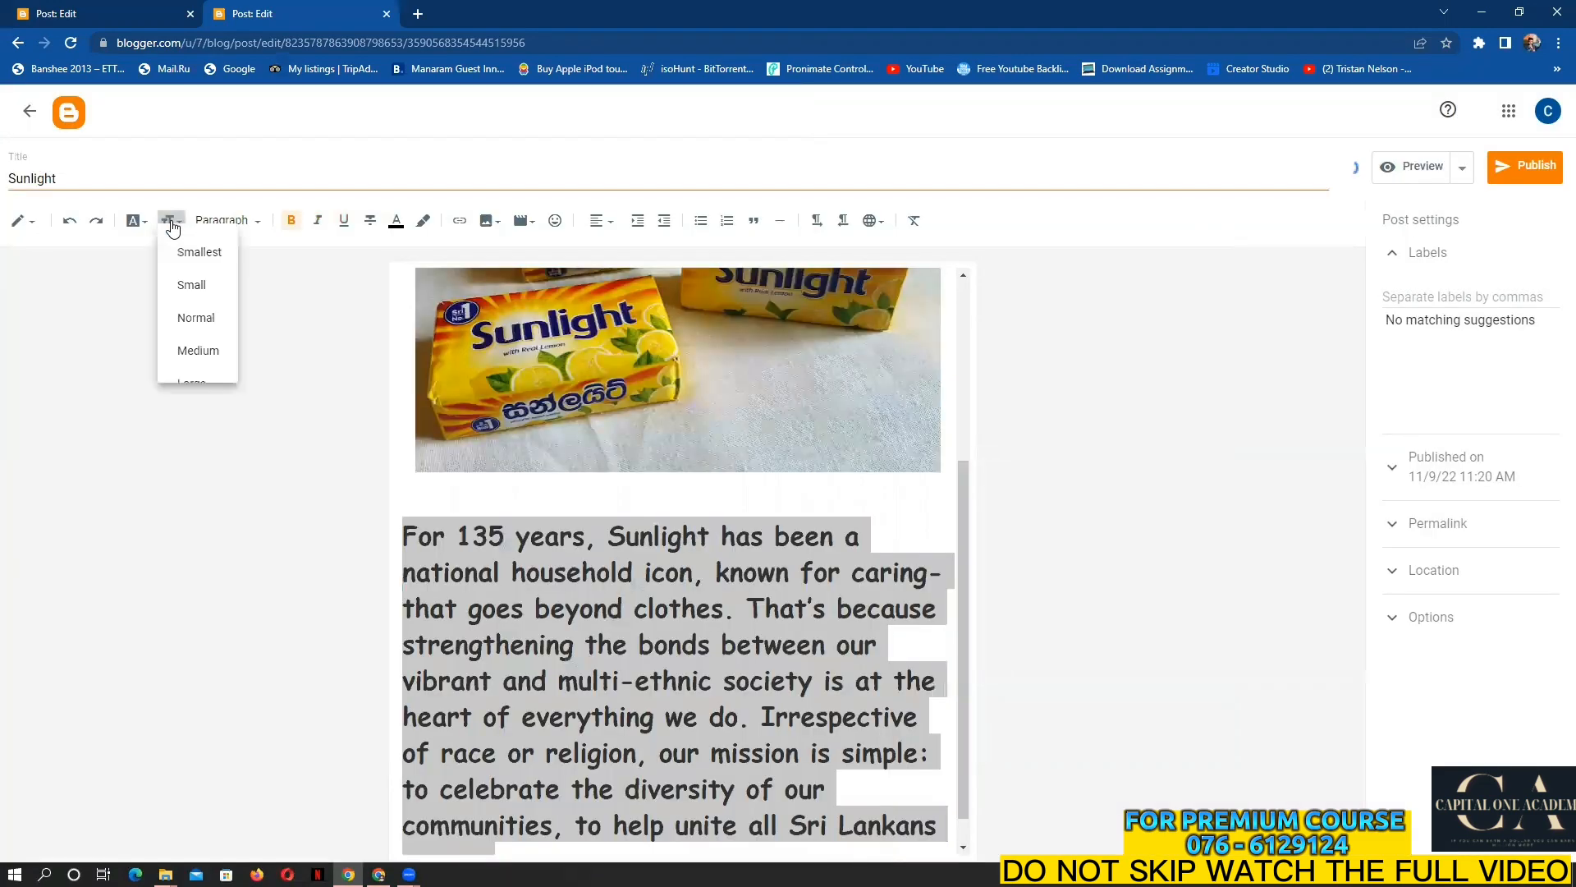
{"action": "left_click", "coordinate": [204, 324]}
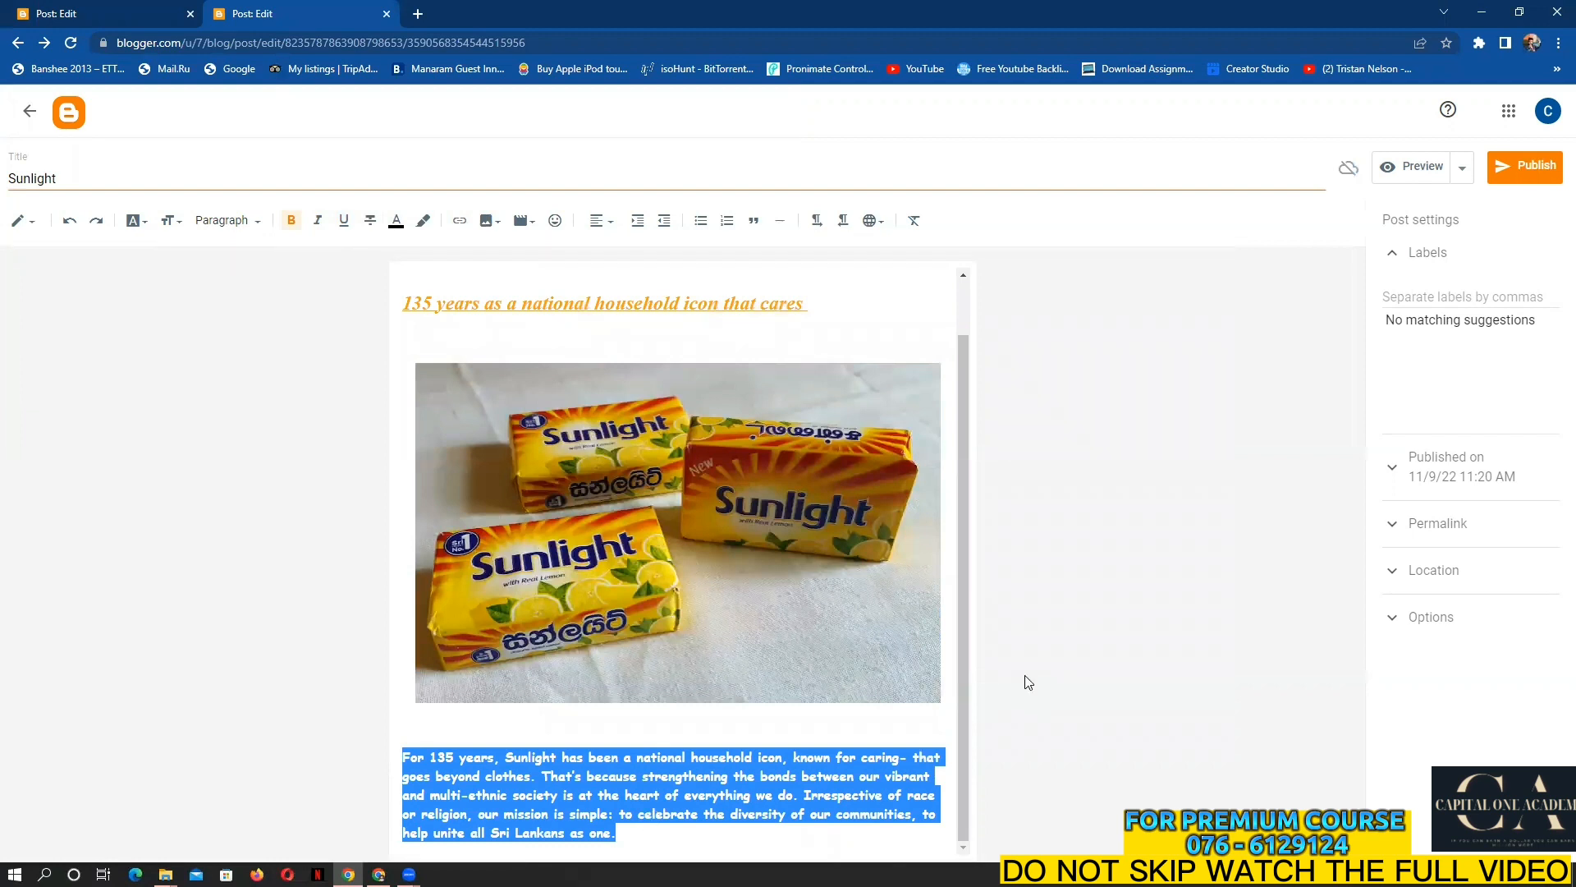
Add a blank line after the paragraph and return to the top of the Sunlight post
{"action": "left_click", "coordinate": [767, 822]}
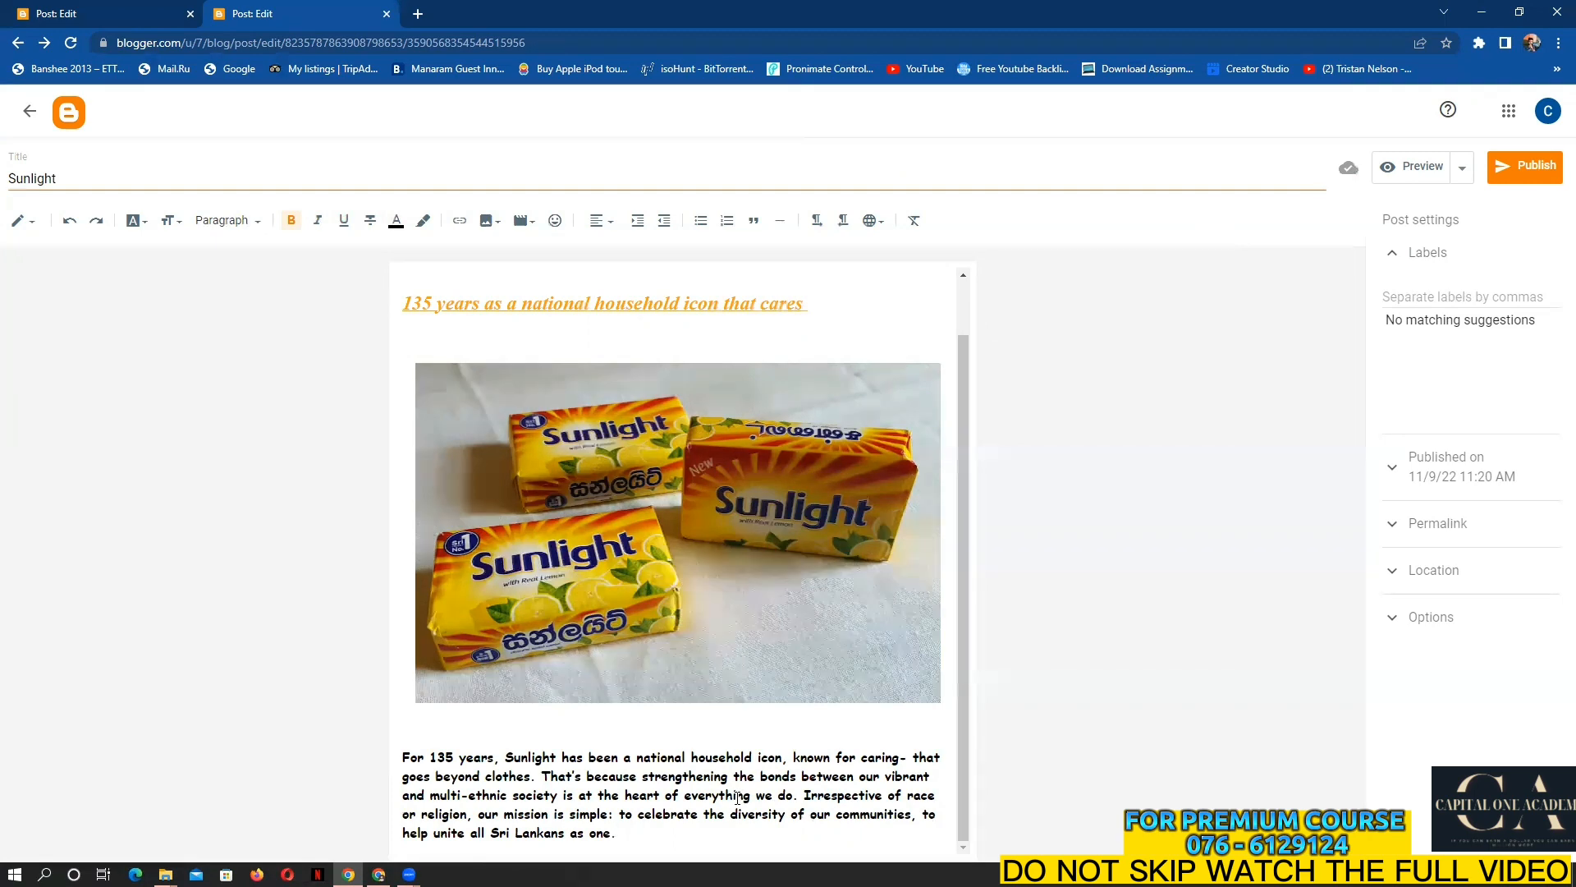
{"action": "key", "text": "Return"}
{"action": "key", "text": "Return"}
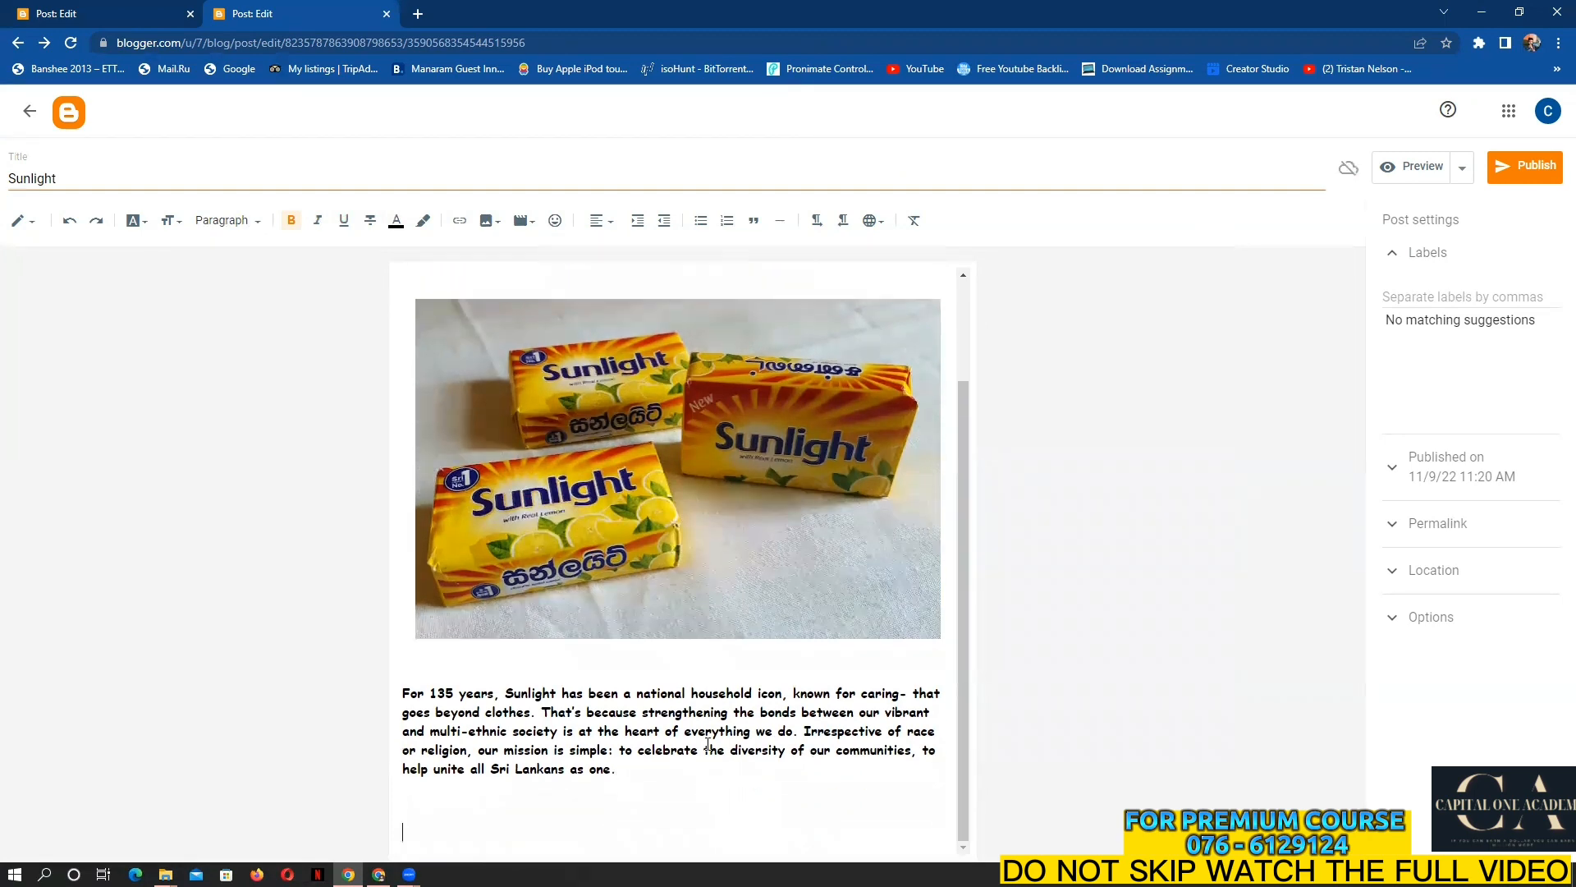
{"action": "left_click", "coordinate": [98, 14]}
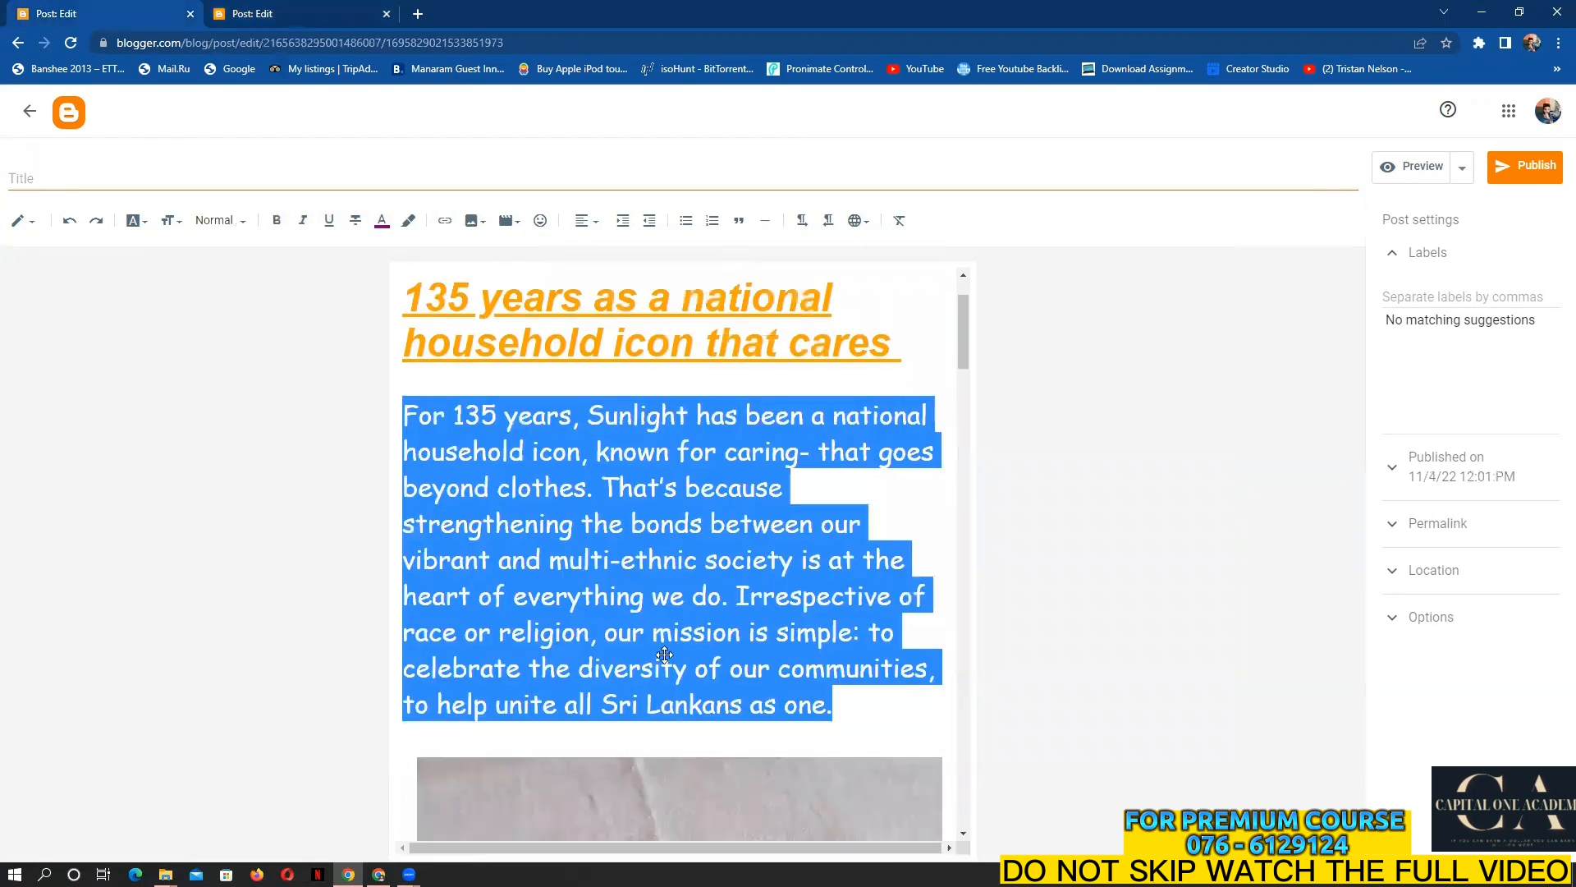
{"action": "scroll", "coordinate": [664, 655], "scroll_direction": "down", "scroll_amount": 5}
{"action": "scroll", "coordinate": [665, 654], "scroll_direction": "down", "scroll_amount": 3}
{"action": "left_click", "coordinate": [316, 10]}
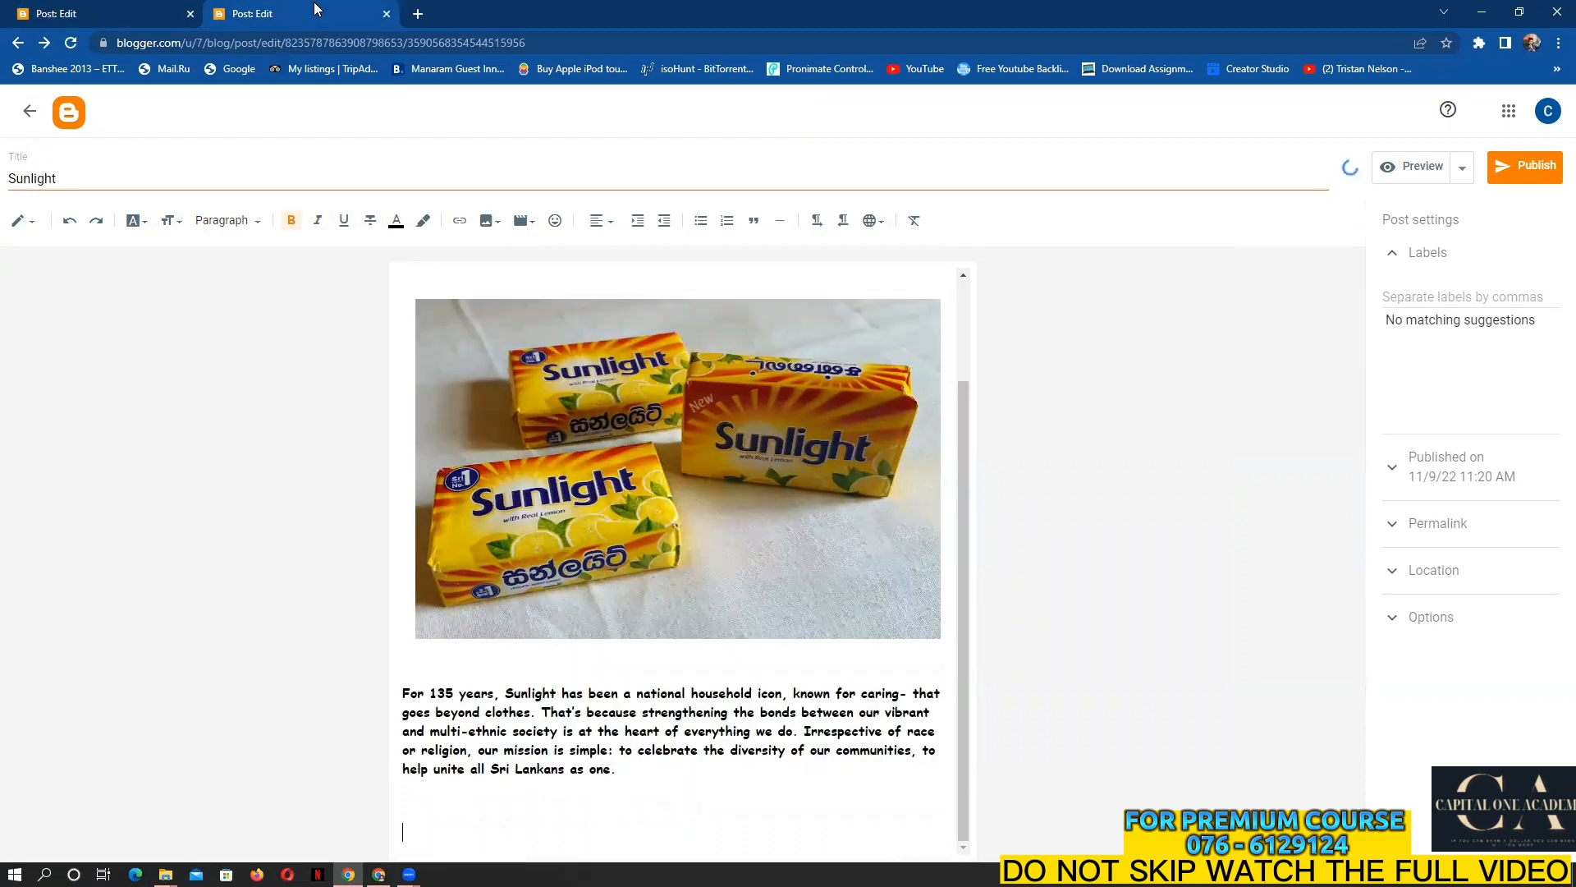
{"action": "scroll", "coordinate": [689, 671], "scroll_direction": "up", "scroll_amount": 1}
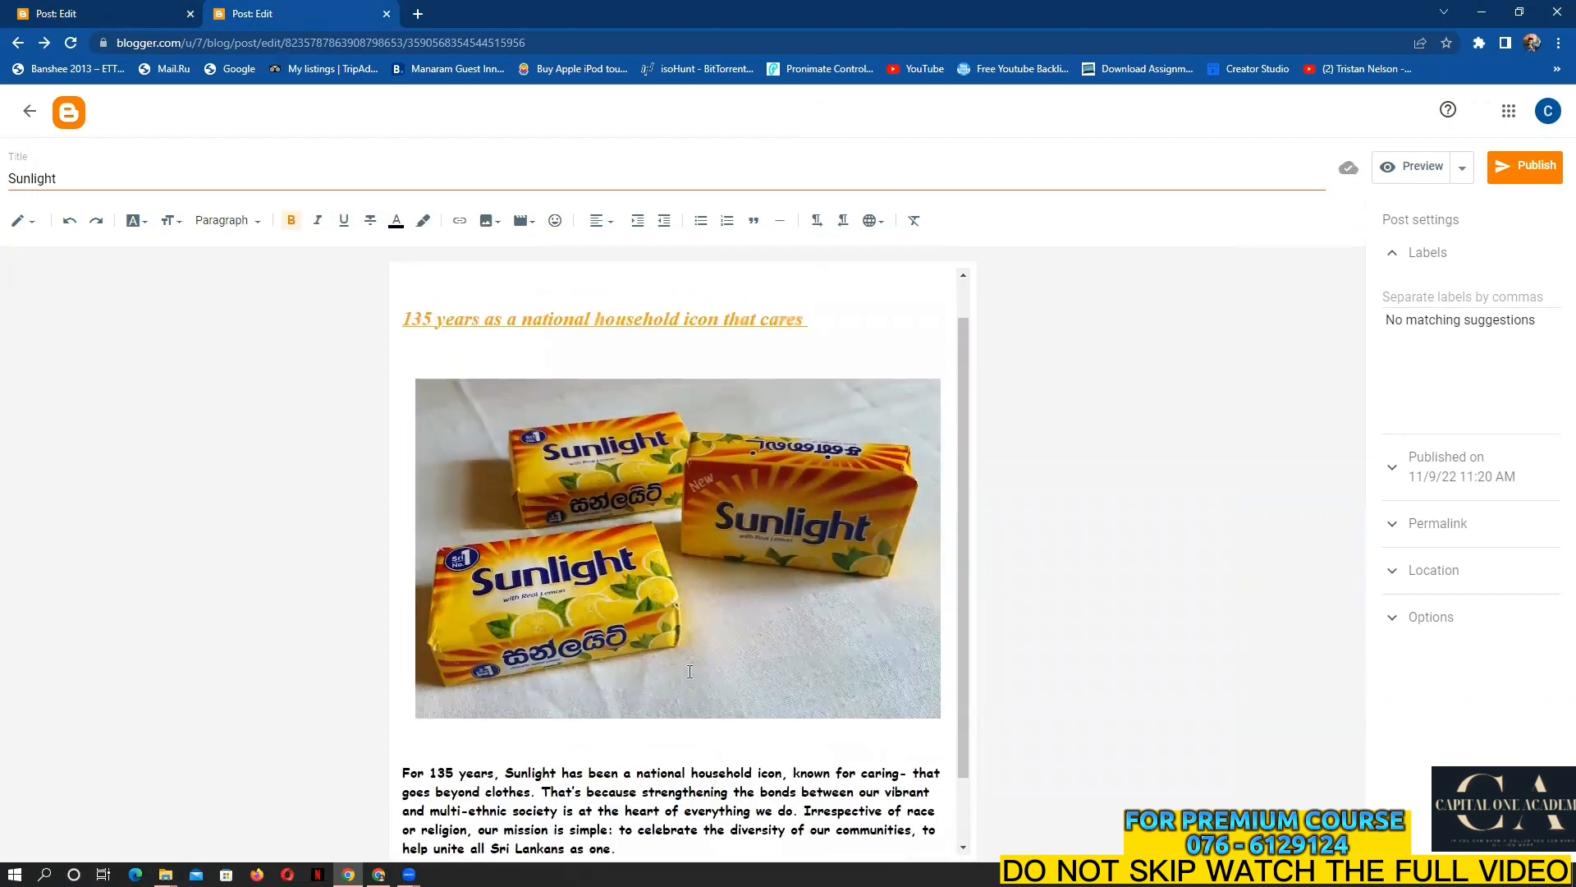
{"action": "scroll", "coordinate": [690, 672], "scroll_direction": "up", "scroll_amount": 1}
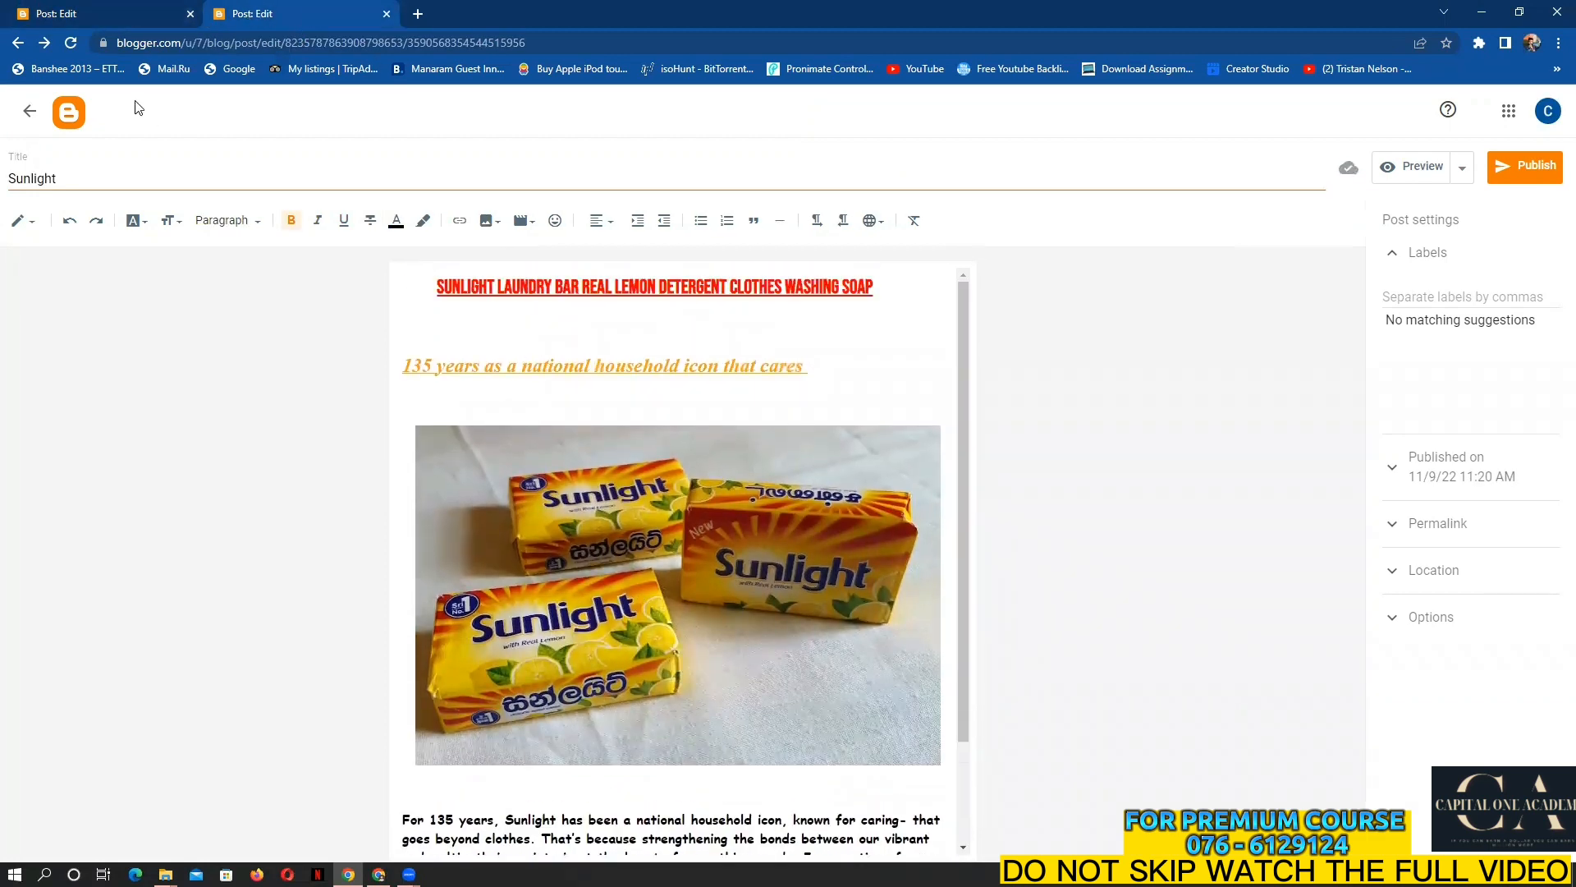
Upload photos 20221023_102205, _102207, _102210, _102250 and _102310 from the computer
{"action": "left_click", "coordinate": [489, 220]}
{"action": "left_click", "coordinate": [532, 260]}
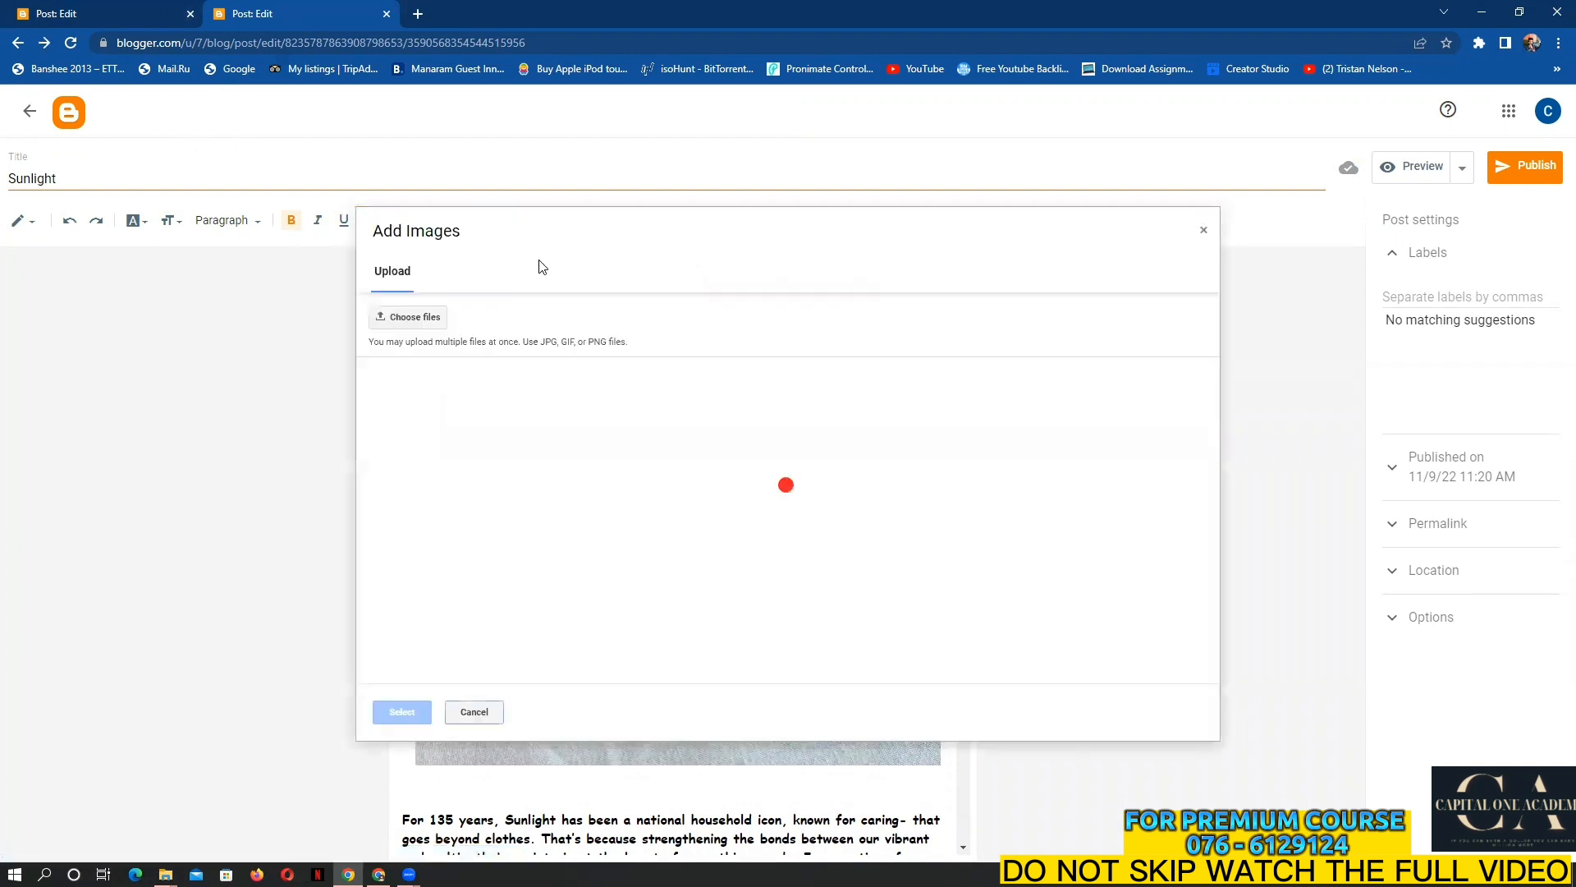
{"action": "left_click", "coordinate": [419, 318]}
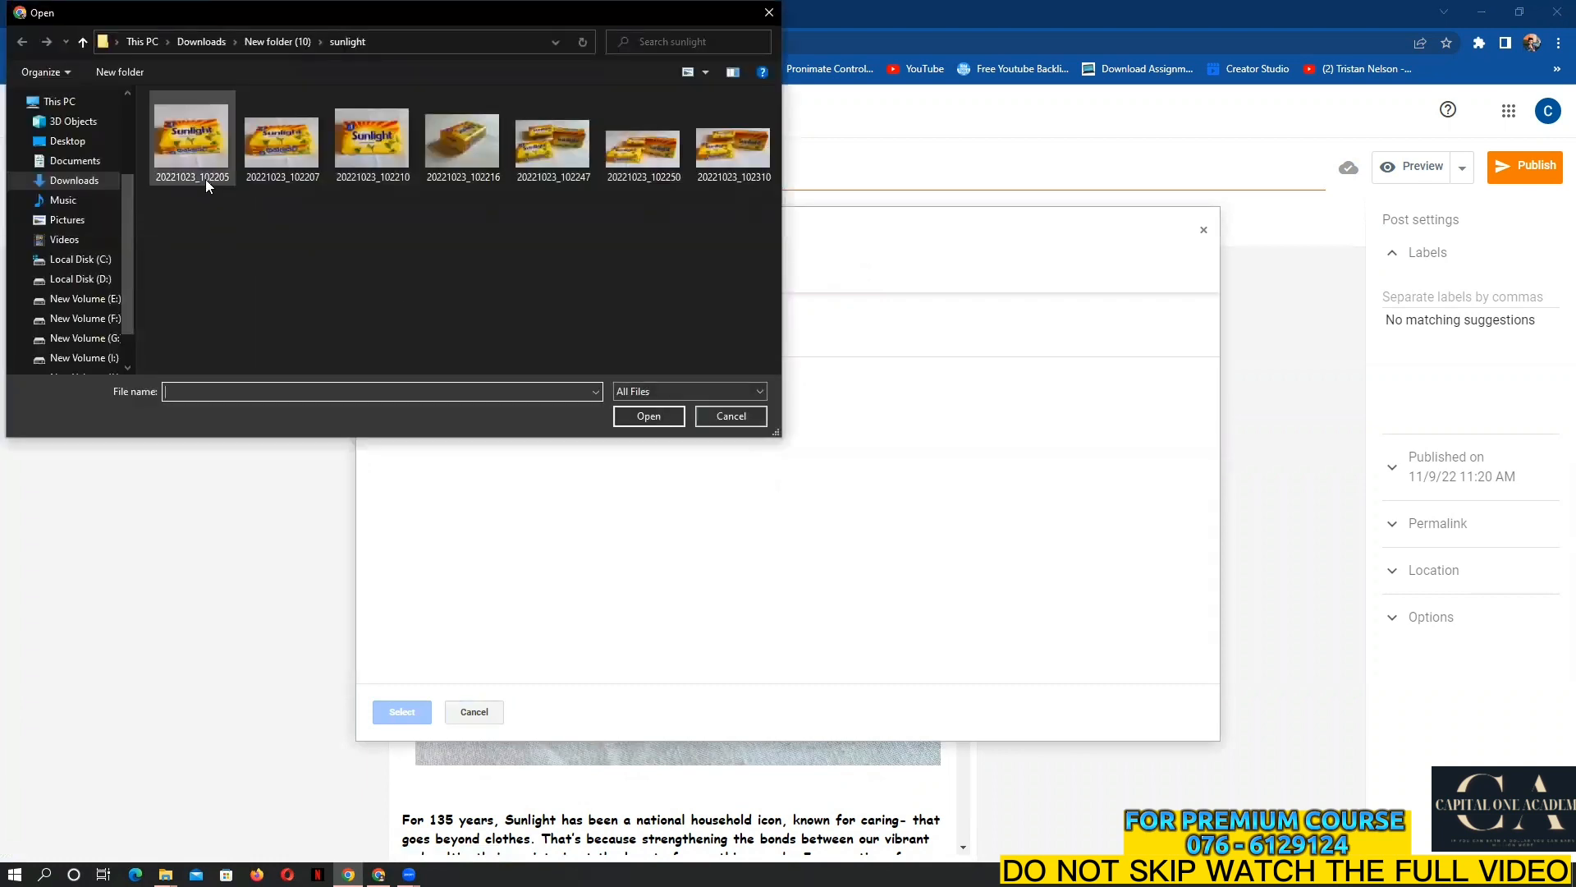
{"action": "left_click", "coordinate": [205, 179]}
{"action": "left_click", "coordinate": [316, 176], "text": "ctrl"}
{"action": "left_click", "coordinate": [371, 169], "text": "ctrl"}
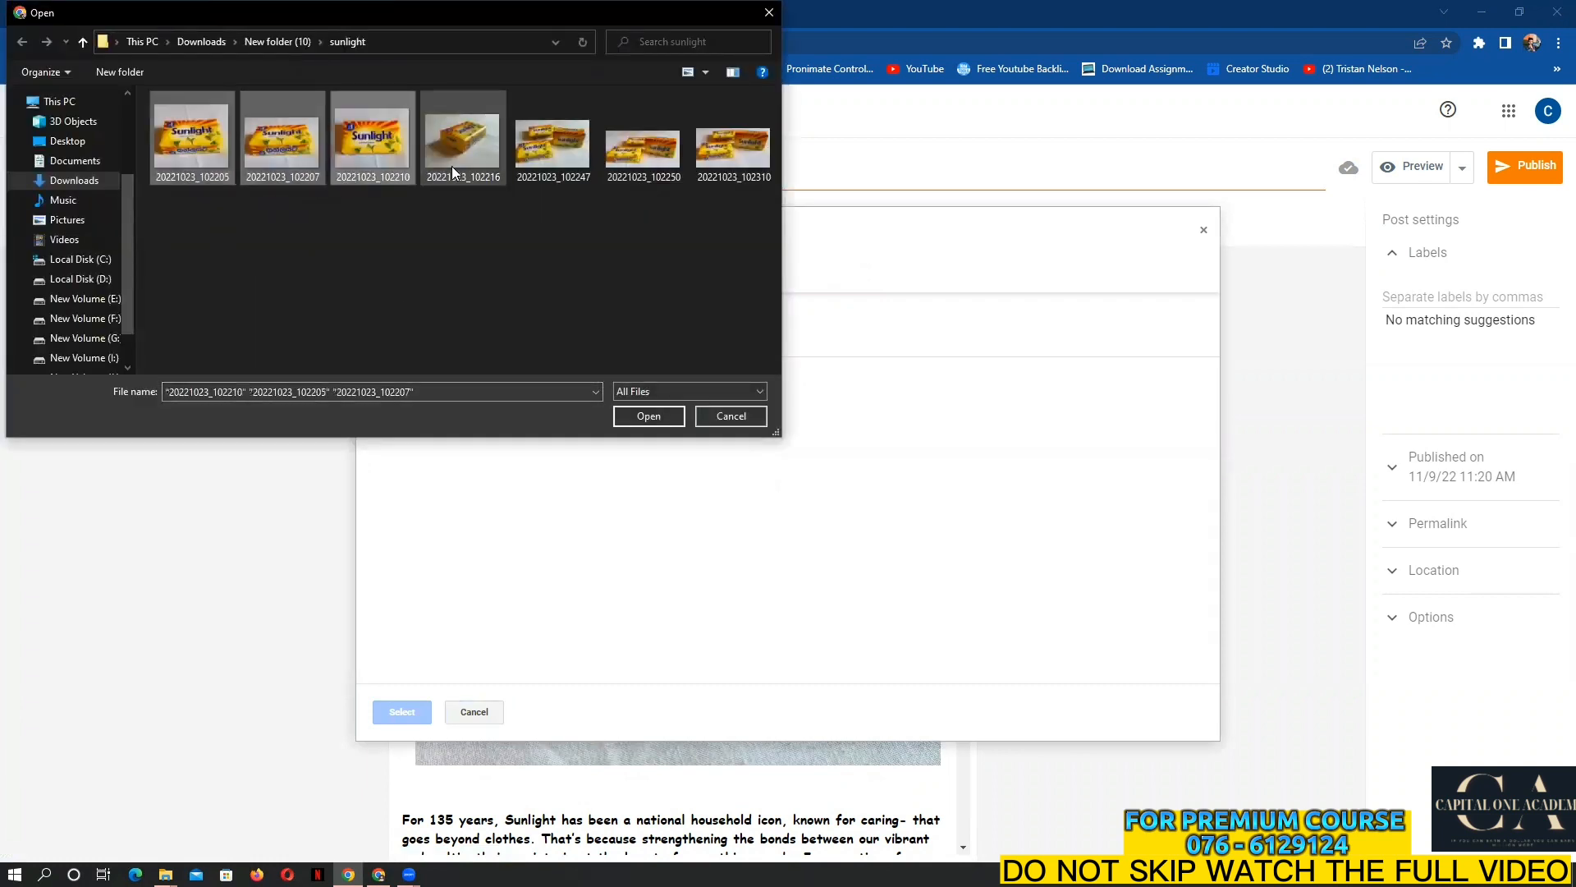
{"action": "left_click", "coordinate": [631, 166], "text": "ctrl"}
{"action": "left_click", "coordinate": [730, 162], "text": "ctrl"}
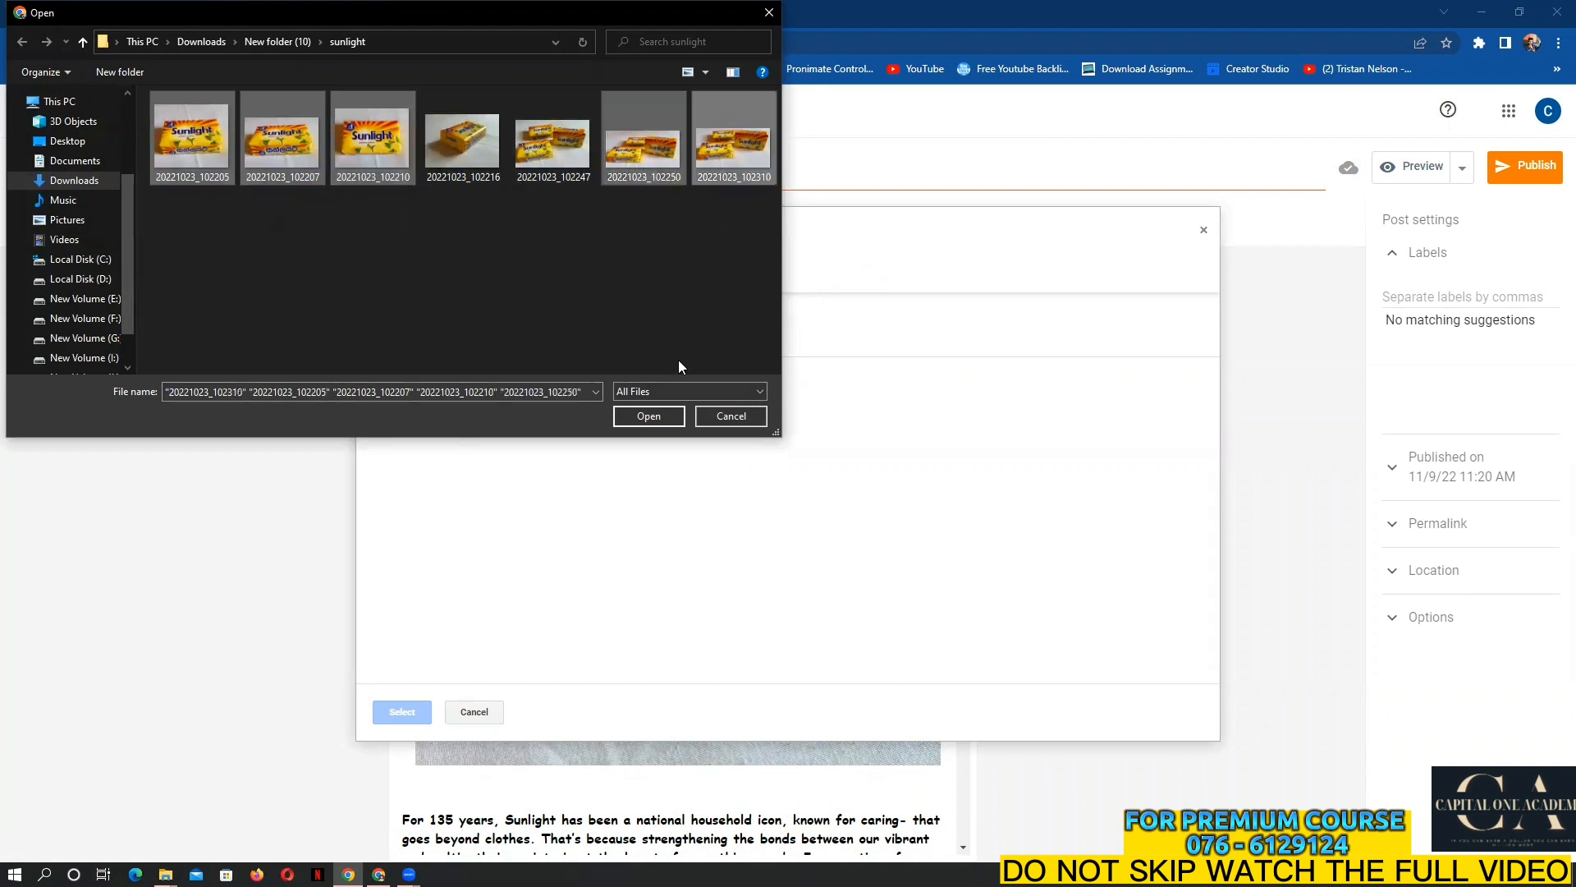
{"action": "left_click", "coordinate": [650, 417]}
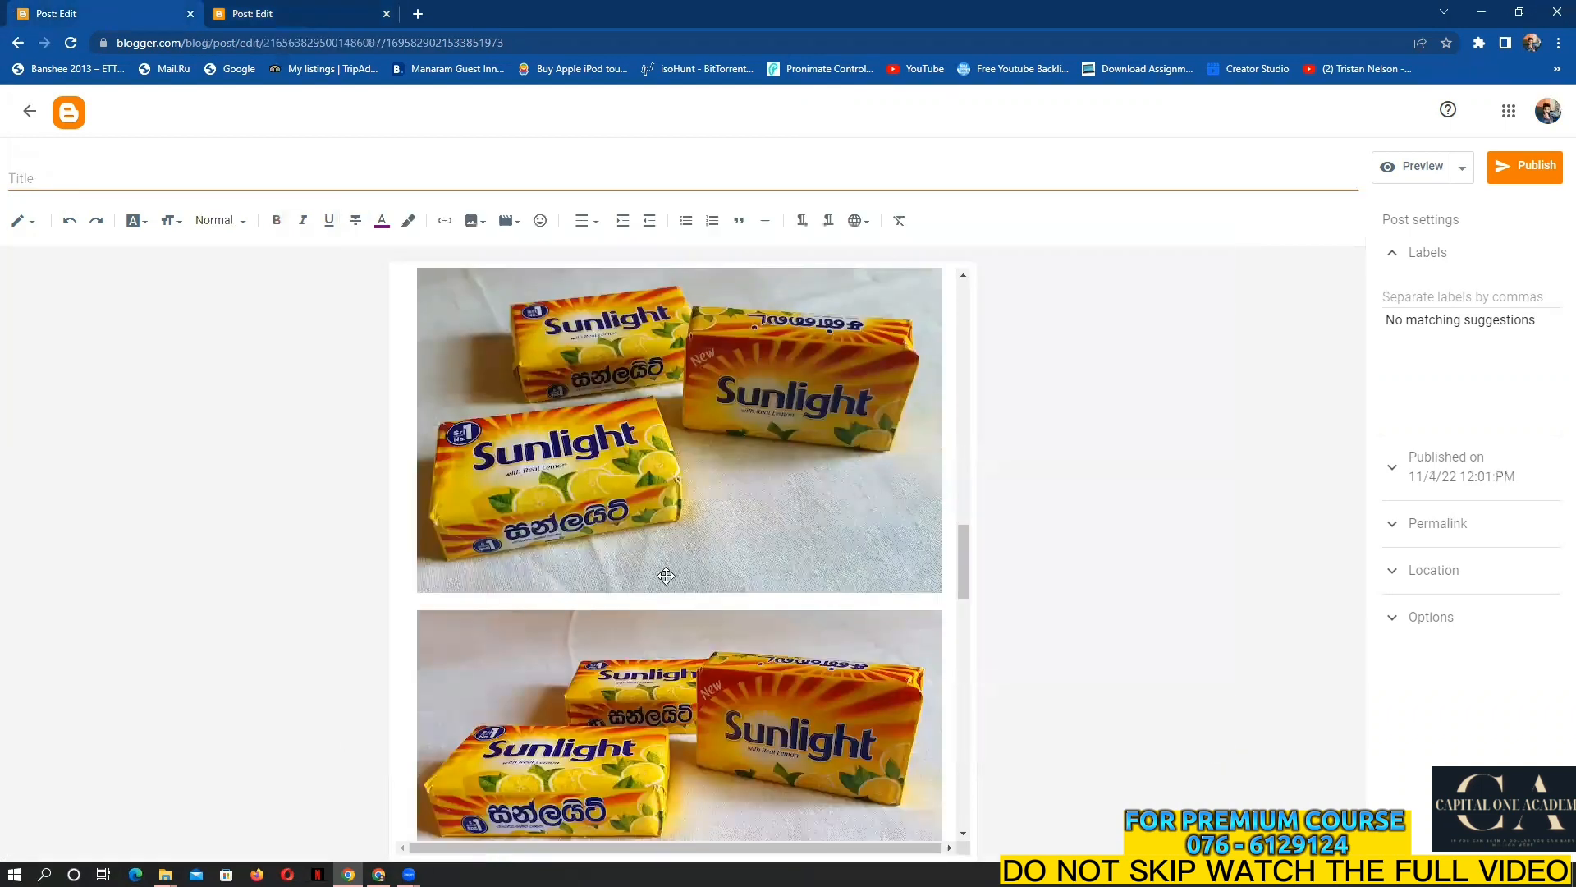
Correct the spelling 'ebay' to 'eBay' in the payment methods sentence
{"action": "scroll", "coordinate": [666, 576], "scroll_direction": "down", "scroll_amount": 10}
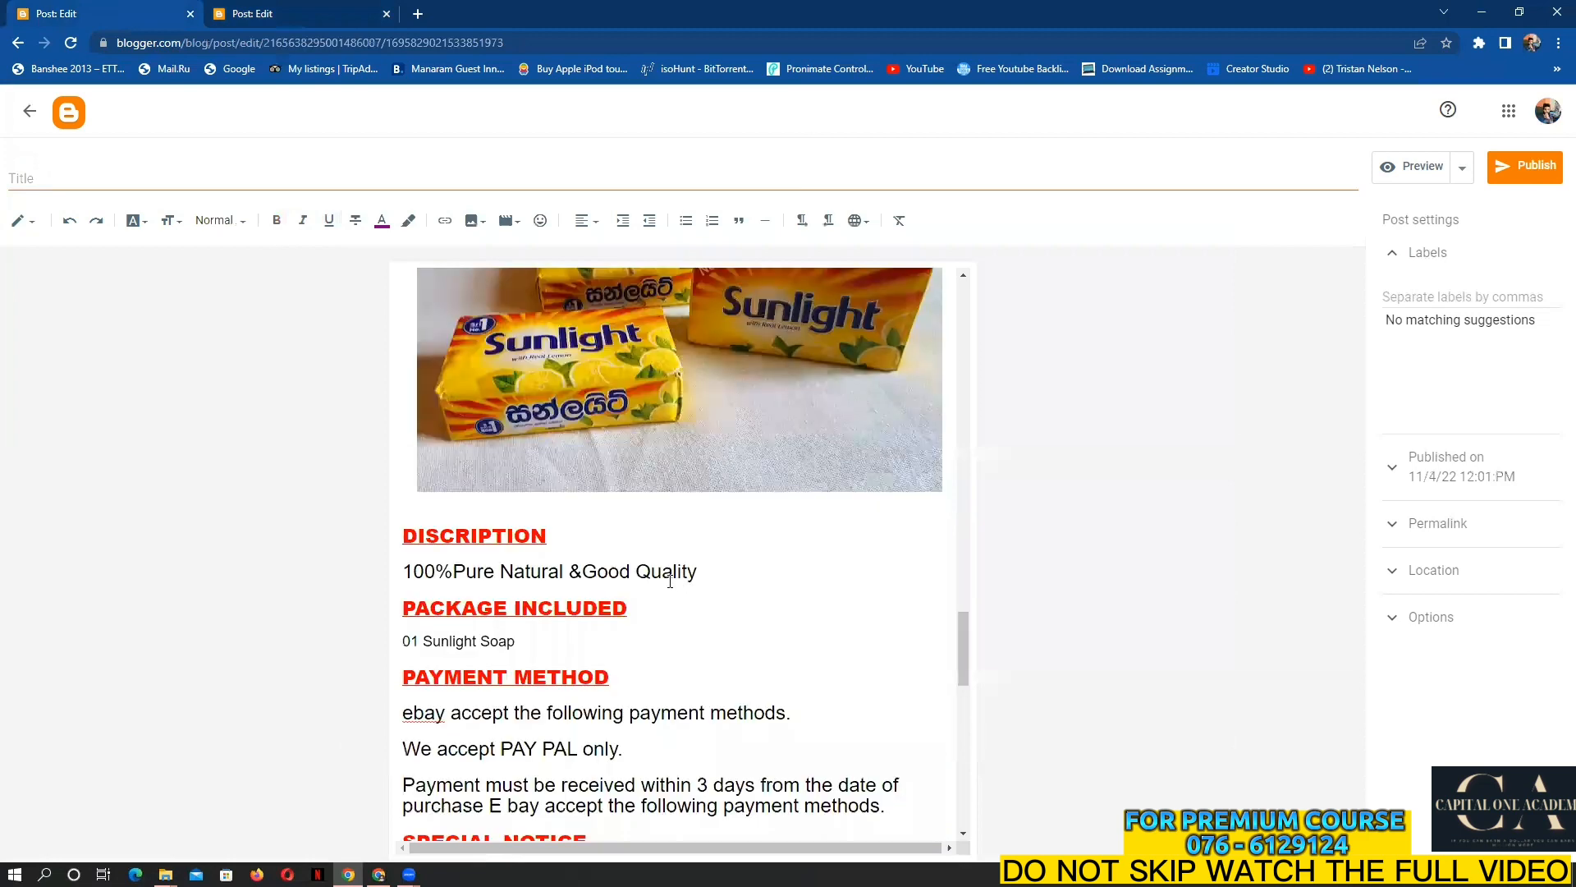
{"action": "scroll", "coordinate": [589, 542], "scroll_direction": "down", "scroll_amount": 2}
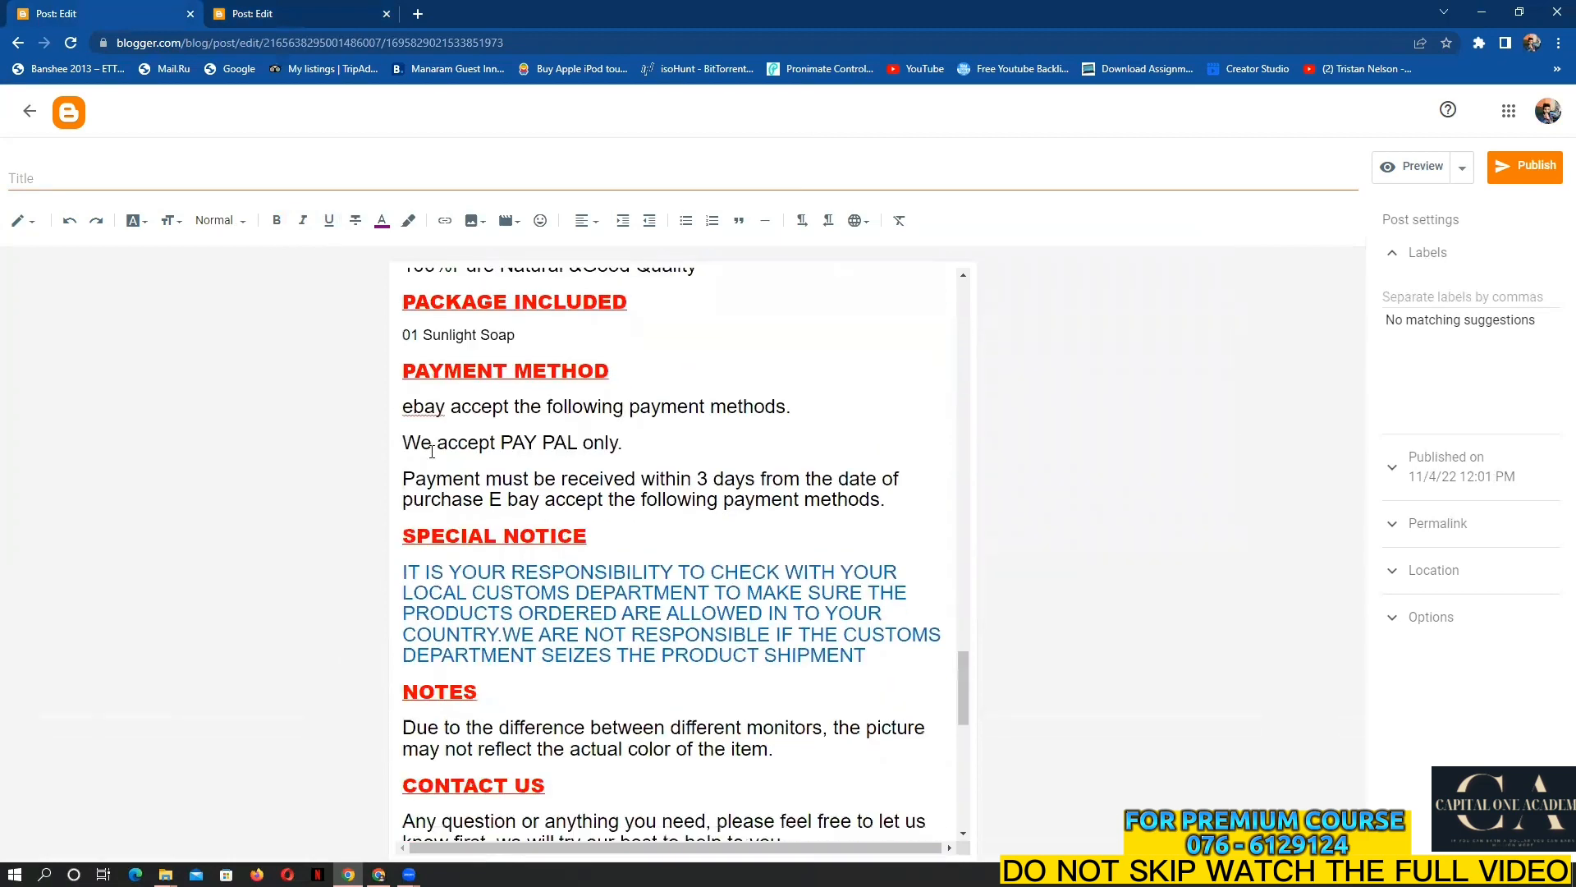
{"action": "right_click", "coordinate": [429, 403]}
{"action": "left_click", "coordinate": [462, 420]}
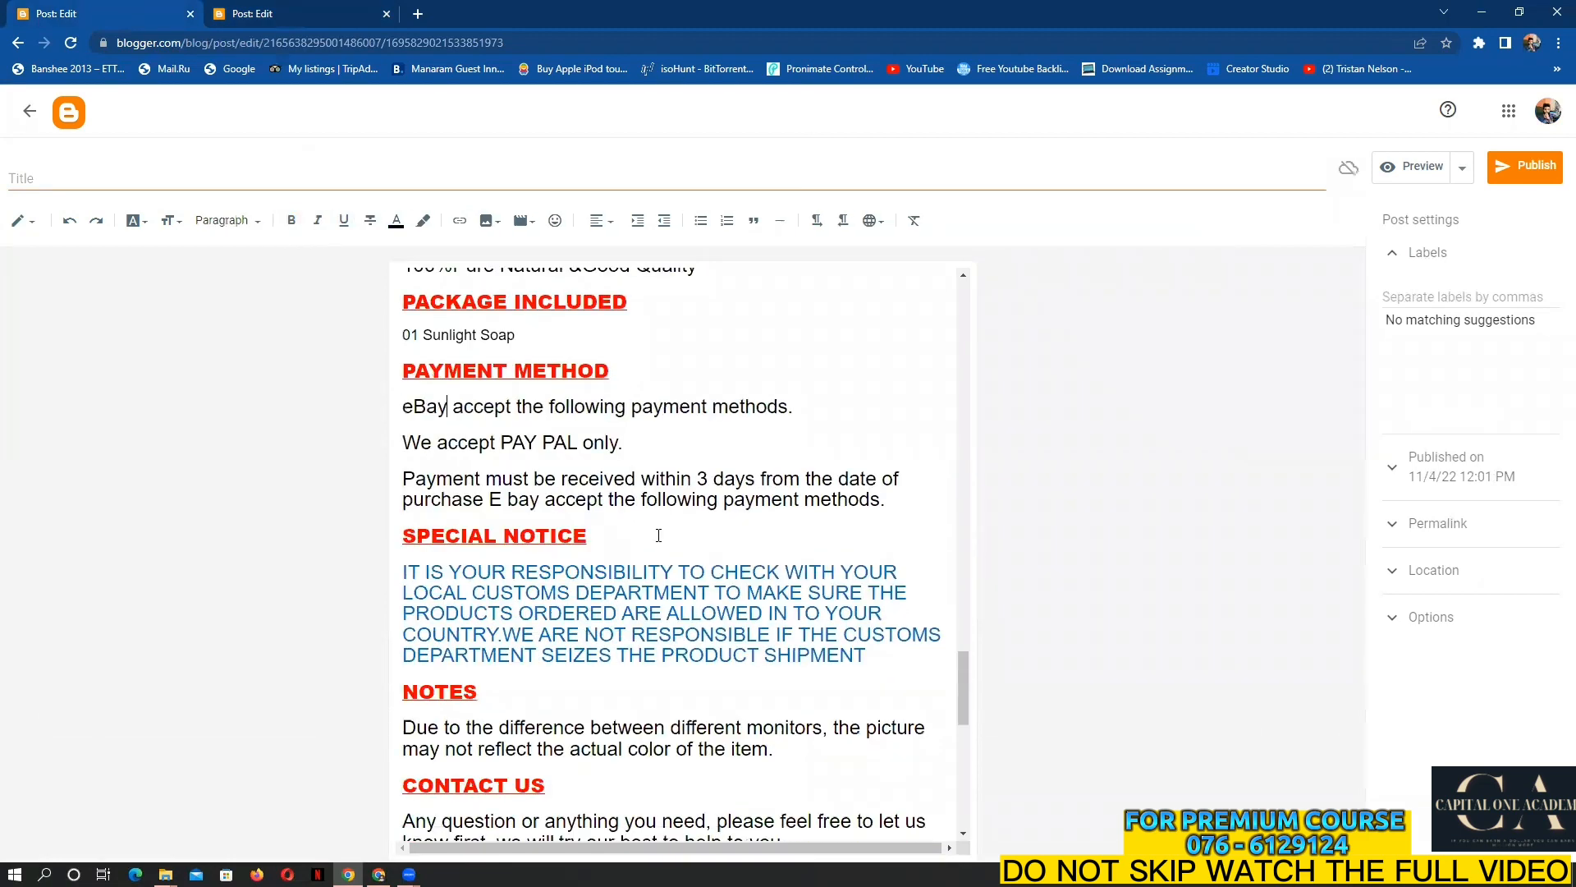
Select the policy text from DISCRIPTION through the SPECIAL NOTICE paragraph
{"action": "scroll", "coordinate": [659, 535], "scroll_direction": "down", "scroll_amount": 9}
{"action": "scroll", "coordinate": [657, 535], "scroll_direction": "up", "scroll_amount": 3}
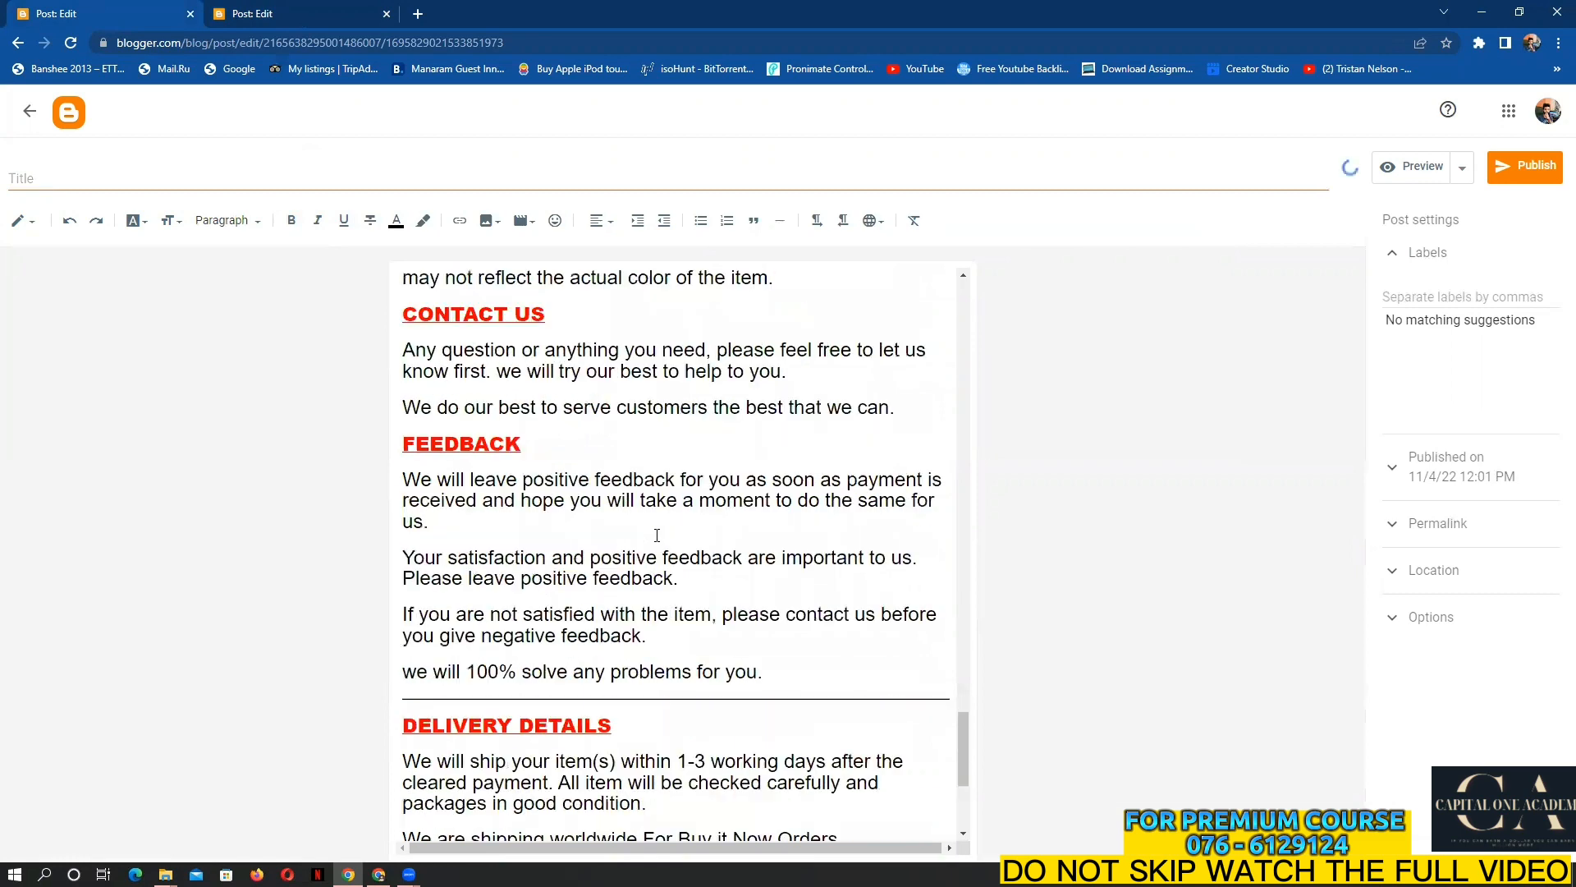
{"action": "scroll", "coordinate": [657, 535], "scroll_direction": "up", "scroll_amount": 7}
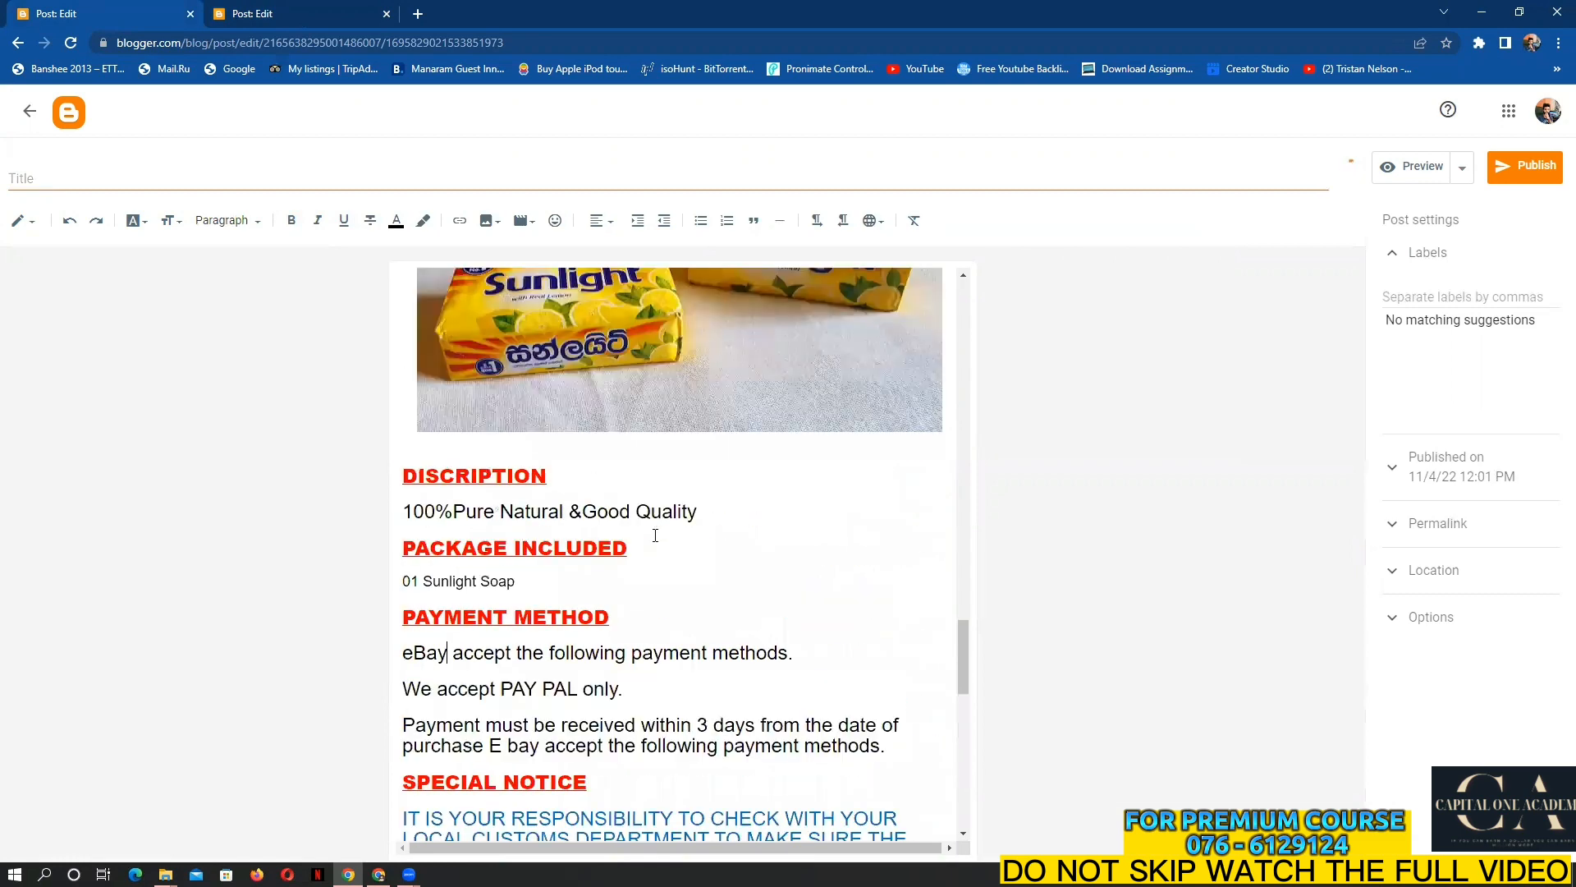
{"action": "scroll", "coordinate": [458, 292], "scroll_direction": "down", "scroll_amount": 1}
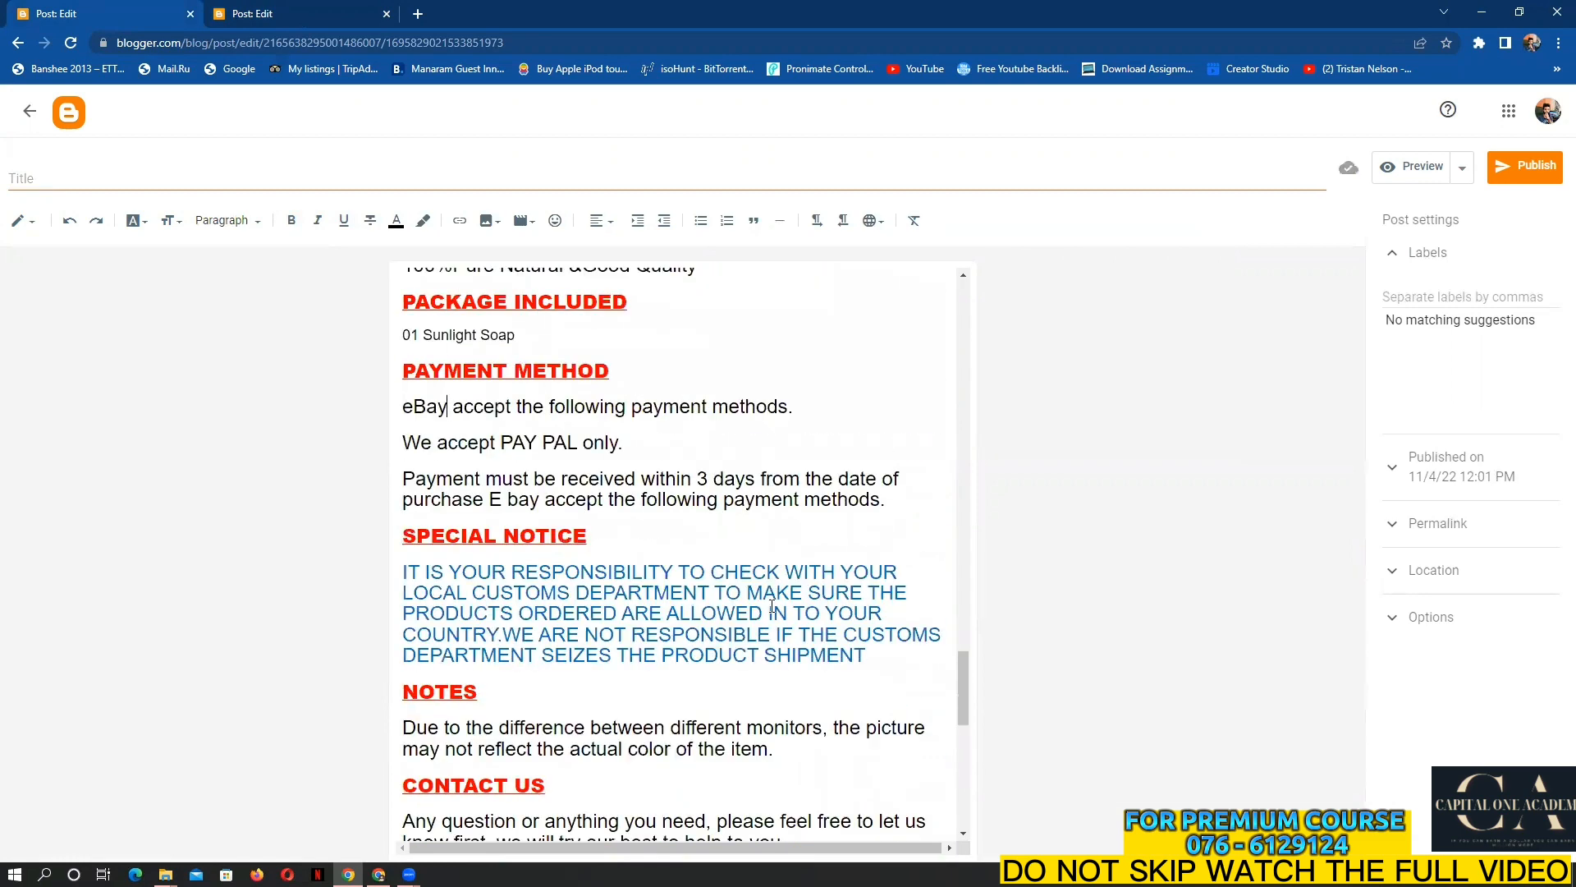
{"action": "scroll", "coordinate": [757, 596], "scroll_direction": "down", "scroll_amount": 6}
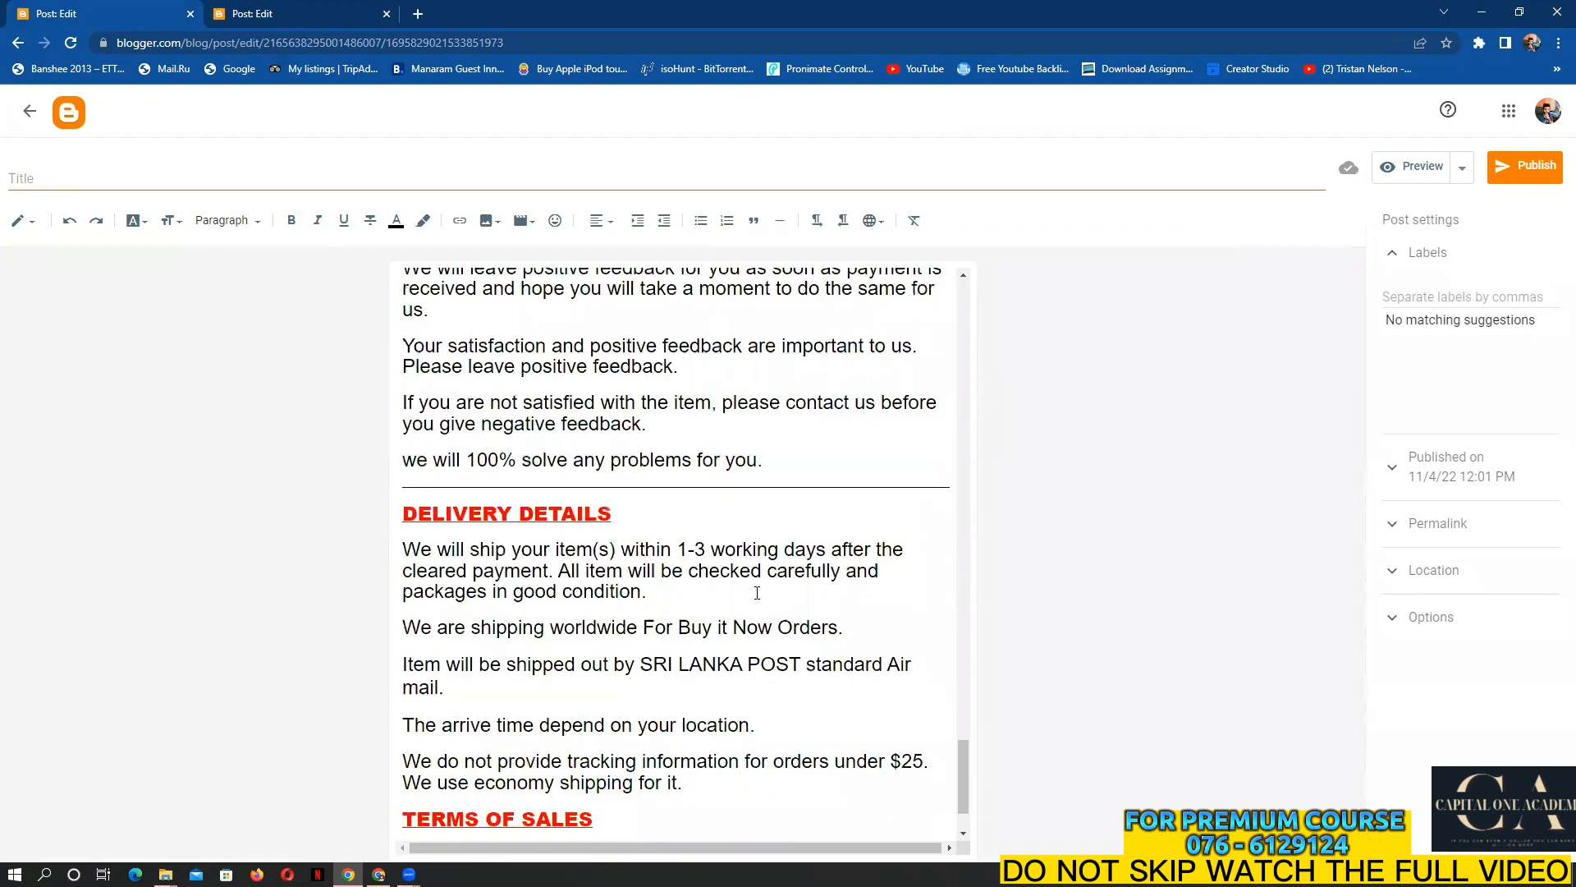
{"action": "scroll", "coordinate": [757, 592], "scroll_direction": "down", "scroll_amount": 1}
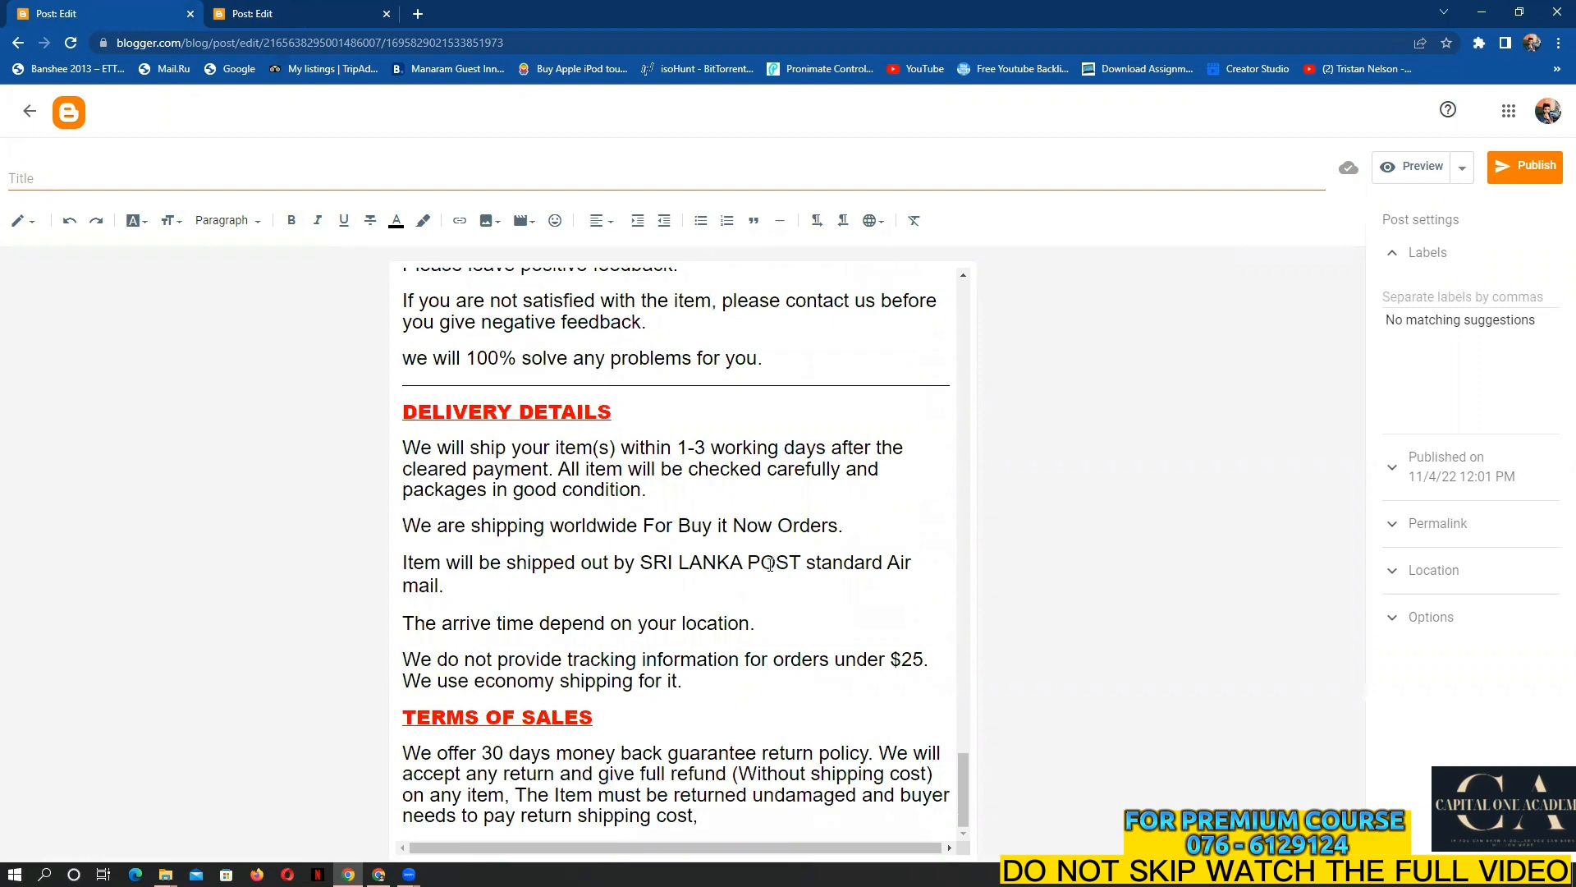
{"action": "scroll", "coordinate": [658, 588], "scroll_direction": "up", "scroll_amount": 5}
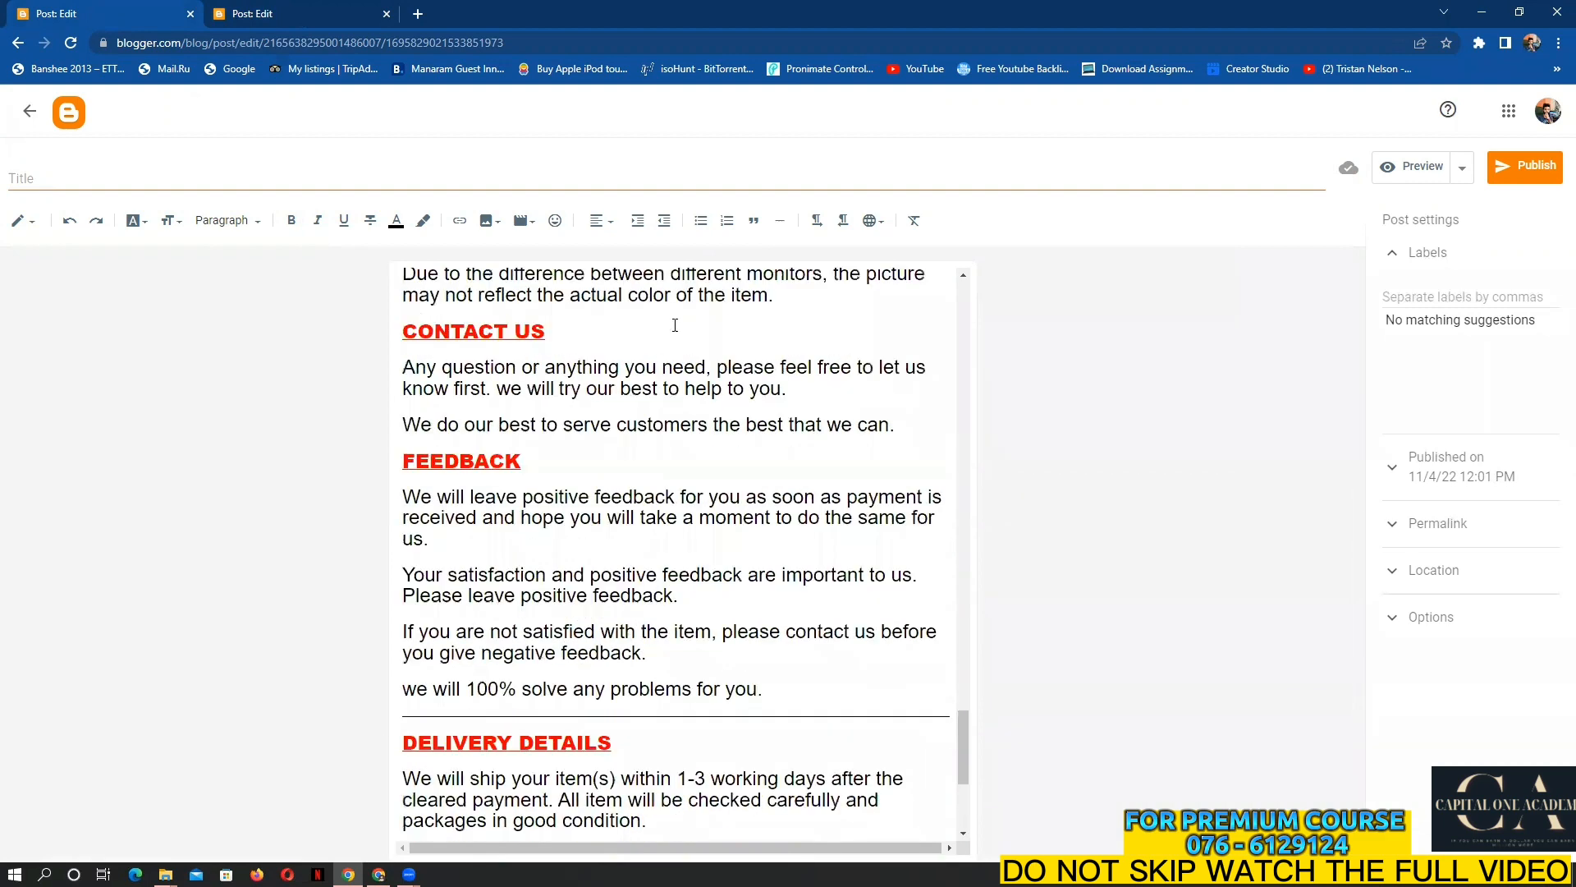
{"action": "scroll", "coordinate": [740, 511], "scroll_direction": "up", "scroll_amount": 8}
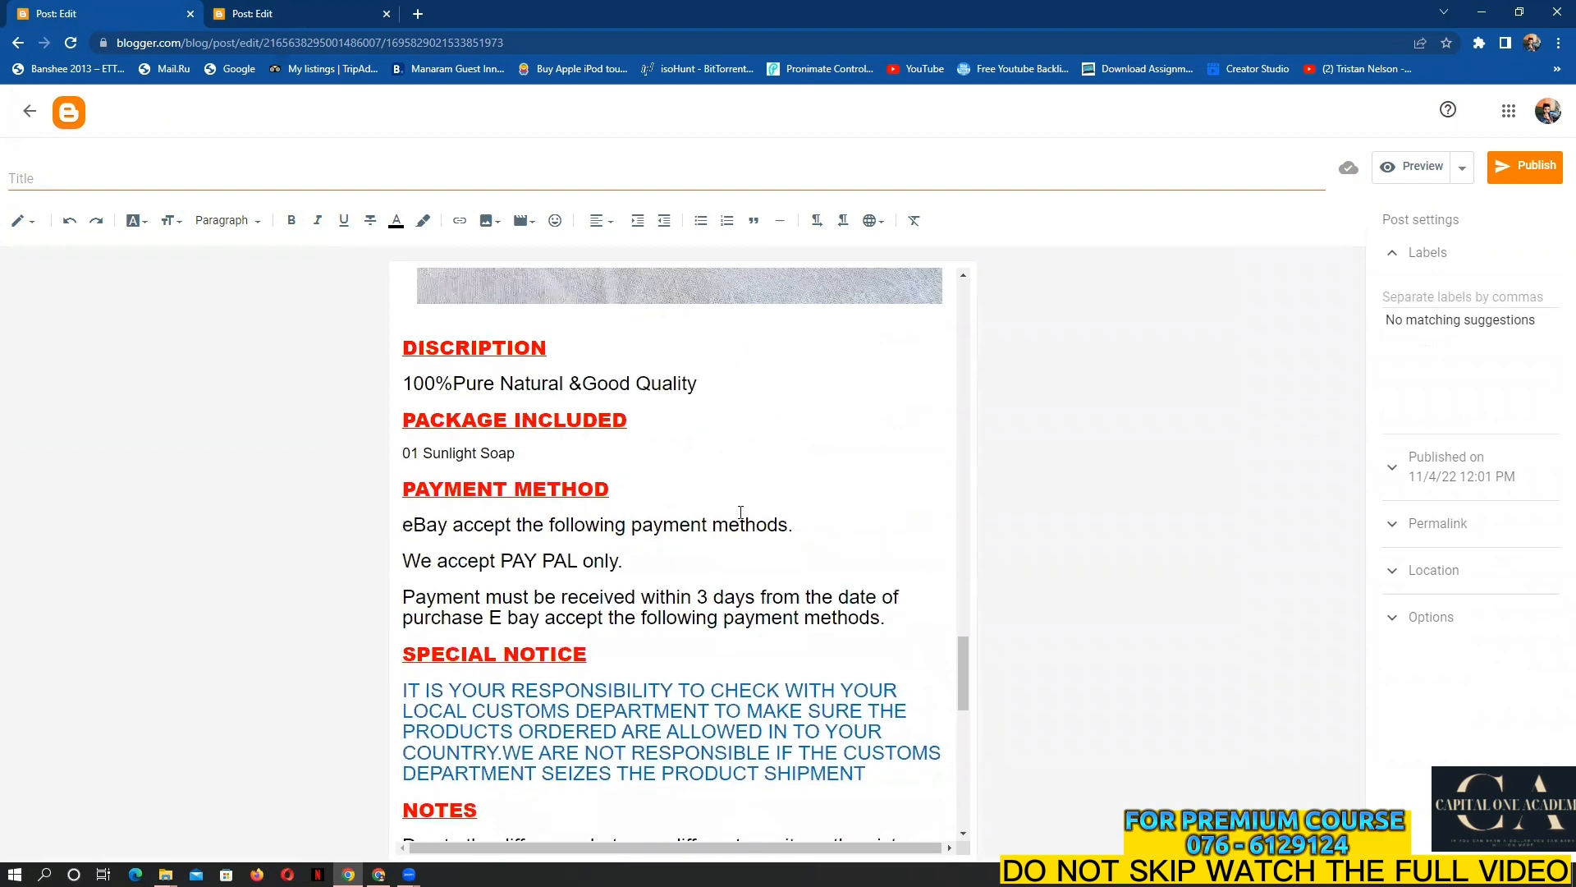
{"action": "scroll", "coordinate": [739, 511], "scroll_direction": "down", "scroll_amount": 3}
{"action": "scroll", "coordinate": [653, 535], "scroll_direction": "down", "scroll_amount": 1}
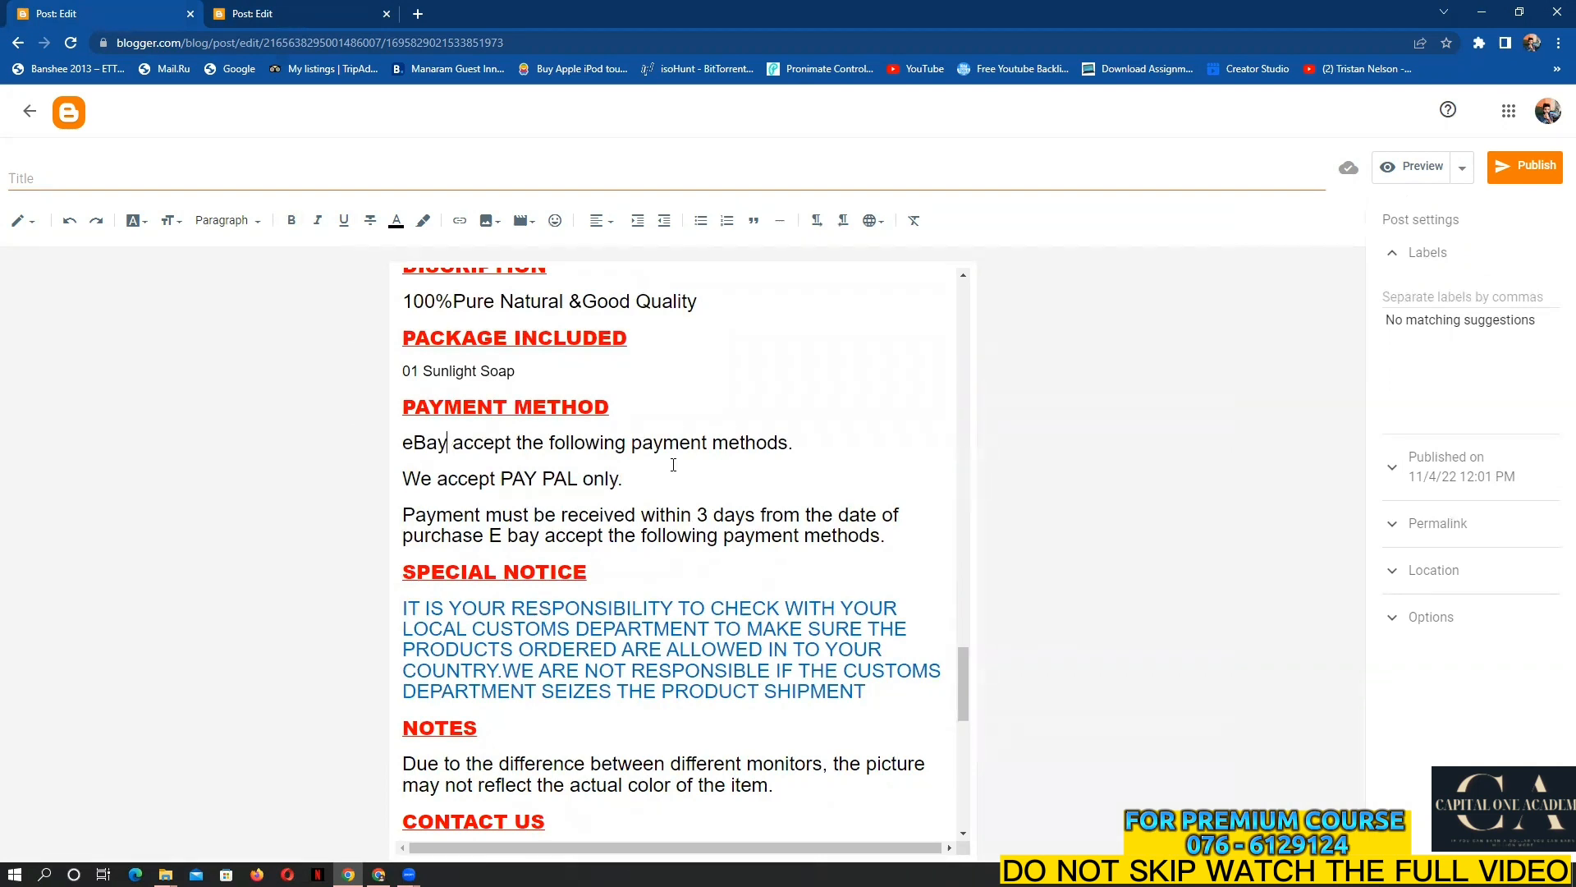
{"action": "scroll", "coordinate": [678, 469], "scroll_direction": "down", "scroll_amount": 2}
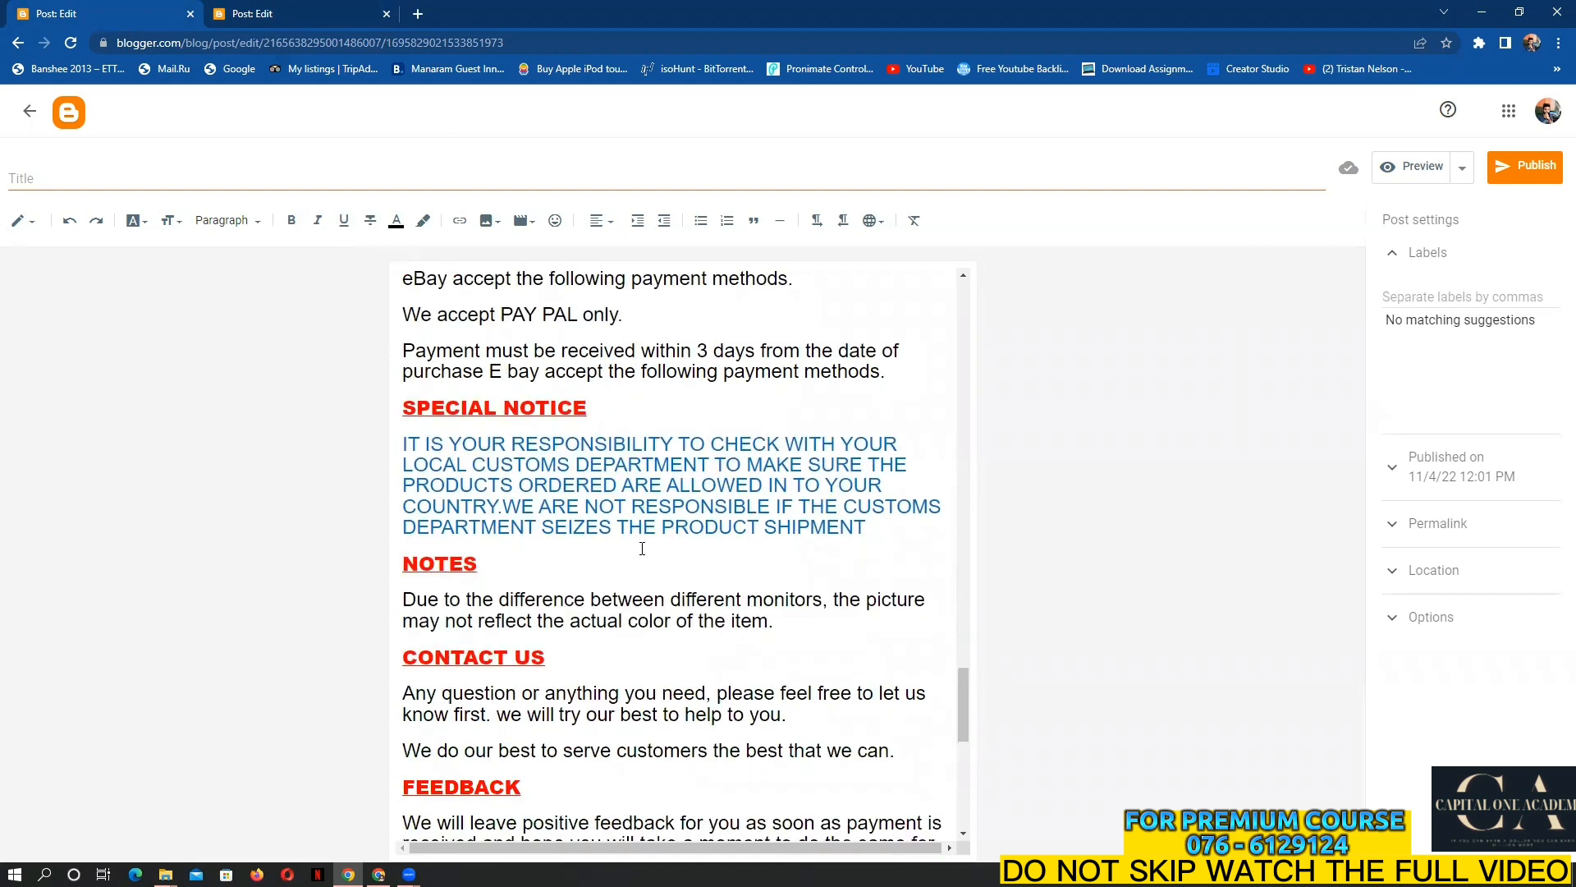
{"action": "scroll", "coordinate": [591, 525], "scroll_direction": "up", "scroll_amount": 8}
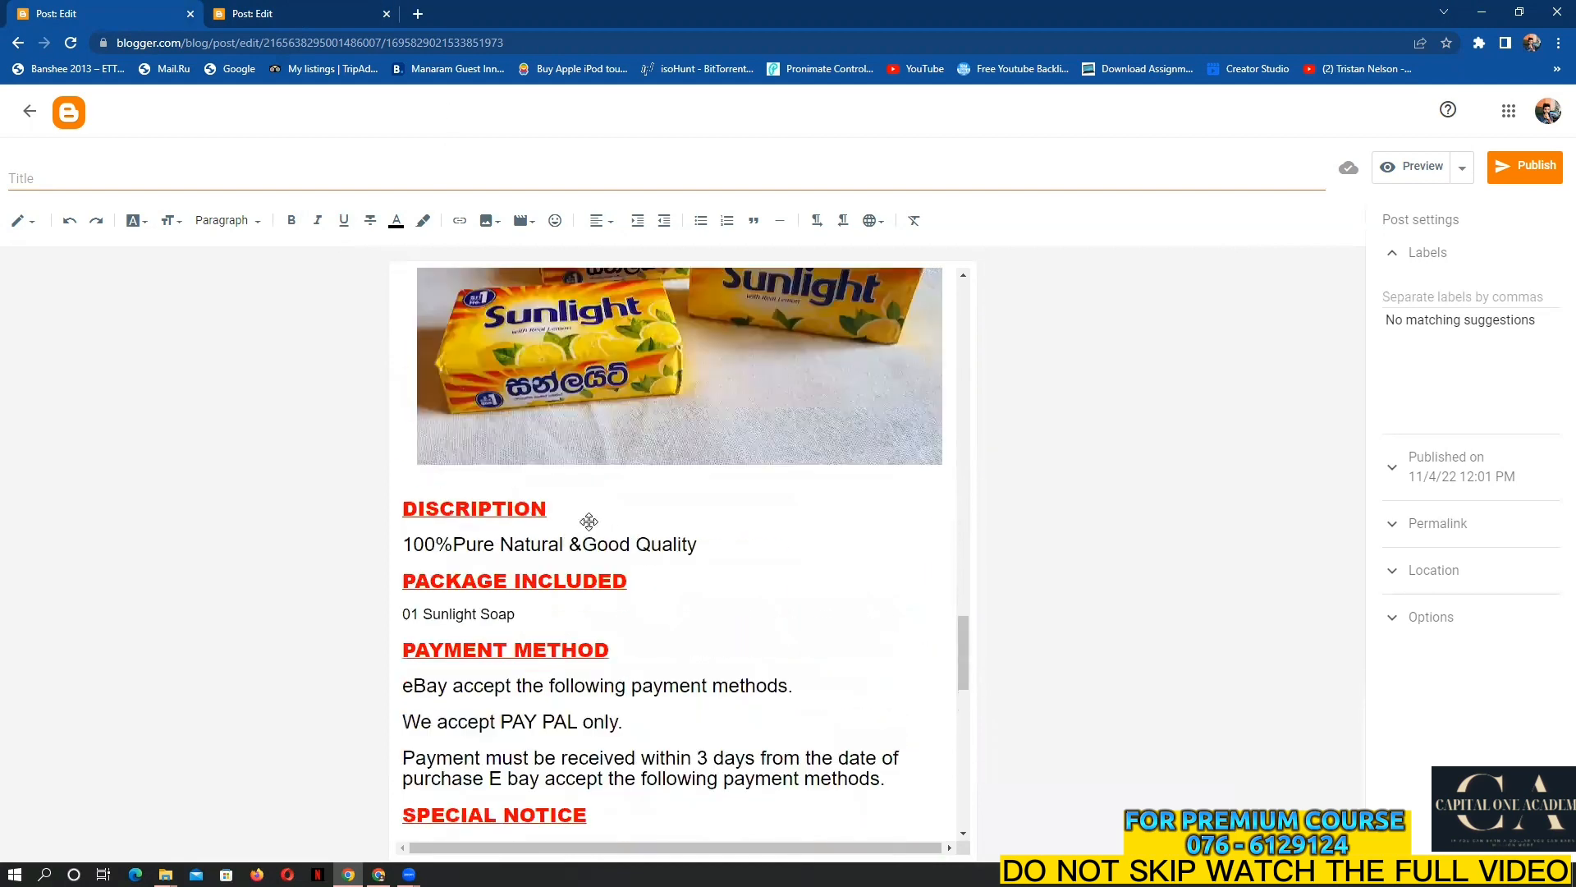
{"action": "scroll", "coordinate": [590, 522], "scroll_direction": "down", "scroll_amount": 3}
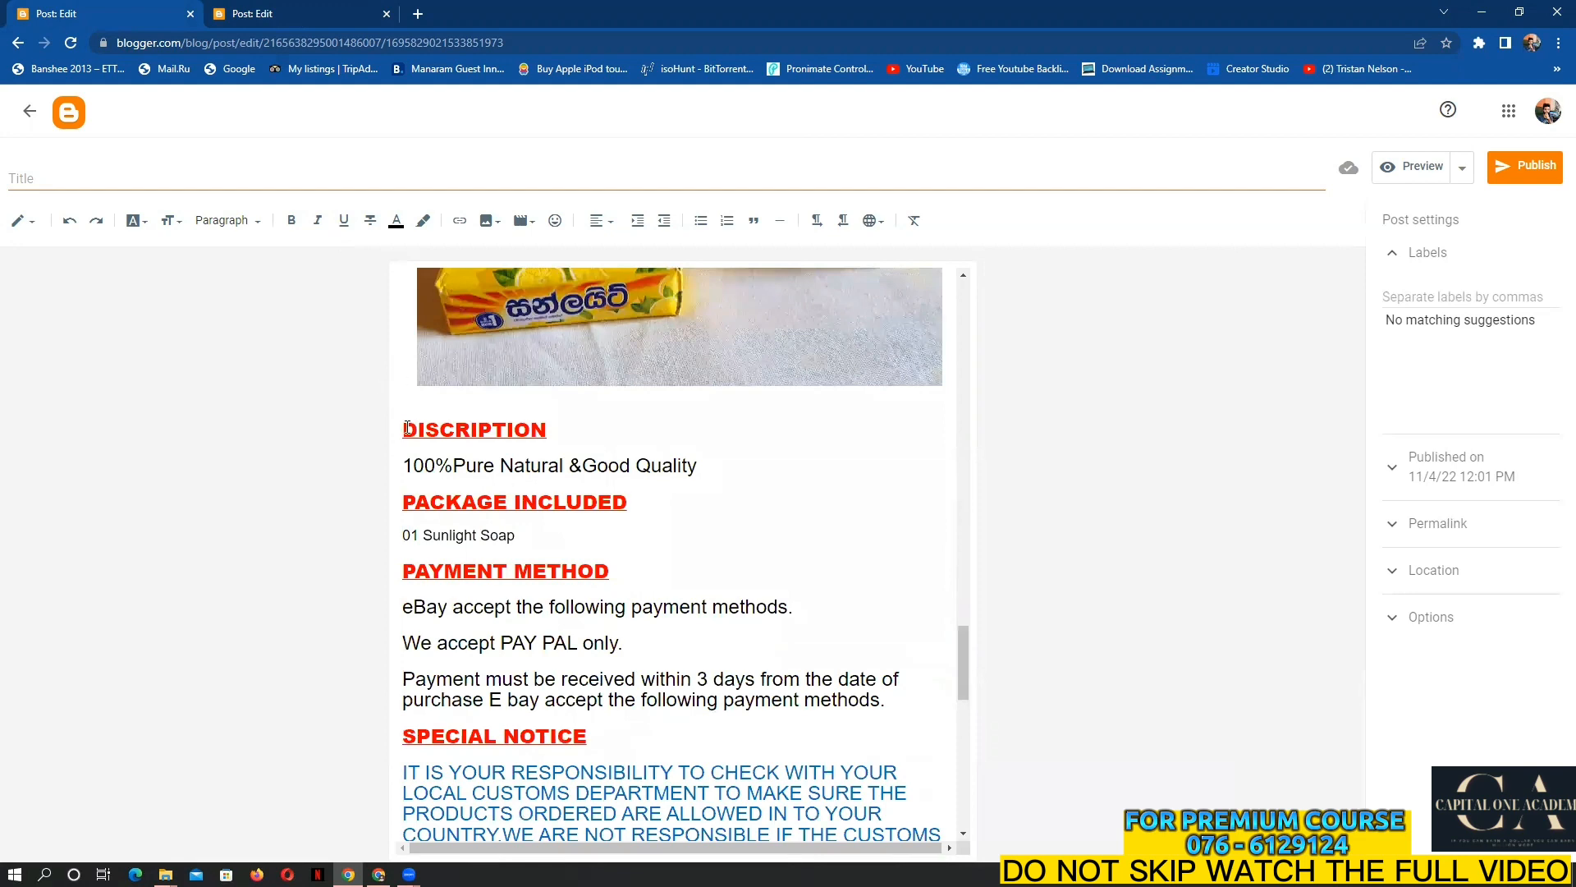
{"action": "left_click_drag", "start_coordinate": [402, 428], "coordinate": [911, 632]}
{"action": "scroll", "coordinate": [769, 731], "scroll_direction": "down", "scroll_amount": 3}
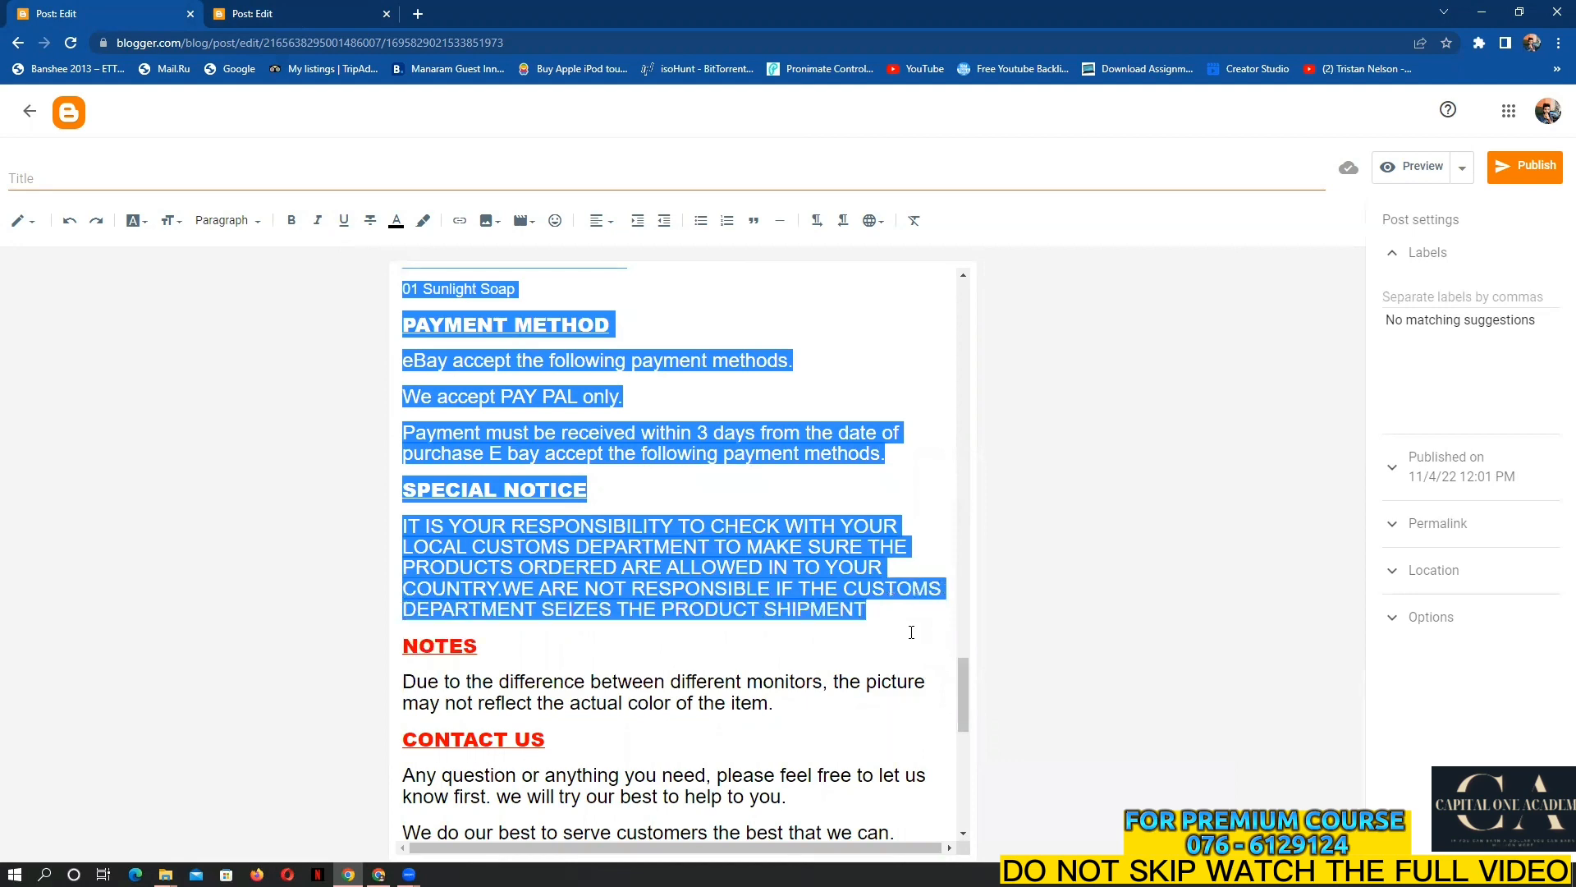
Copy the selected DISCRIPTION–SPECIAL NOTICE sections and check the Sunlight post's uploads
{"action": "right_click", "coordinate": [806, 593]}
{"action": "left_click", "coordinate": [862, 656]}
{"action": "left_click", "coordinate": [313, 9]}
Highlight 'SRI LANKA POST' in the policy post's Delivery Details section
{"action": "scroll", "coordinate": [706, 586], "scroll_direction": "down", "scroll_amount": 8}
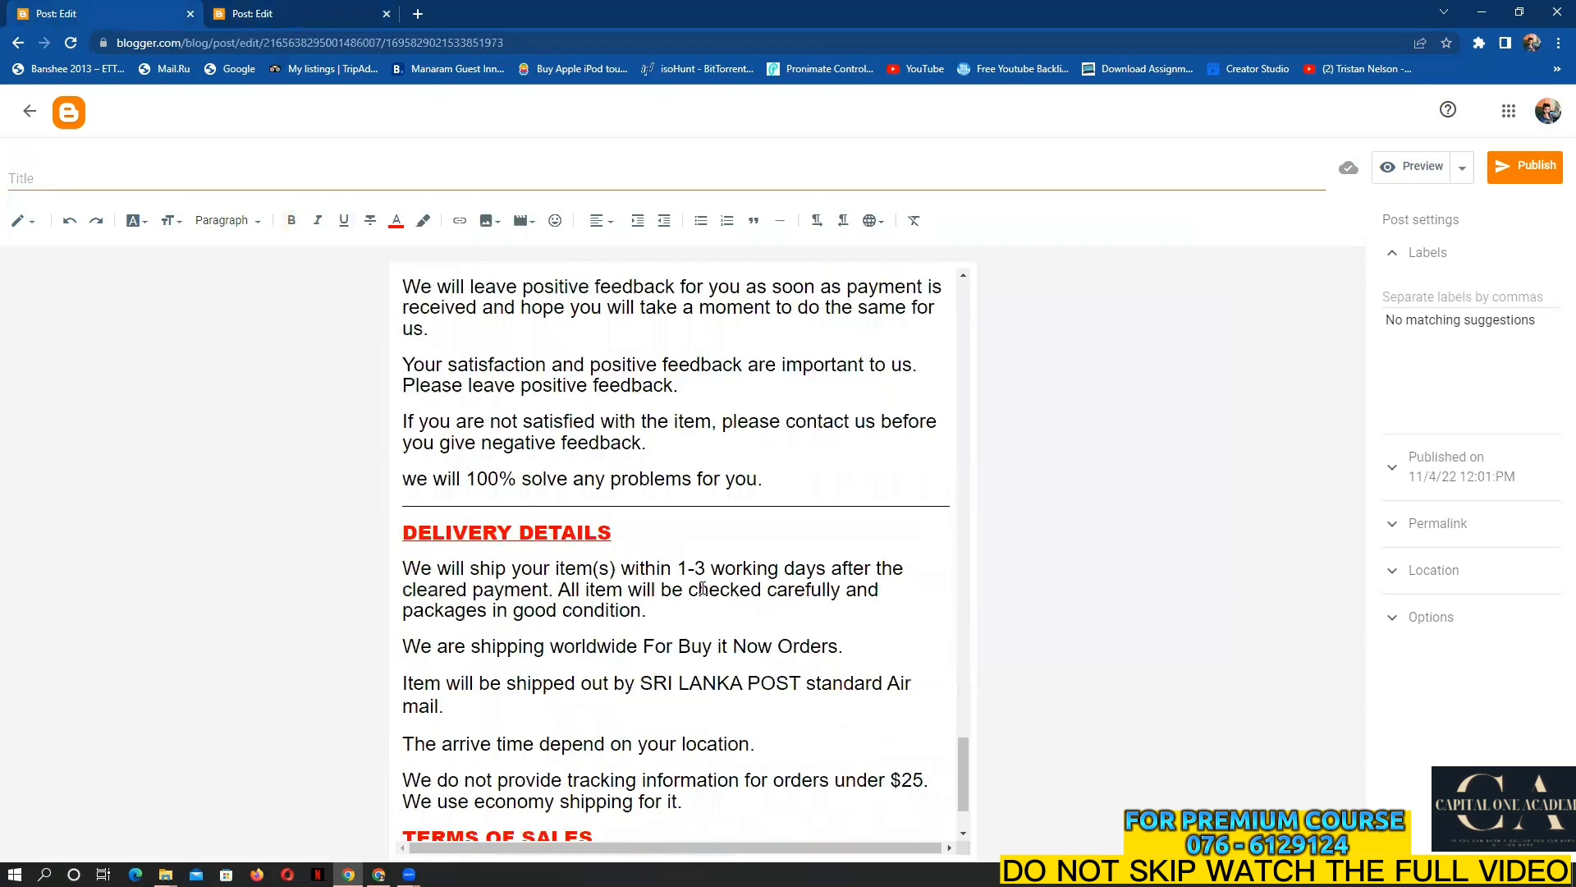
{"action": "scroll", "coordinate": [702, 588], "scroll_direction": "down", "scroll_amount": 2}
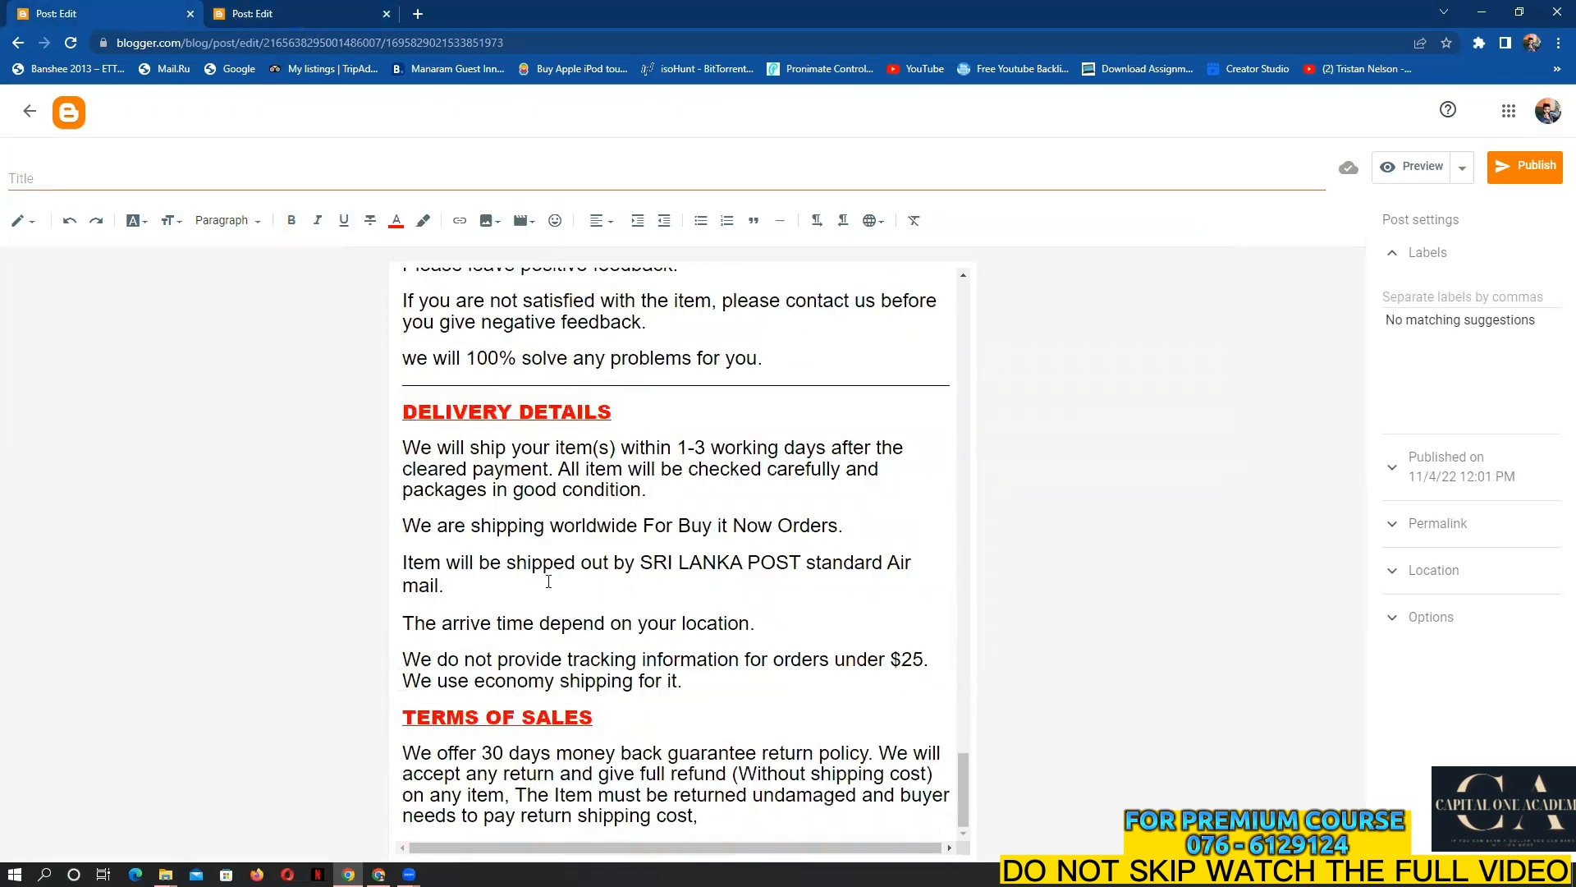
{"action": "left_click_drag", "start_coordinate": [645, 564], "coordinate": [799, 570]}
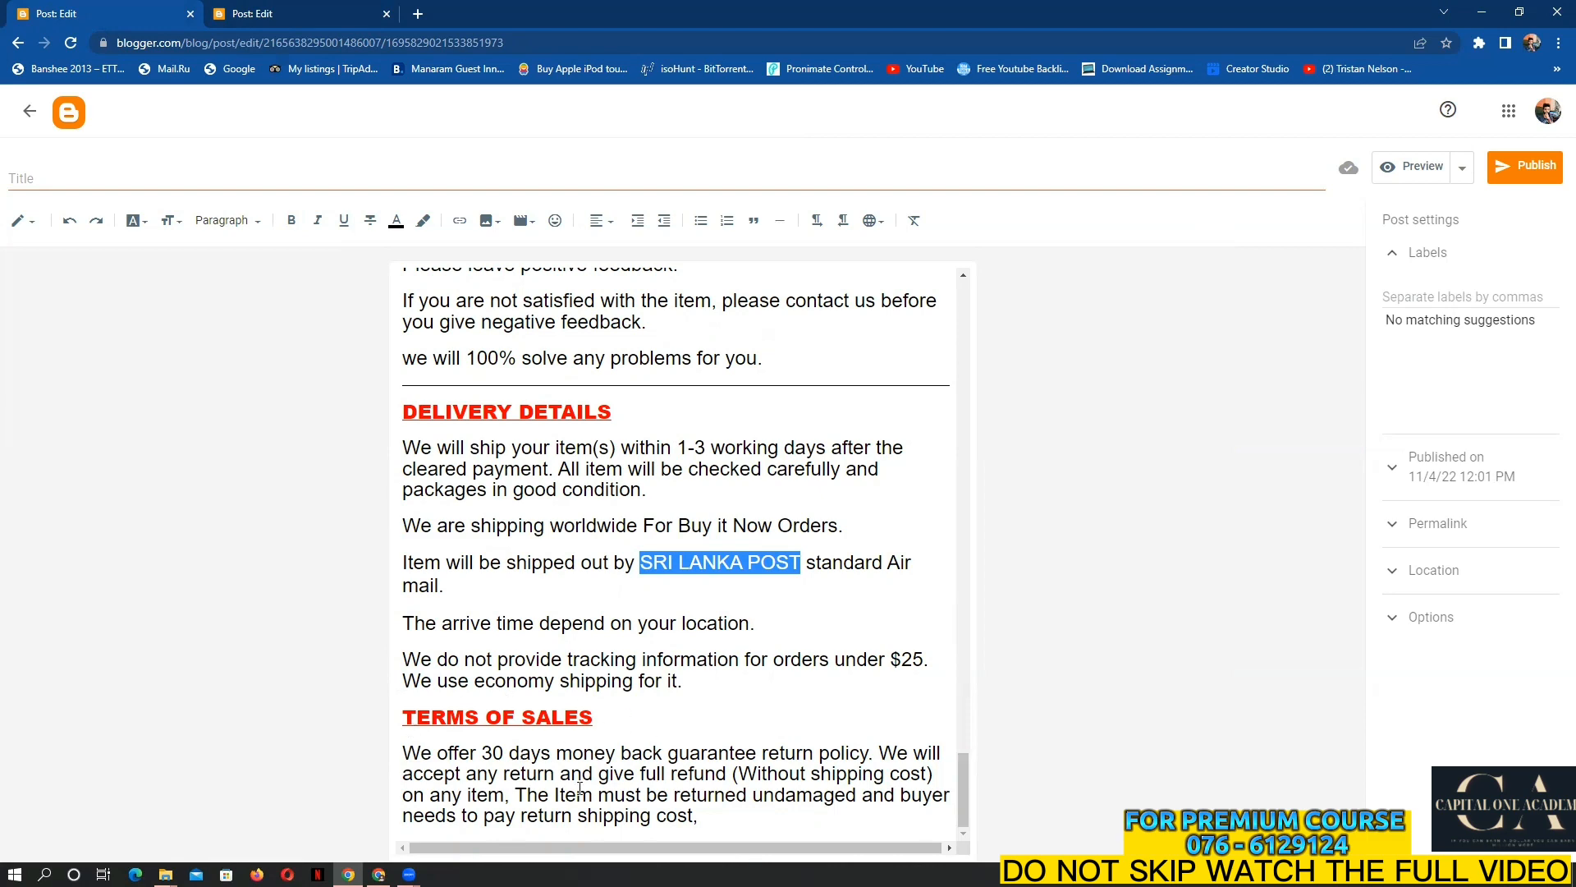
Add the fifth soap photo and insert the chosen uploads into the Sunlight post
{"action": "left_click", "coordinate": [329, 13]}
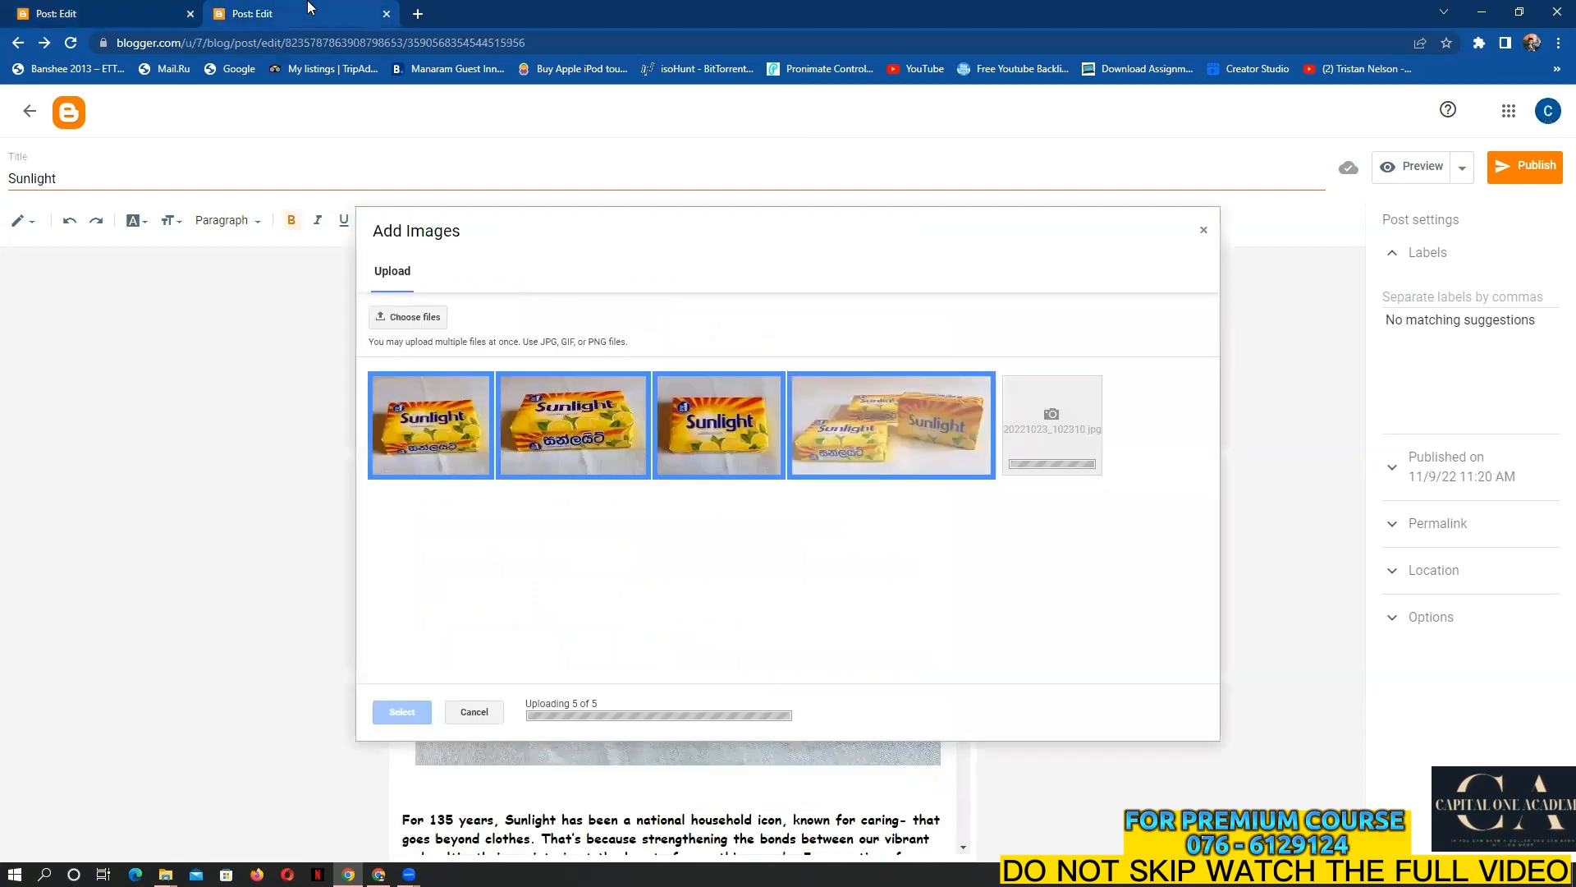
{"action": "left_click", "coordinate": [1067, 424]}
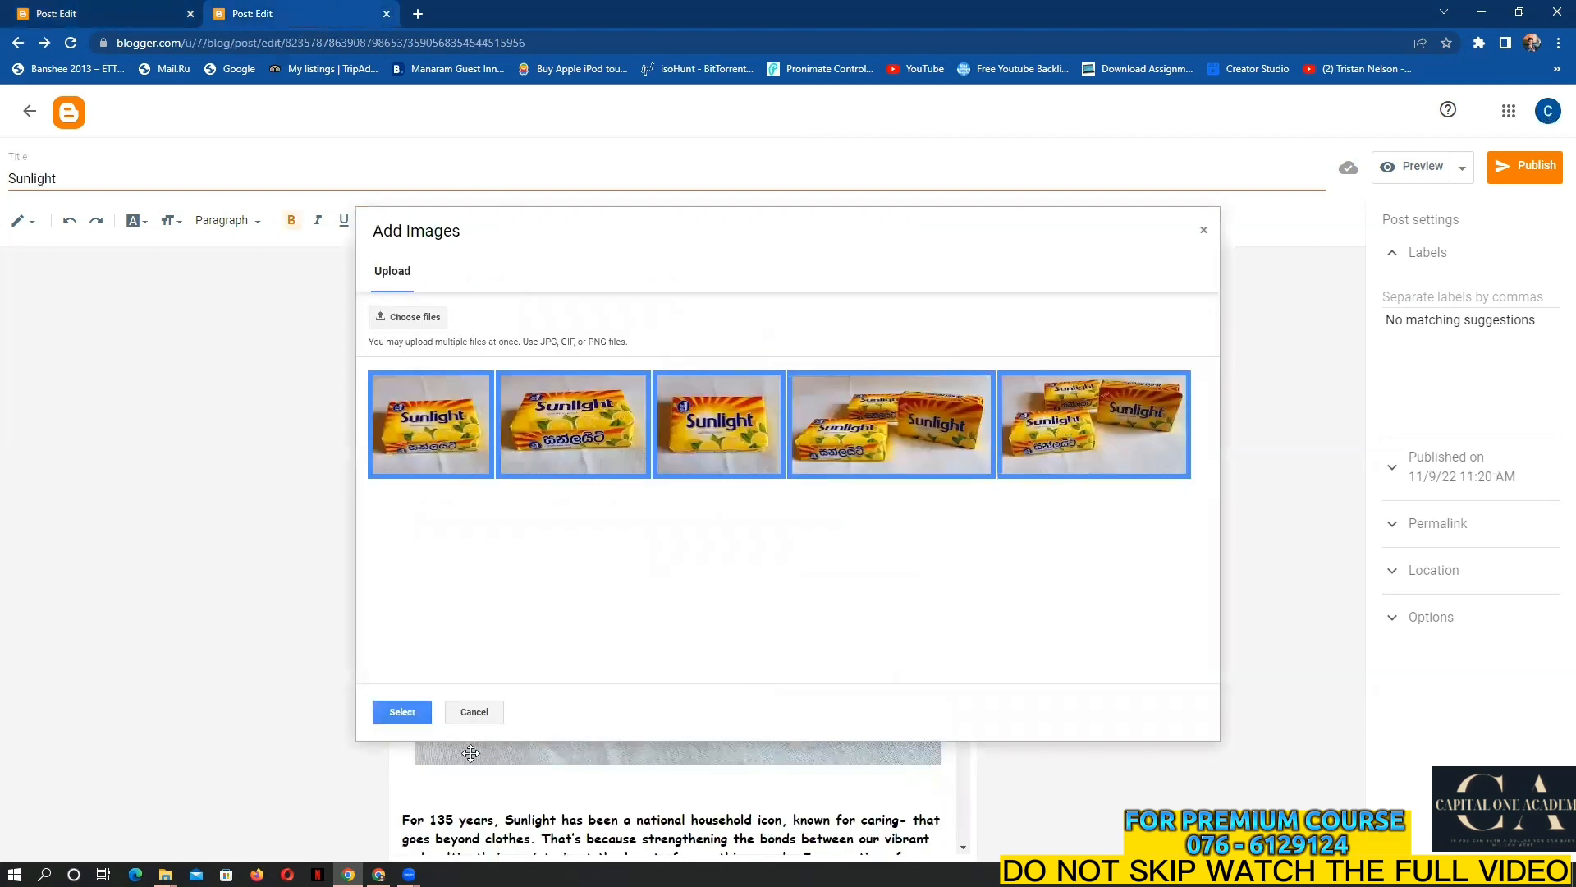
{"action": "left_click", "coordinate": [401, 712]}
{"action": "scroll", "coordinate": [696, 738], "scroll_direction": "down", "scroll_amount": 1}
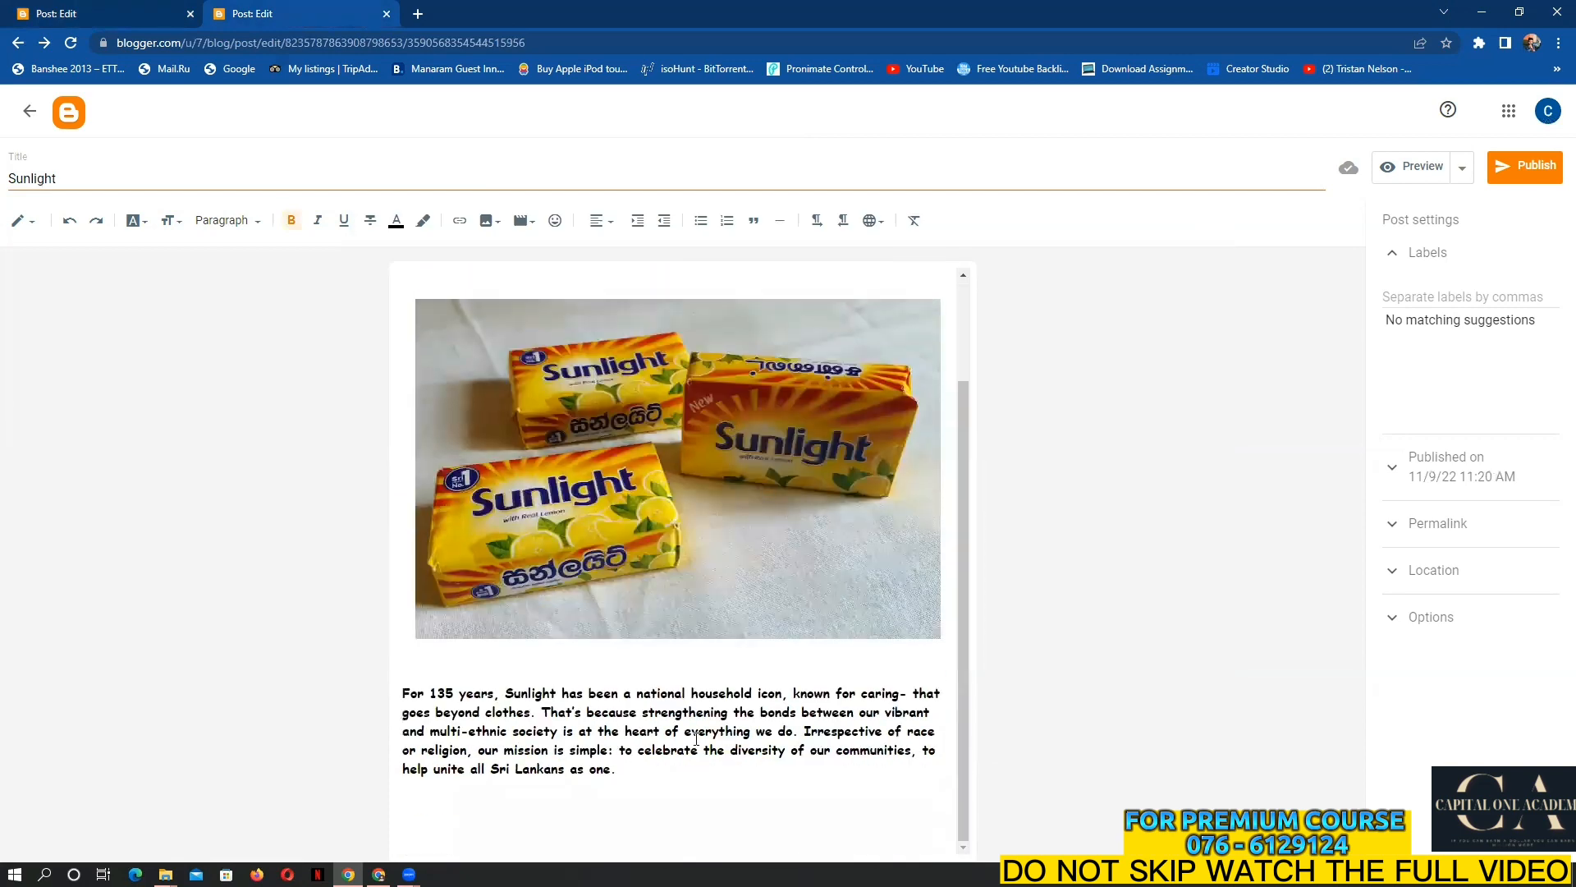
{"action": "scroll", "coordinate": [855, 781], "scroll_direction": "down", "scroll_amount": 6}
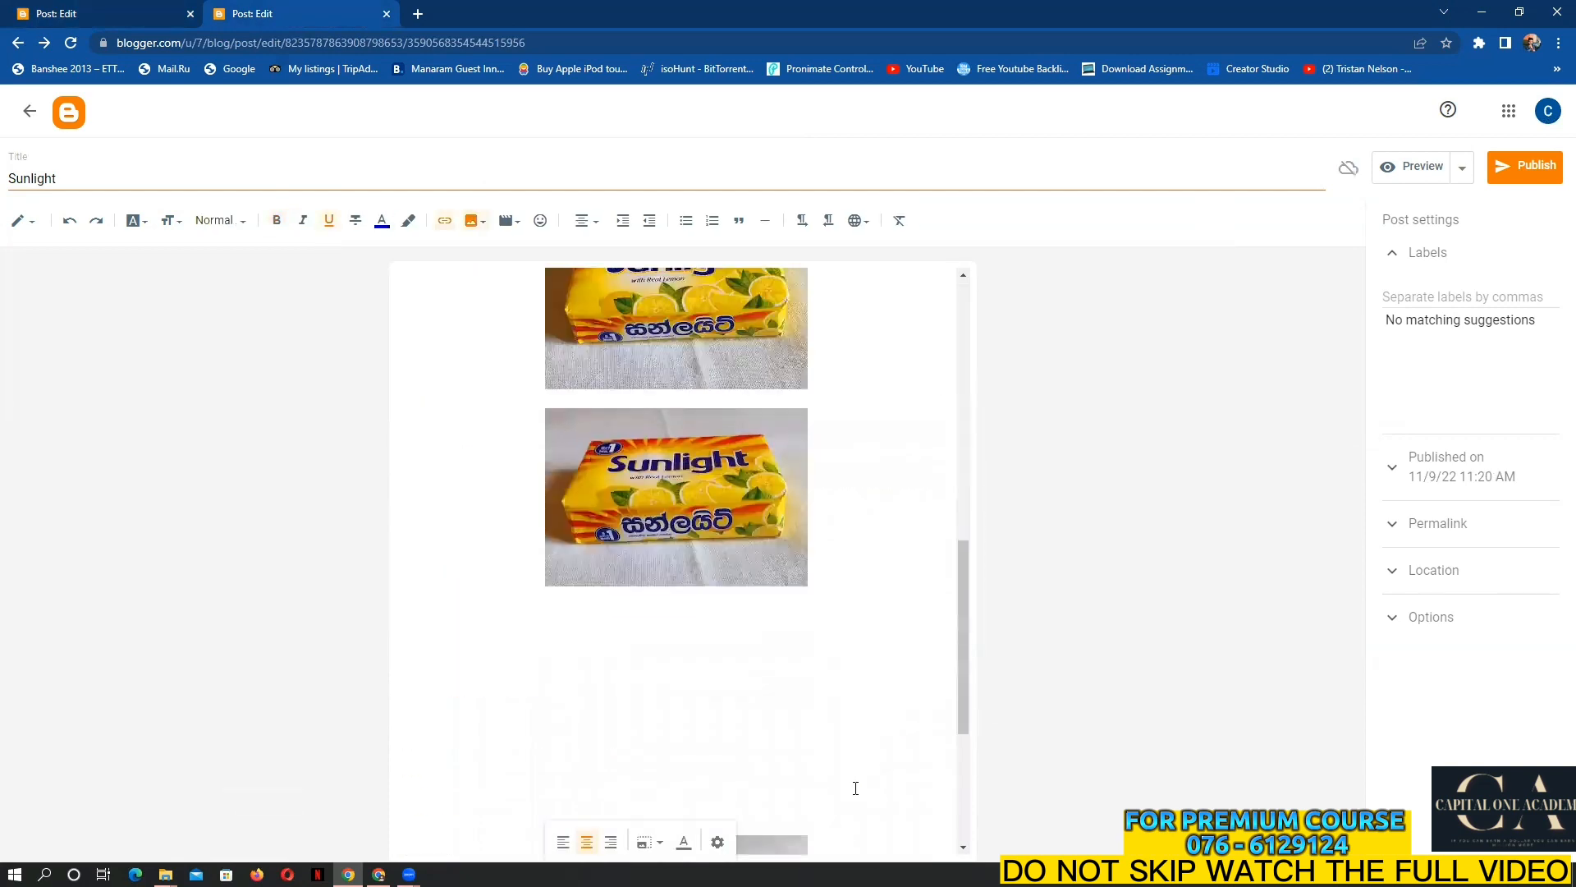
{"action": "scroll", "coordinate": [855, 789], "scroll_direction": "up", "scroll_amount": 3}
Resize the first soap photo under the paragraph to Large
{"action": "left_click", "coordinate": [778, 737]}
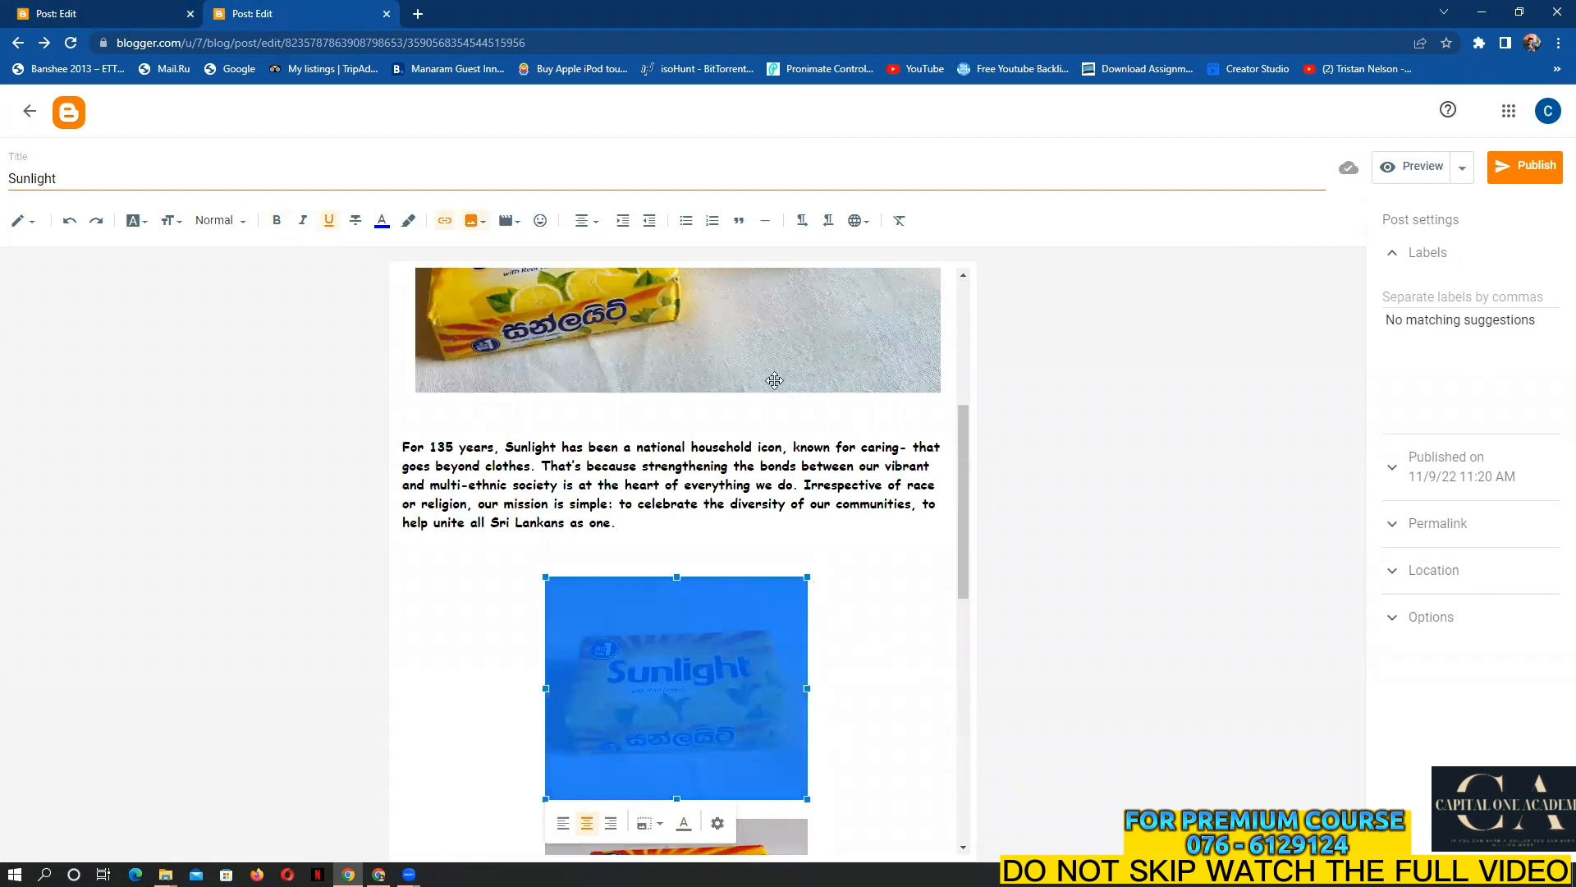
{"action": "scroll", "coordinate": [774, 380], "scroll_direction": "down", "scroll_amount": 4}
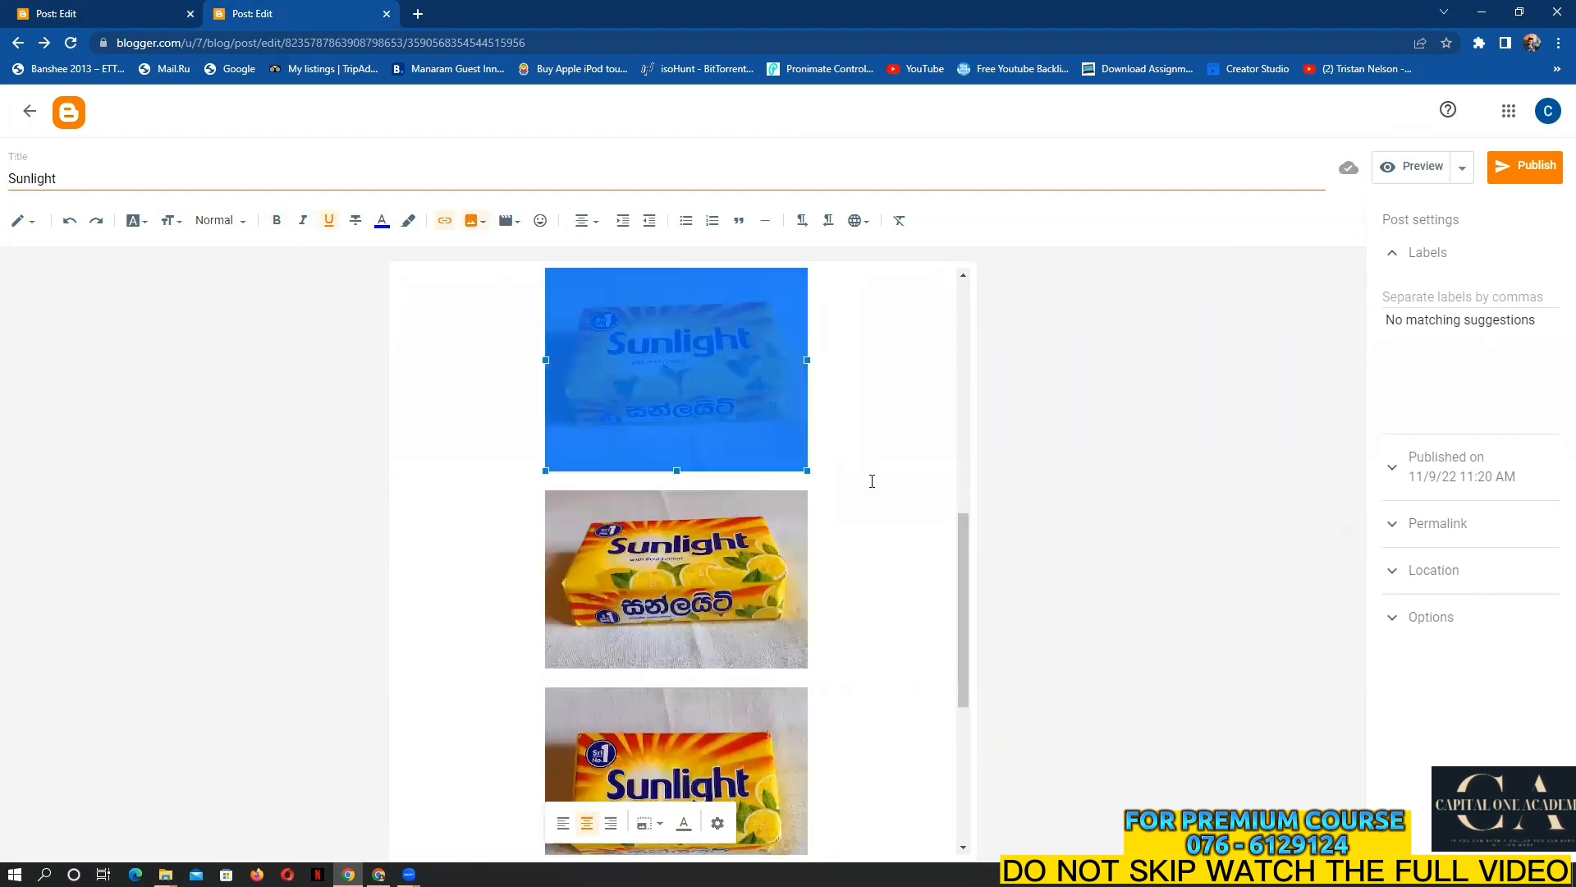
{"action": "scroll", "coordinate": [837, 526], "scroll_direction": "up", "scroll_amount": 1}
{"action": "left_click", "coordinate": [743, 620]}
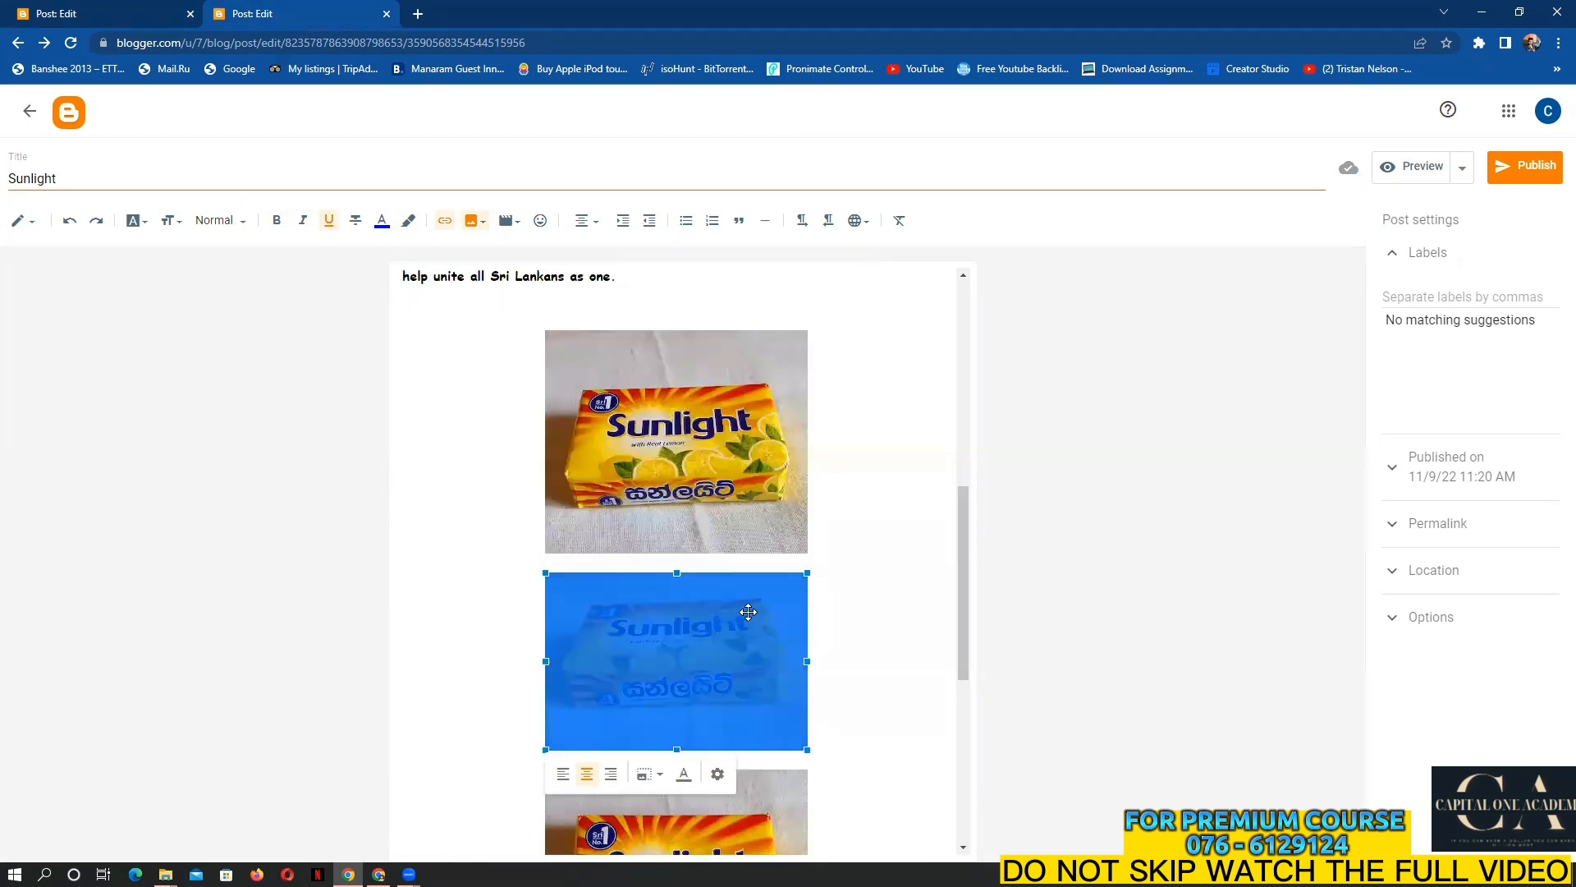
{"action": "left_click", "coordinate": [757, 466]}
{"action": "left_click", "coordinate": [718, 578]}
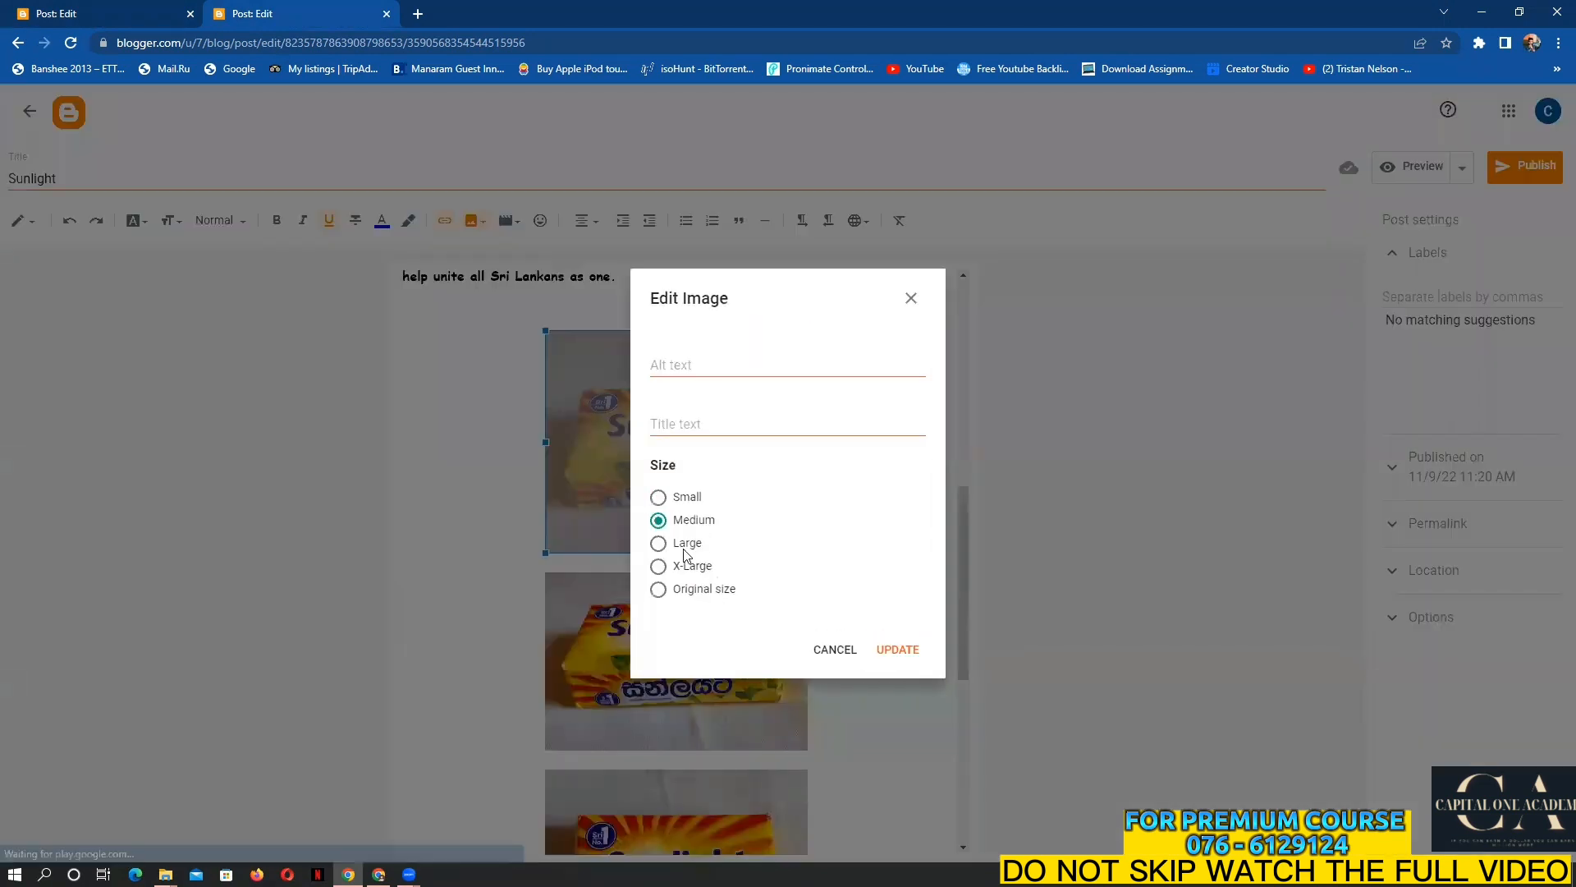
{"action": "left_click", "coordinate": [659, 544]}
{"action": "left_click", "coordinate": [899, 650]}
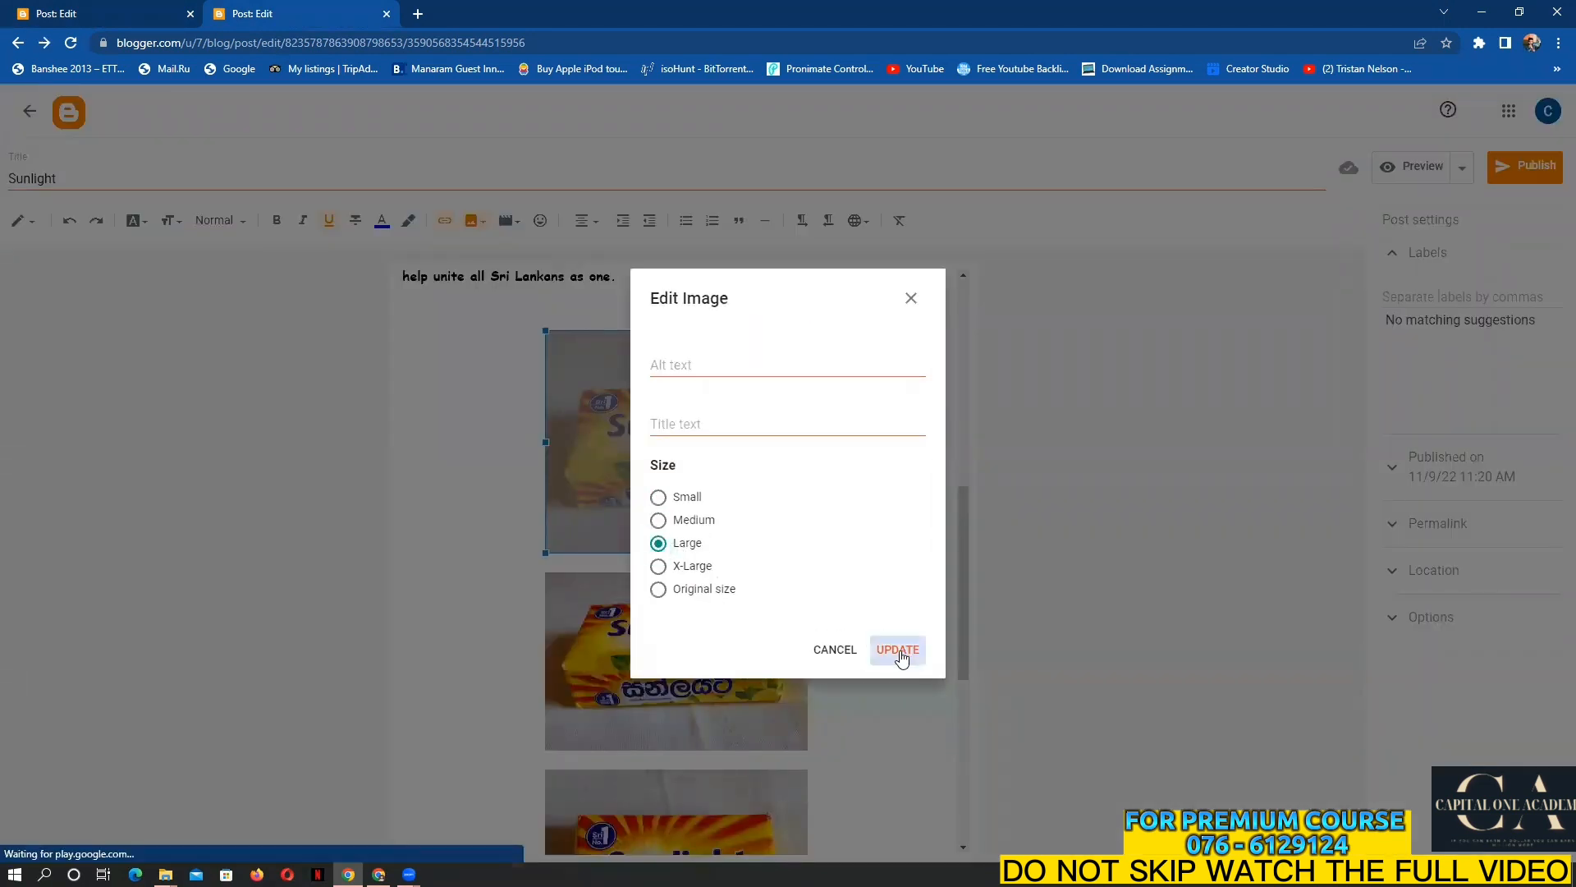
Set the next soap photo to X-Large and the Sunlight pack photo to Large
{"action": "scroll", "coordinate": [890, 654], "scroll_direction": "down", "scroll_amount": 3}
{"action": "left_click", "coordinate": [736, 520]}
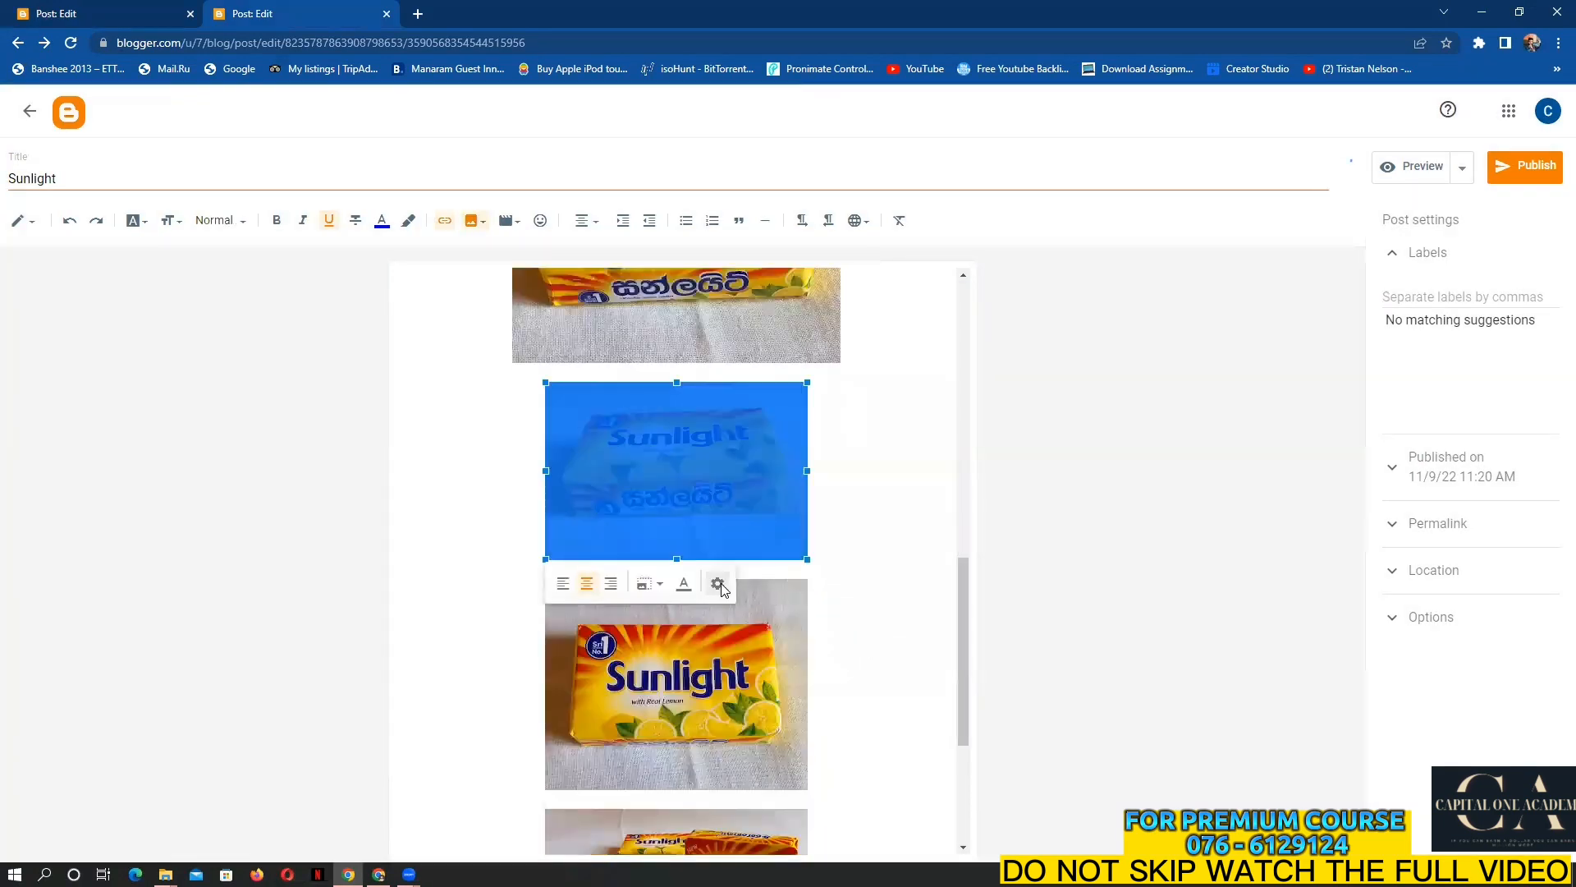
{"action": "left_click", "coordinate": [717, 584]}
{"action": "left_click", "coordinate": [658, 566]}
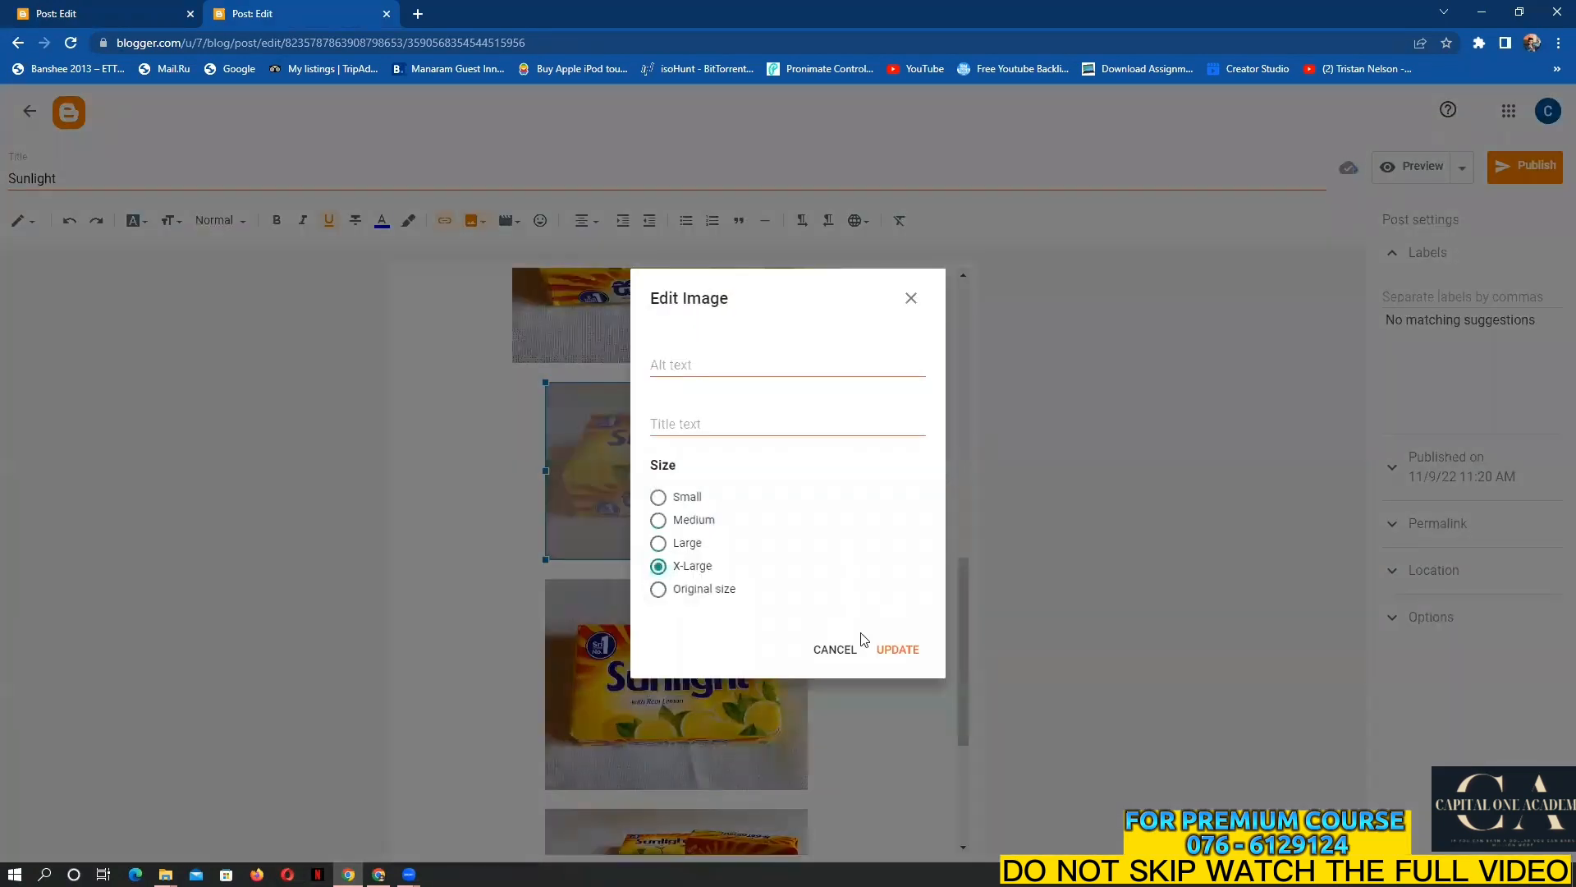
{"action": "left_click", "coordinate": [903, 651]}
{"action": "scroll", "coordinate": [821, 648], "scroll_direction": "down", "scroll_amount": 3}
{"action": "left_click", "coordinate": [722, 599]}
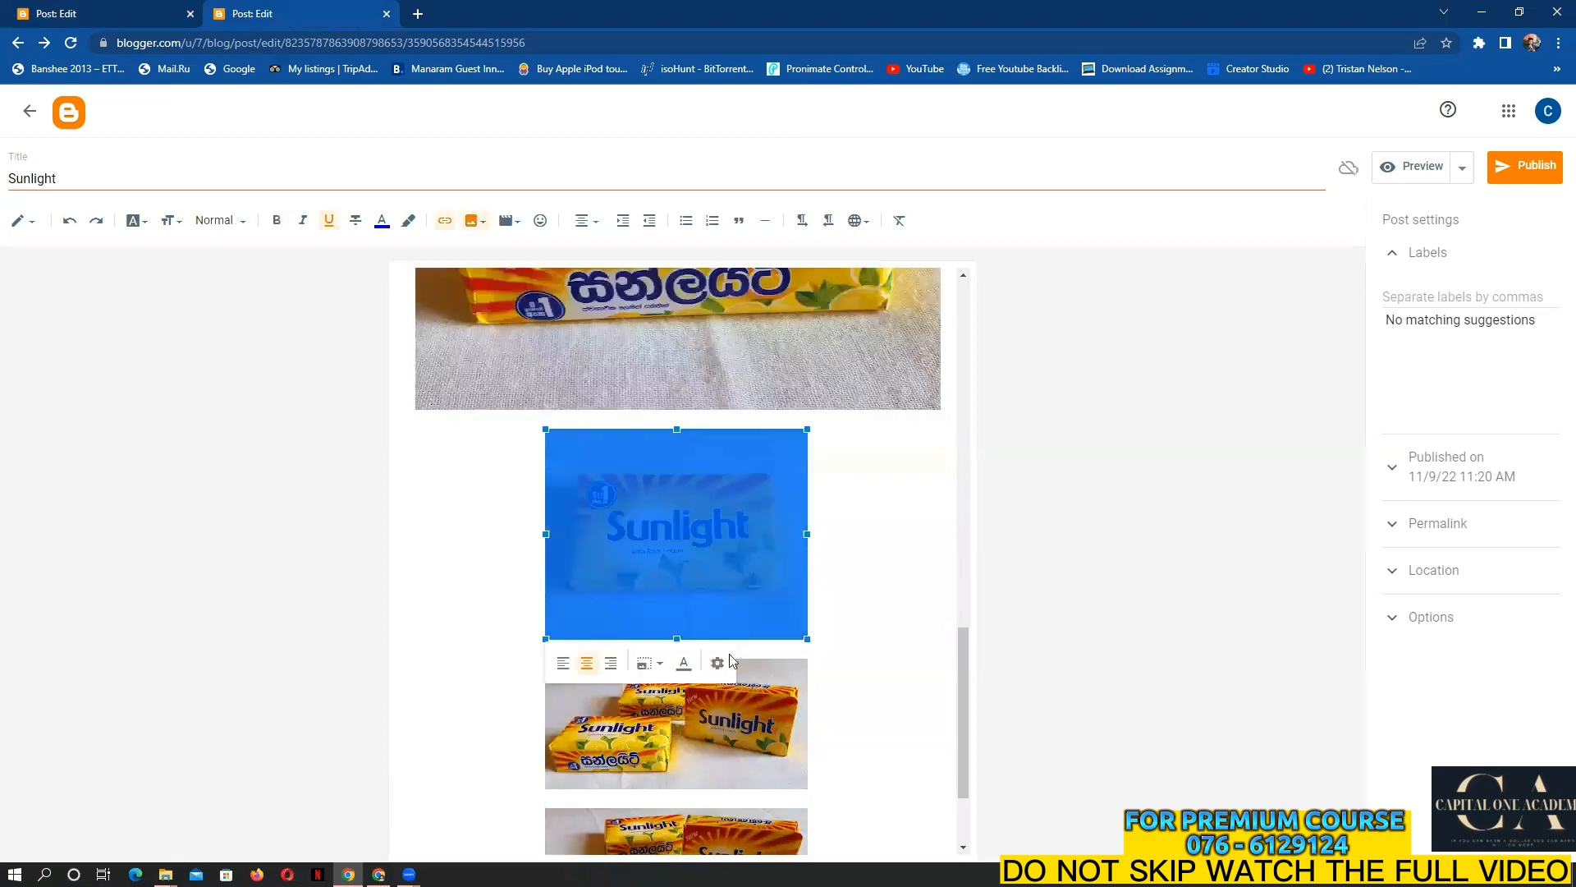
{"action": "left_click", "coordinate": [719, 664]}
{"action": "left_click", "coordinate": [659, 542]}
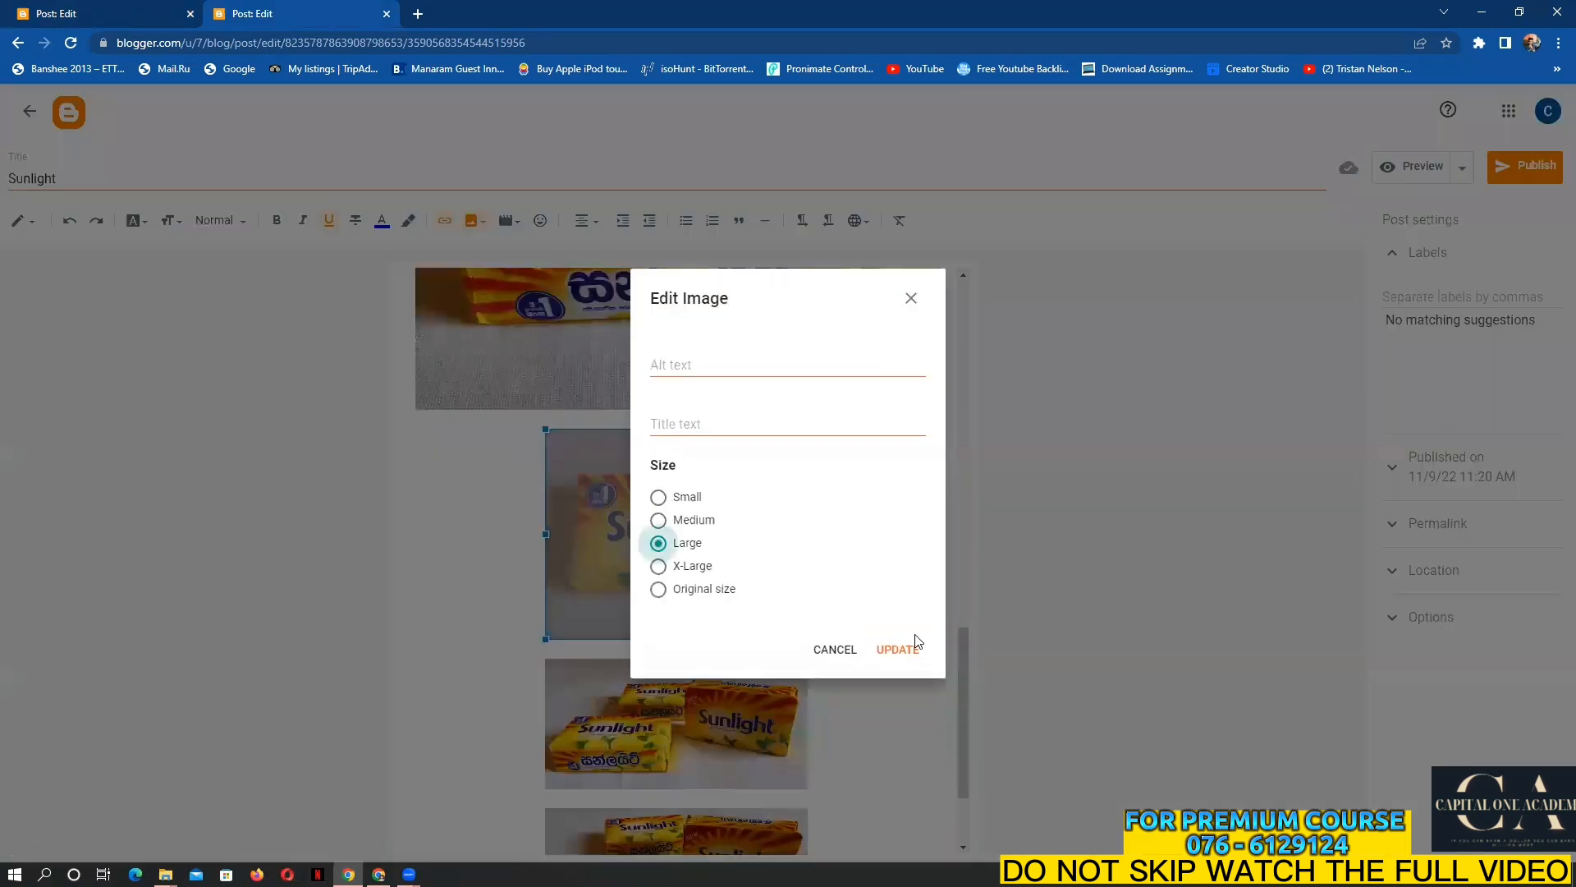
{"action": "left_click", "coordinate": [885, 644]}
Set the several-soap-bars photo and the bottom soap photo to X-Large
{"action": "left_click", "coordinate": [779, 615]}
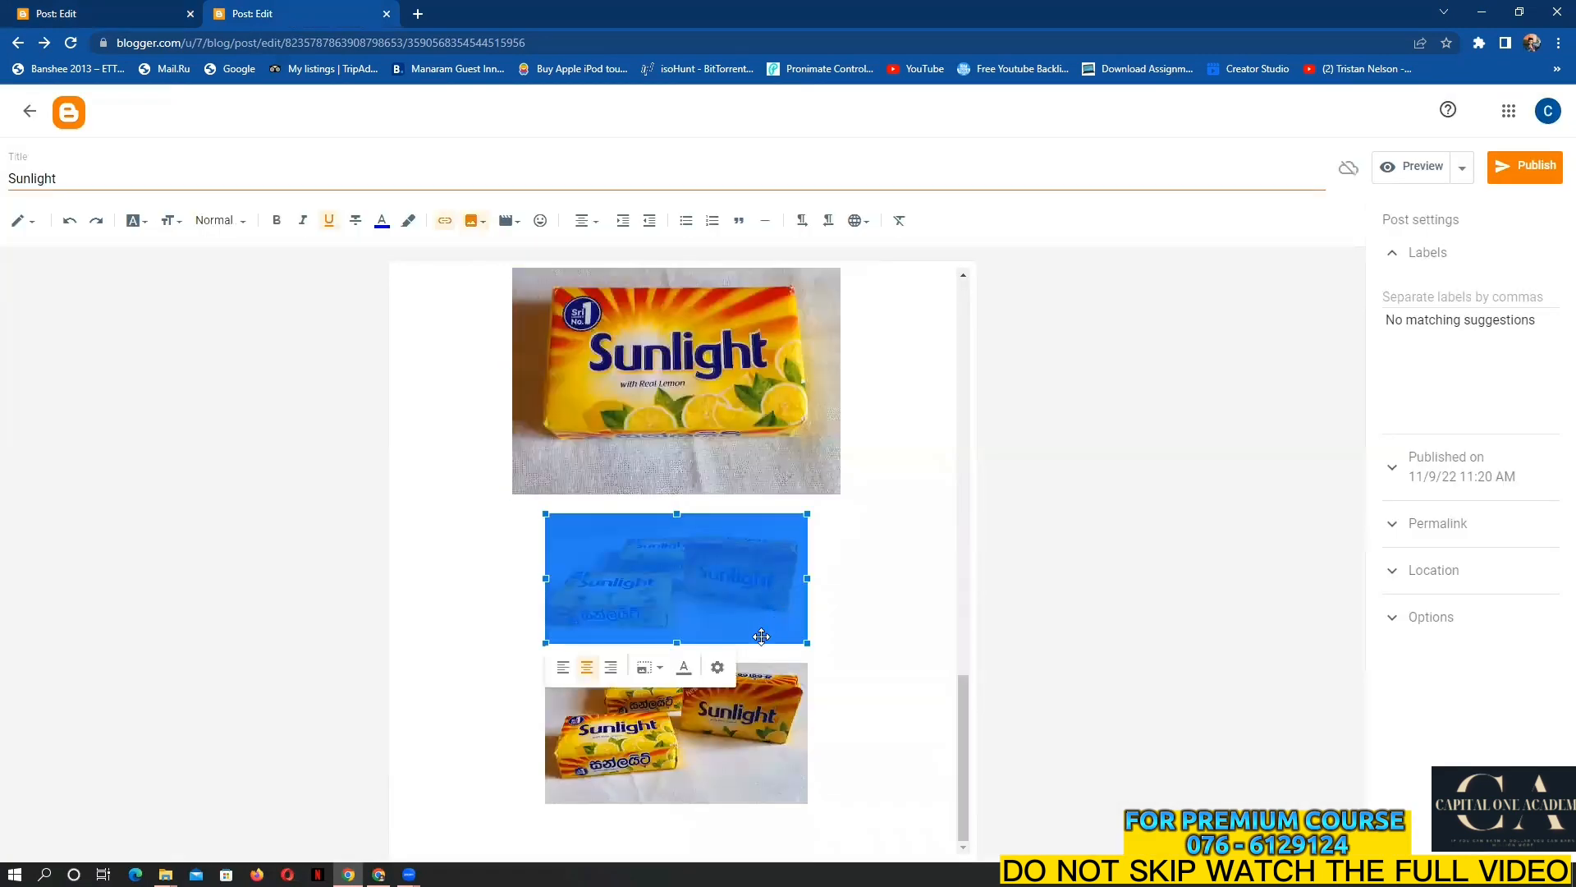
{"action": "left_click", "coordinate": [717, 667]}
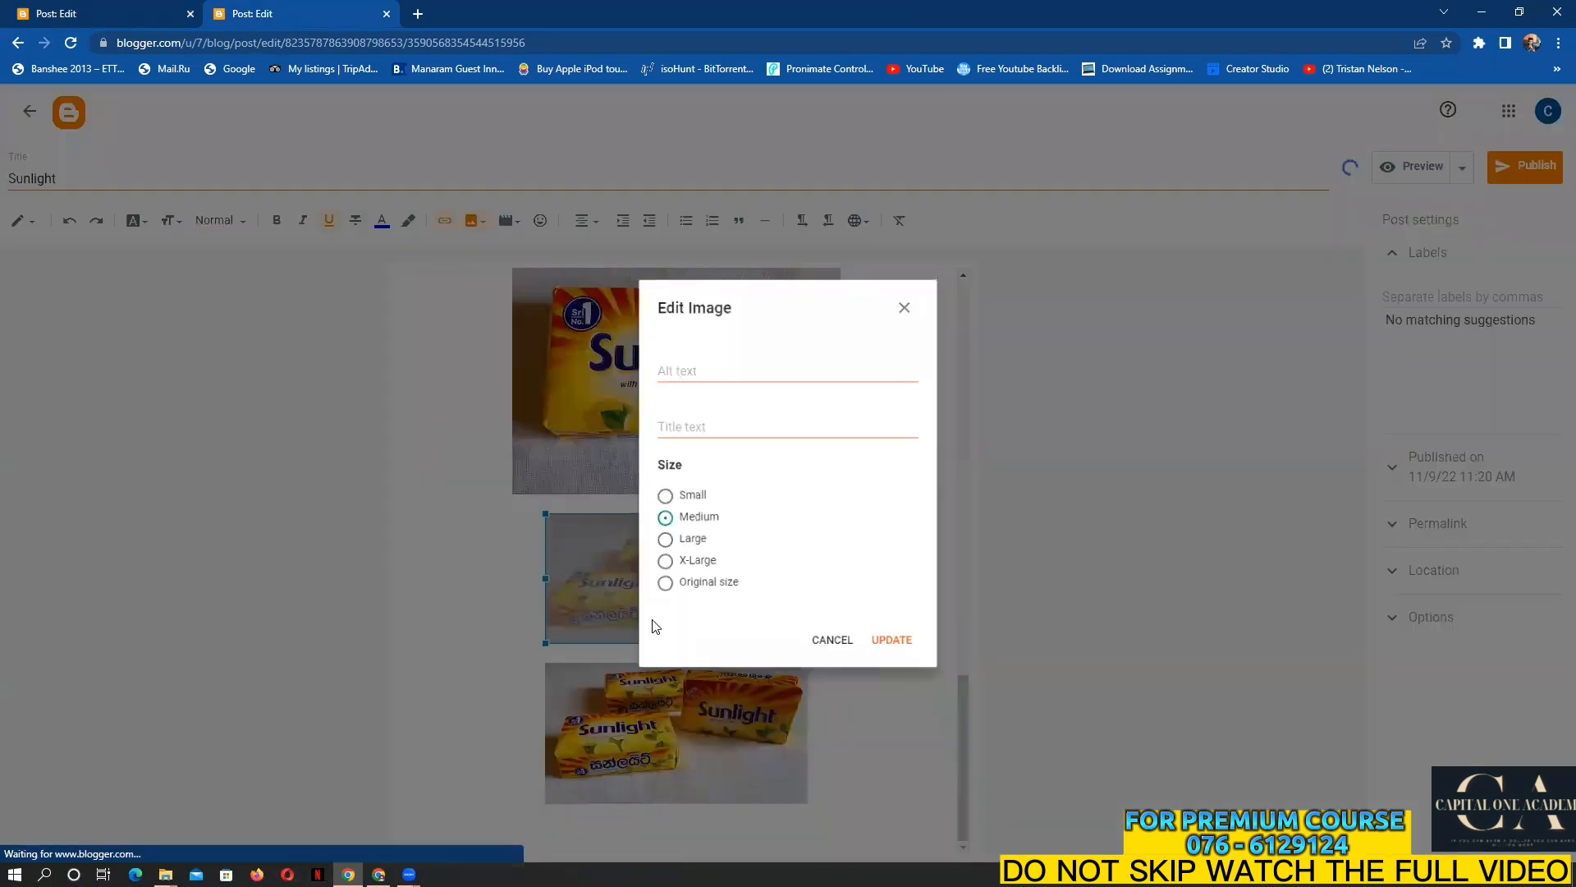
{"action": "left_click", "coordinate": [658, 565]}
{"action": "left_click", "coordinate": [898, 648]}
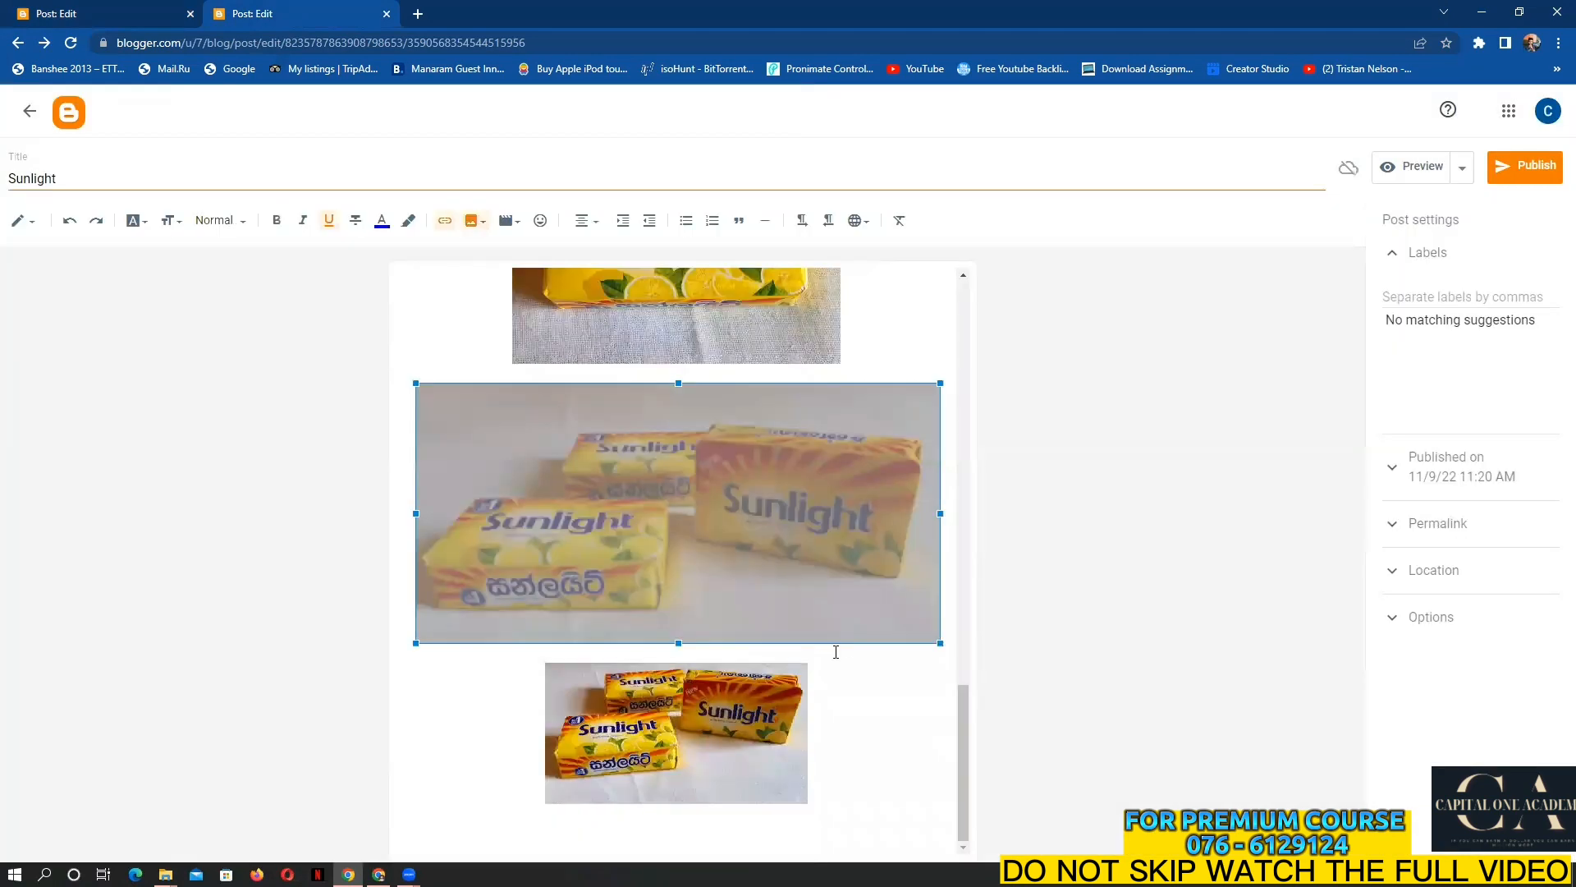
{"action": "left_click", "coordinate": [747, 719]}
{"action": "left_click", "coordinate": [718, 829]}
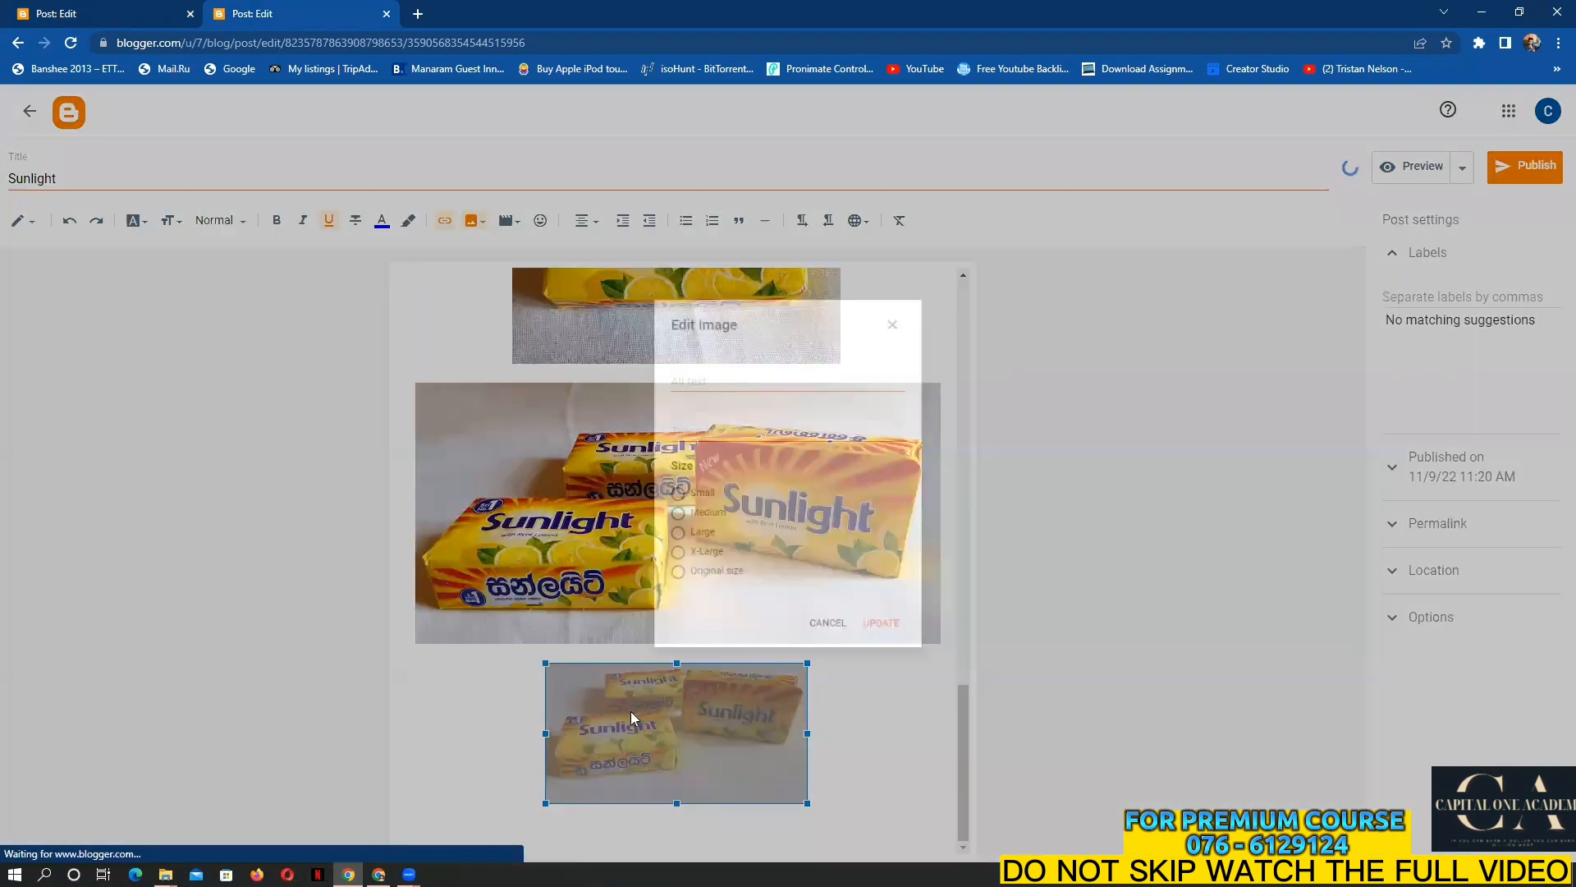
{"action": "left_click", "coordinate": [659, 565]}
{"action": "left_click", "coordinate": [899, 650]}
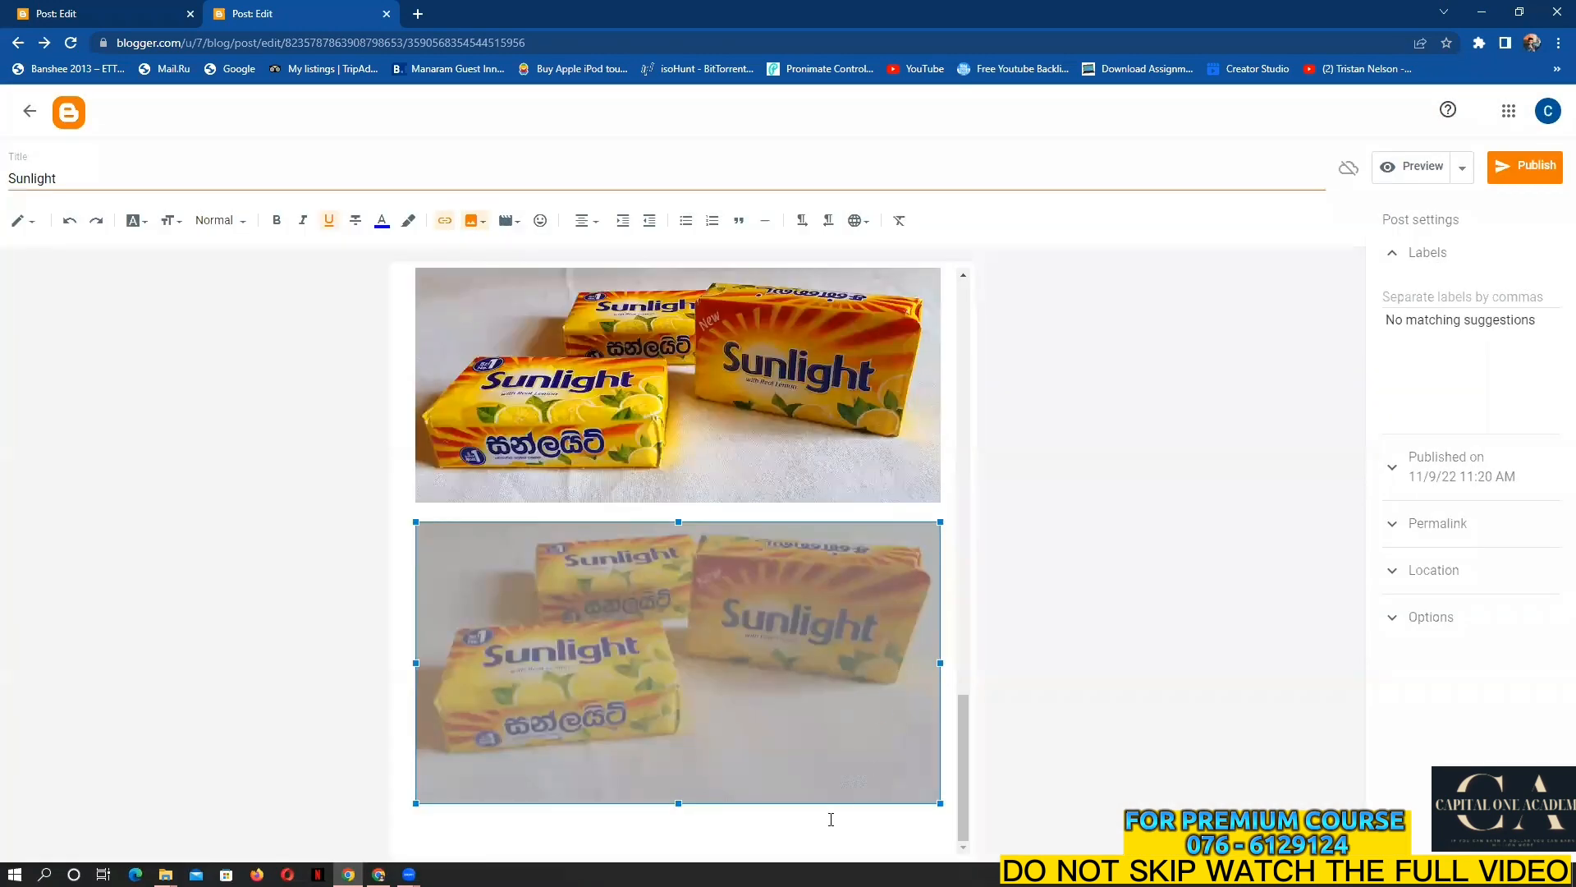
Paste the copied product description on a new line below the last photo
{"action": "left_click", "coordinate": [578, 811]}
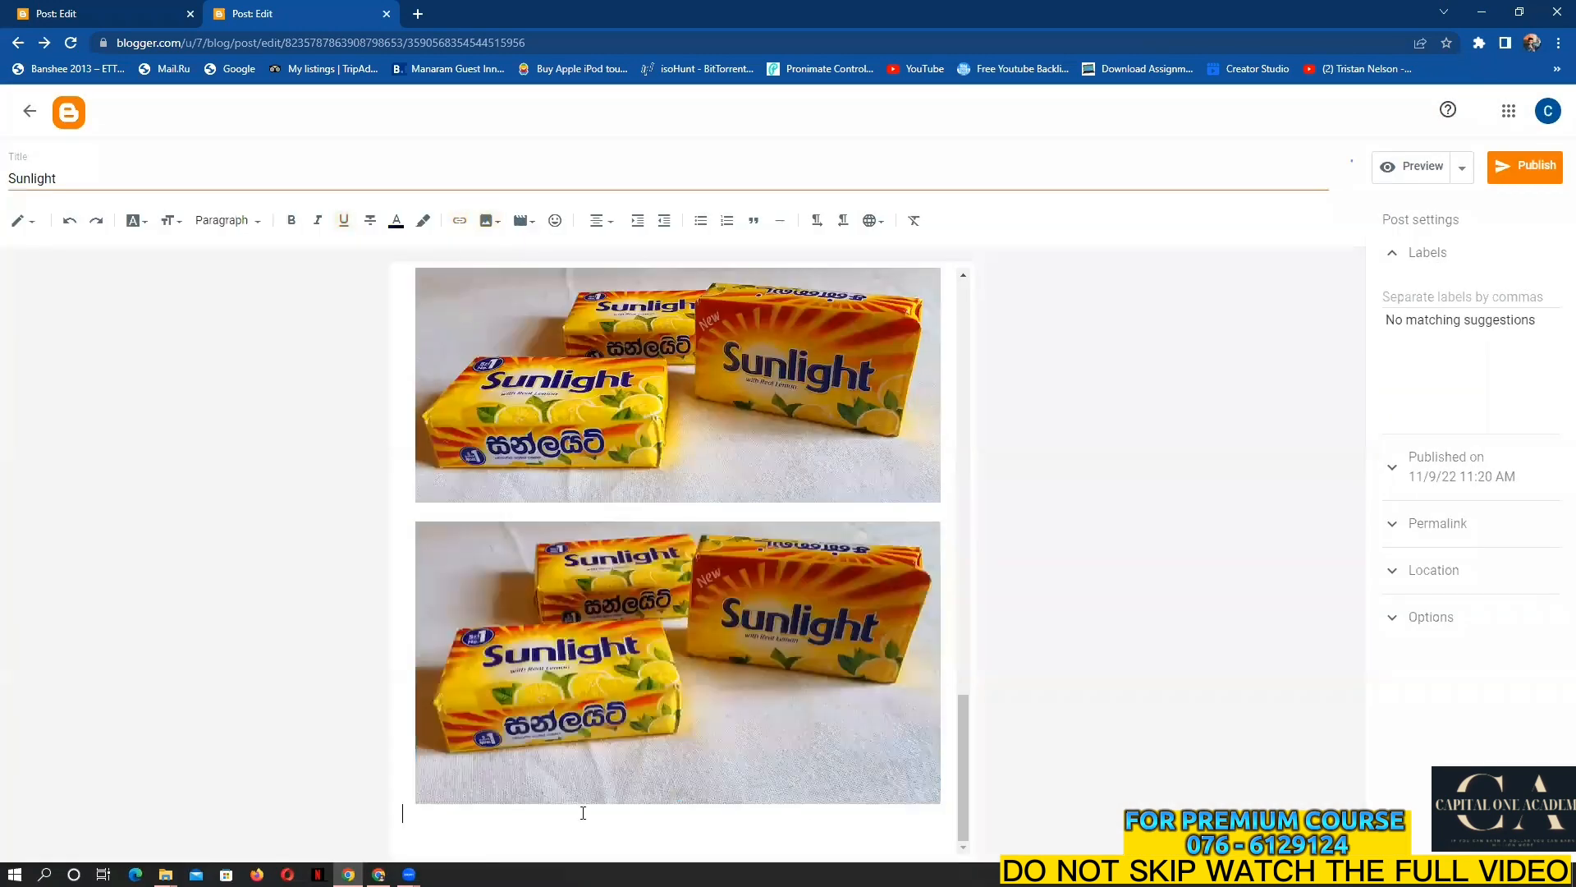
{"action": "key", "text": "Return"}
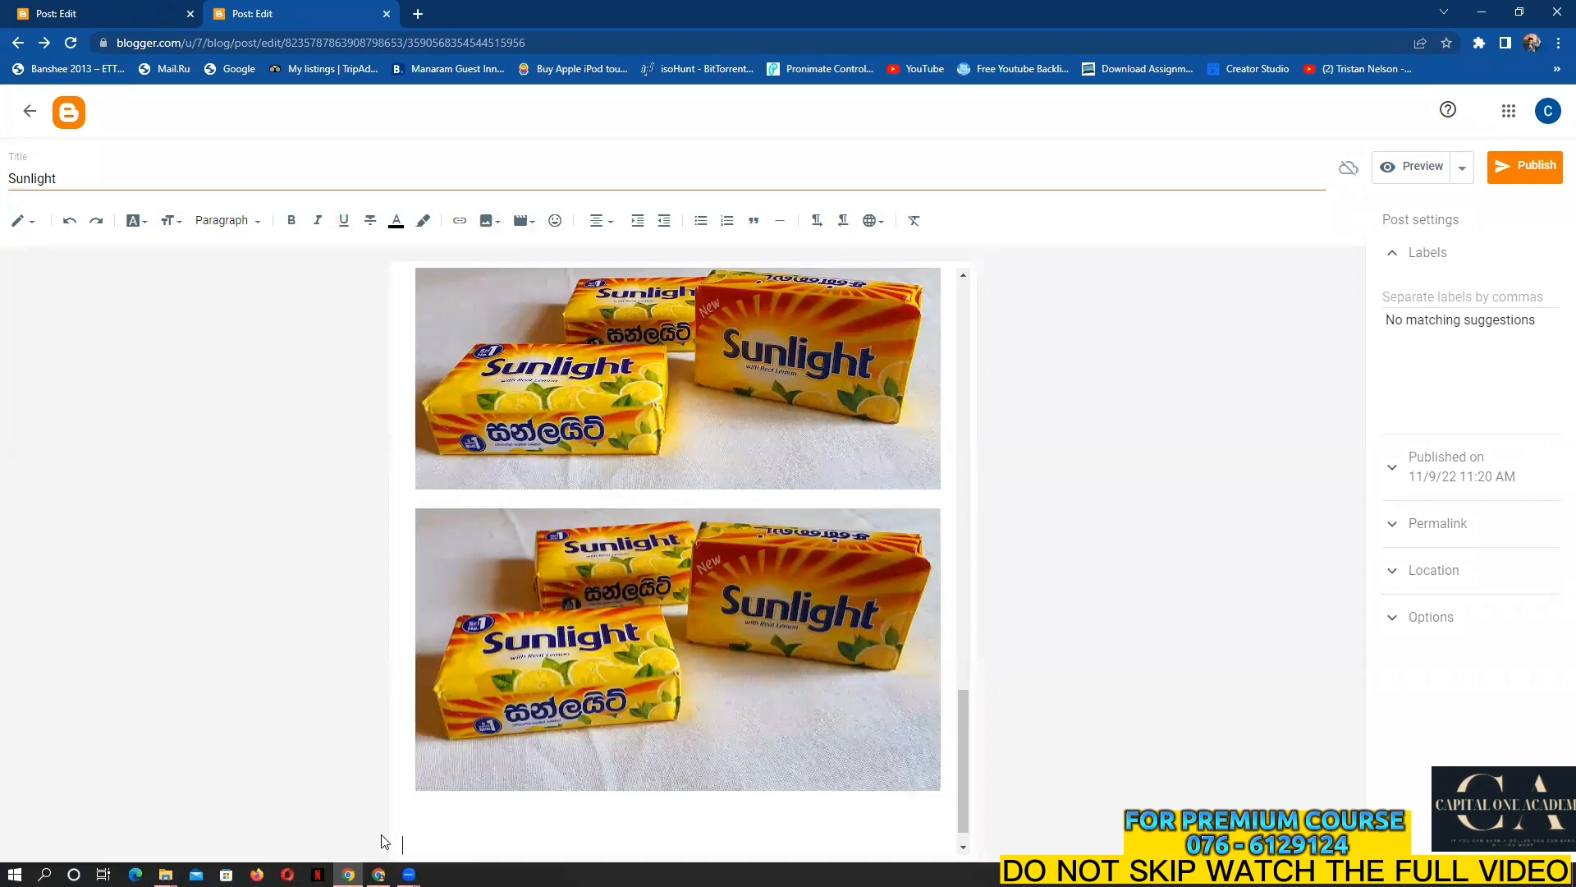
{"action": "right_click", "coordinate": [417, 837]}
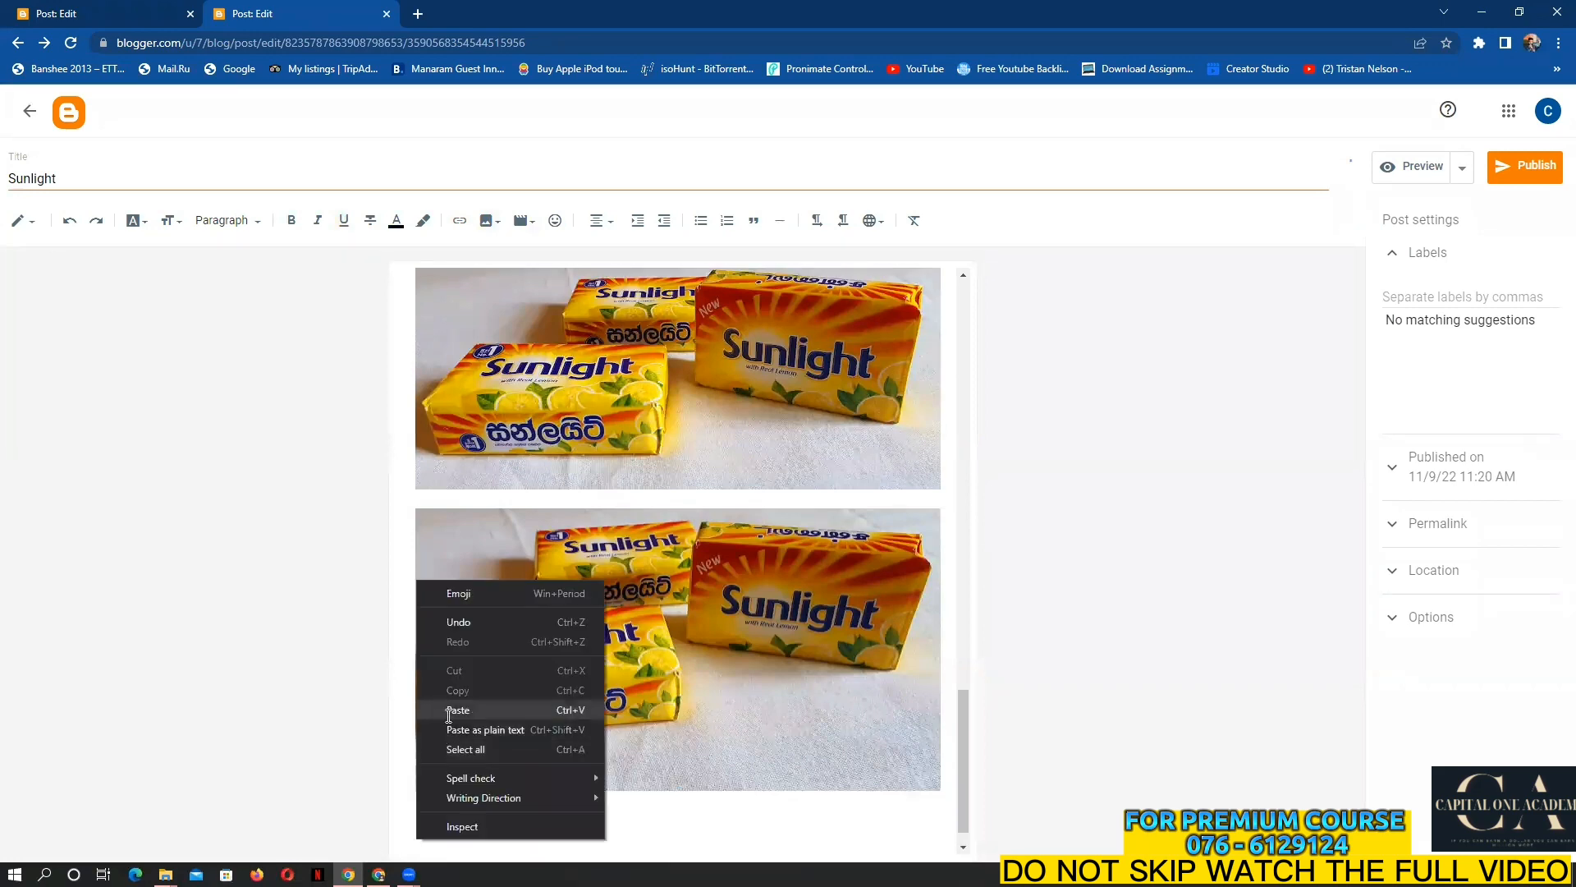
{"action": "left_click", "coordinate": [447, 708]}
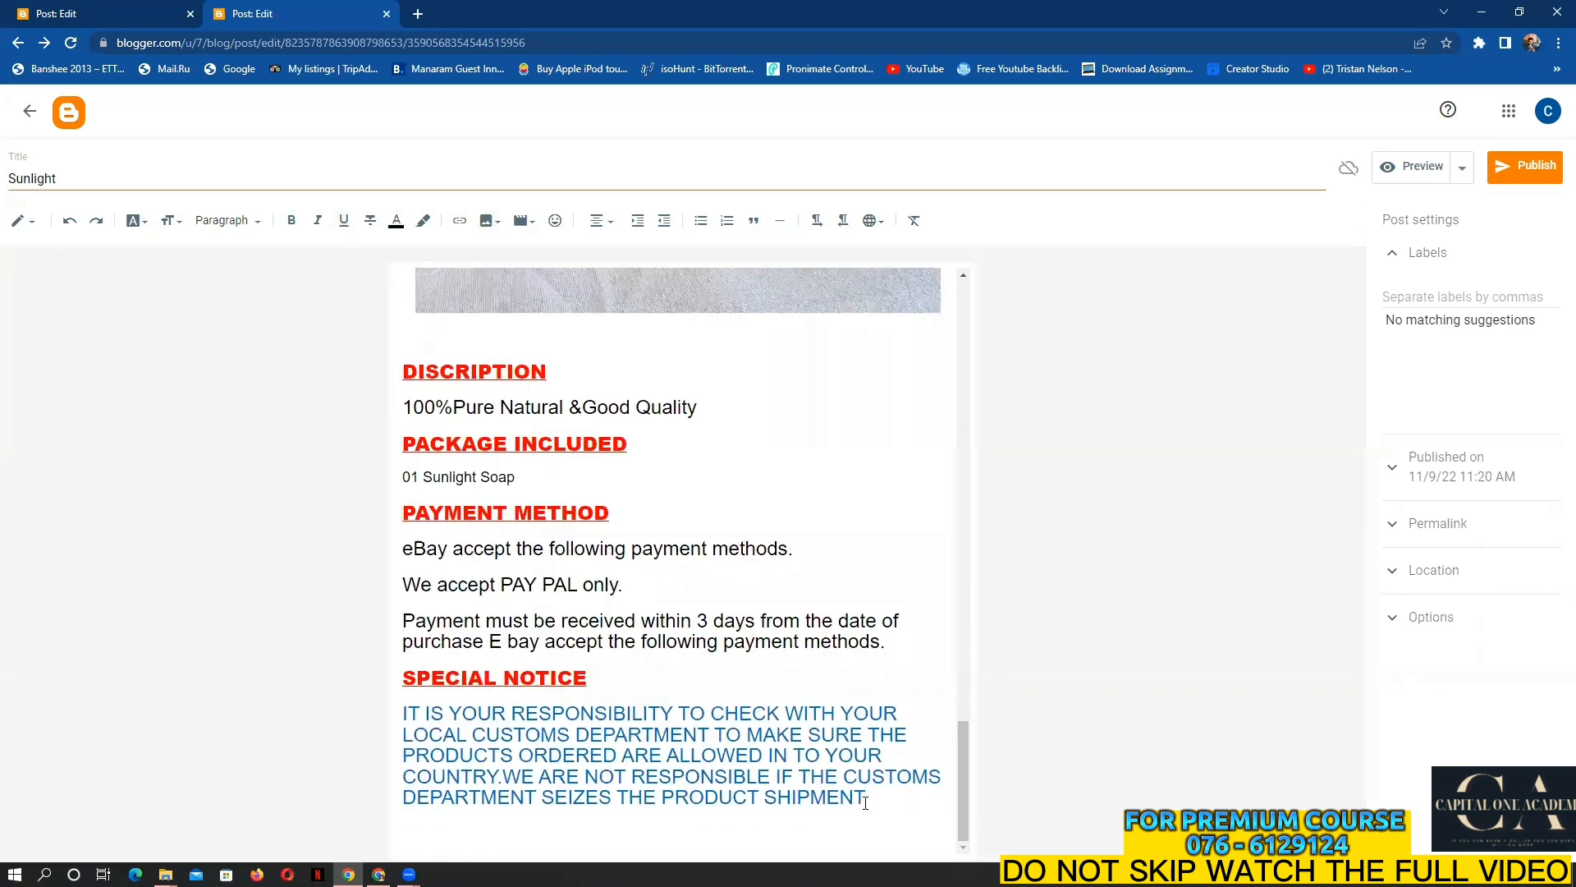
Colour the SPECIAL NOTICE paragraph orange and add an empty line after it
{"action": "left_click_drag", "start_coordinate": [866, 802], "coordinate": [366, 706]}
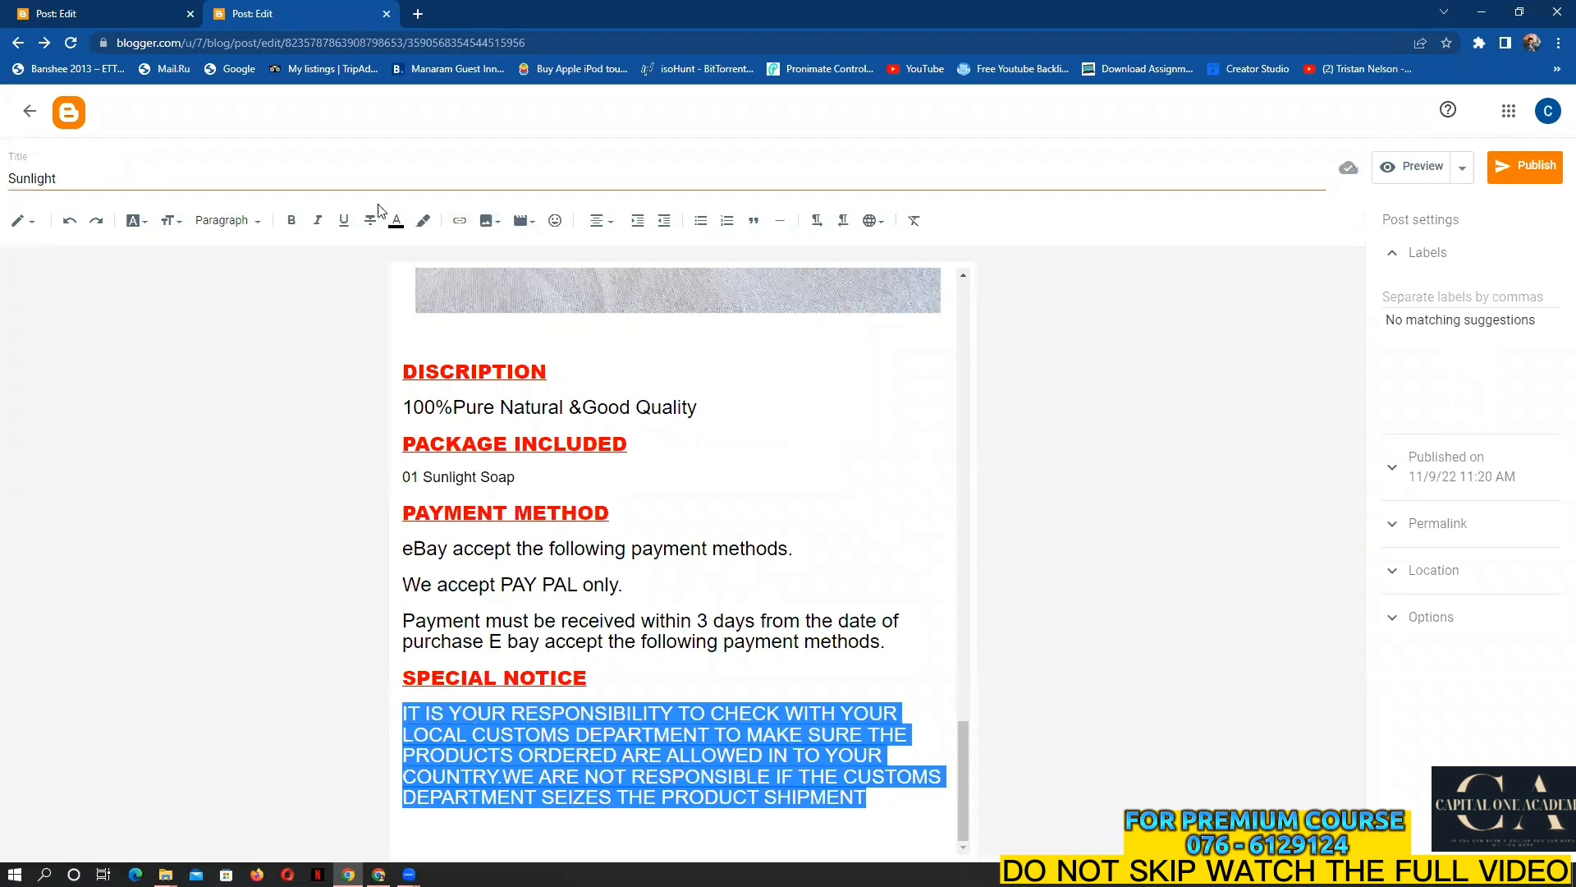
{"action": "left_click", "coordinate": [397, 220]}
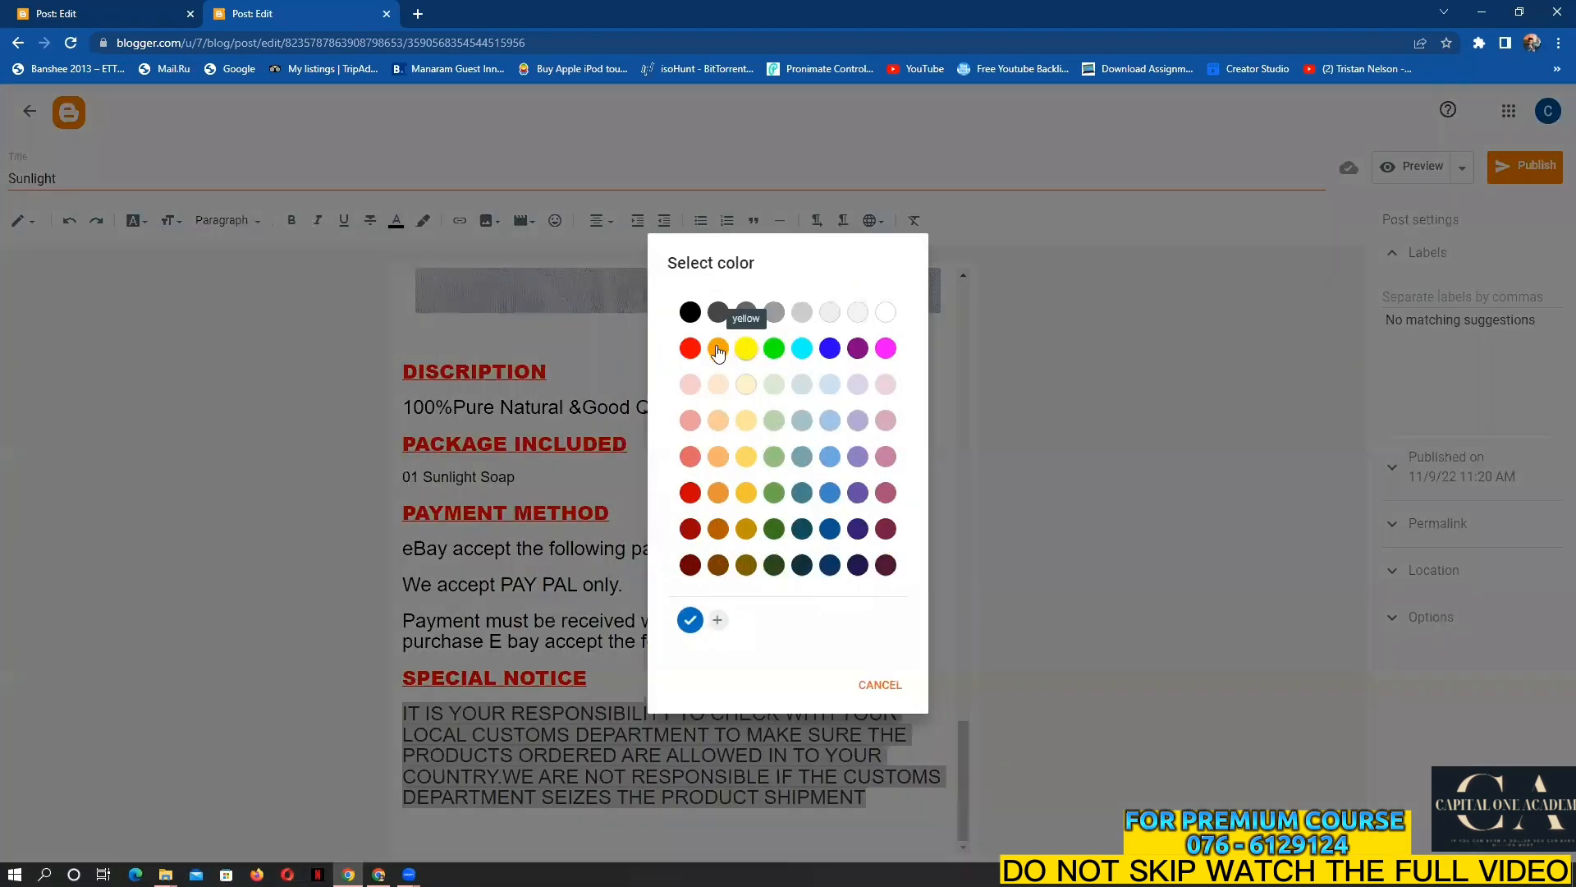
{"action": "left_click", "coordinate": [726, 362]}
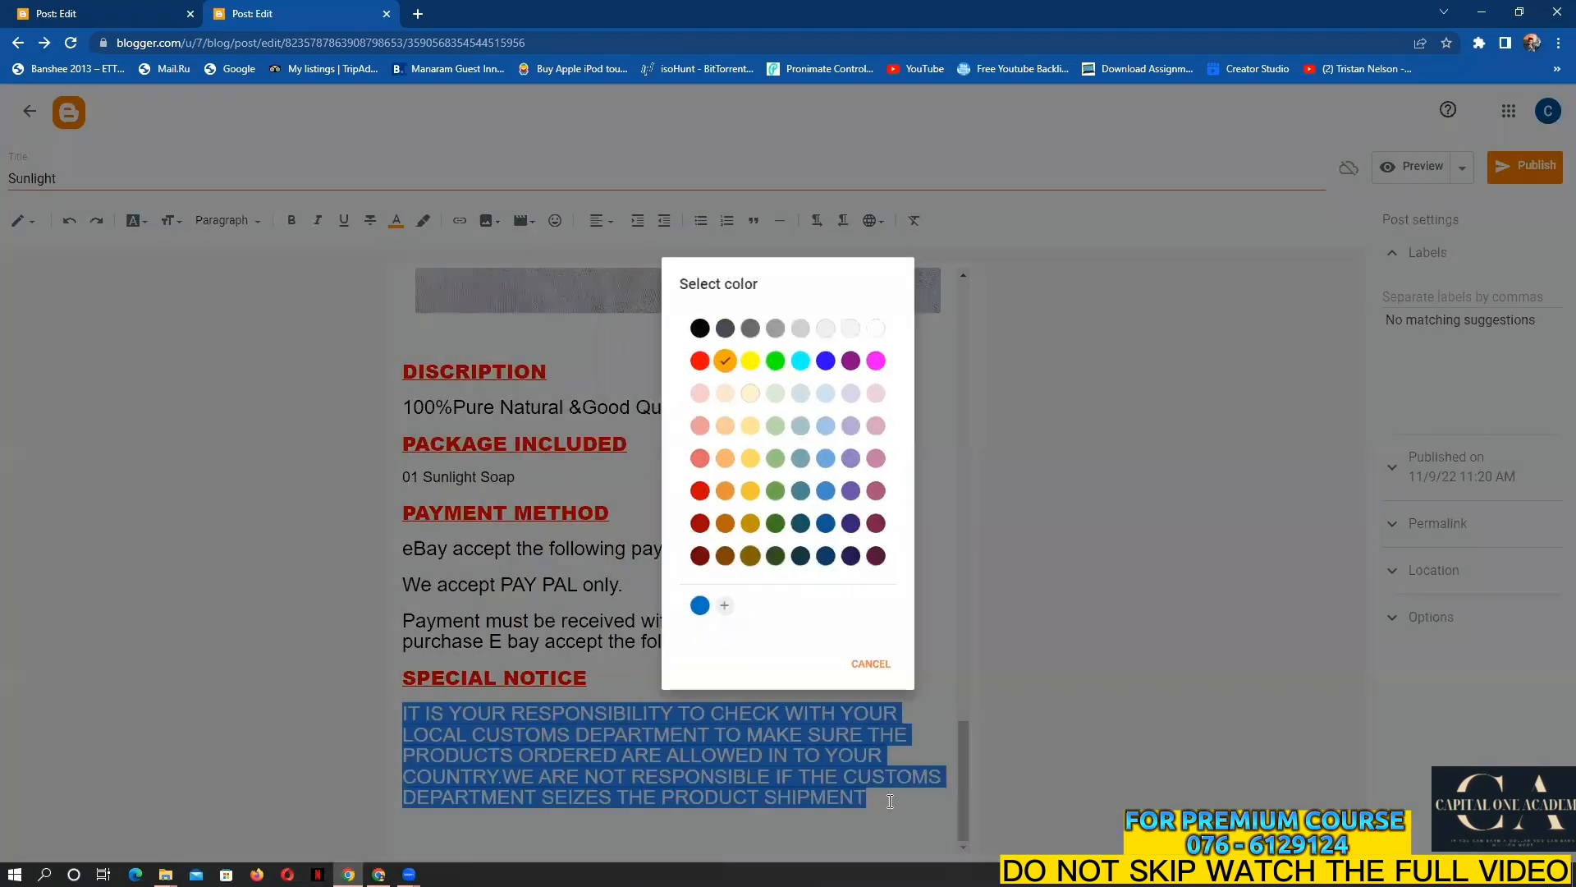
{"action": "left_click", "coordinate": [890, 801]}
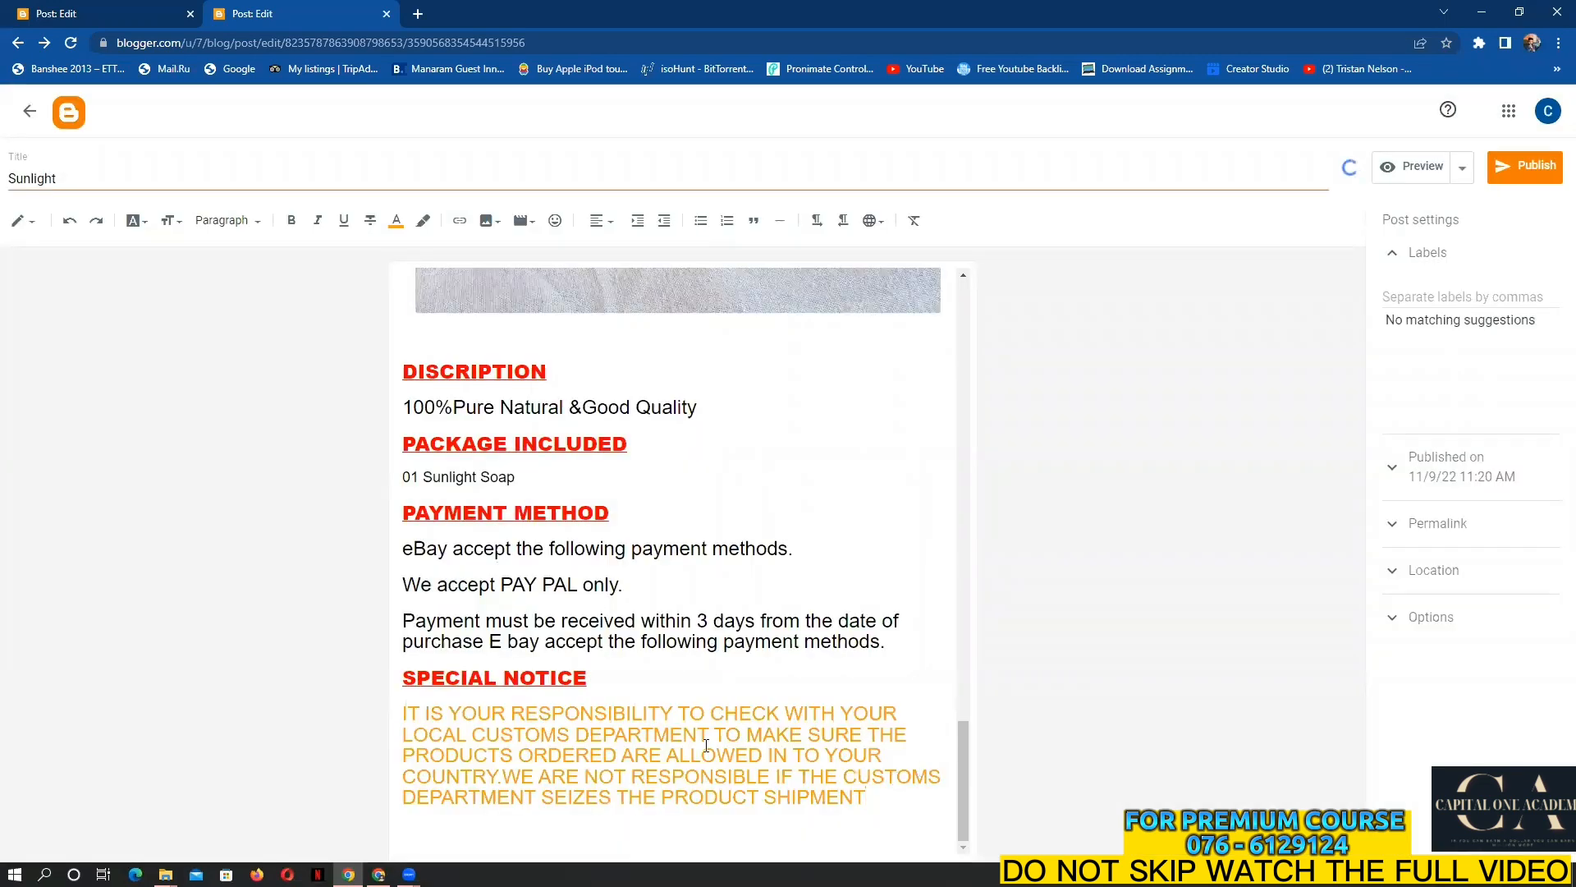
{"action": "scroll", "coordinate": [566, 635], "scroll_direction": "up", "scroll_amount": 2}
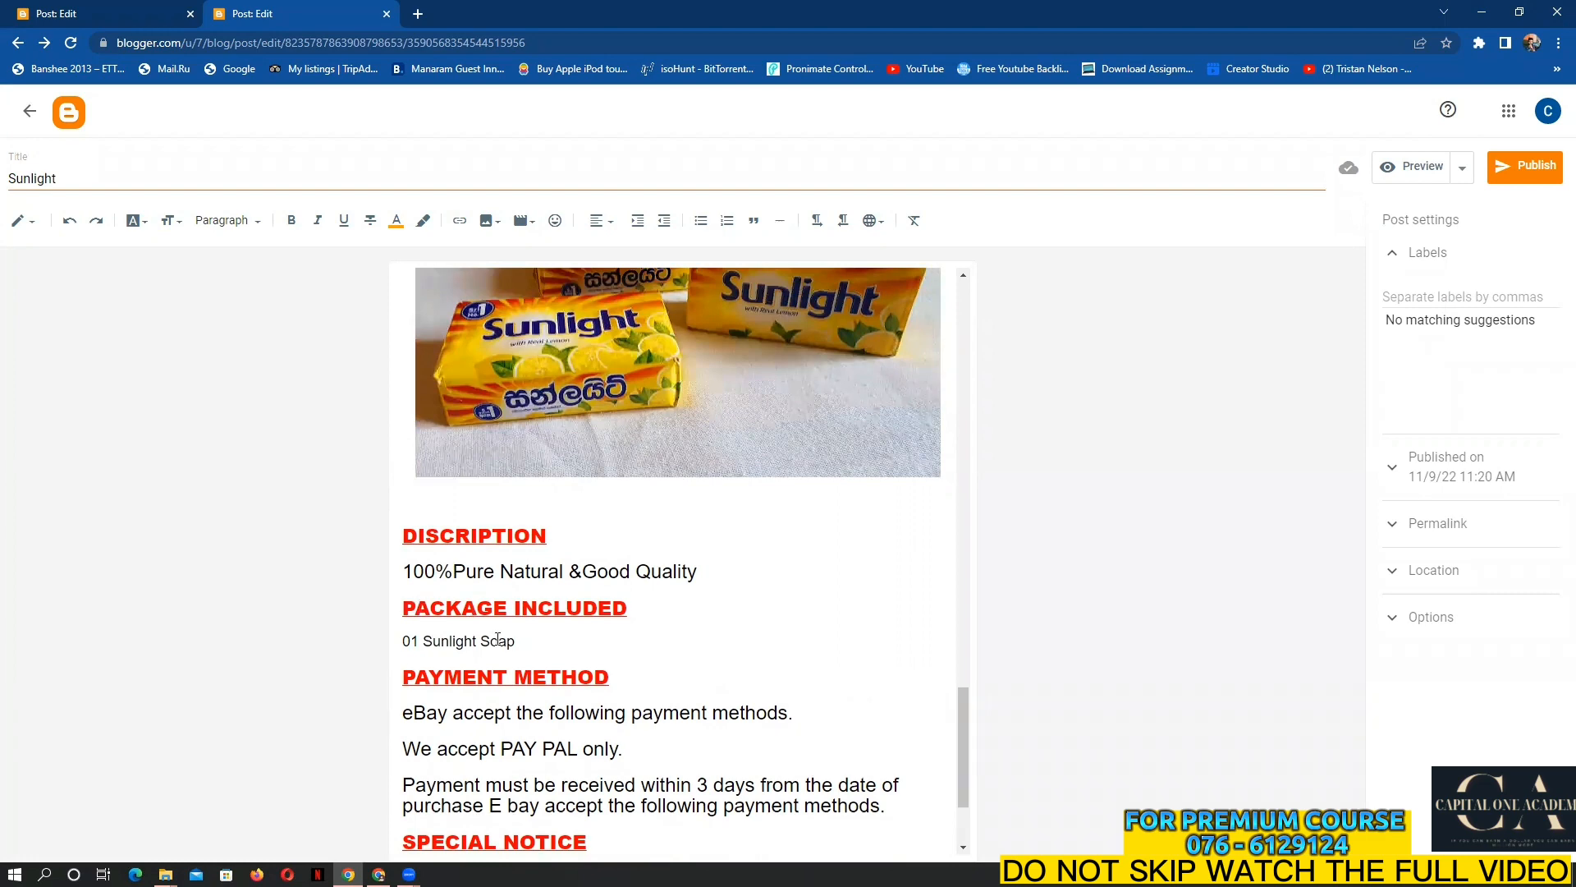
{"action": "scroll", "coordinate": [650, 790], "scroll_direction": "down", "scroll_amount": 2}
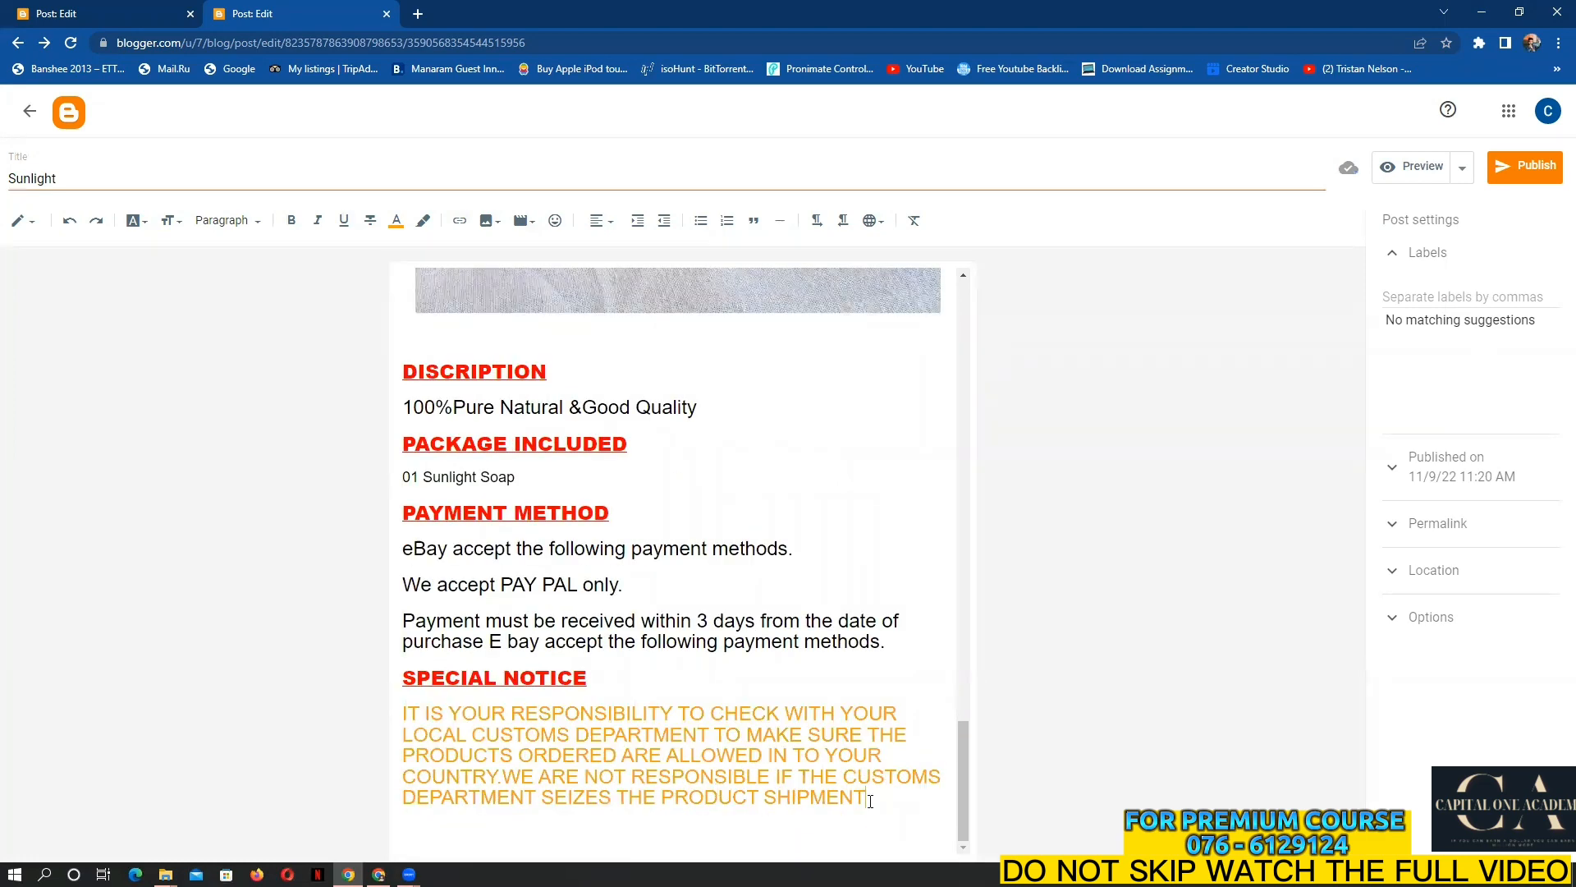
{"action": "key", "text": "Return"}
Copy the NOTES through DELIVERY DETAILS policy sections from the other post
{"action": "left_click", "coordinate": [144, 10]}
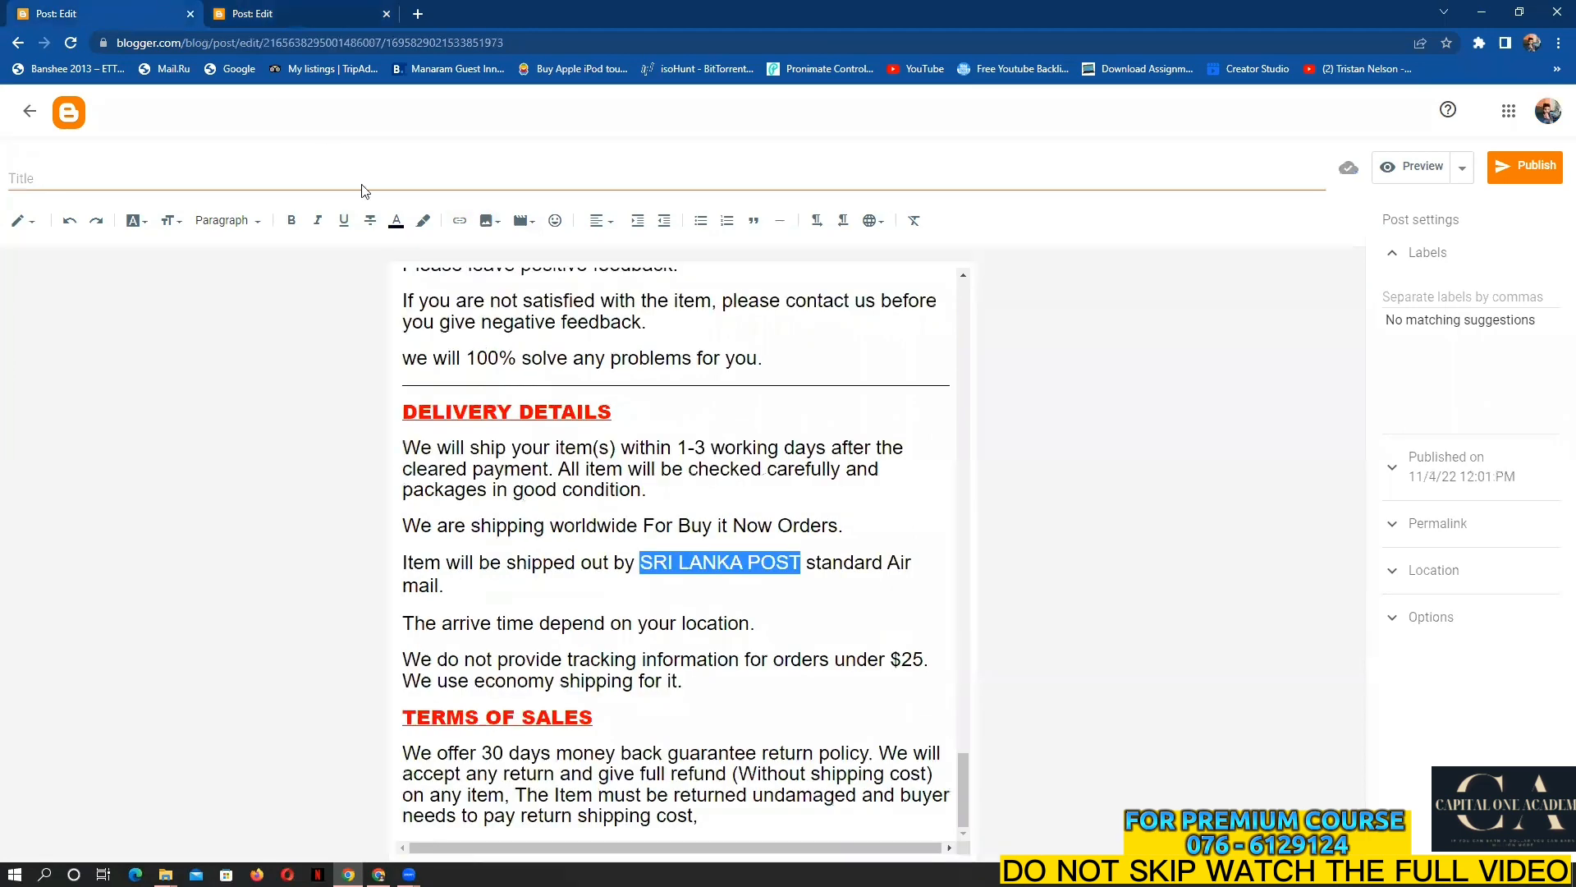
{"action": "scroll", "coordinate": [649, 667], "scroll_direction": "up", "scroll_amount": 8}
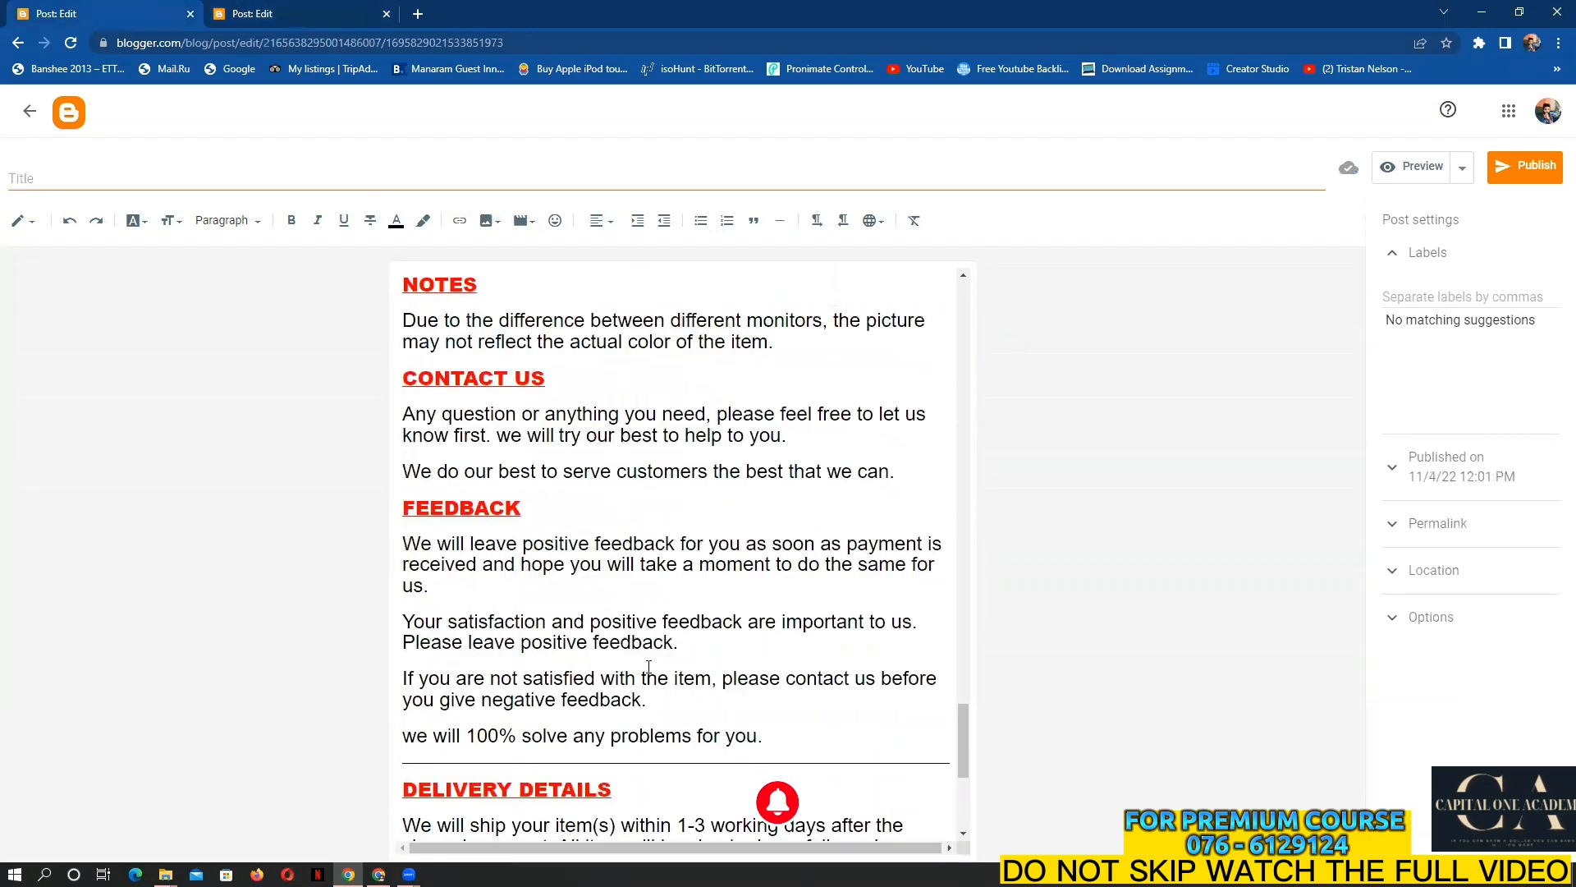
{"action": "scroll", "coordinate": [649, 667], "scroll_direction": "up", "scroll_amount": 1}
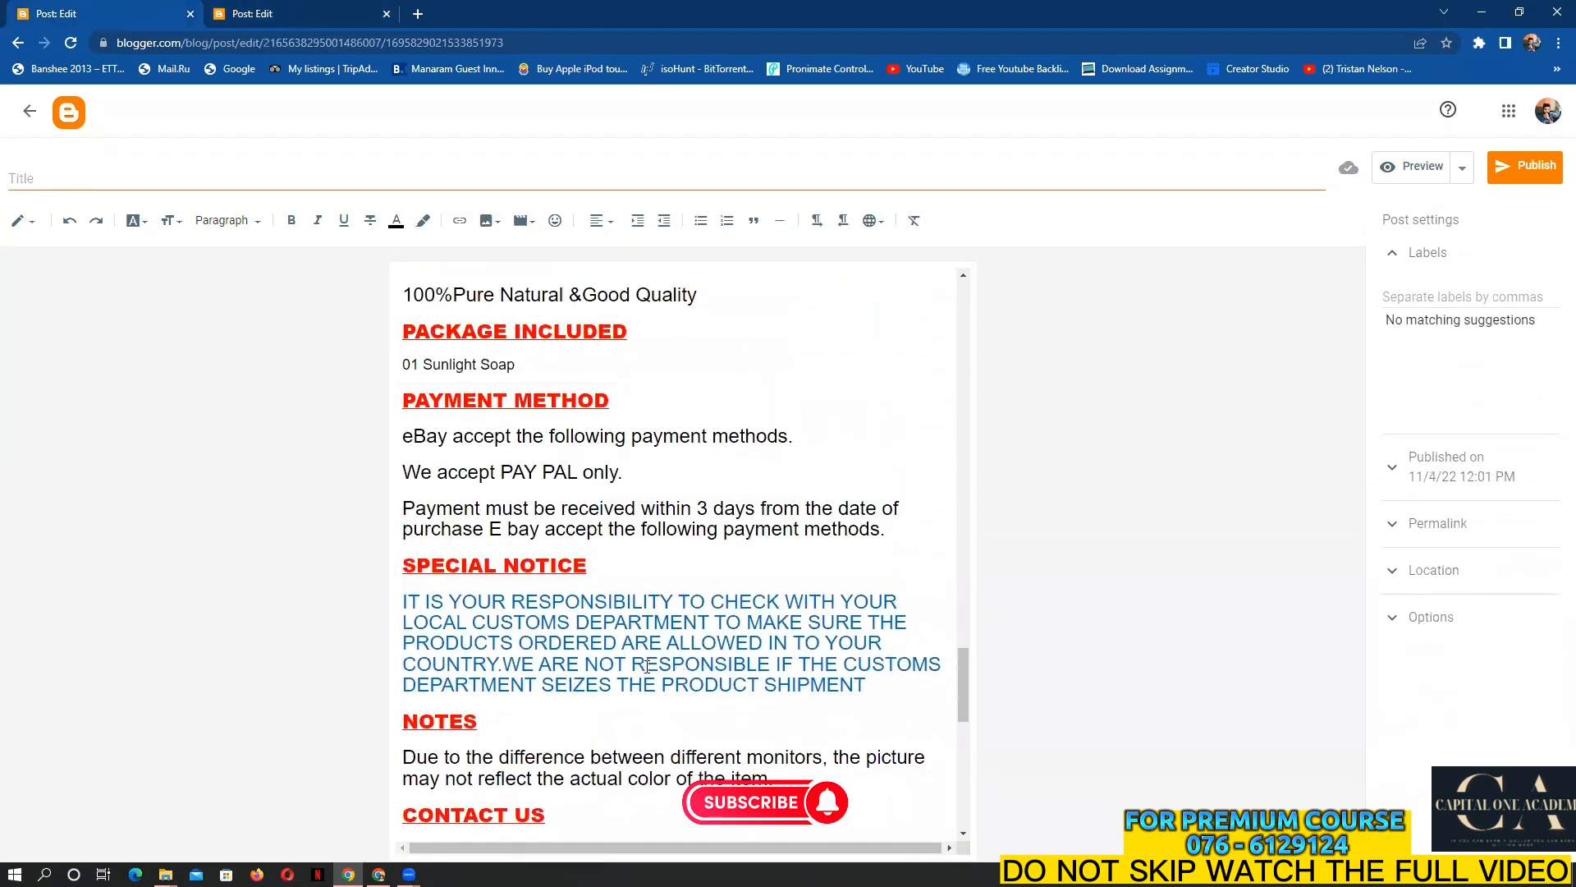
{"action": "scroll", "coordinate": [649, 667], "scroll_direction": "down", "scroll_amount": 5}
{"action": "left_click_drag", "start_coordinate": [405, 322], "coordinate": [780, 814]}
{"action": "right_click", "coordinate": [707, 781]}
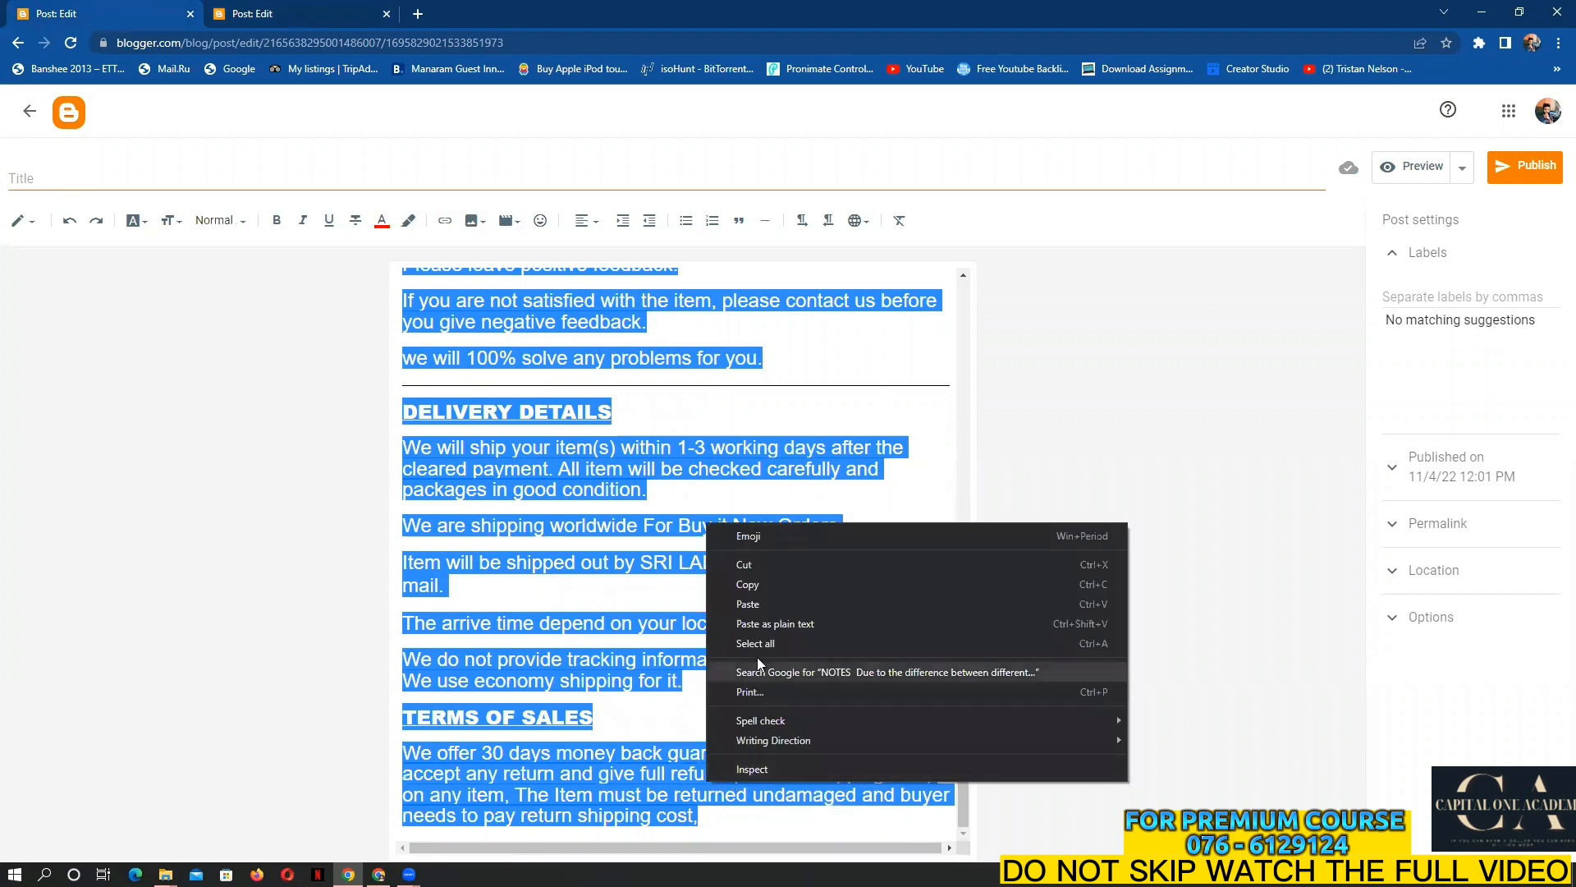
{"action": "left_click", "coordinate": [755, 589]}
Paste the policy sections into the Sunlight post below the orange notice
{"action": "left_click", "coordinate": [308, 8]}
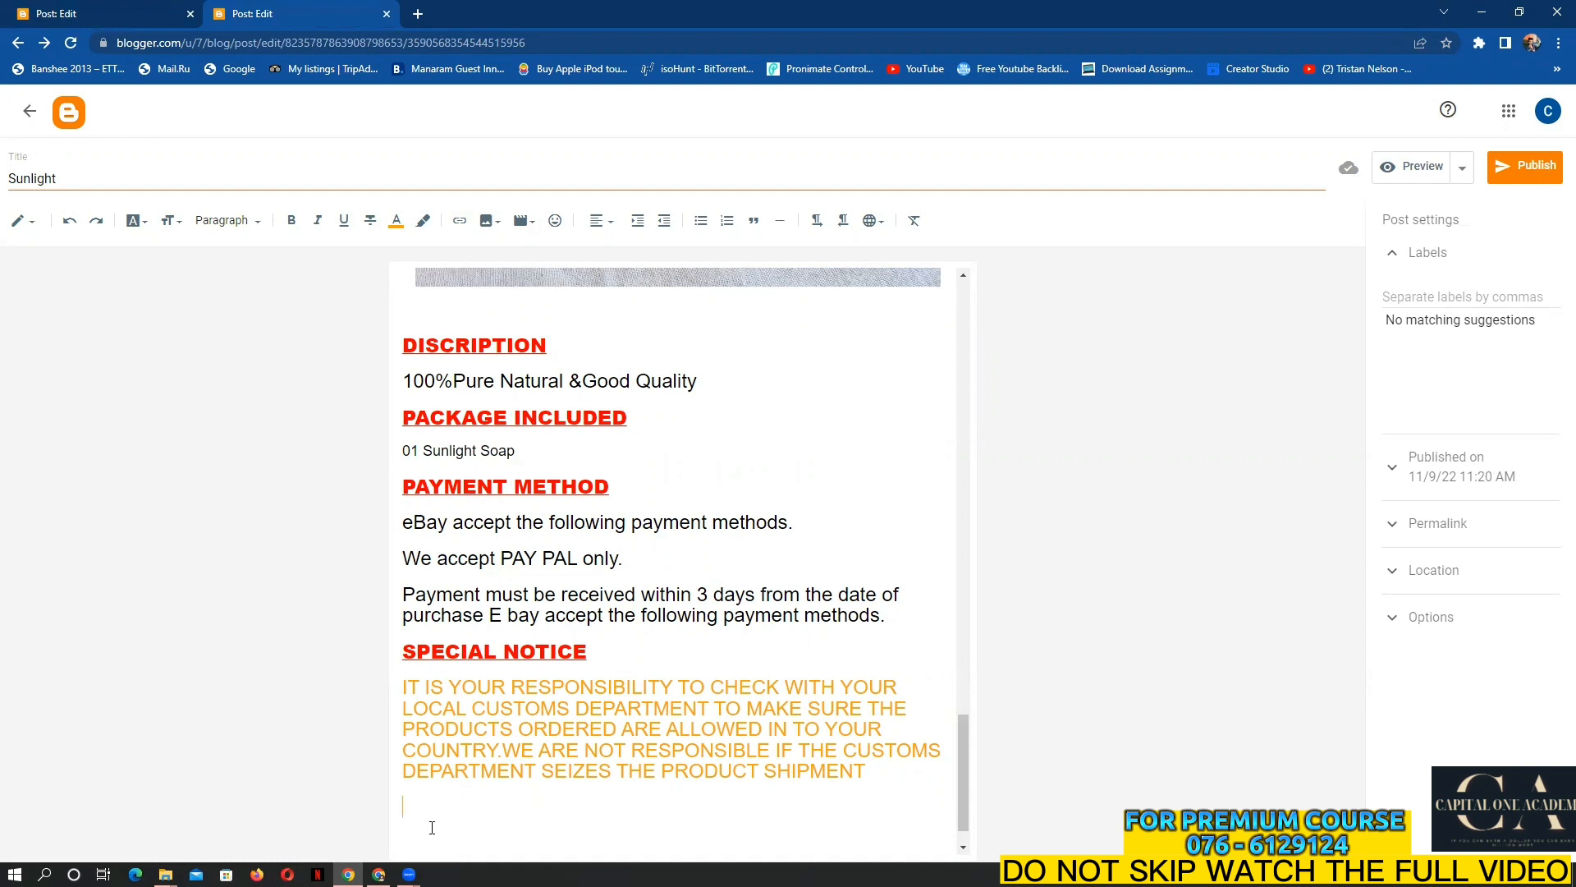
{"action": "key", "text": "Return"}
{"action": "right_click", "coordinate": [414, 834]}
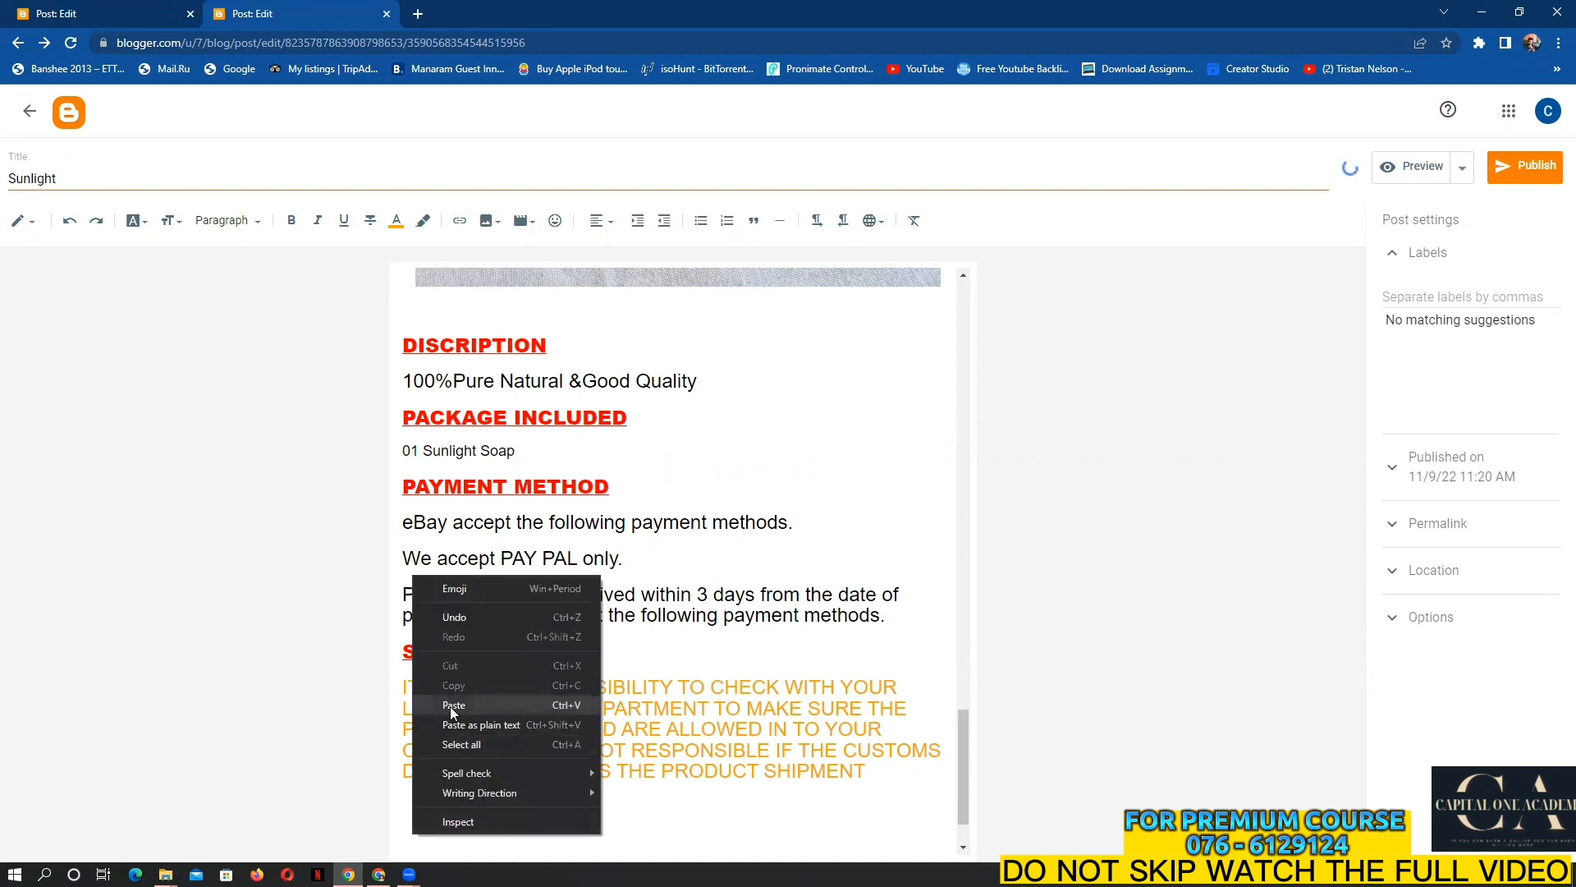
{"action": "left_click", "coordinate": [454, 704]}
Delete the blank line between the customs notice and the NOTES heading
{"action": "scroll", "coordinate": [540, 727], "scroll_direction": "up", "scroll_amount": 6}
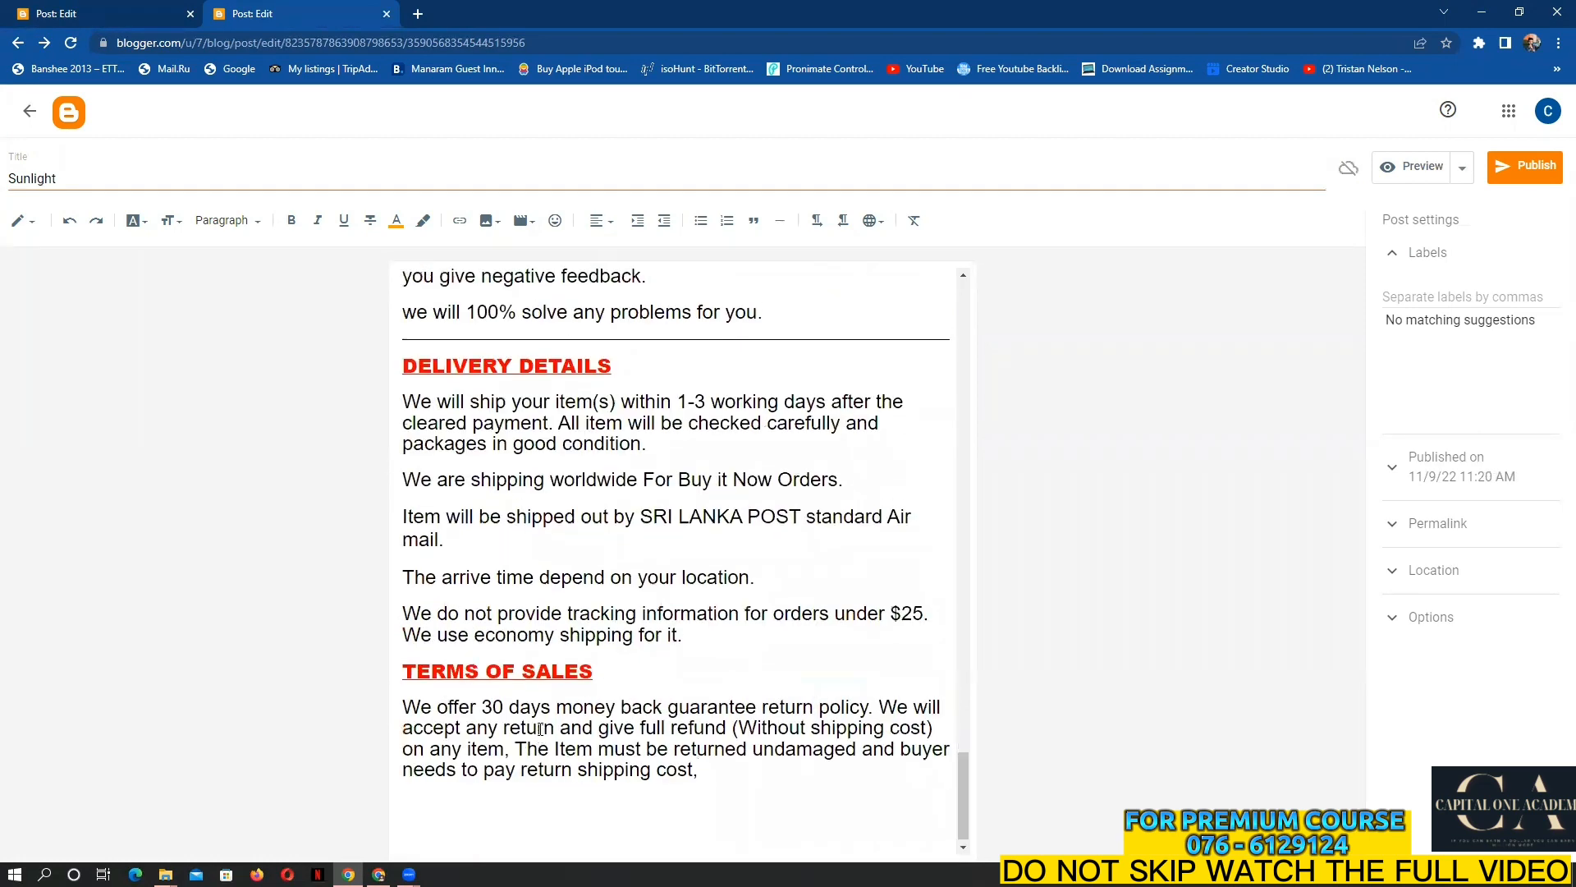
{"action": "scroll", "coordinate": [539, 716], "scroll_direction": "up", "scroll_amount": 3}
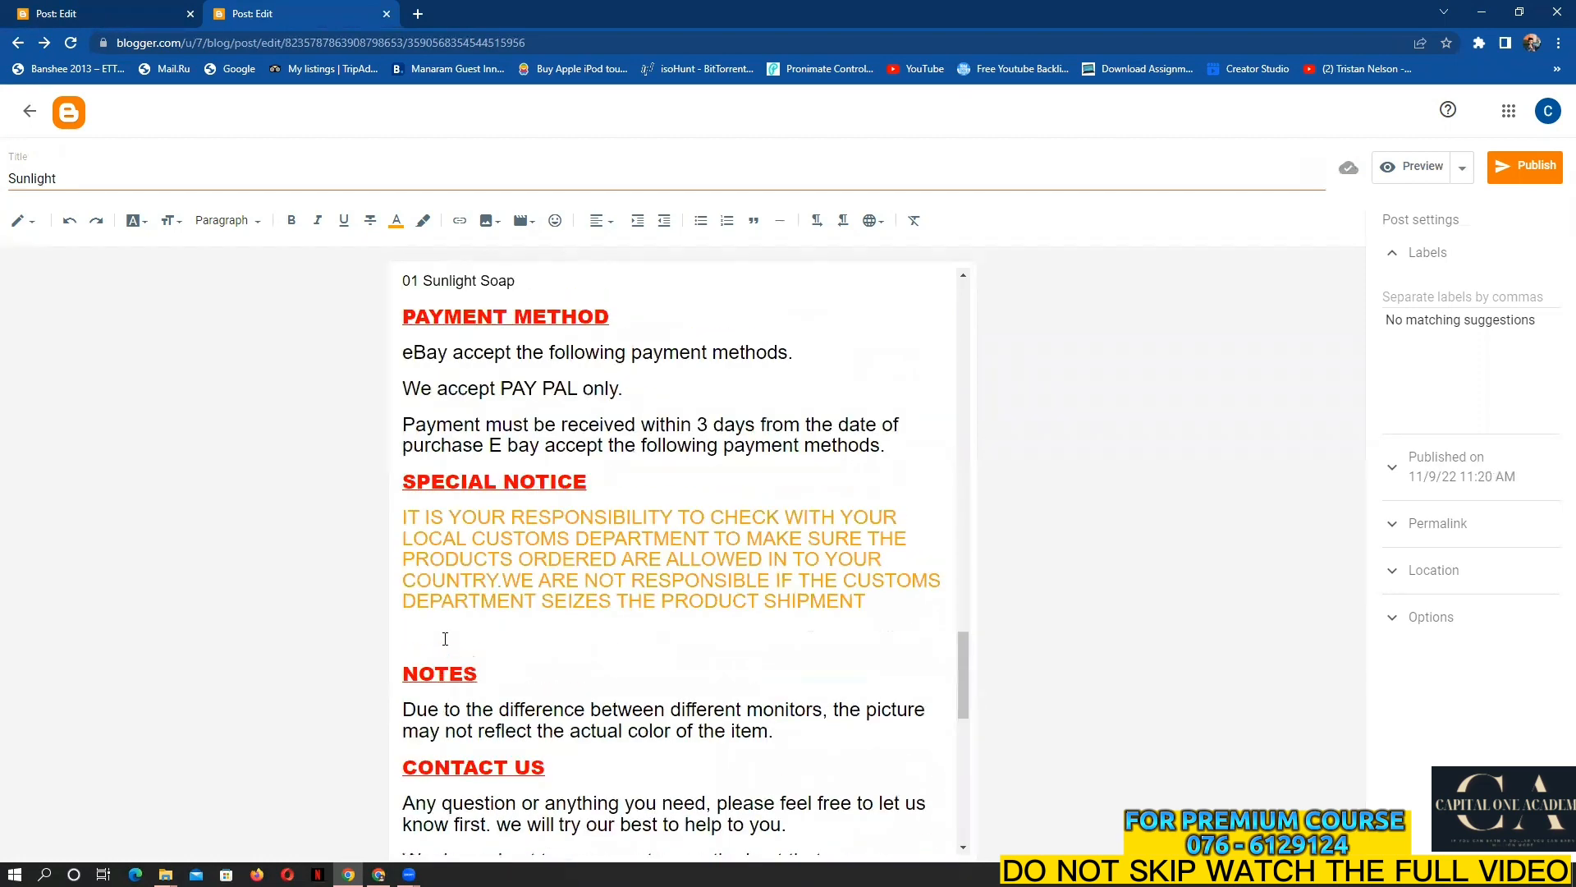
{"action": "left_click", "coordinate": [447, 639]}
{"action": "key", "text": "BackSpace"}
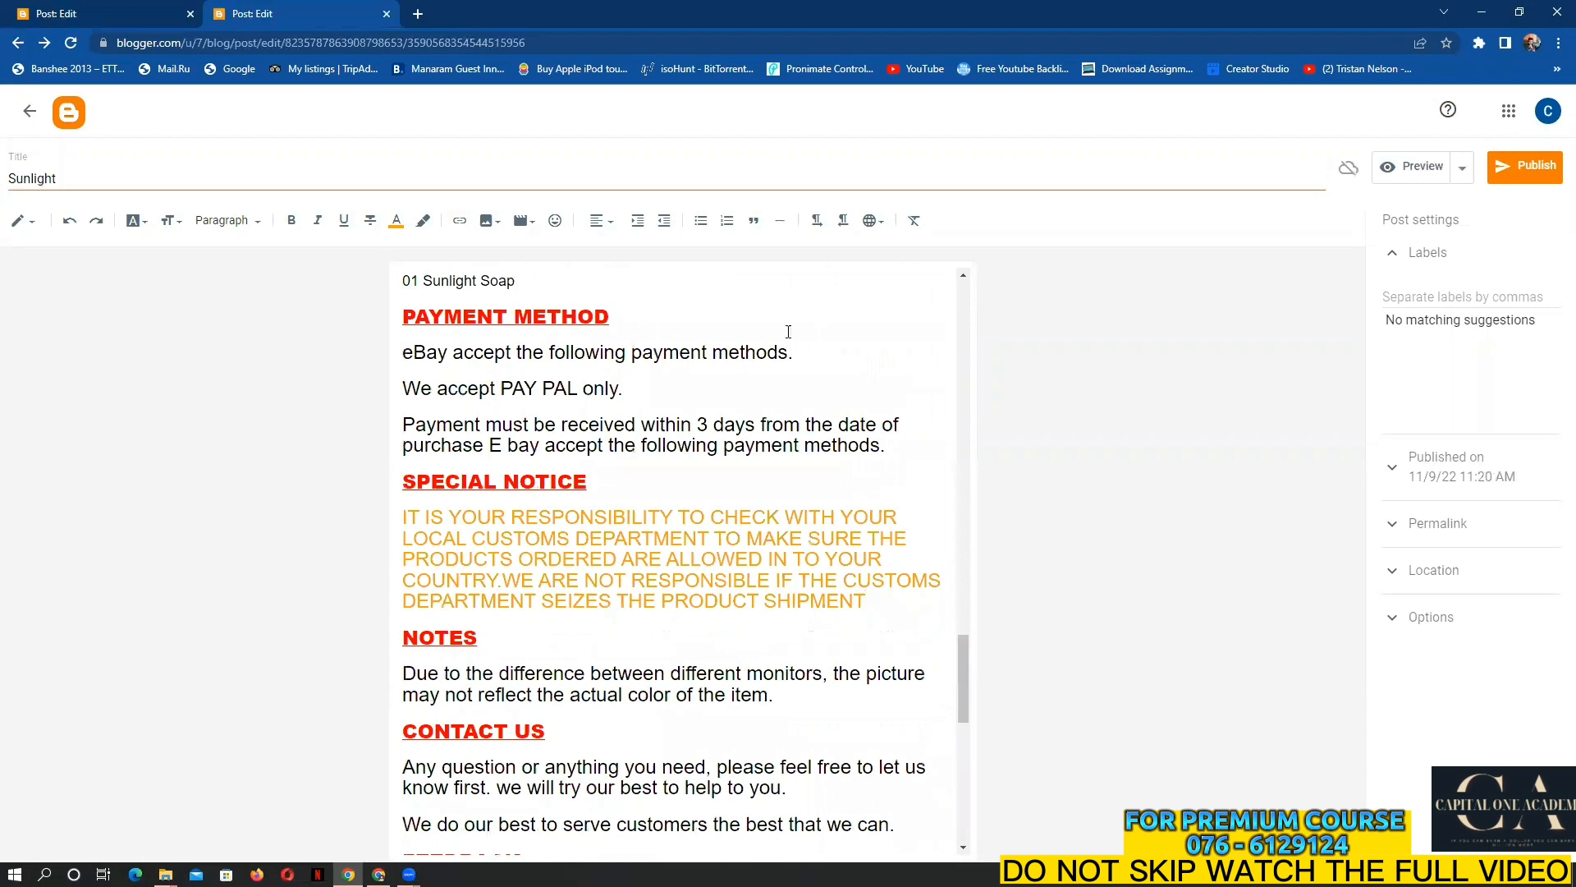
{"action": "scroll", "coordinate": [519, 597], "scroll_direction": "down", "scroll_amount": 5}
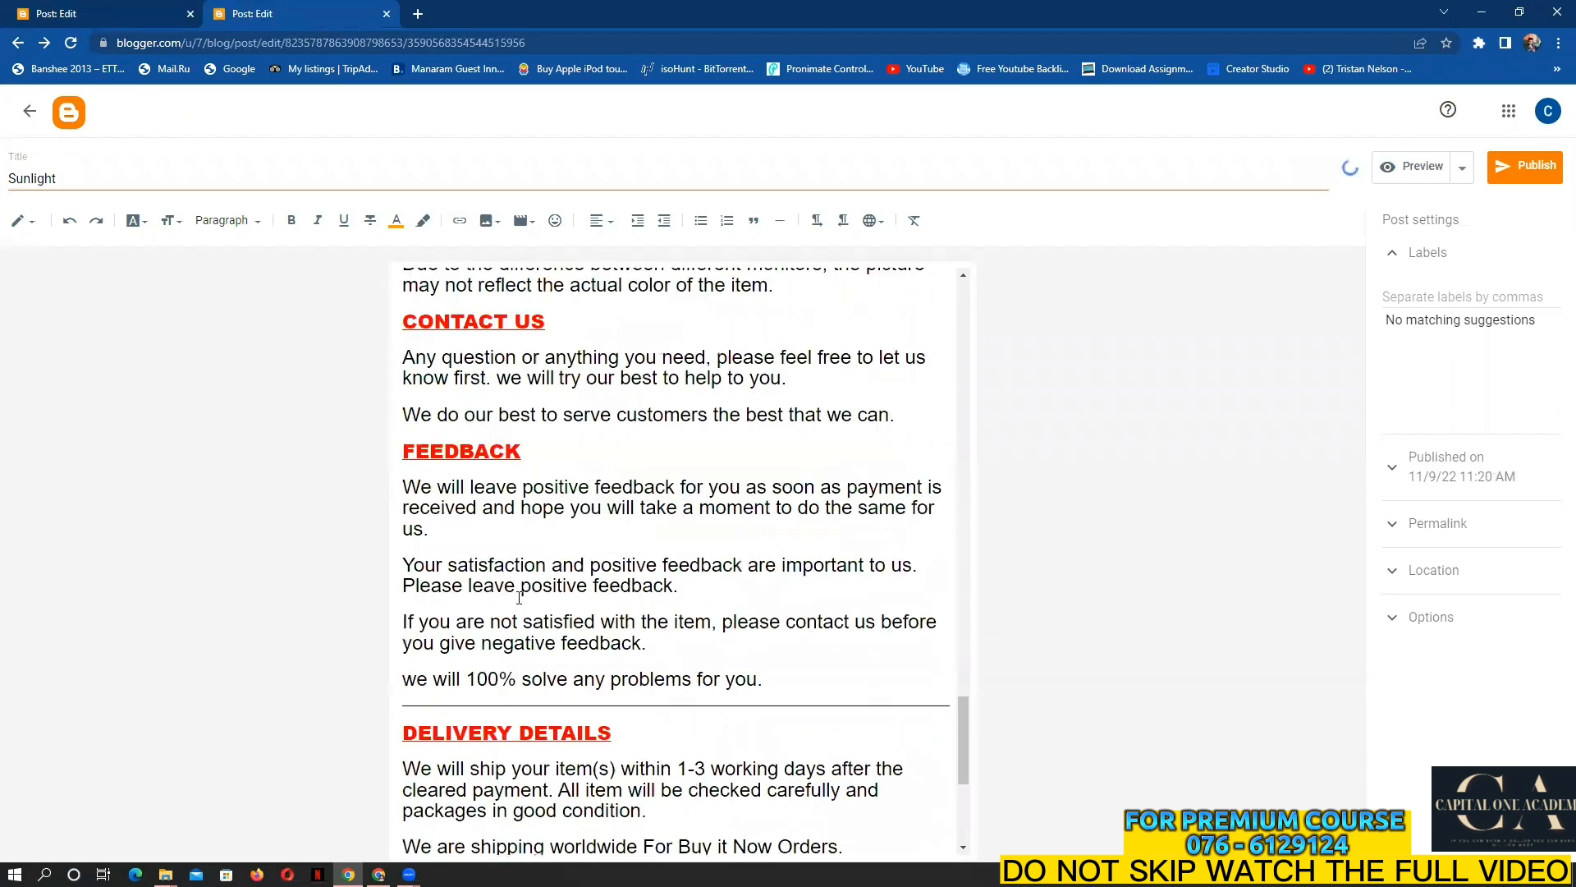
{"action": "left_click", "coordinate": [1423, 166]}
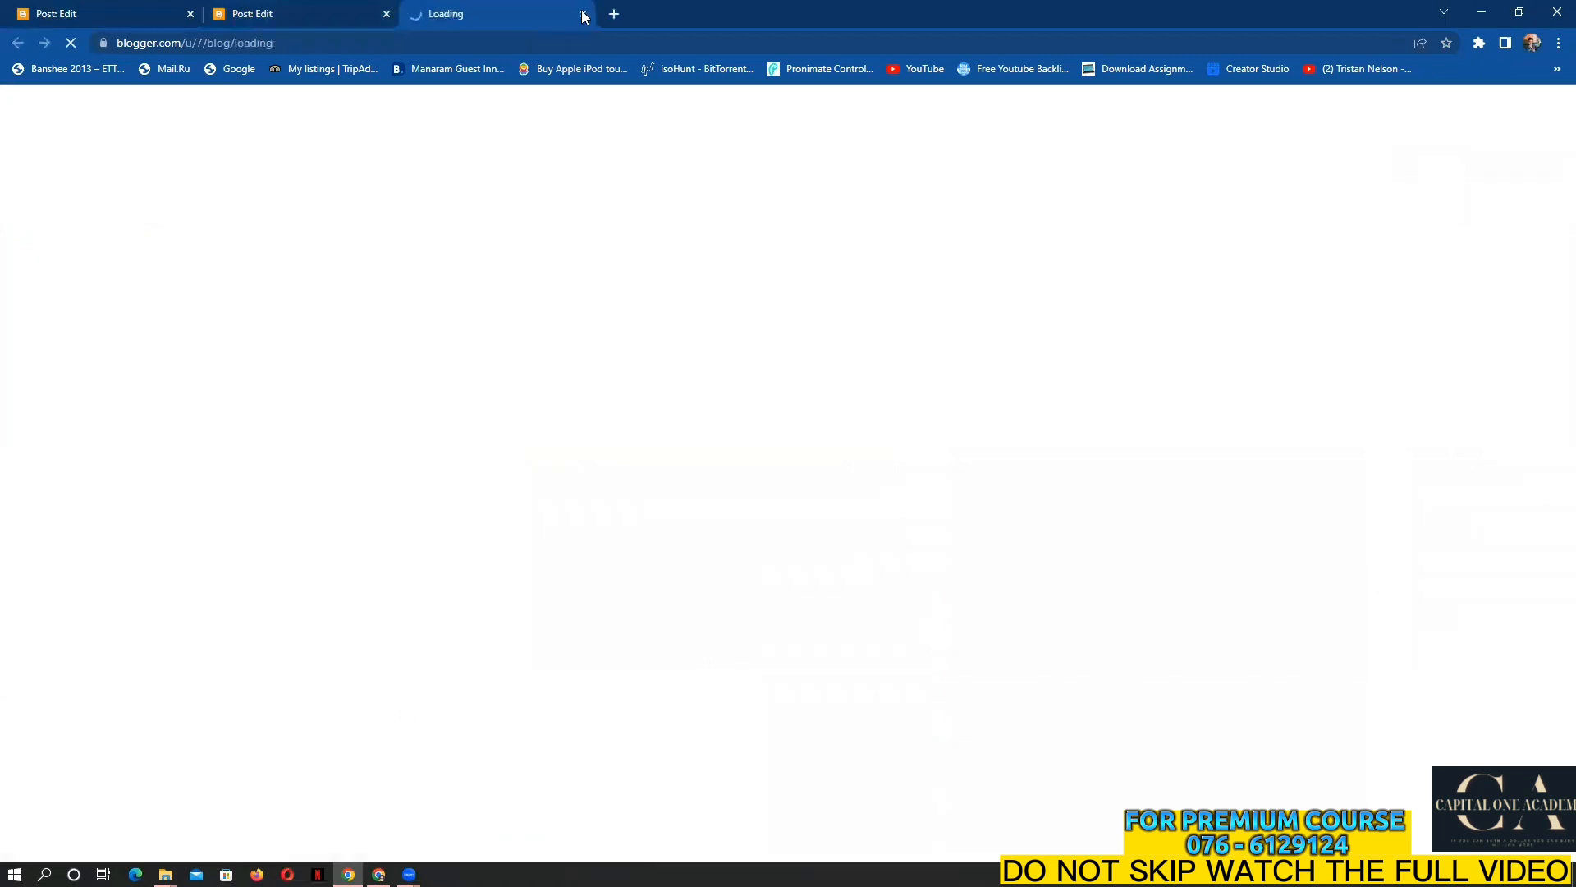
{"action": "left_click", "coordinate": [338, 14]}
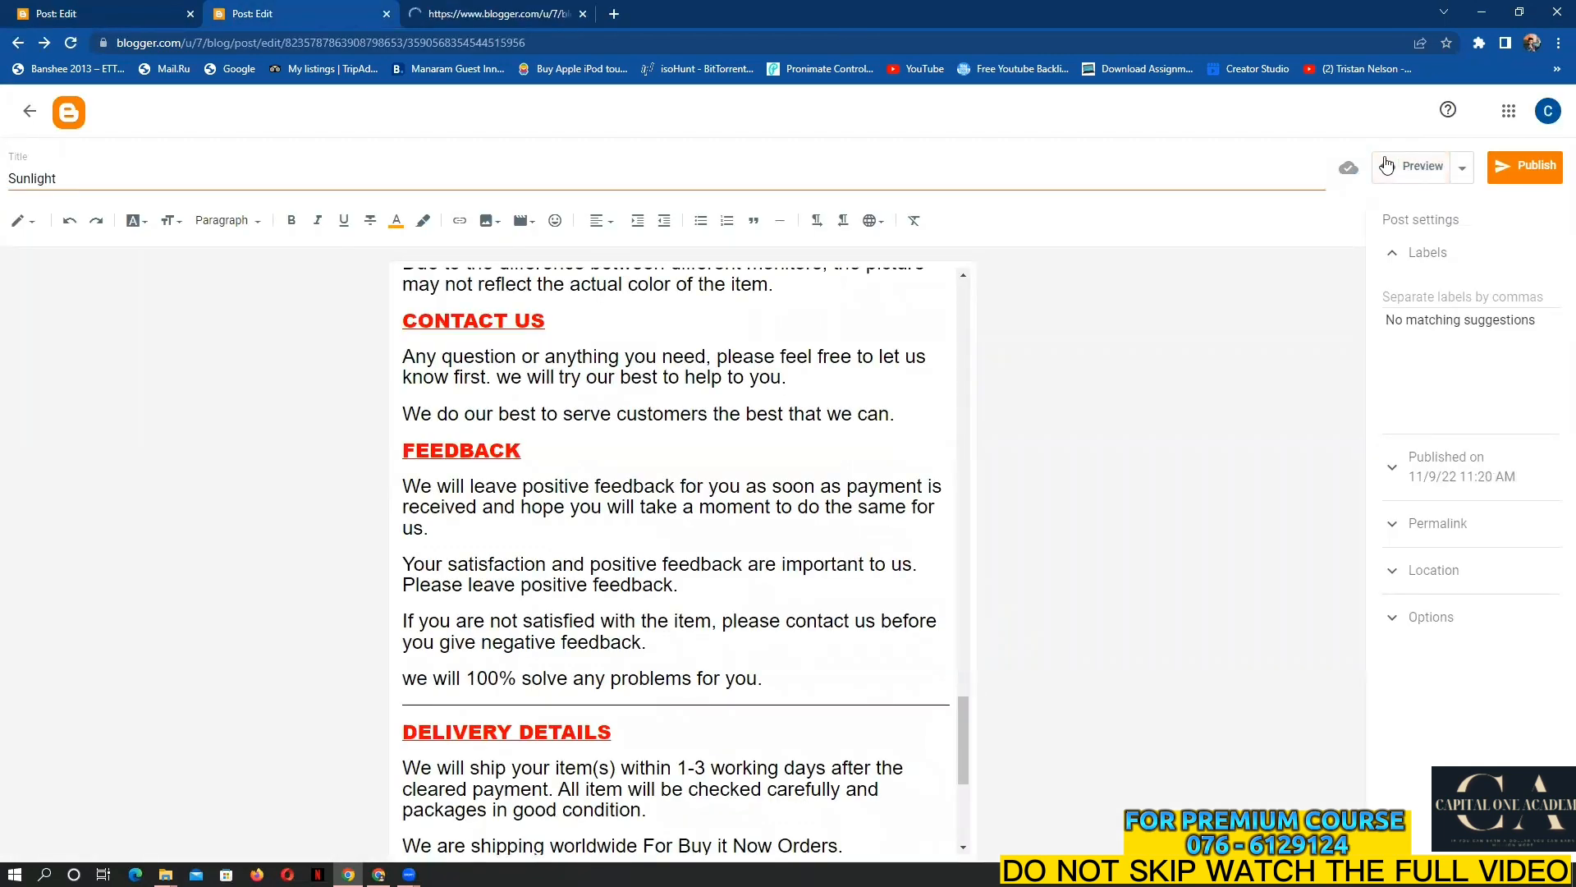
{"action": "left_click", "coordinate": [1387, 166]}
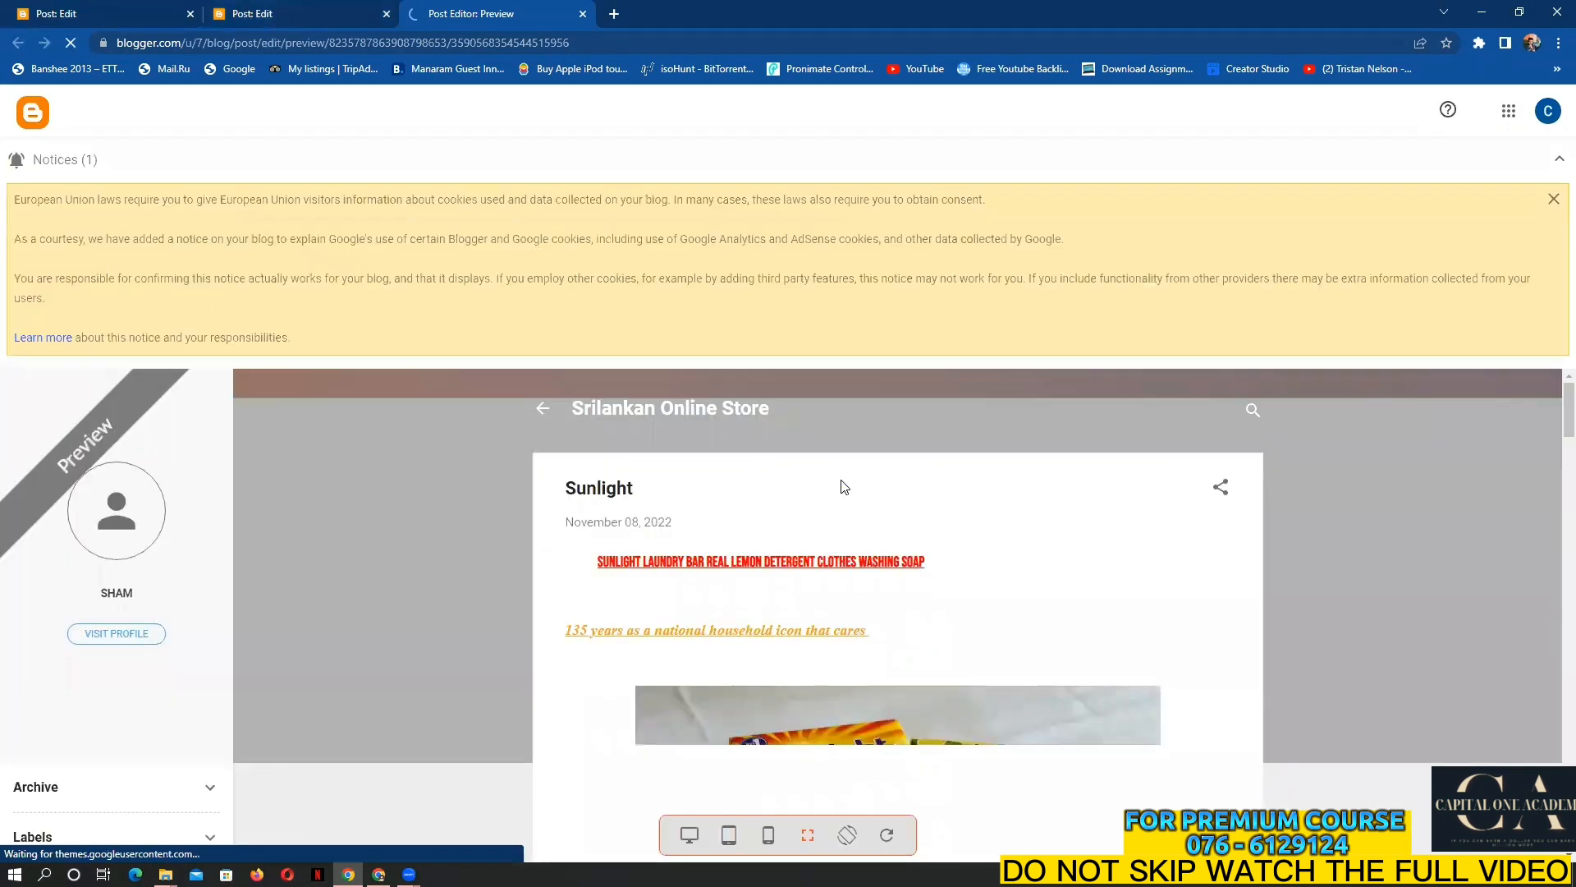
{"action": "scroll", "coordinate": [1132, 515], "scroll_direction": "down", "scroll_amount": 2}
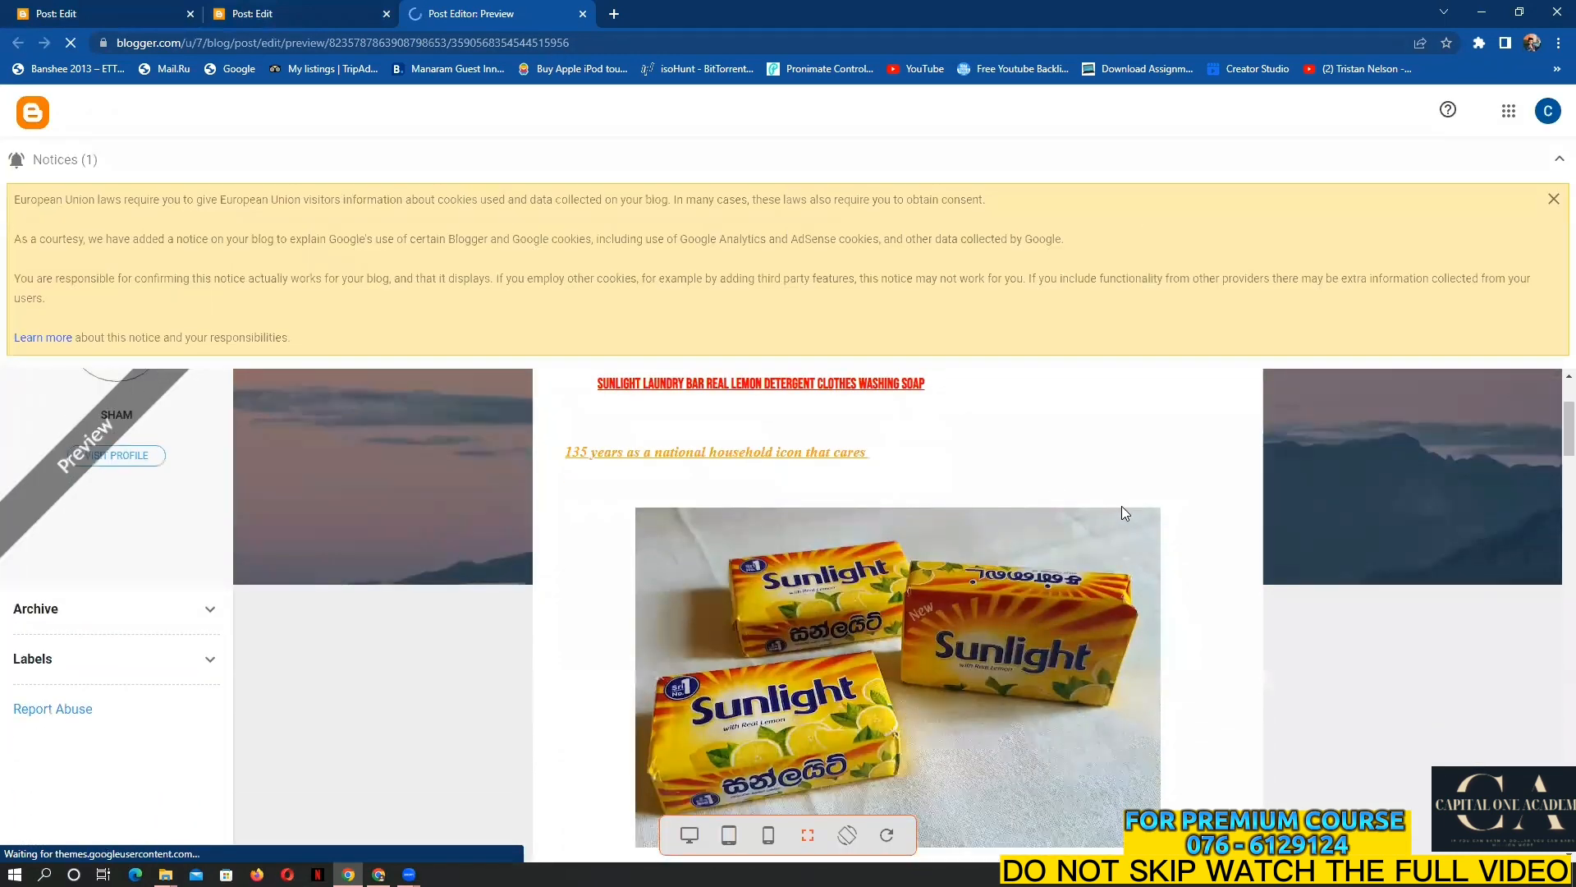
{"action": "scroll", "coordinate": [1070, 532], "scroll_direction": "down", "scroll_amount": 6}
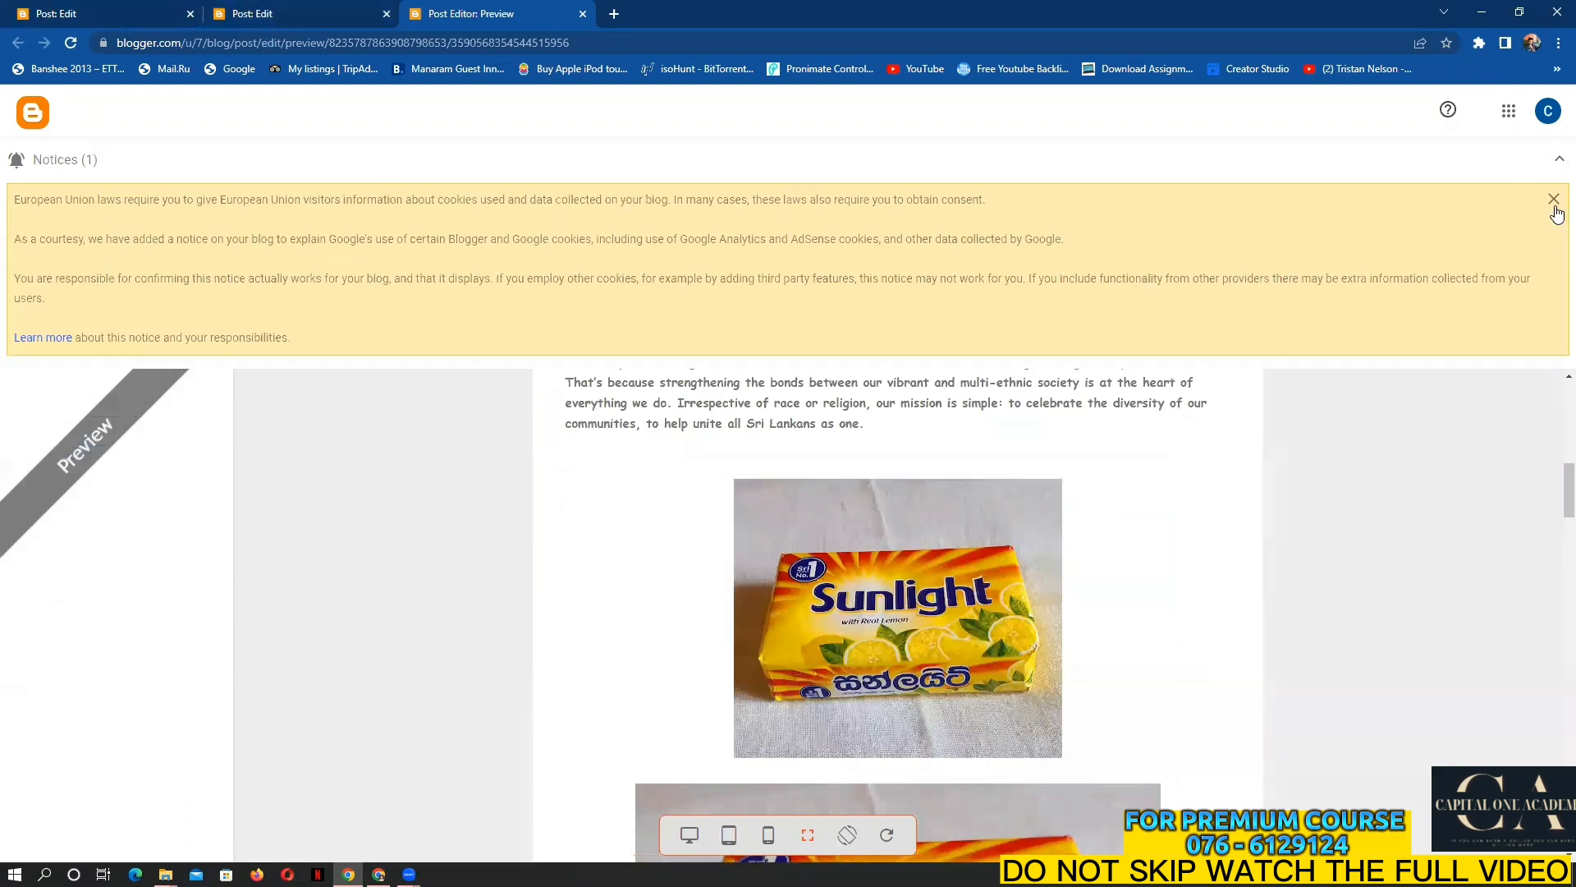
{"action": "left_click", "coordinate": [1553, 202]}
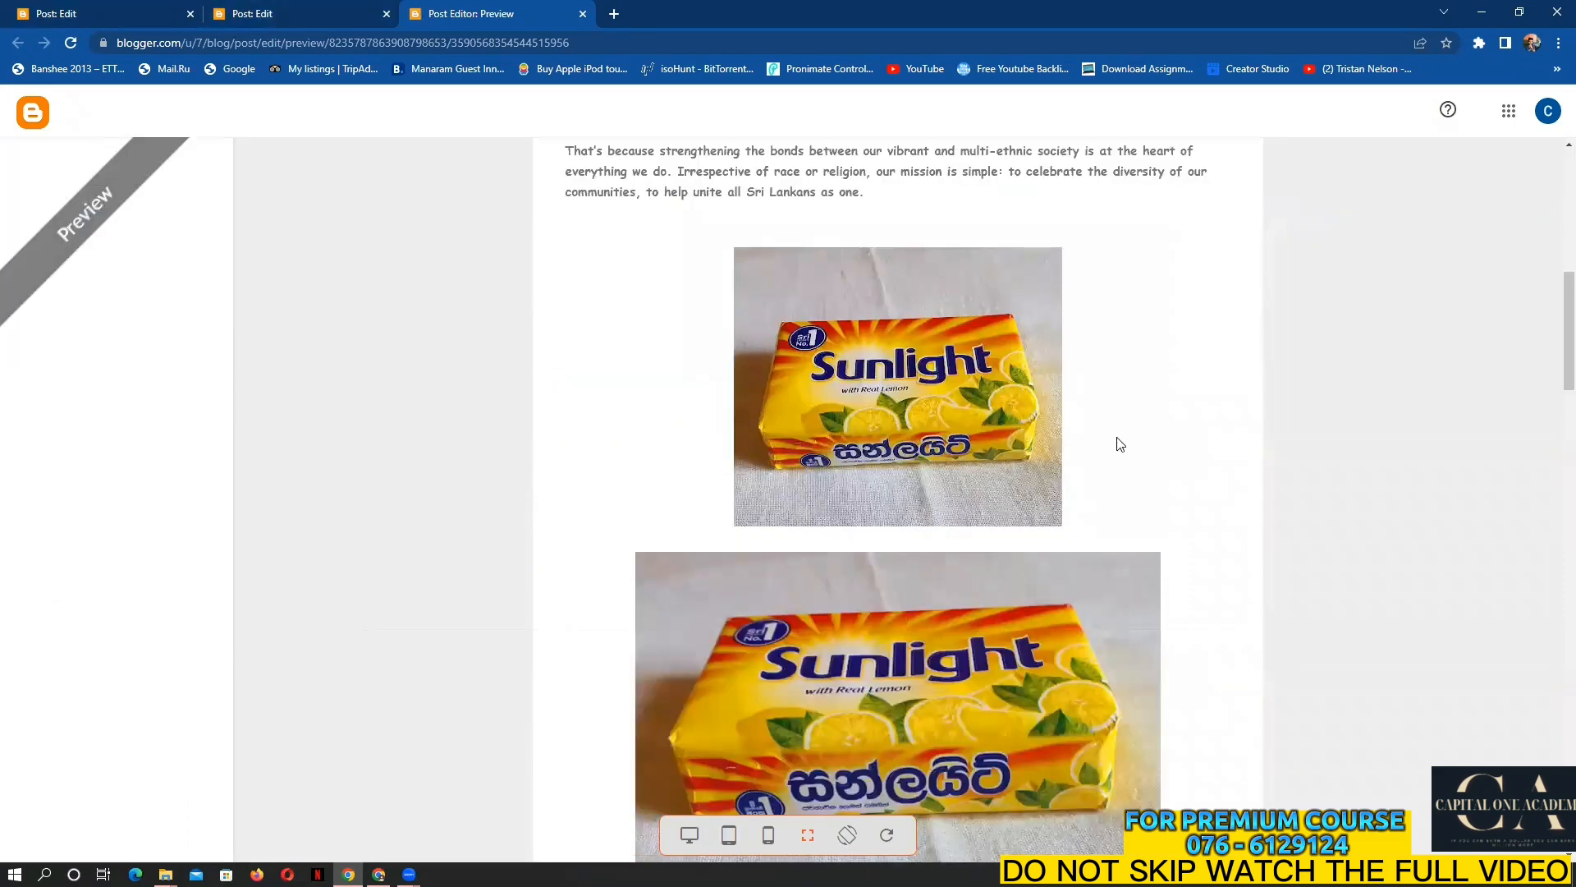
{"action": "scroll", "coordinate": [1118, 448], "scroll_direction": "up", "scroll_amount": 8}
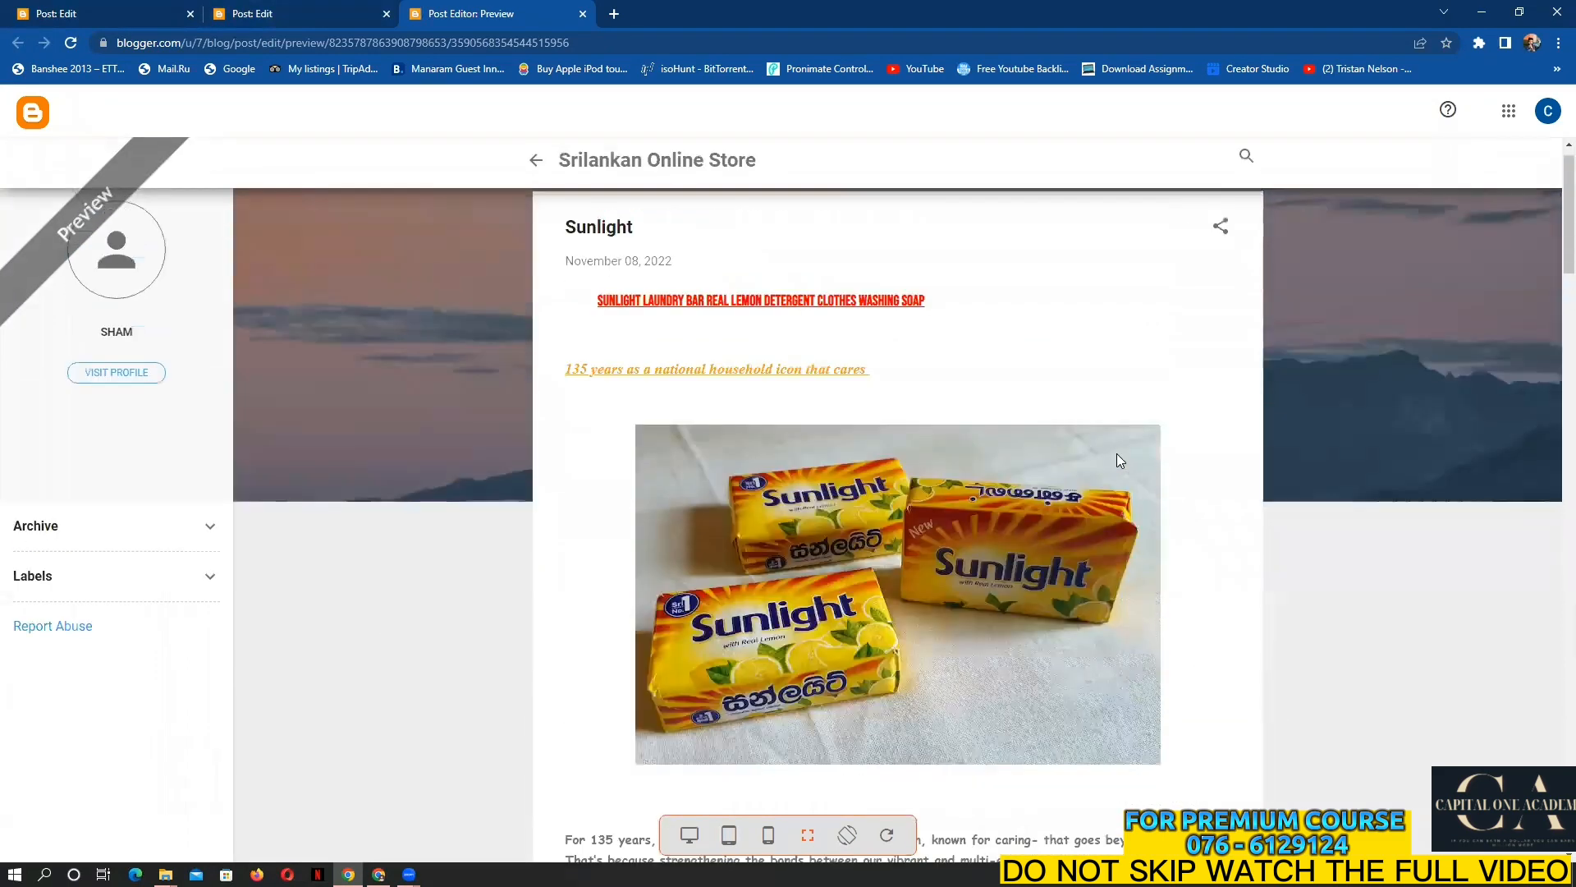
{"action": "scroll", "coordinate": [1116, 453], "scroll_direction": "down", "scroll_amount": 2}
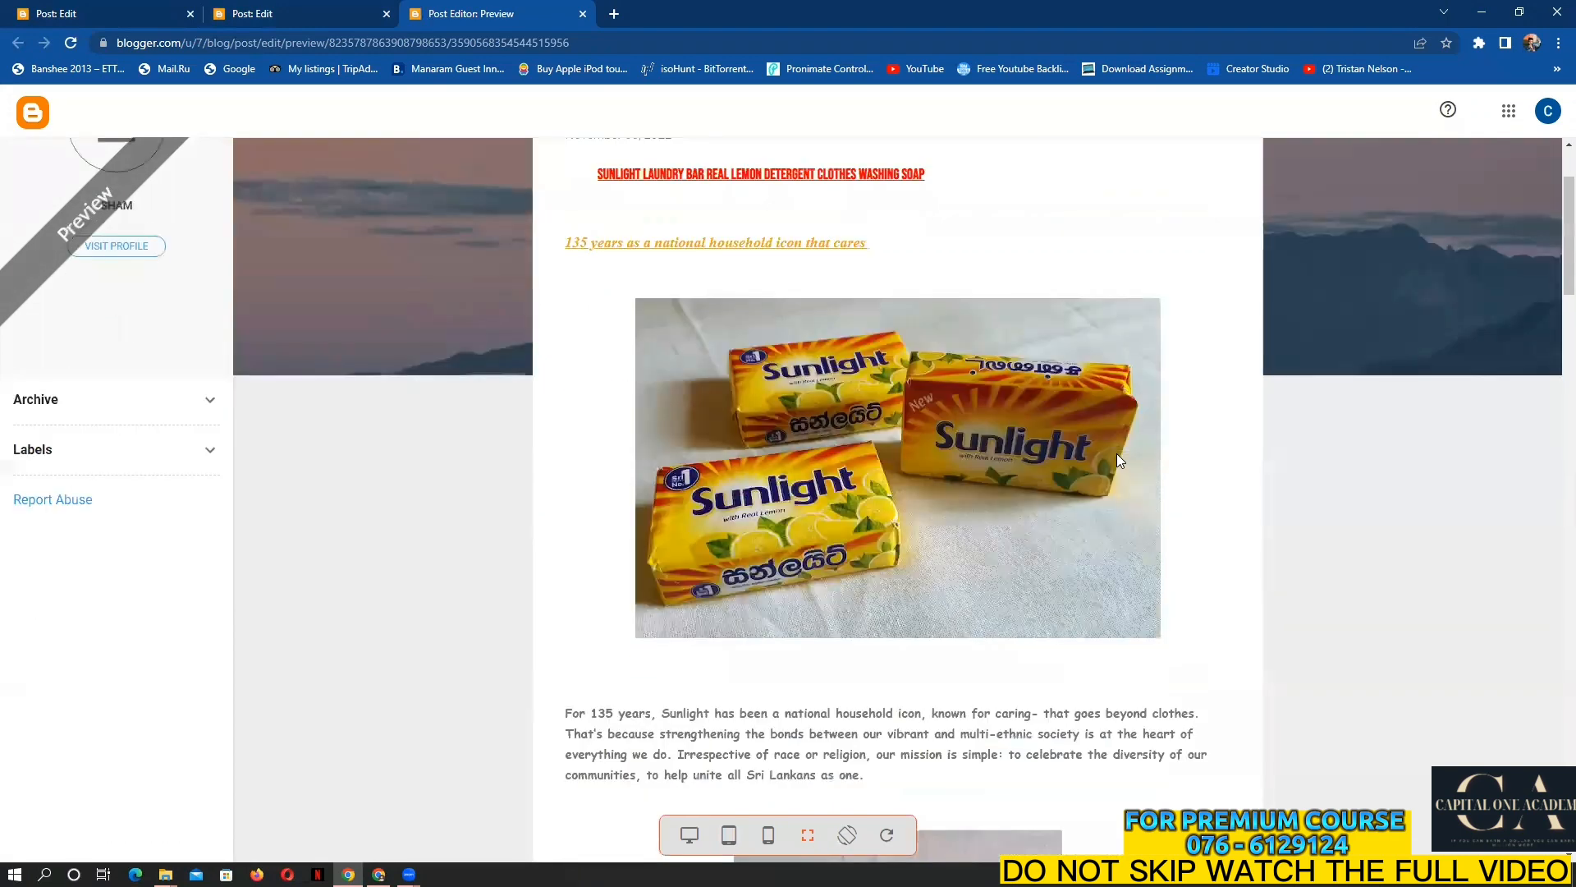
{"action": "scroll", "coordinate": [1116, 453], "scroll_direction": "down", "scroll_amount": 12}
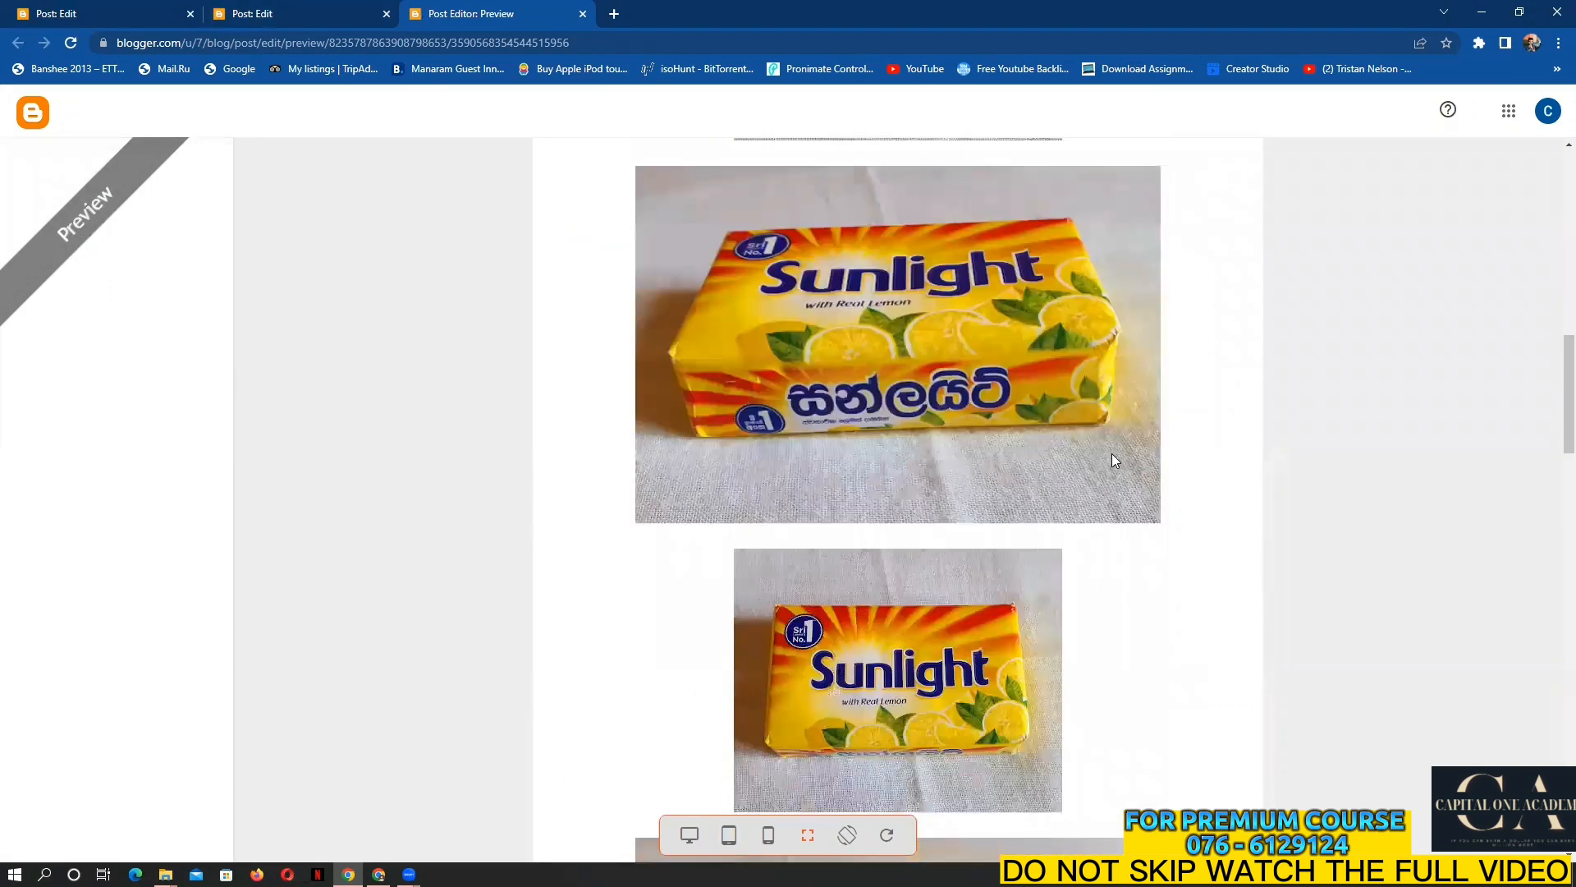
{"action": "scroll", "coordinate": [1112, 456], "scroll_direction": "down", "scroll_amount": 10}
{"action": "scroll", "coordinate": [1114, 461], "scroll_direction": "down", "scroll_amount": 15}
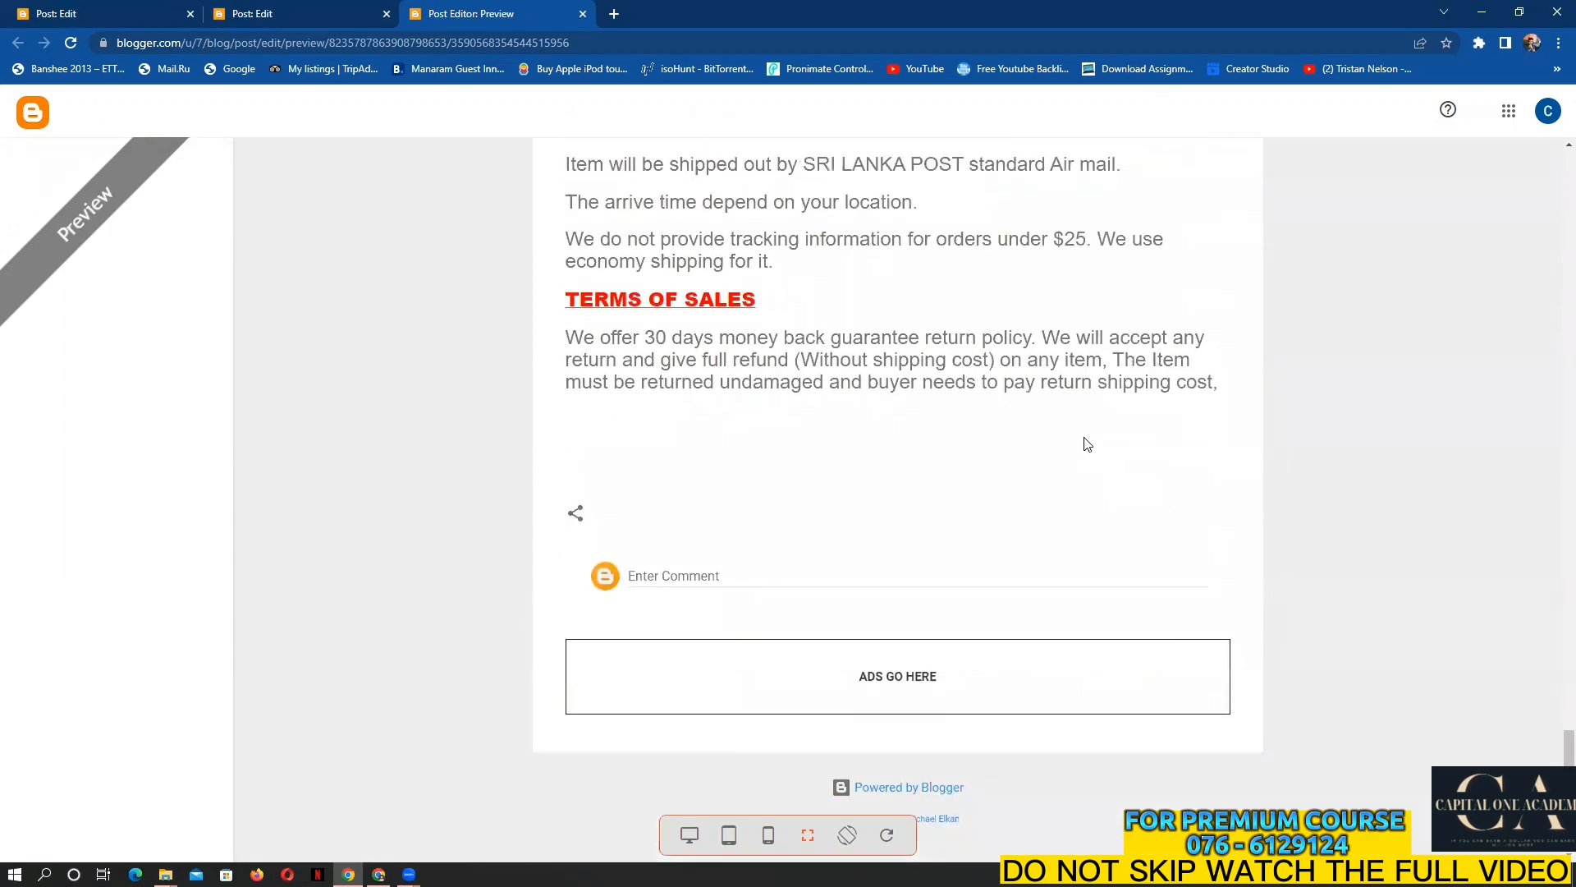
{"action": "left_click", "coordinate": [583, 14]}
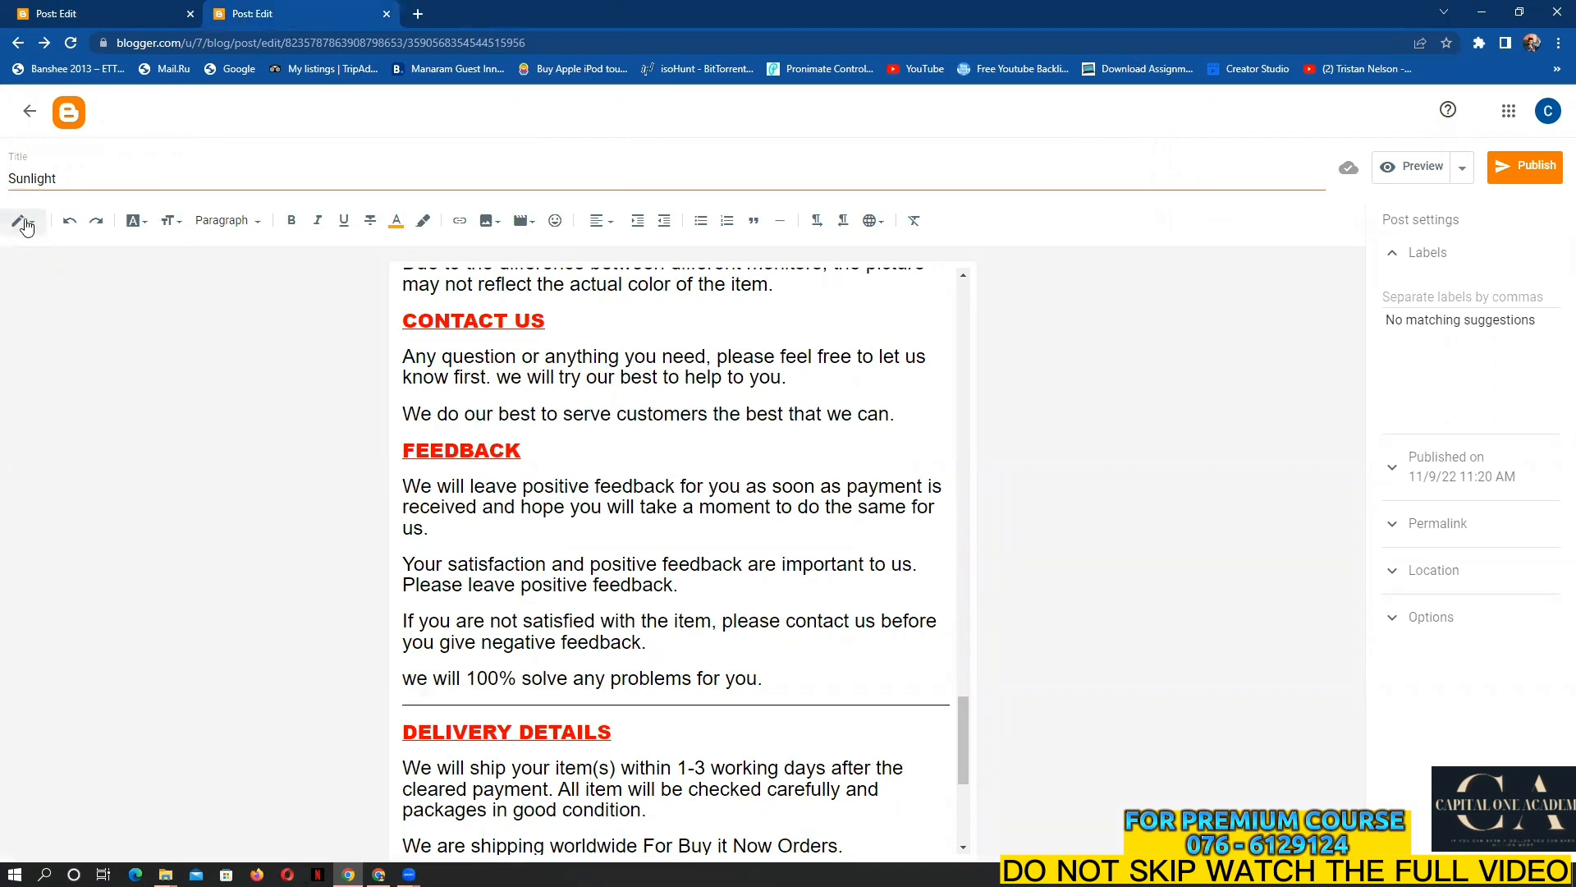
Switch the Sunlight post to HTML view and select all of its source code
{"action": "left_click", "coordinate": [28, 223]}
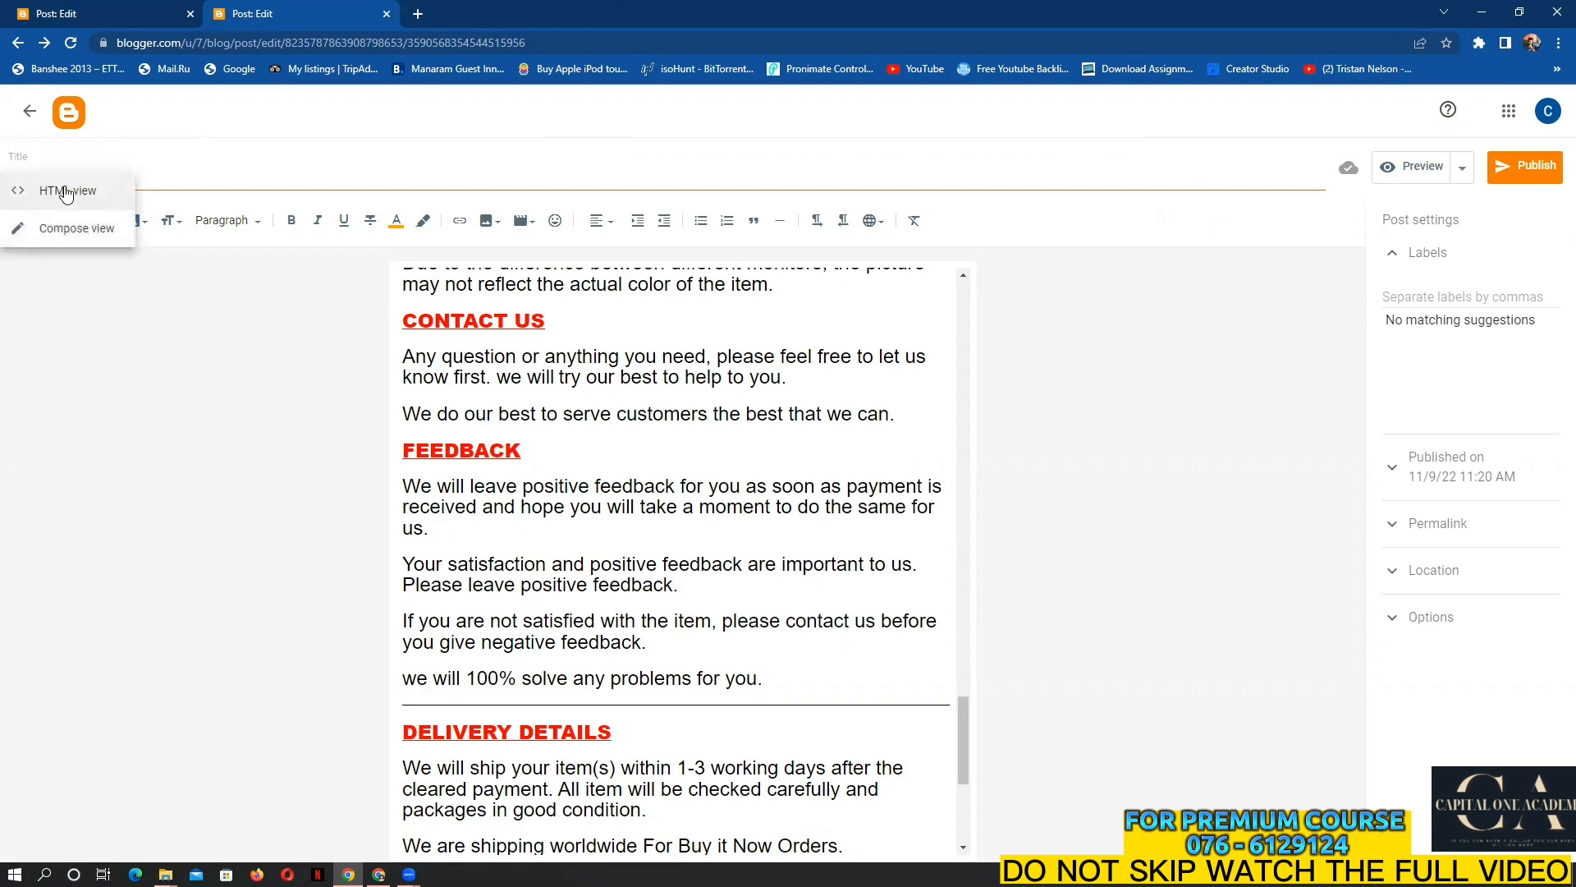
{"action": "left_click", "coordinate": [67, 192]}
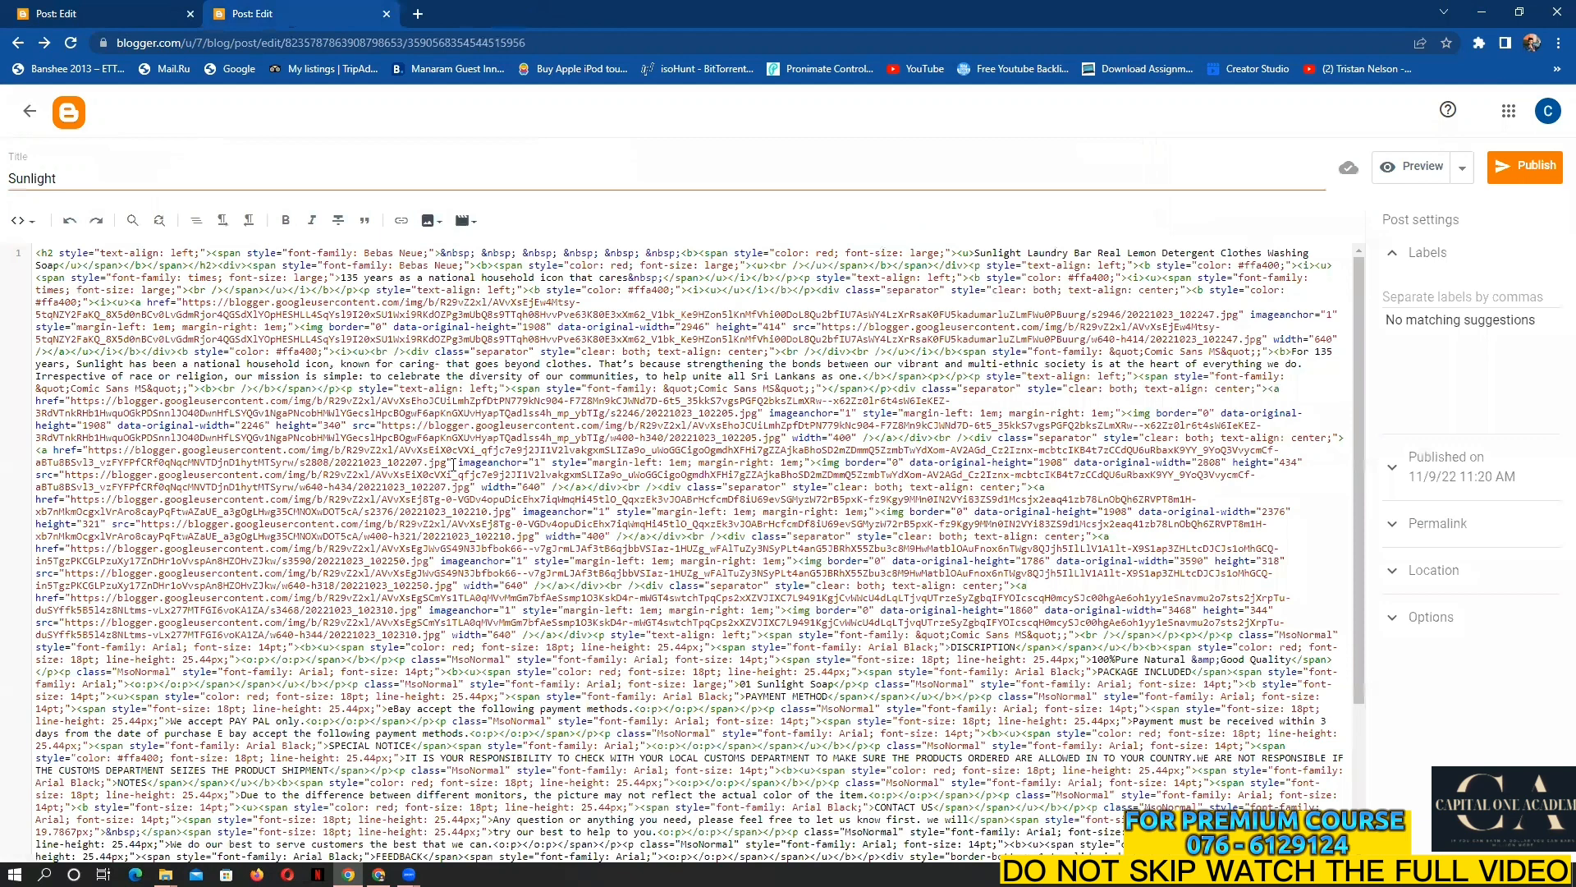
{"action": "scroll", "coordinate": [923, 548], "scroll_direction": "down", "scroll_amount": 3}
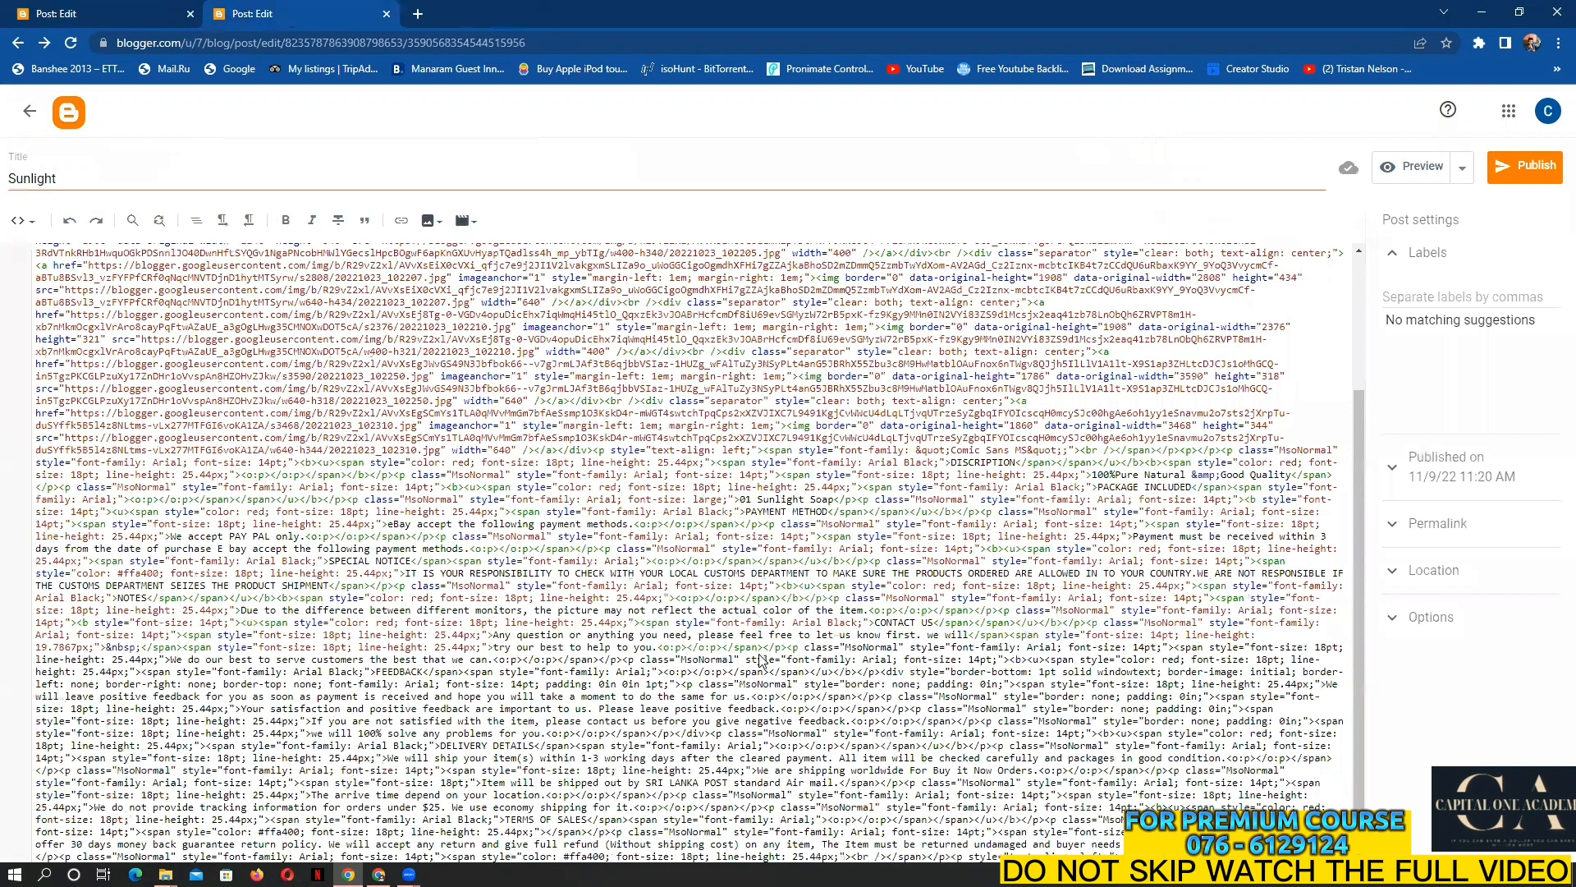
{"action": "scroll", "coordinate": [763, 663], "scroll_direction": "down", "scroll_amount": 1}
{"action": "key", "text": "ctrl+a"}
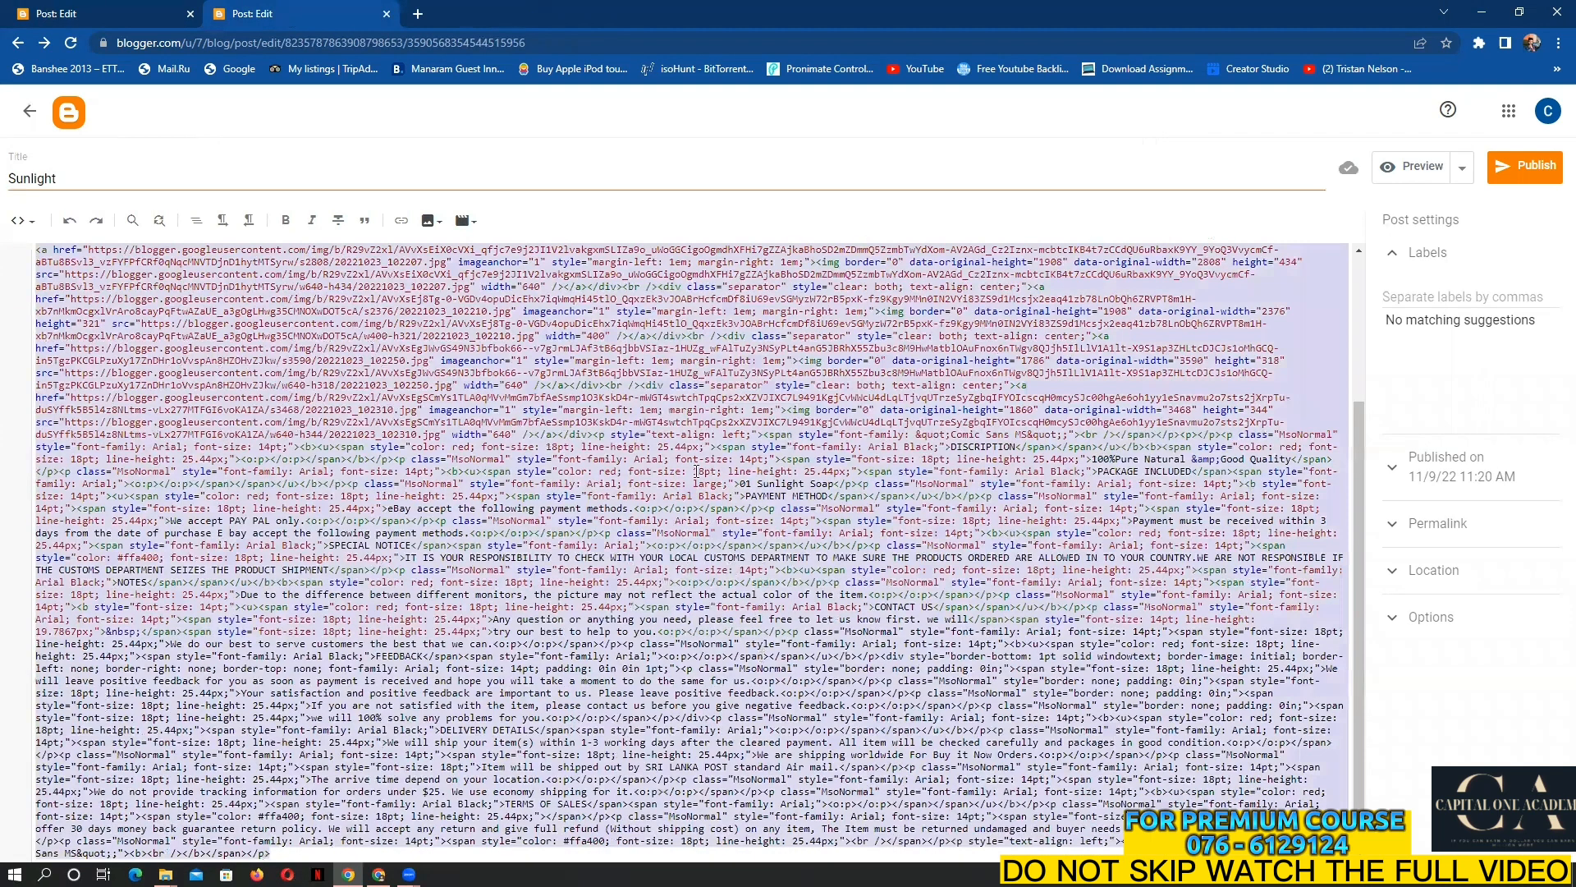
{"action": "left_click_drag", "start_coordinate": [699, 474], "coordinate": [255, 147]}
Back in the eBay listing, switch the Item description editor to HTML mode
{"action": "key", "text": "alt+Tab"}
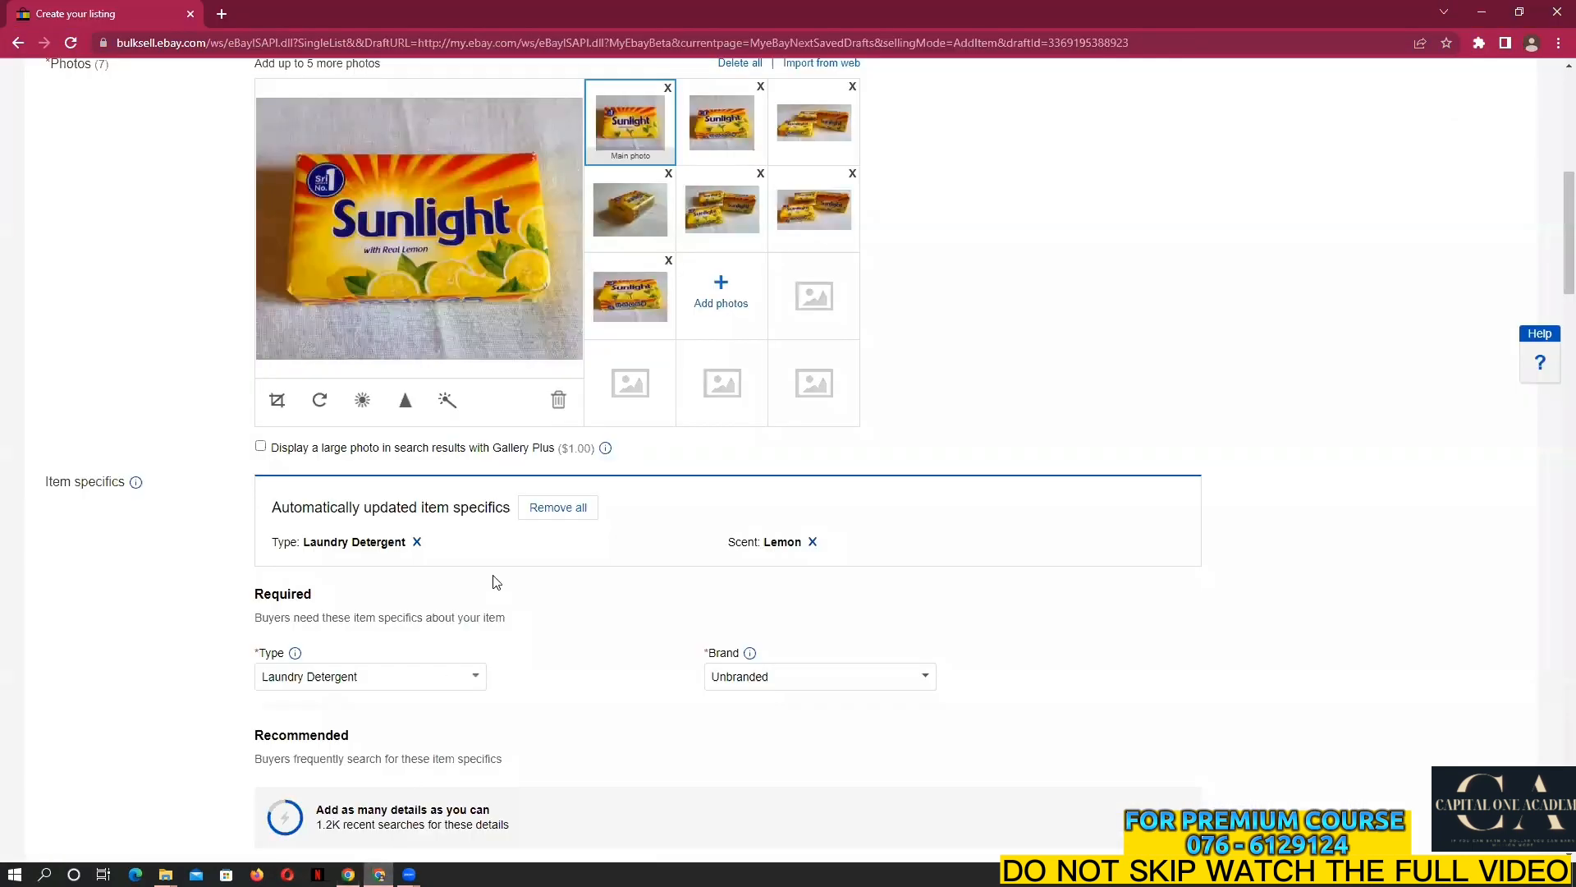
{"action": "scroll", "coordinate": [535, 637], "scroll_direction": "down", "scroll_amount": 8}
{"action": "scroll", "coordinate": [535, 637], "scroll_direction": "down", "scroll_amount": 8}
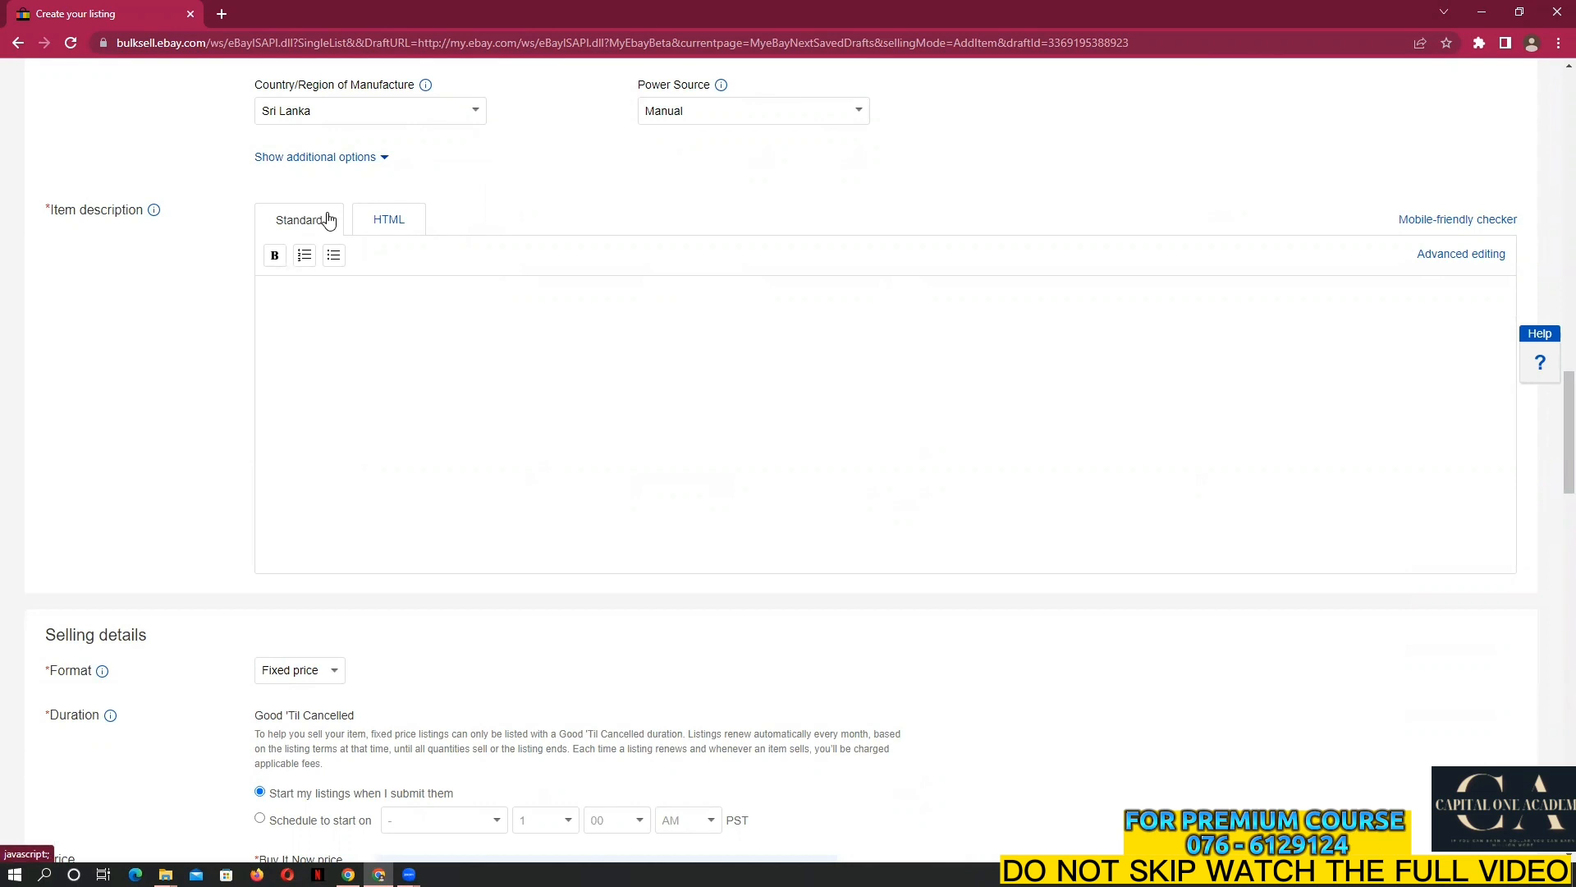
{"action": "left_click", "coordinate": [417, 224]}
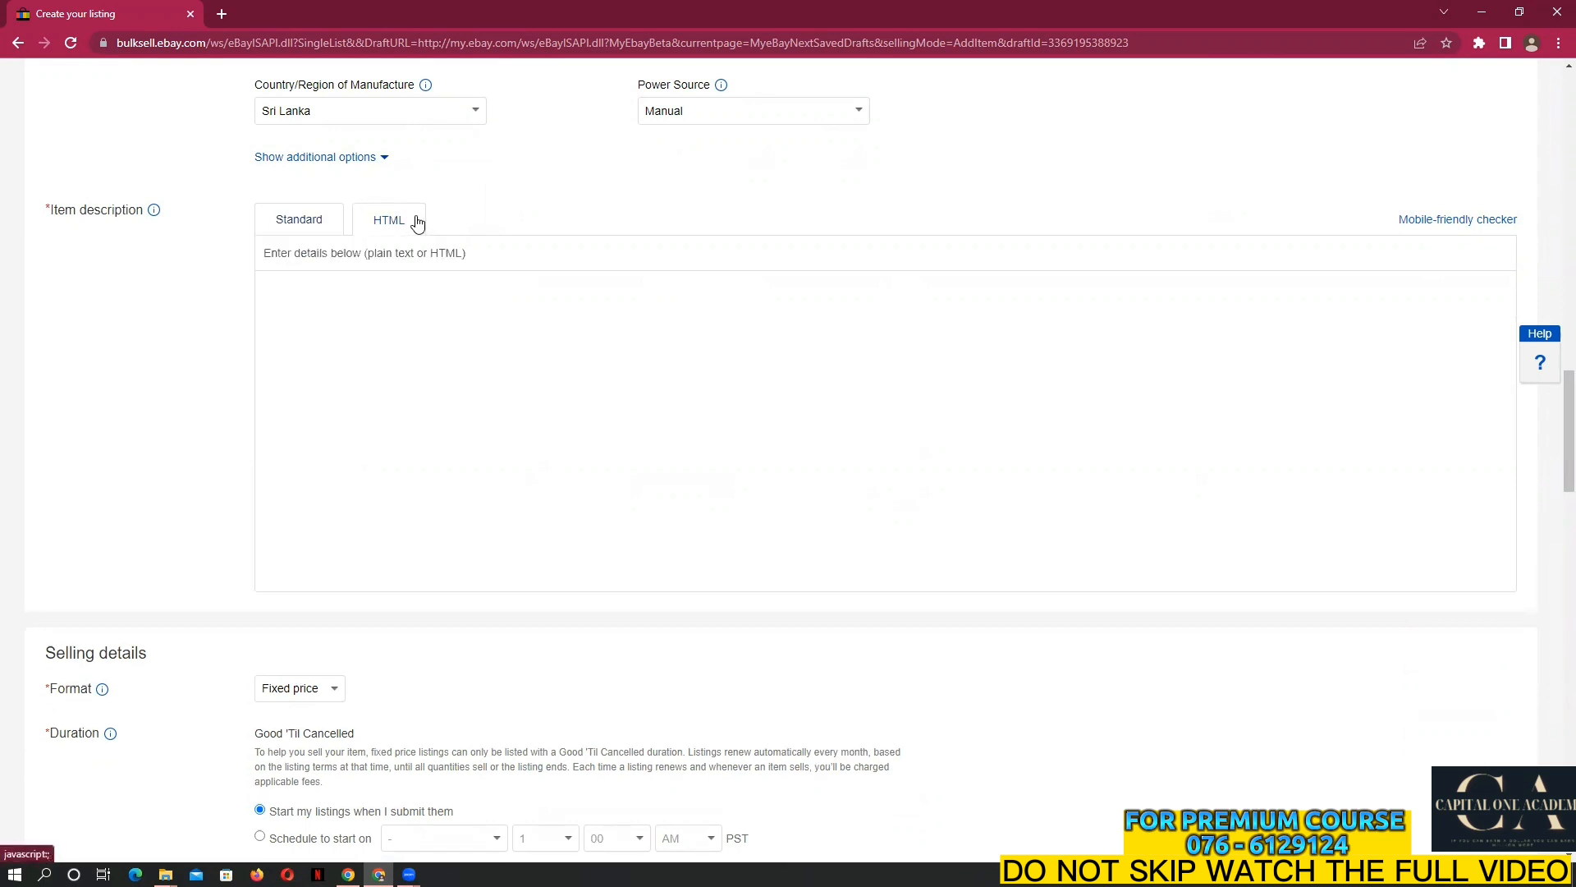
Paste the Sunlight post's HTML source into the item description box
{"action": "right_click", "coordinate": [410, 299]}
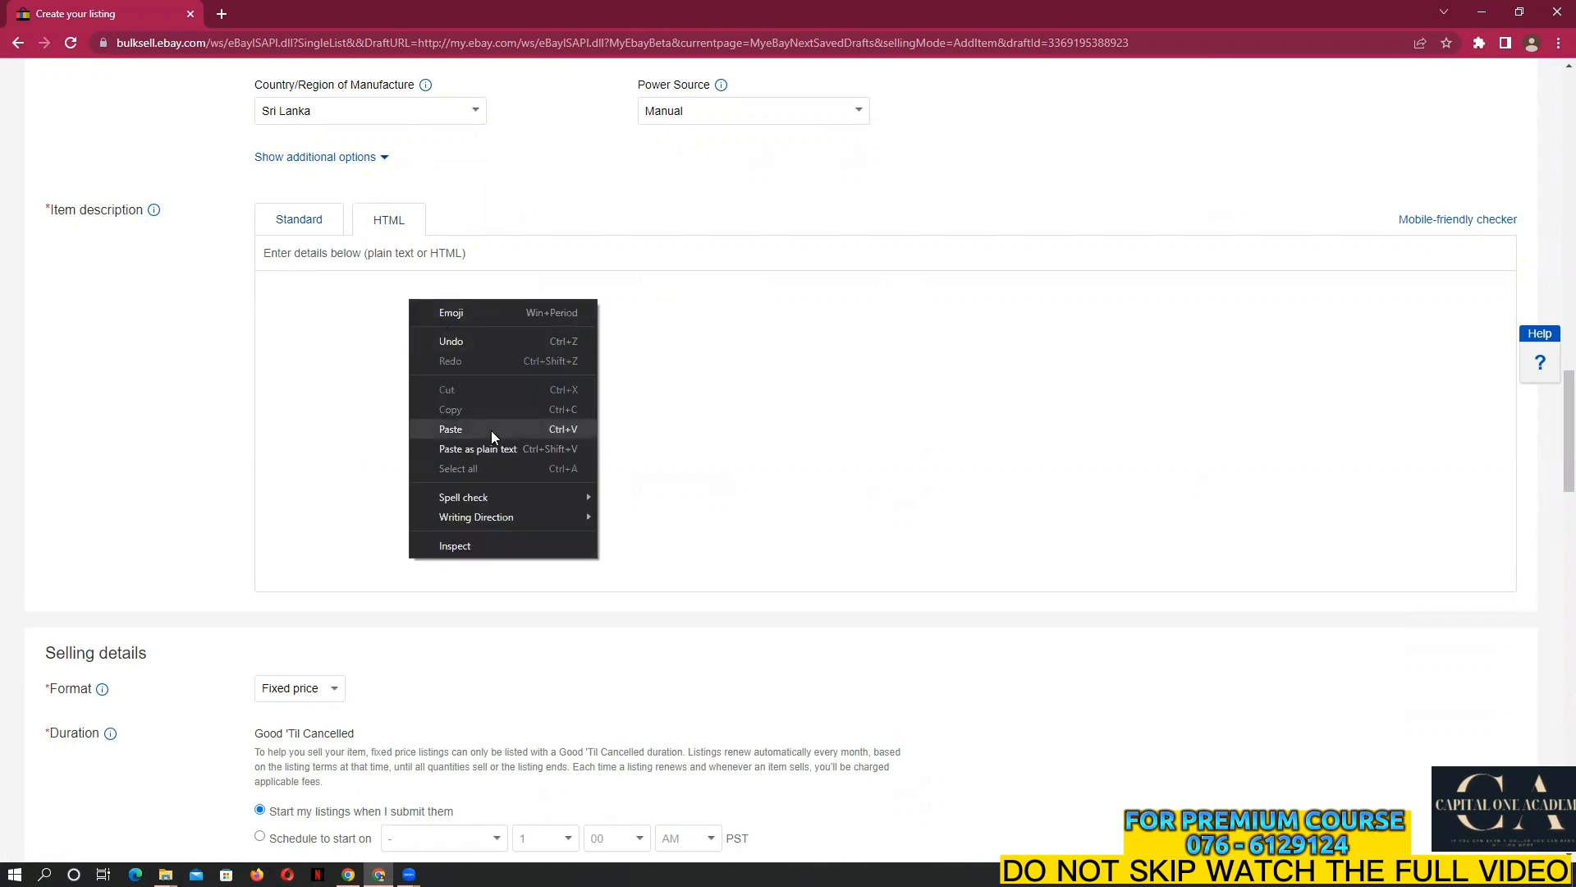
{"action": "left_click", "coordinate": [491, 431]}
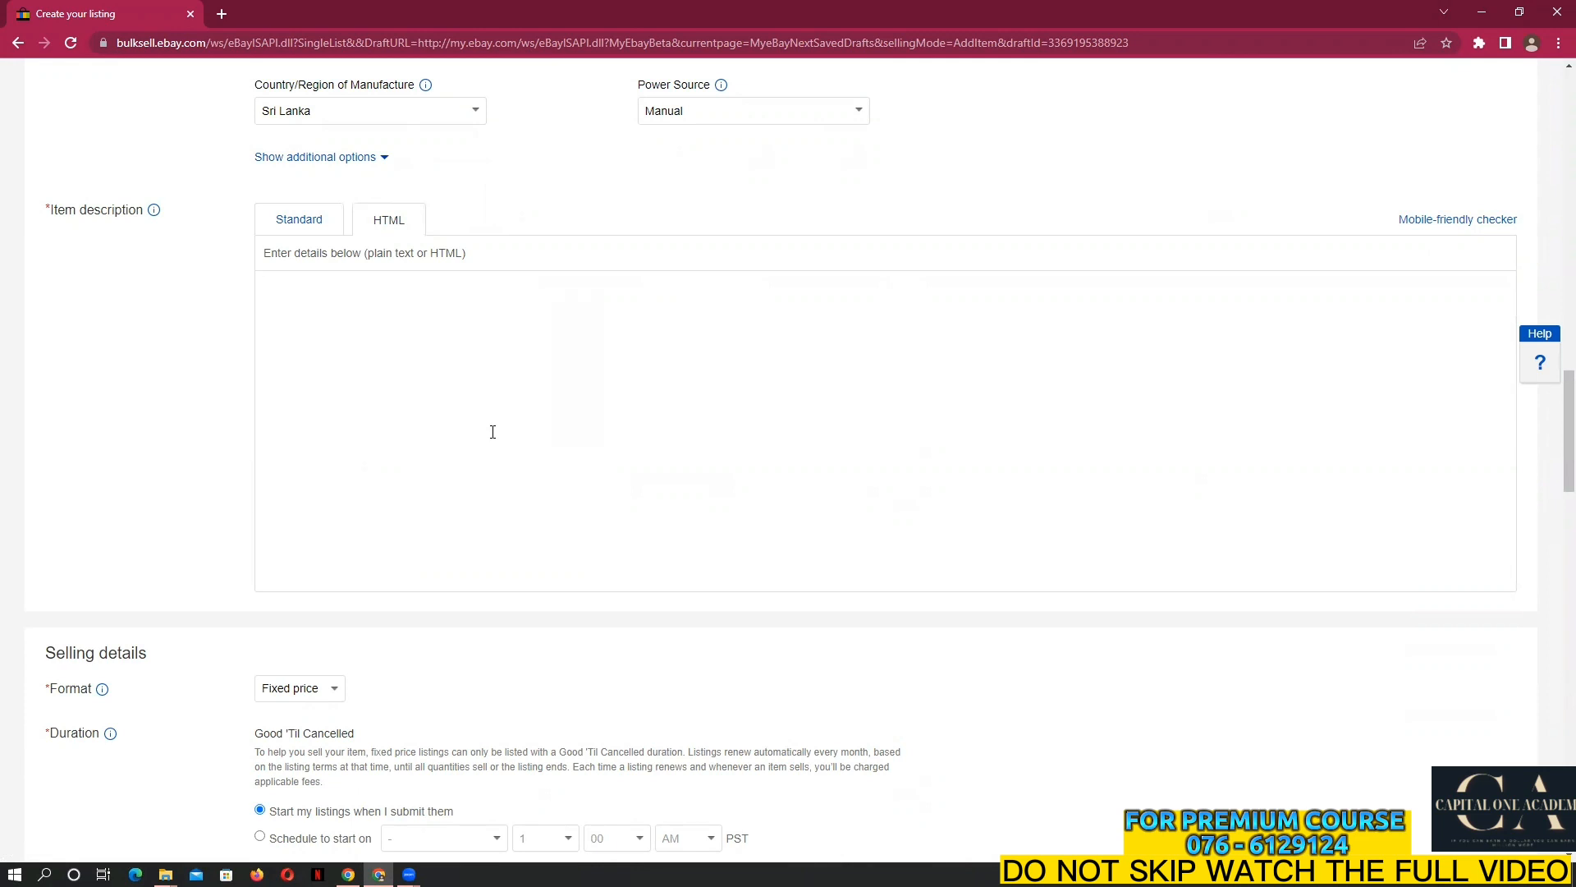
{"action": "right_click", "coordinate": [376, 319]}
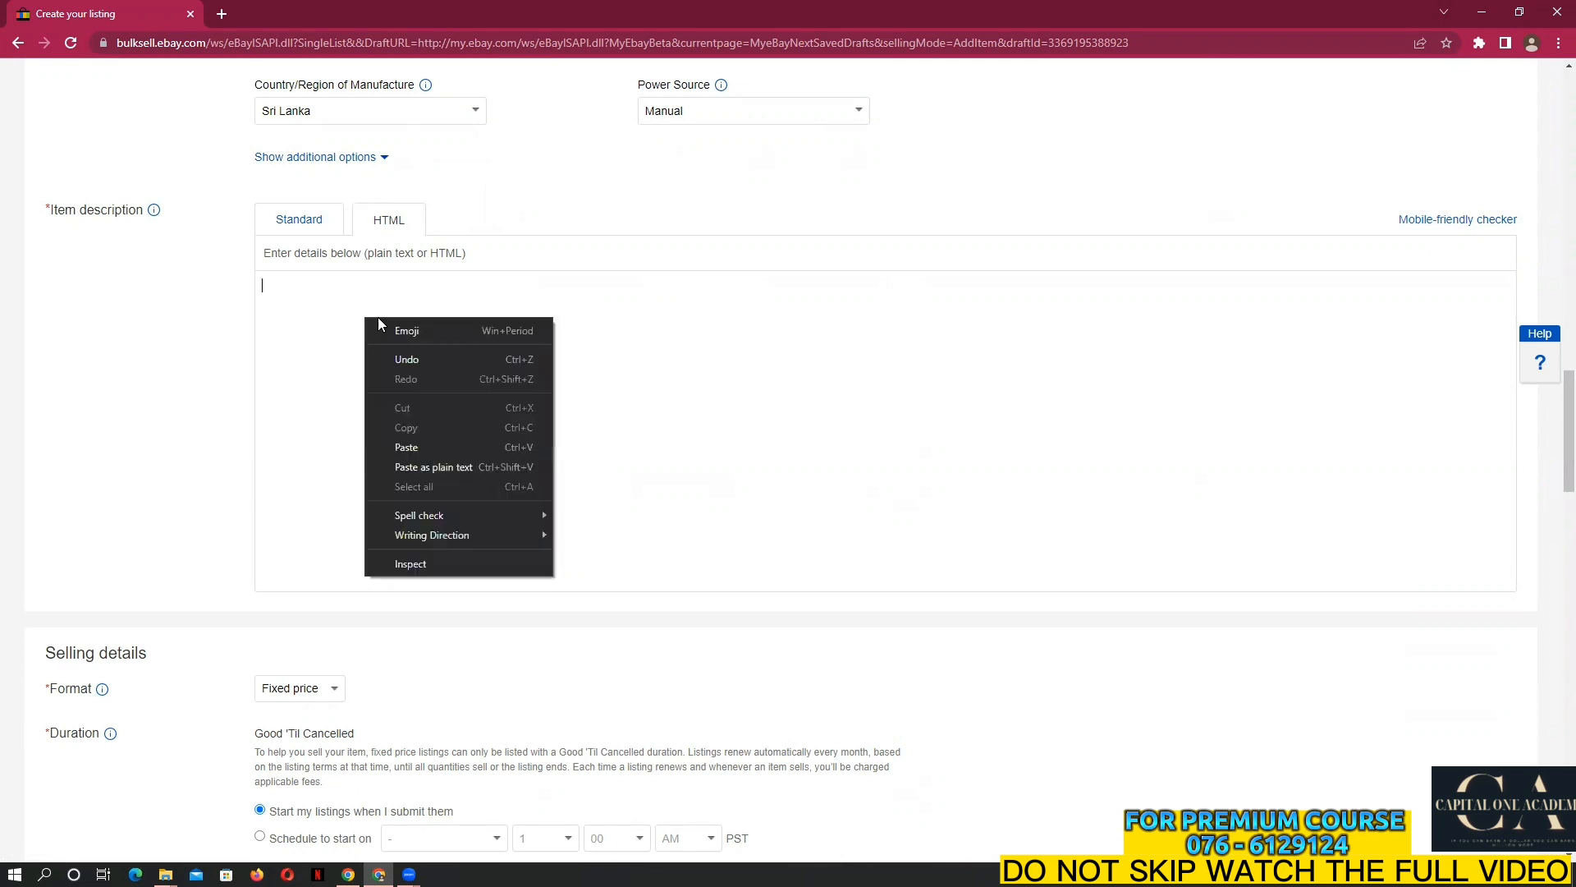
{"action": "left_click", "coordinate": [412, 447]}
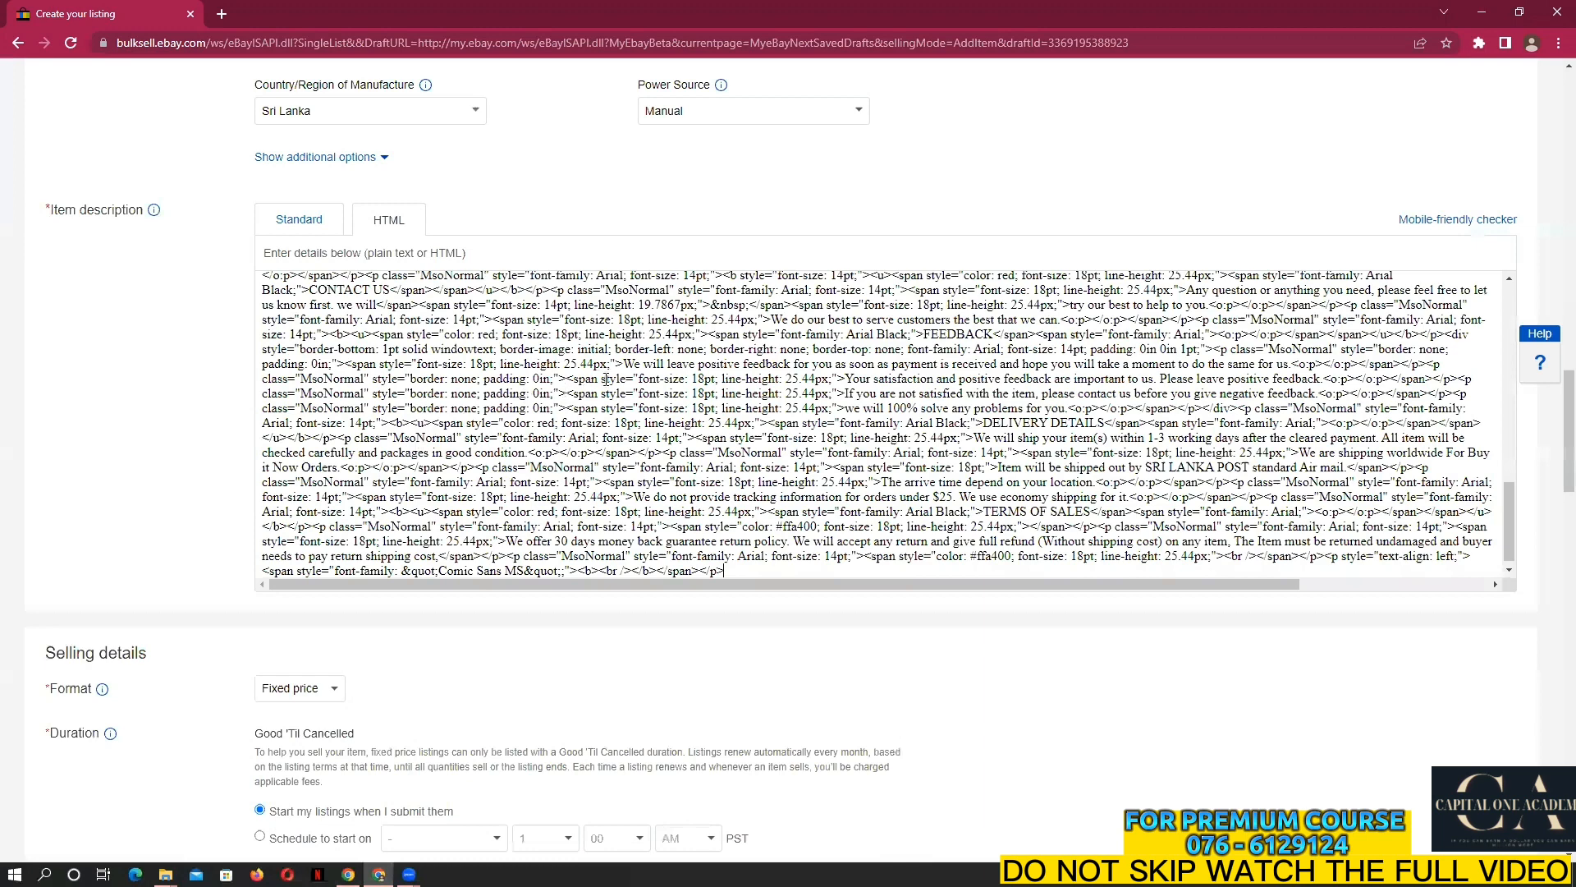
{"action": "scroll", "coordinate": [606, 379], "scroll_direction": "up", "scroll_amount": 3}
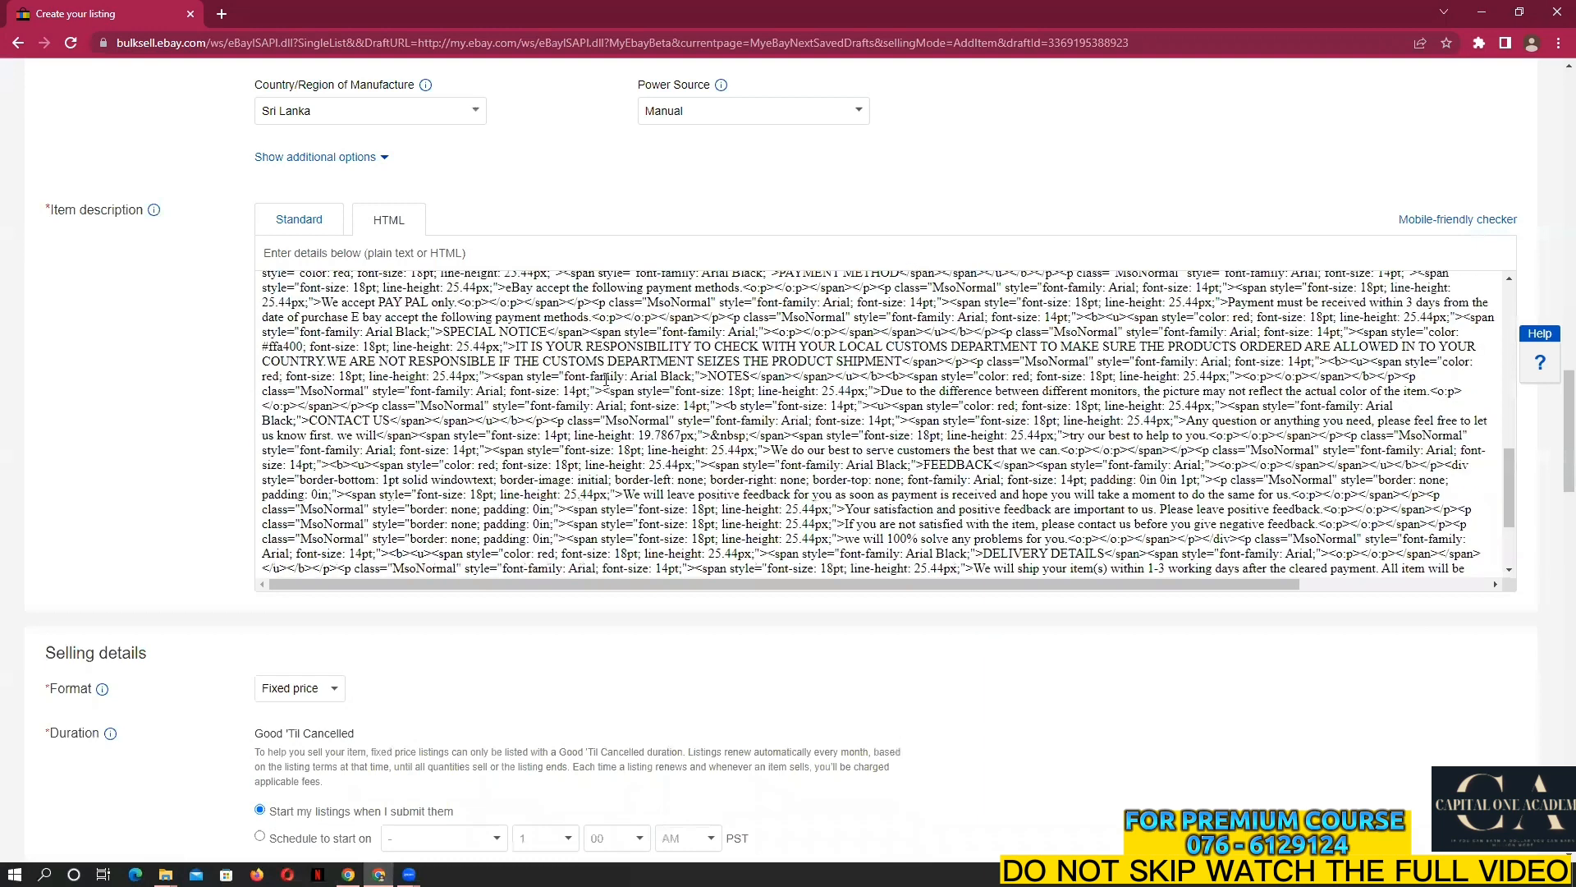
{"action": "scroll", "coordinate": [566, 345], "scroll_direction": "up", "scroll_amount": 10}
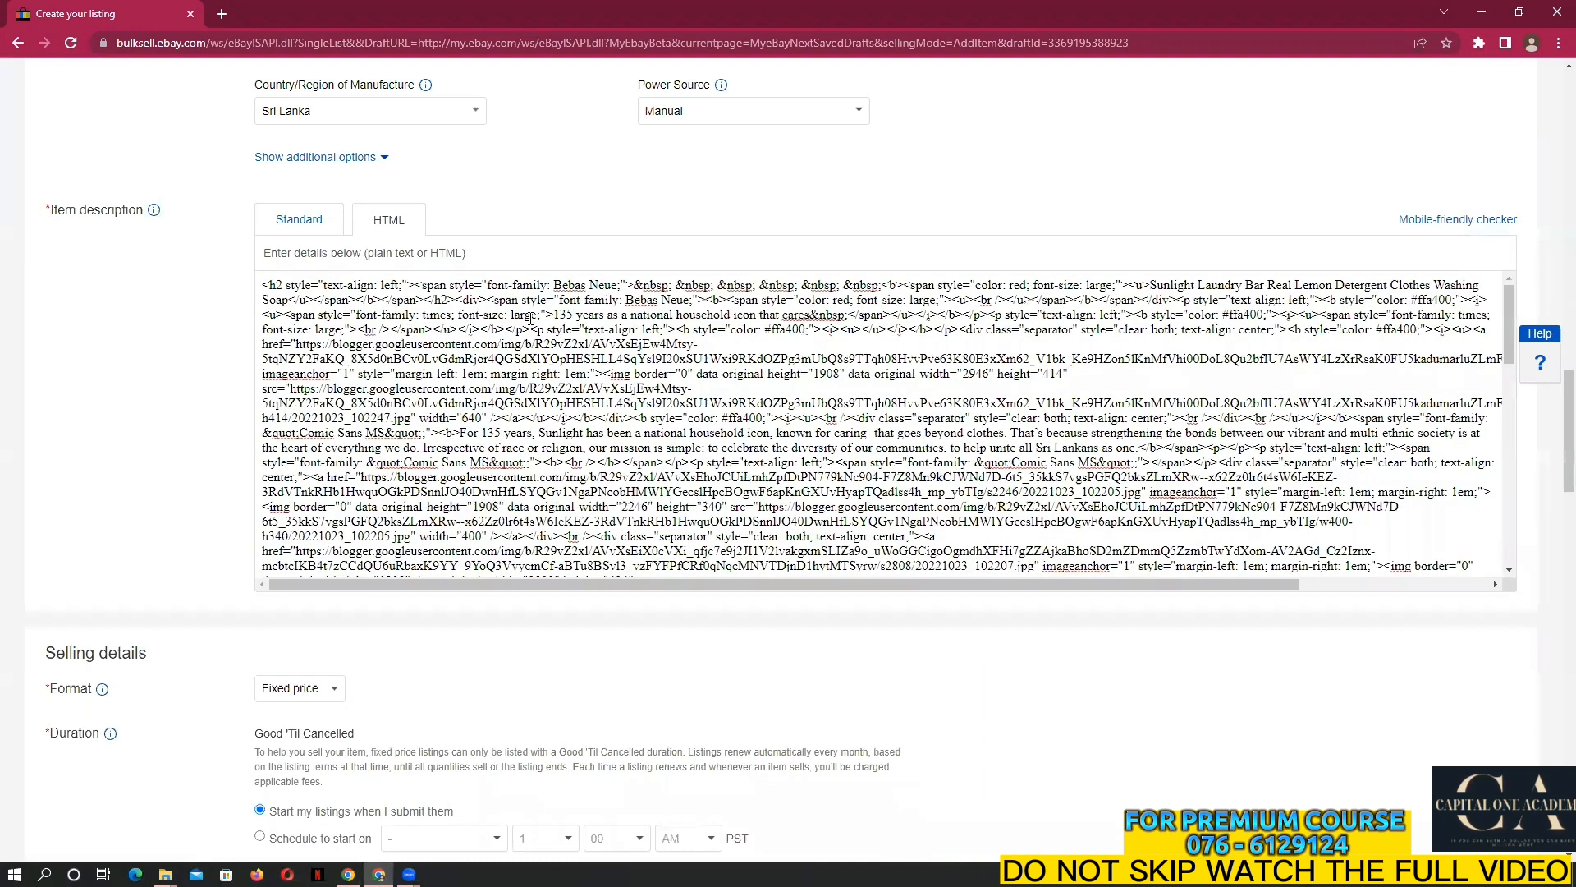
{"action": "left_click", "coordinate": [314, 222]}
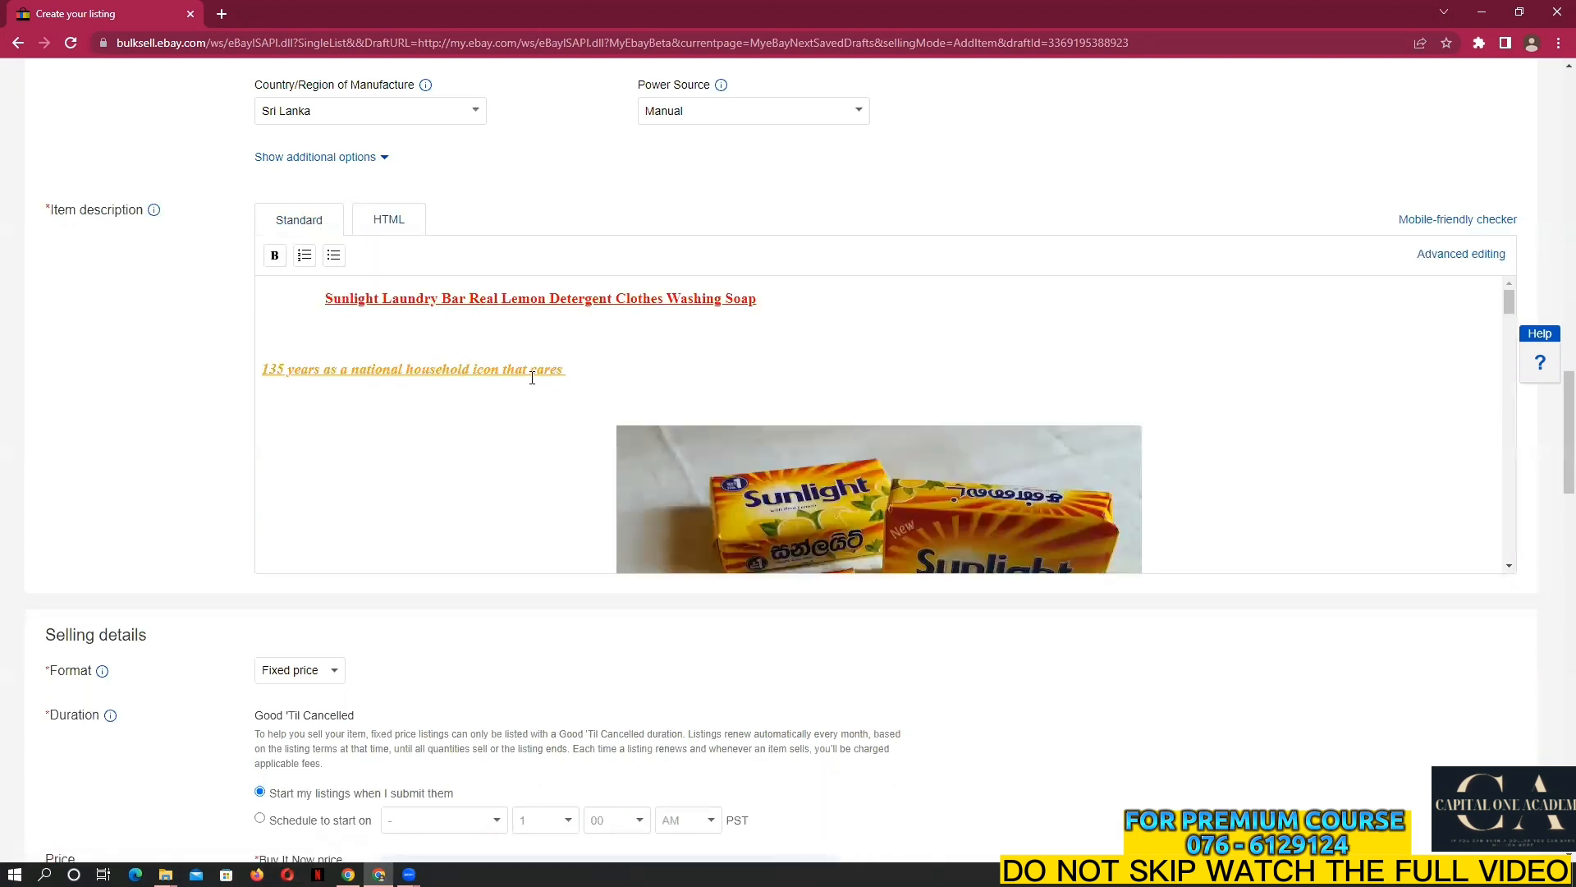
{"action": "scroll", "coordinate": [535, 376], "scroll_direction": "down", "scroll_amount": 10}
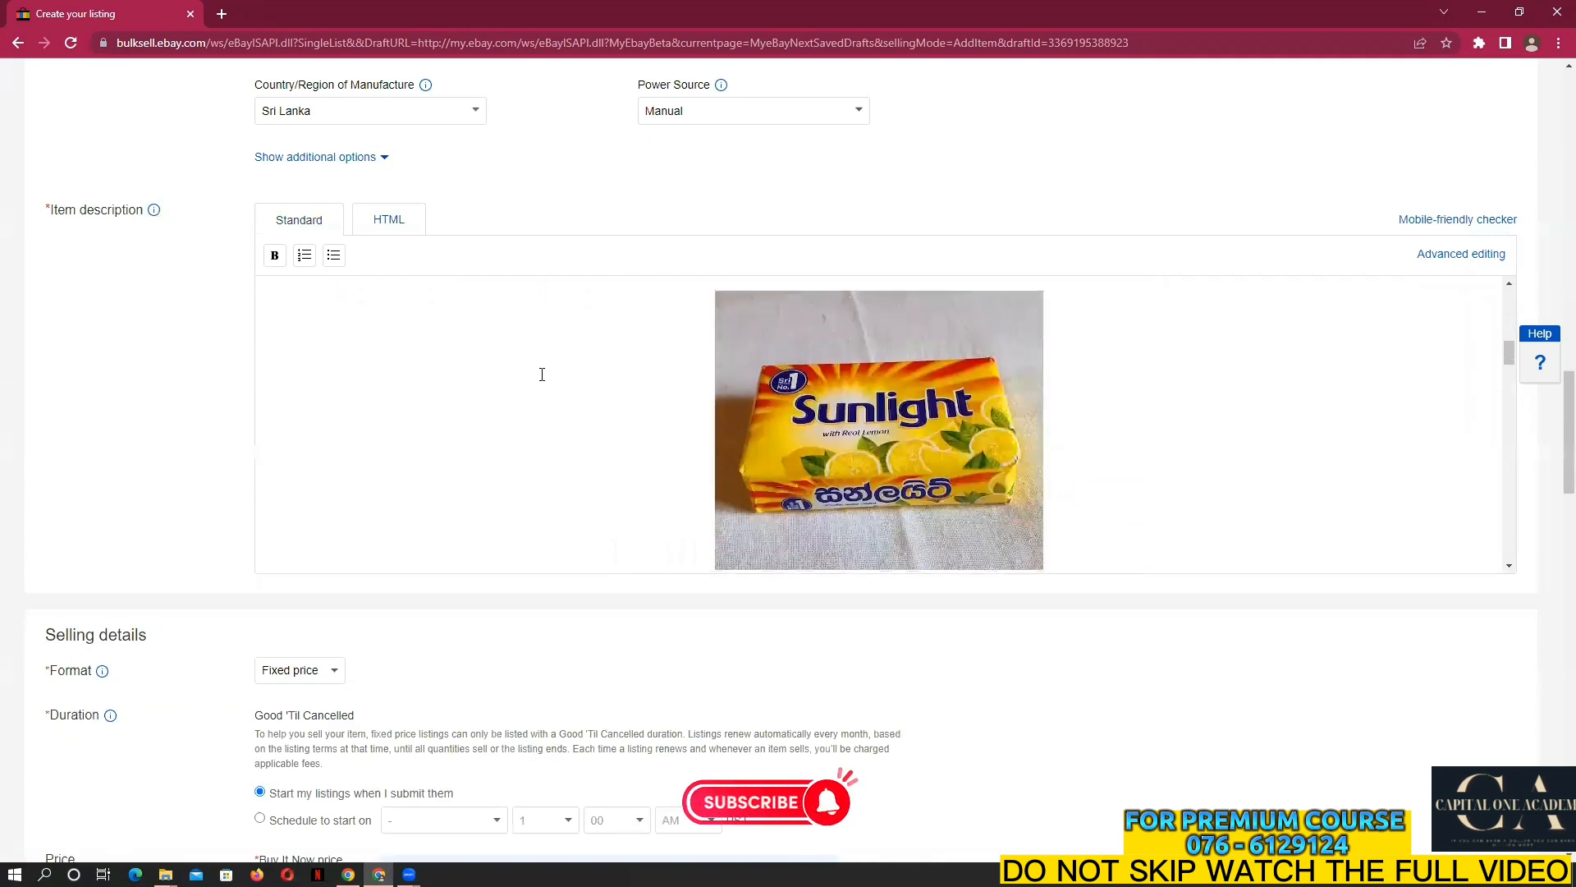
{"action": "scroll", "coordinate": [541, 374], "scroll_direction": "up", "scroll_amount": 3}
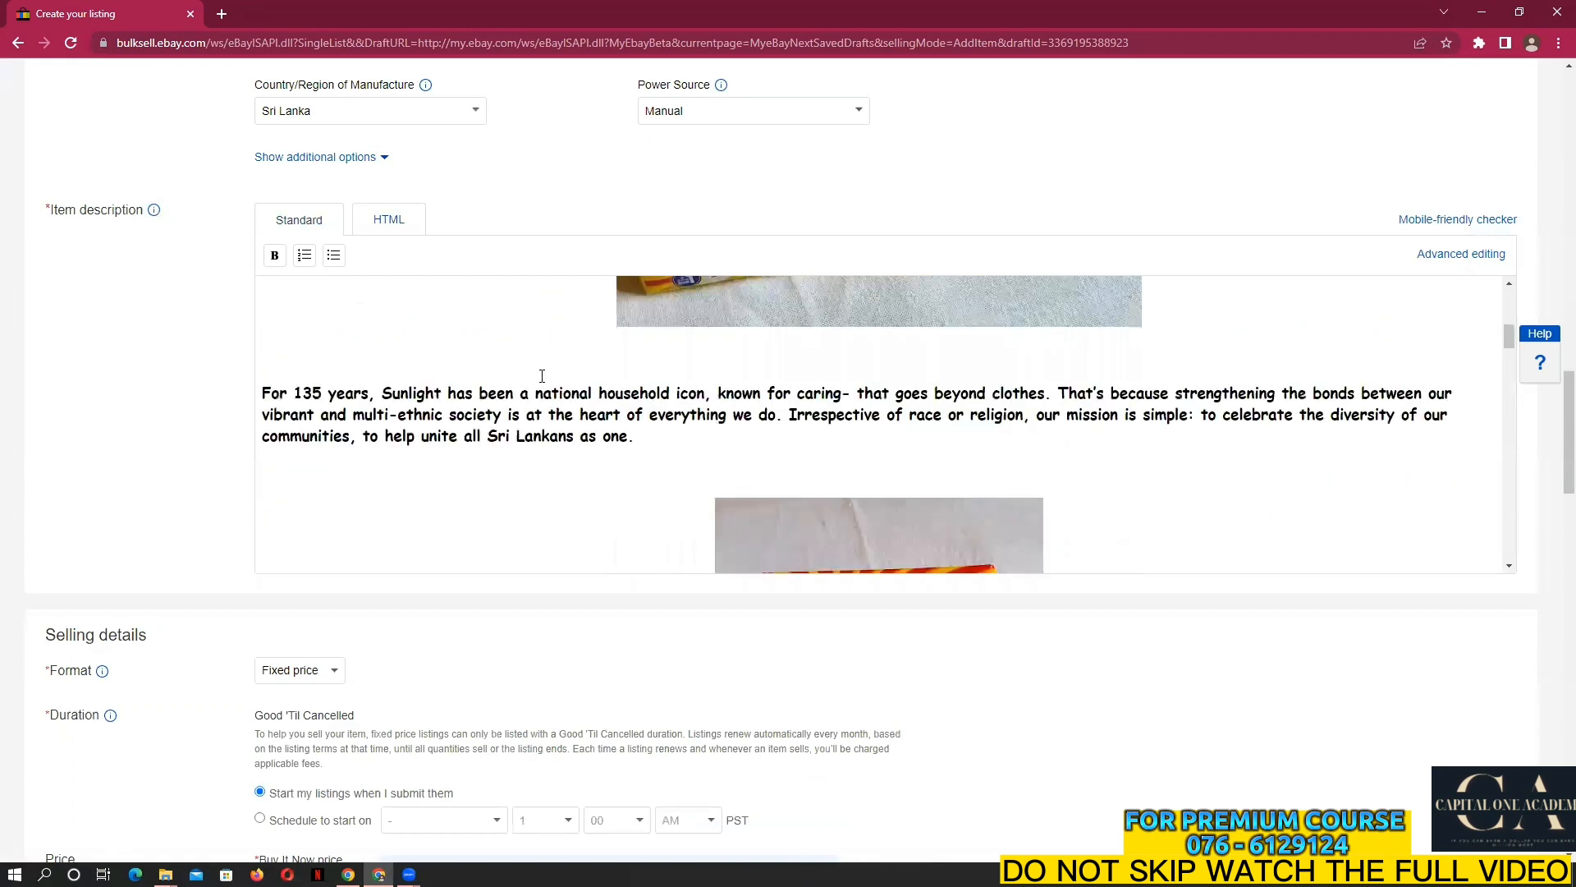
{"action": "scroll", "coordinate": [541, 375], "scroll_direction": "down", "scroll_amount": 8}
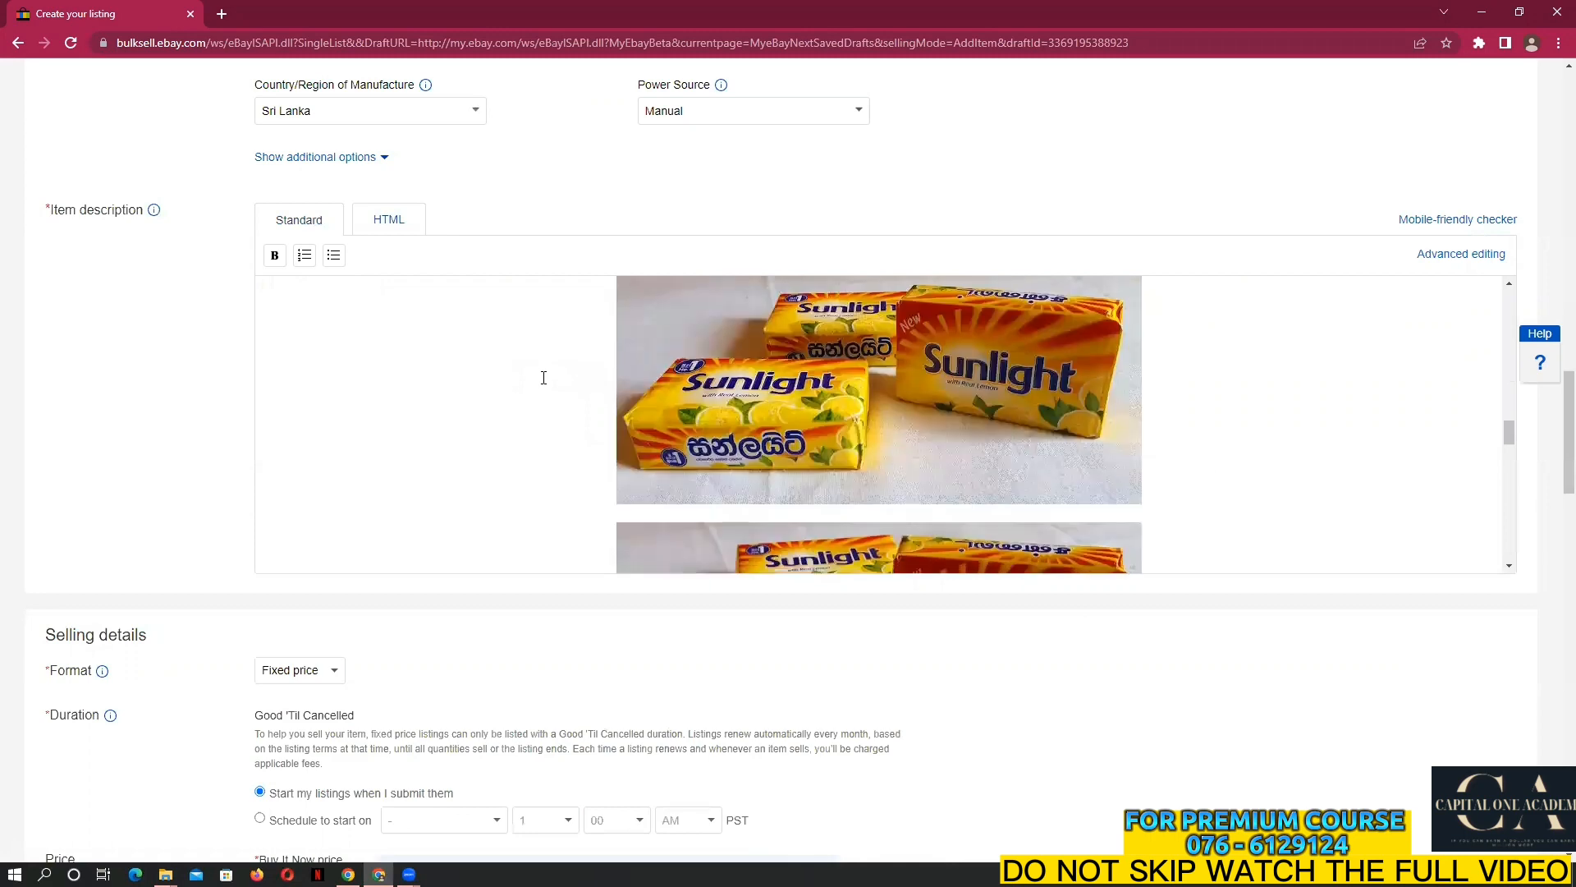
{"action": "scroll", "coordinate": [544, 378], "scroll_direction": "down", "scroll_amount": 6}
{"action": "scroll", "coordinate": [544, 377], "scroll_direction": "down", "scroll_amount": 10}
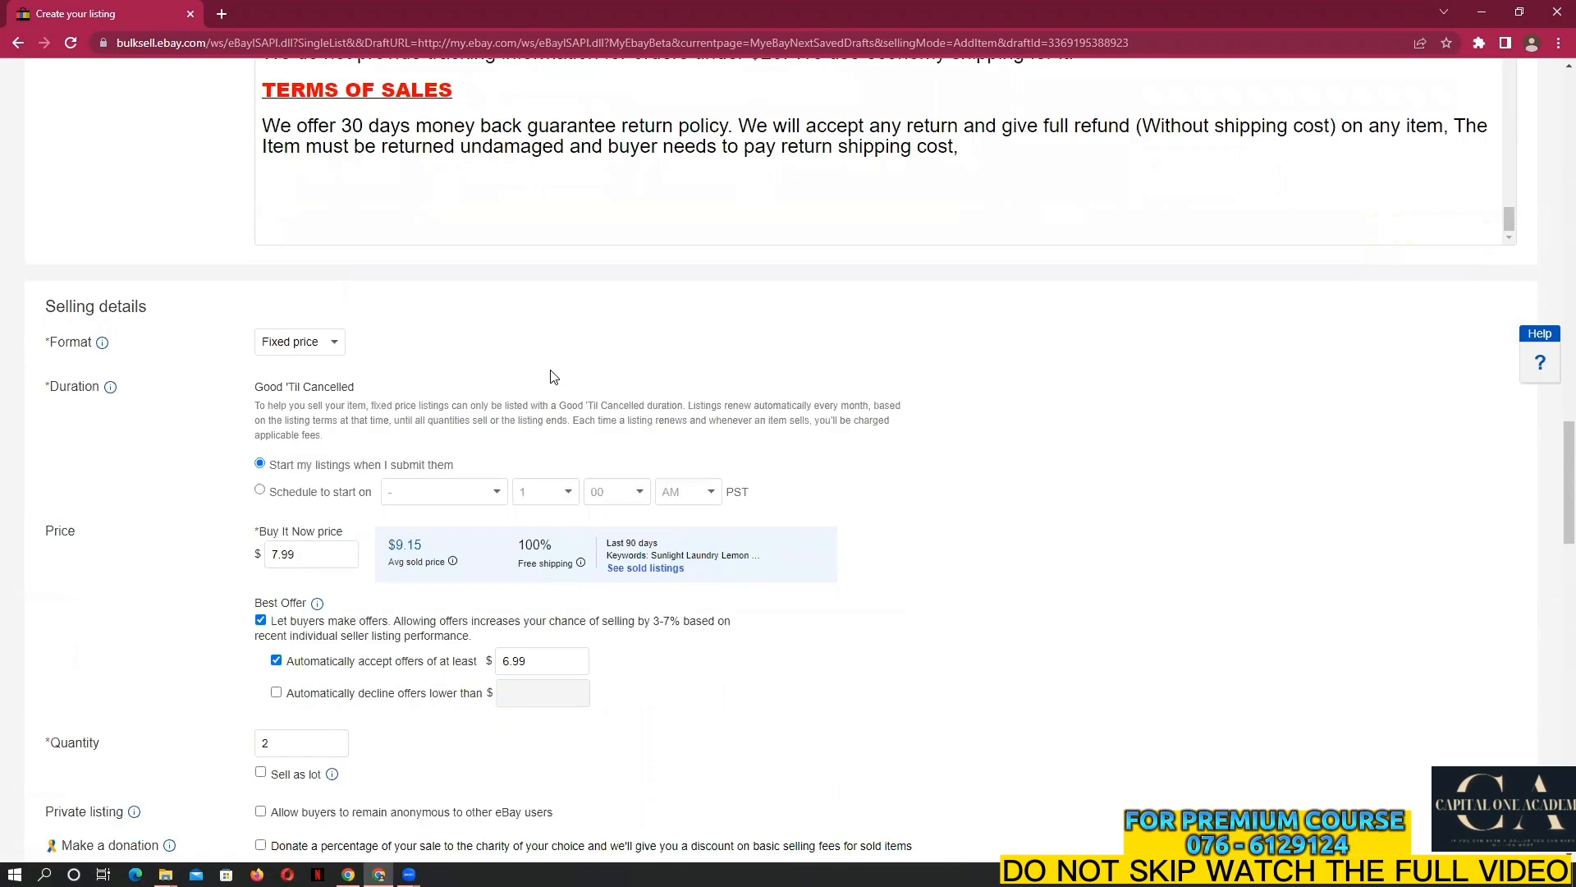
{"action": "scroll", "coordinate": [550, 376], "scroll_direction": "up", "scroll_amount": 10}
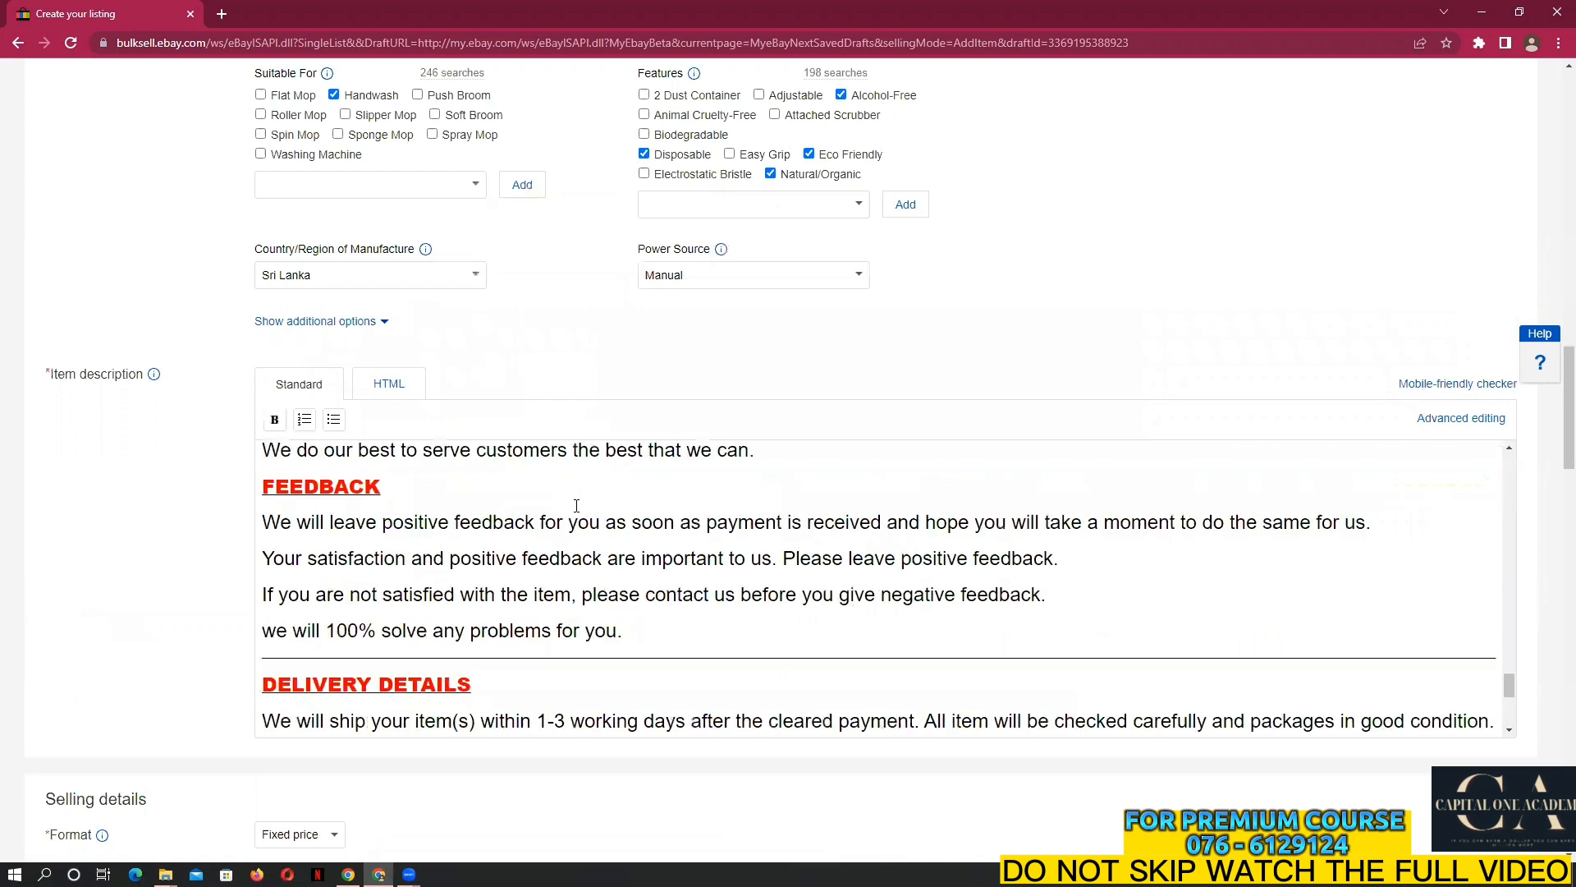
{"action": "scroll", "coordinate": [575, 502], "scroll_direction": "up", "scroll_amount": 8}
{"action": "scroll", "coordinate": [571, 498], "scroll_direction": "up", "scroll_amount": 10}
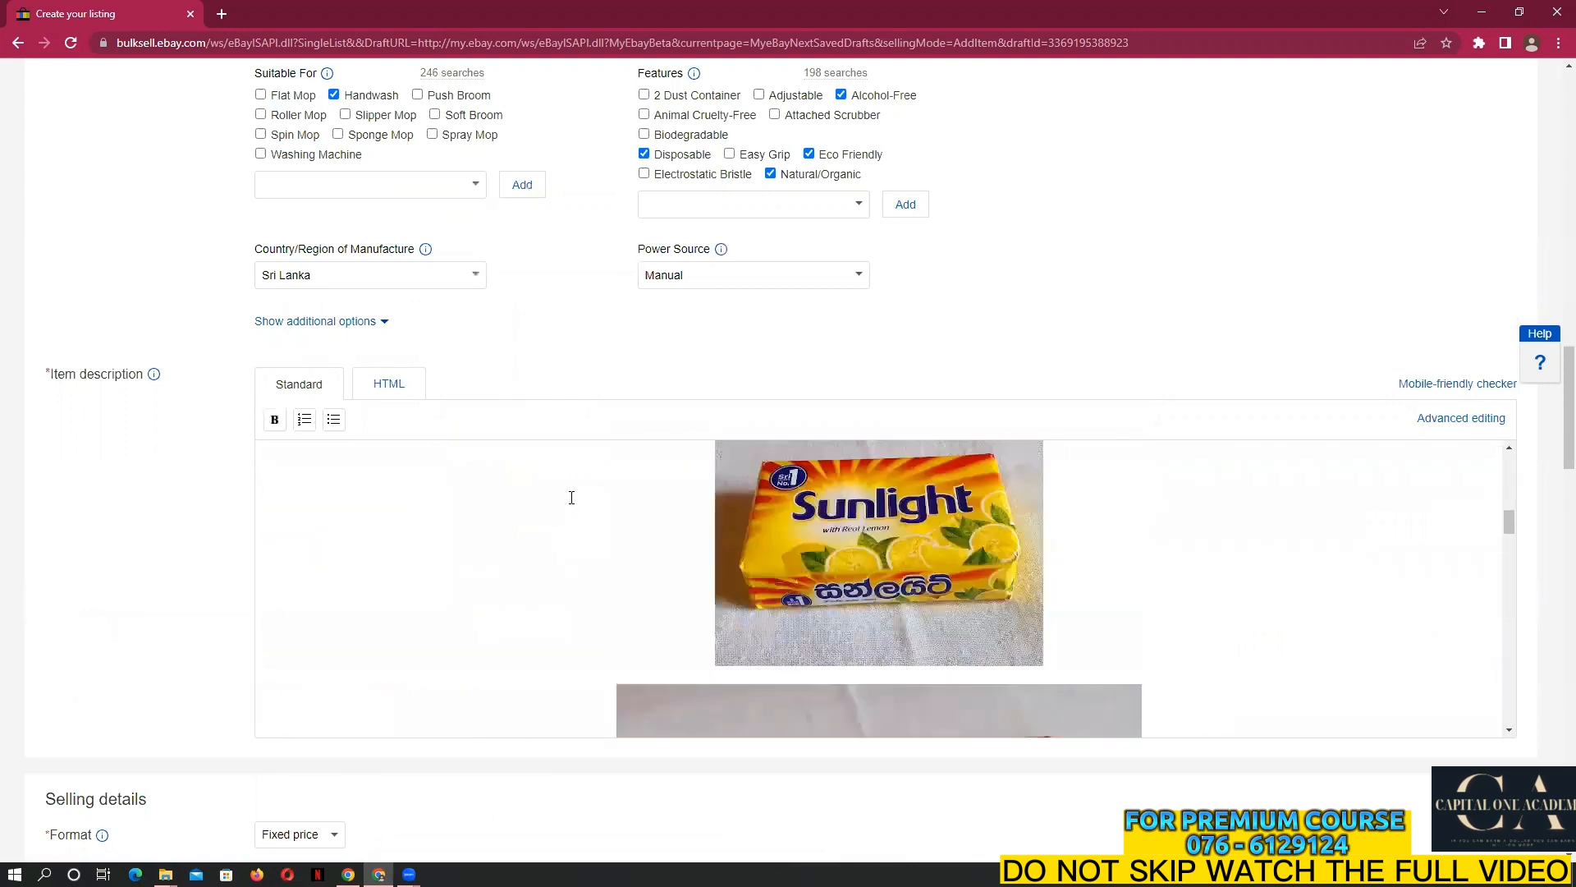
{"action": "scroll", "coordinate": [587, 515], "scroll_direction": "down", "scroll_amount": 7}
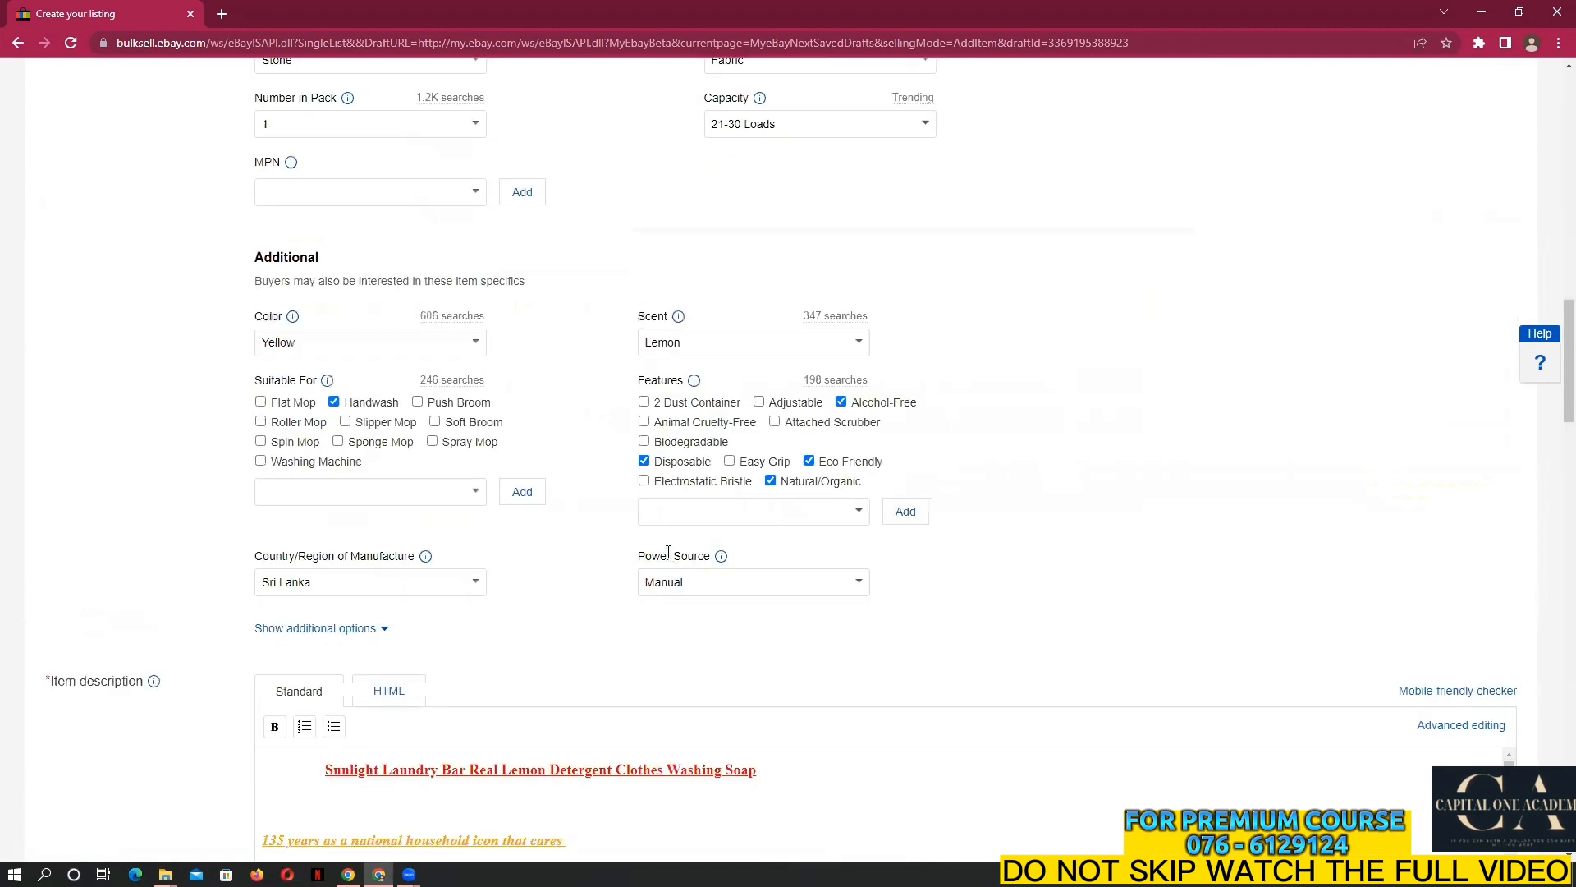
{"action": "scroll", "coordinate": [580, 394], "scroll_direction": "down", "scroll_amount": 6}
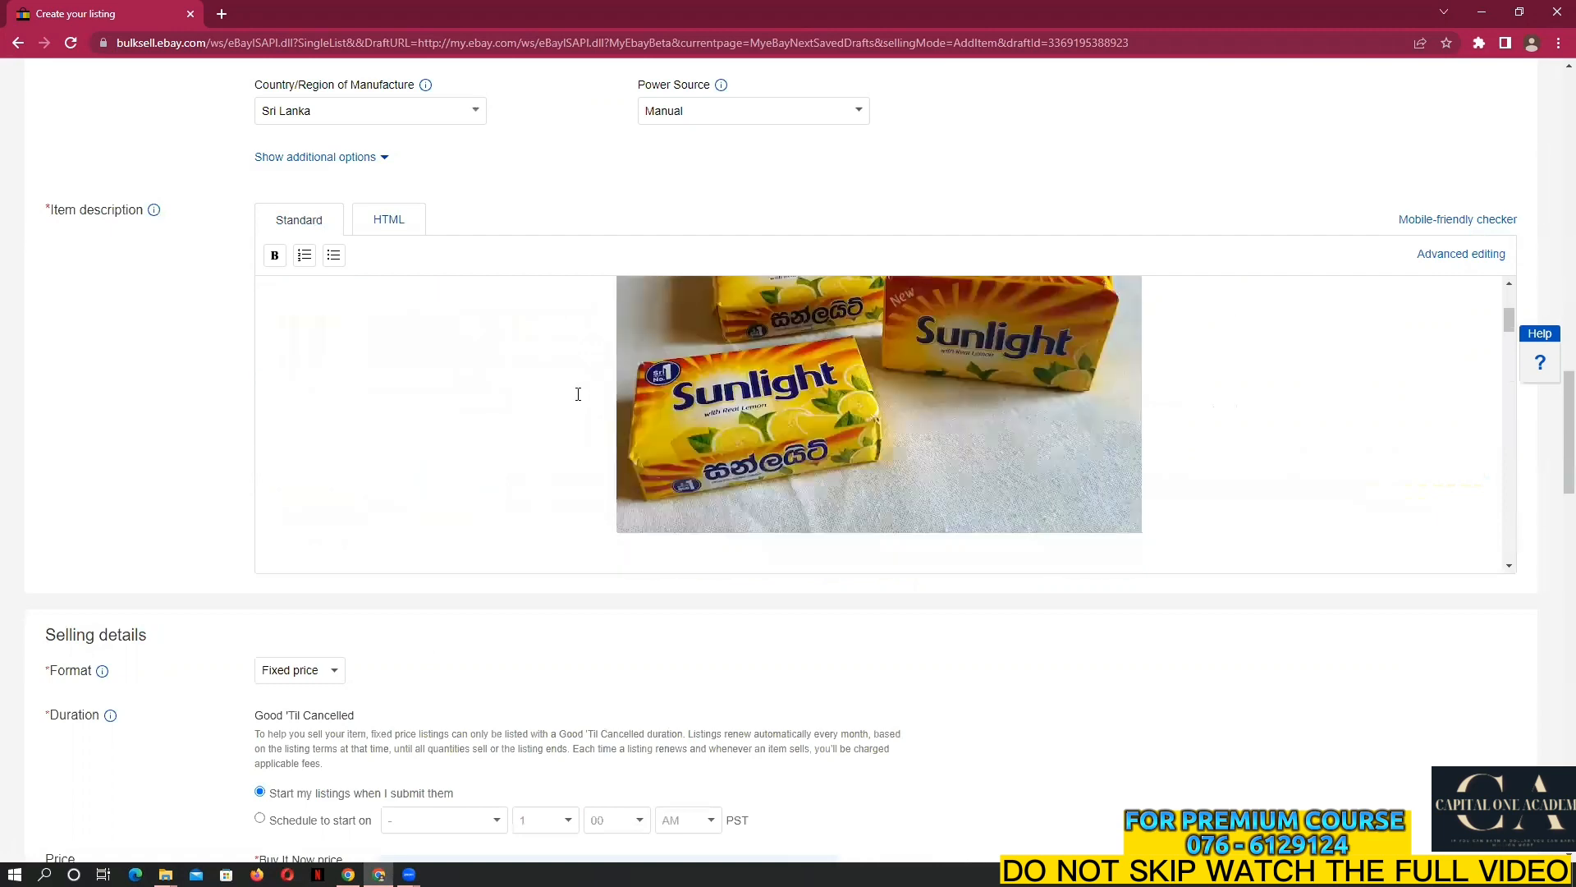
{"action": "scroll", "coordinate": [577, 394], "scroll_direction": "down", "scroll_amount": 5}
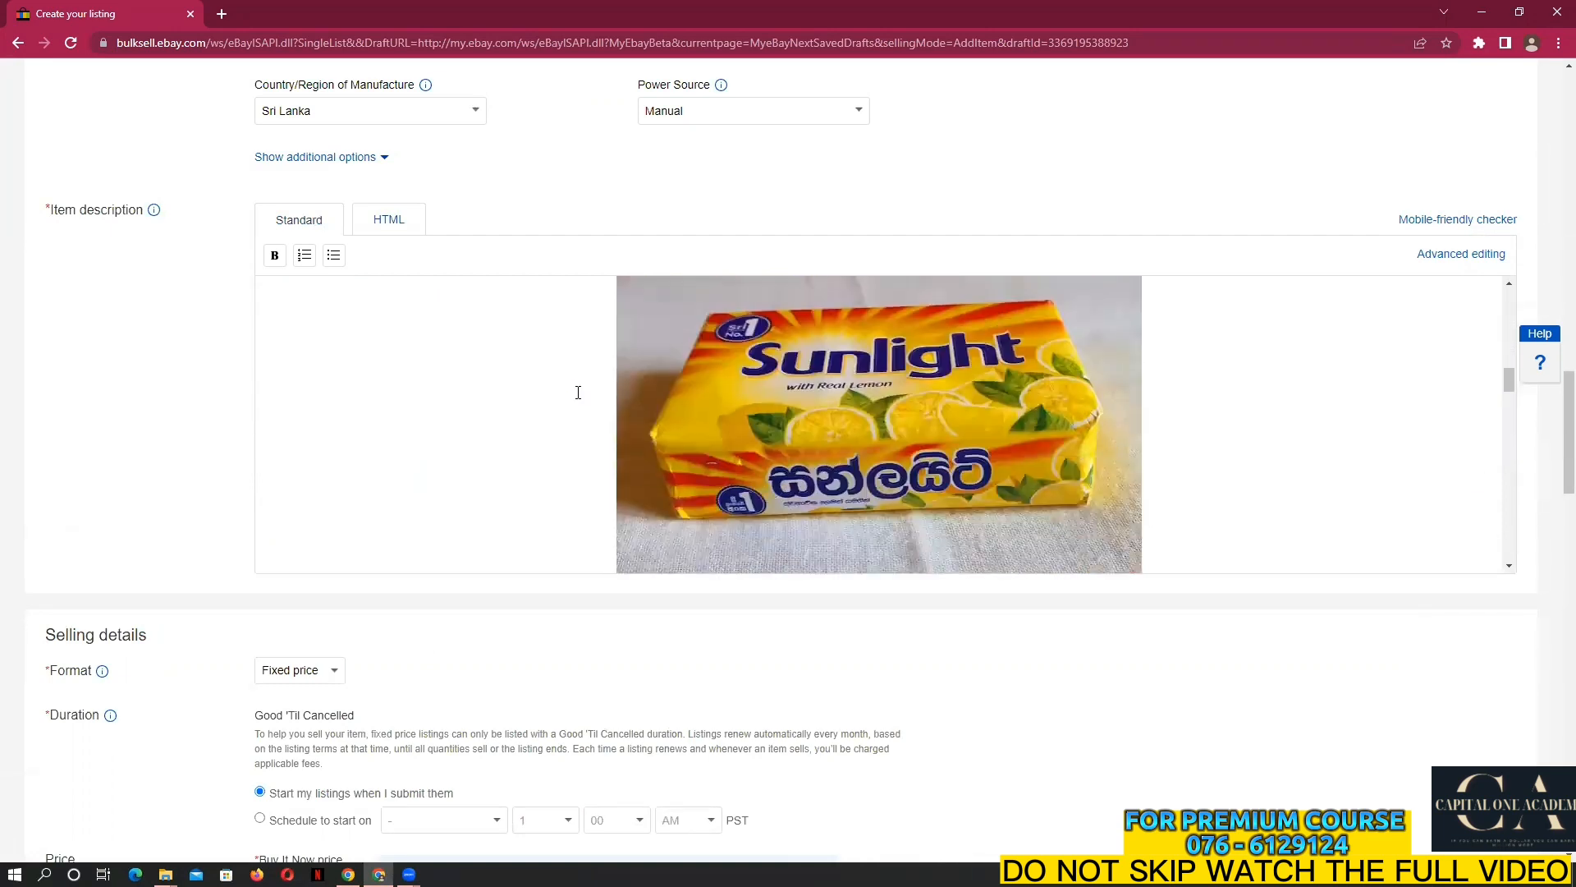
{"action": "scroll", "coordinate": [578, 393], "scroll_direction": "down", "scroll_amount": 3}
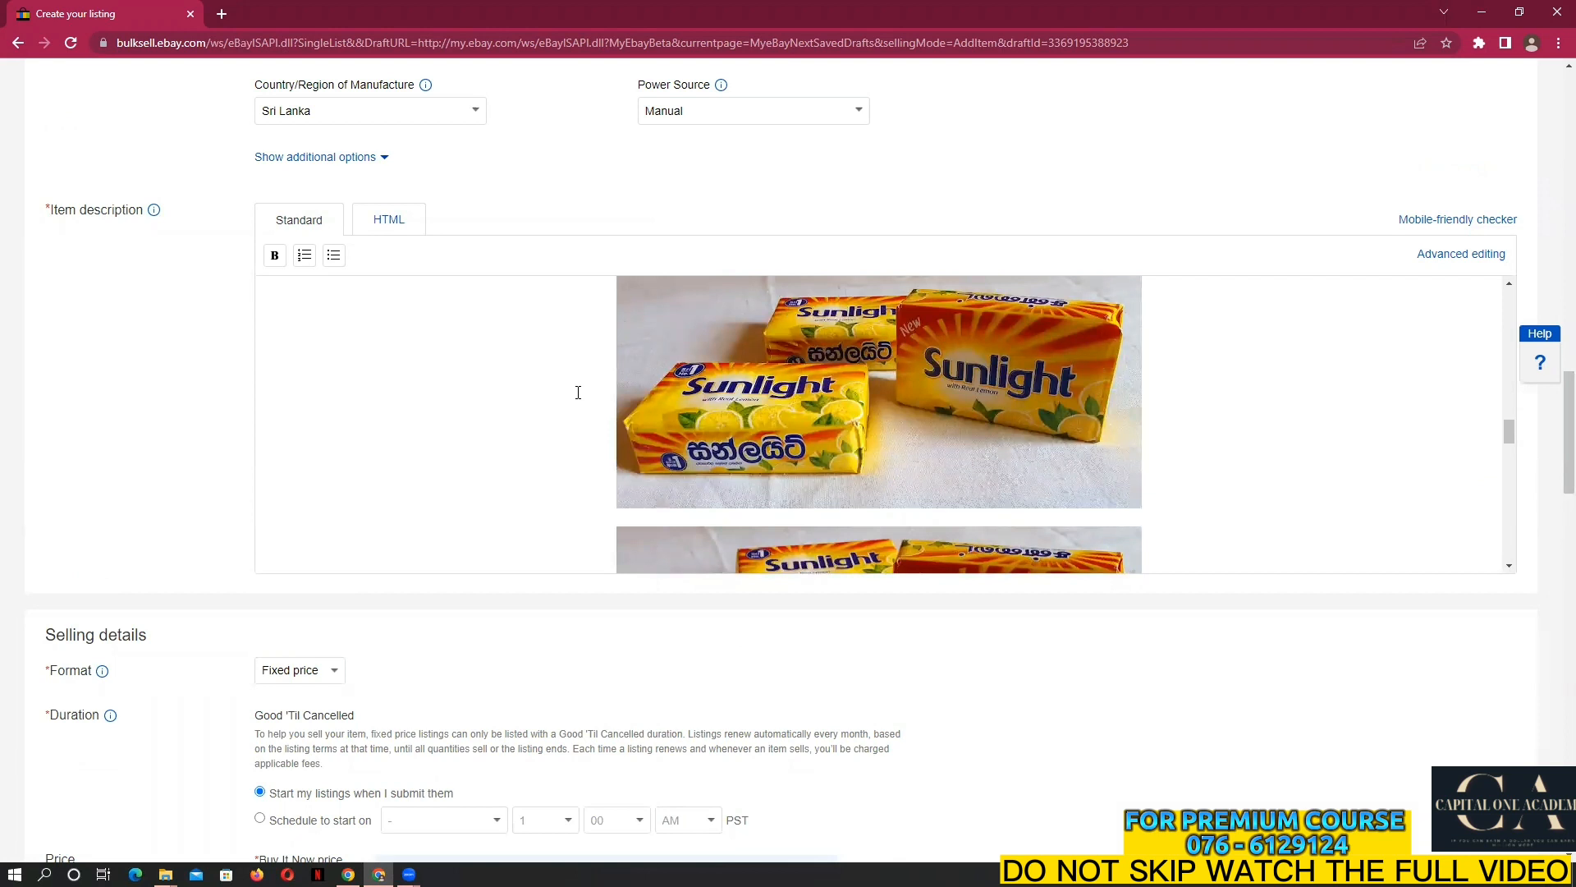
{"action": "scroll", "coordinate": [578, 392], "scroll_direction": "down", "scroll_amount": 15}
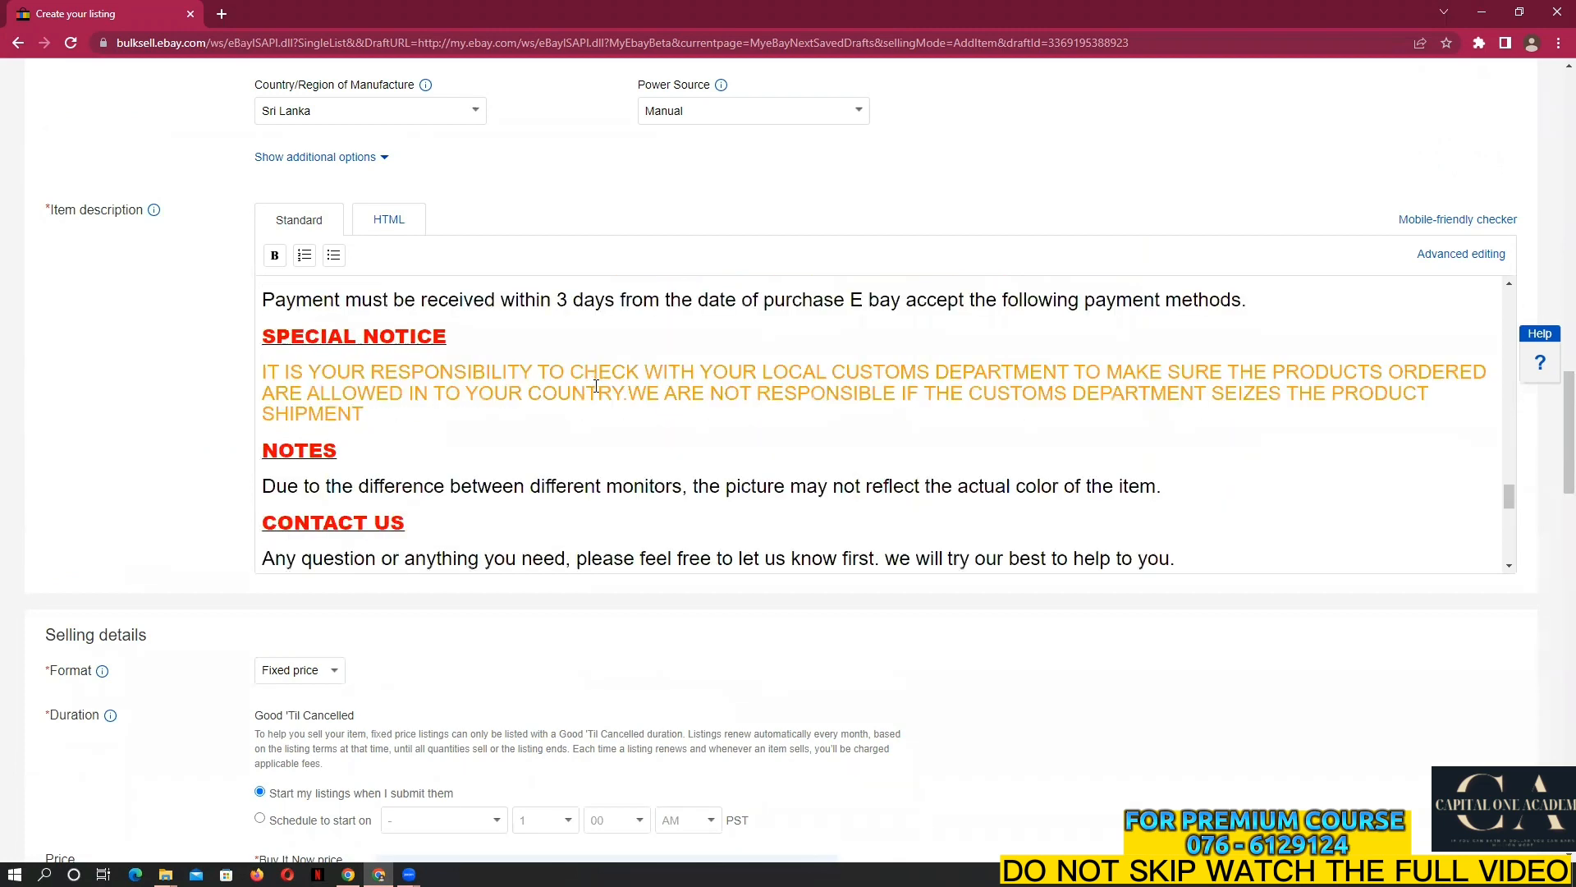
{"action": "scroll", "coordinate": [596, 386], "scroll_direction": "down", "scroll_amount": 3}
{"action": "scroll", "coordinate": [596, 386], "scroll_direction": "down", "scroll_amount": 5}
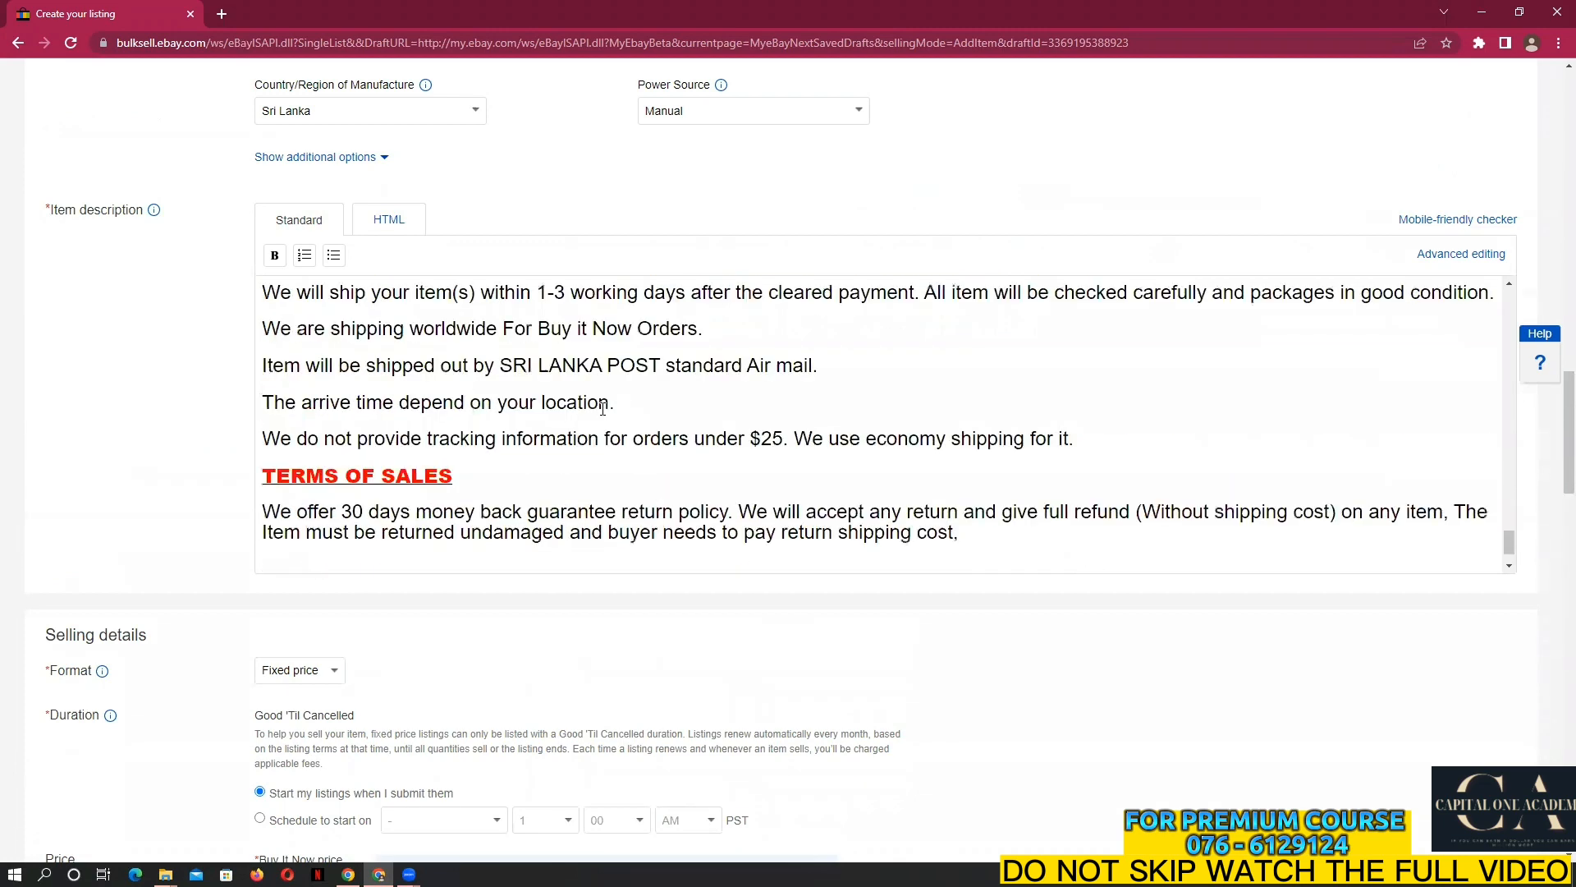
{"action": "scroll", "coordinate": [602, 408], "scroll_direction": "down", "scroll_amount": 2}
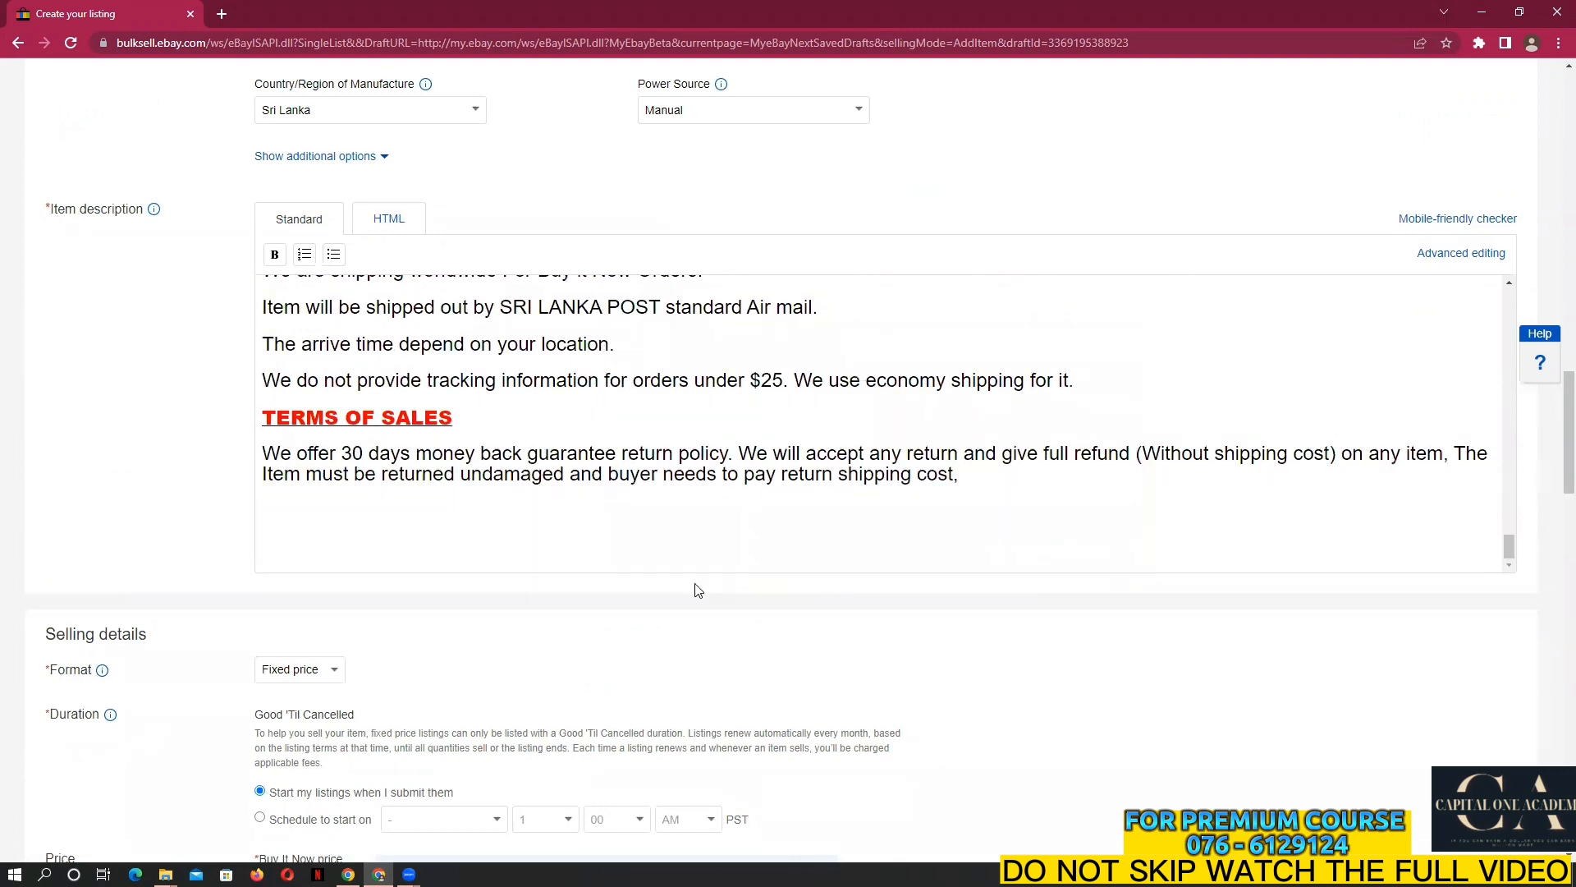
{"action": "scroll", "coordinate": [696, 581], "scroll_direction": "down", "scroll_amount": 2}
{"action": "scroll", "coordinate": [695, 581], "scroll_direction": "down", "scroll_amount": 10}
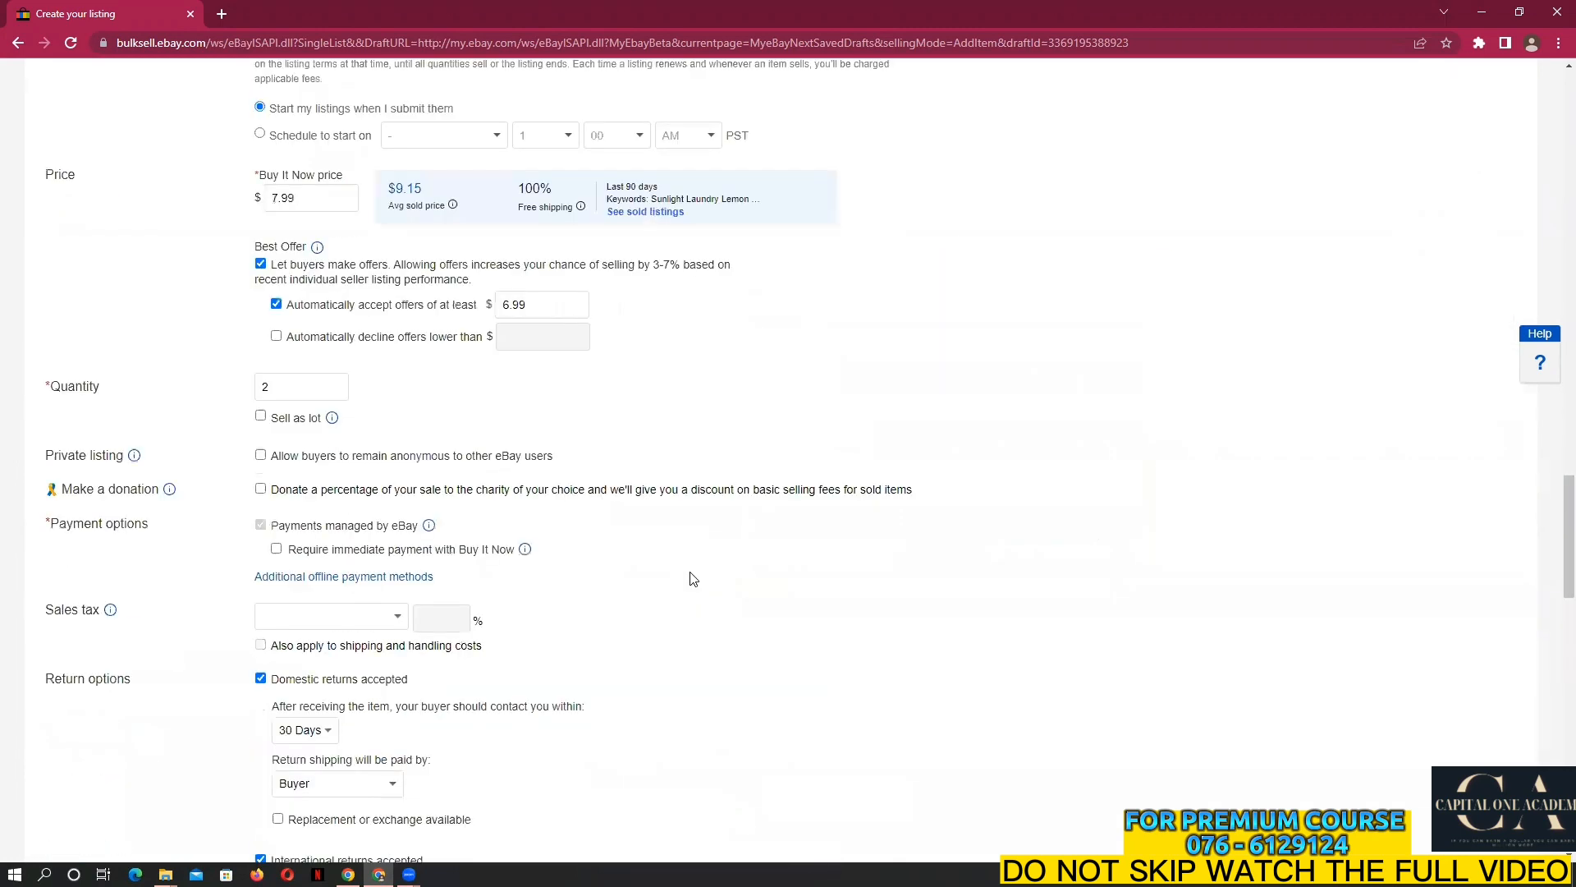
{"action": "scroll", "coordinate": [688, 579], "scroll_direction": "down", "scroll_amount": 15}
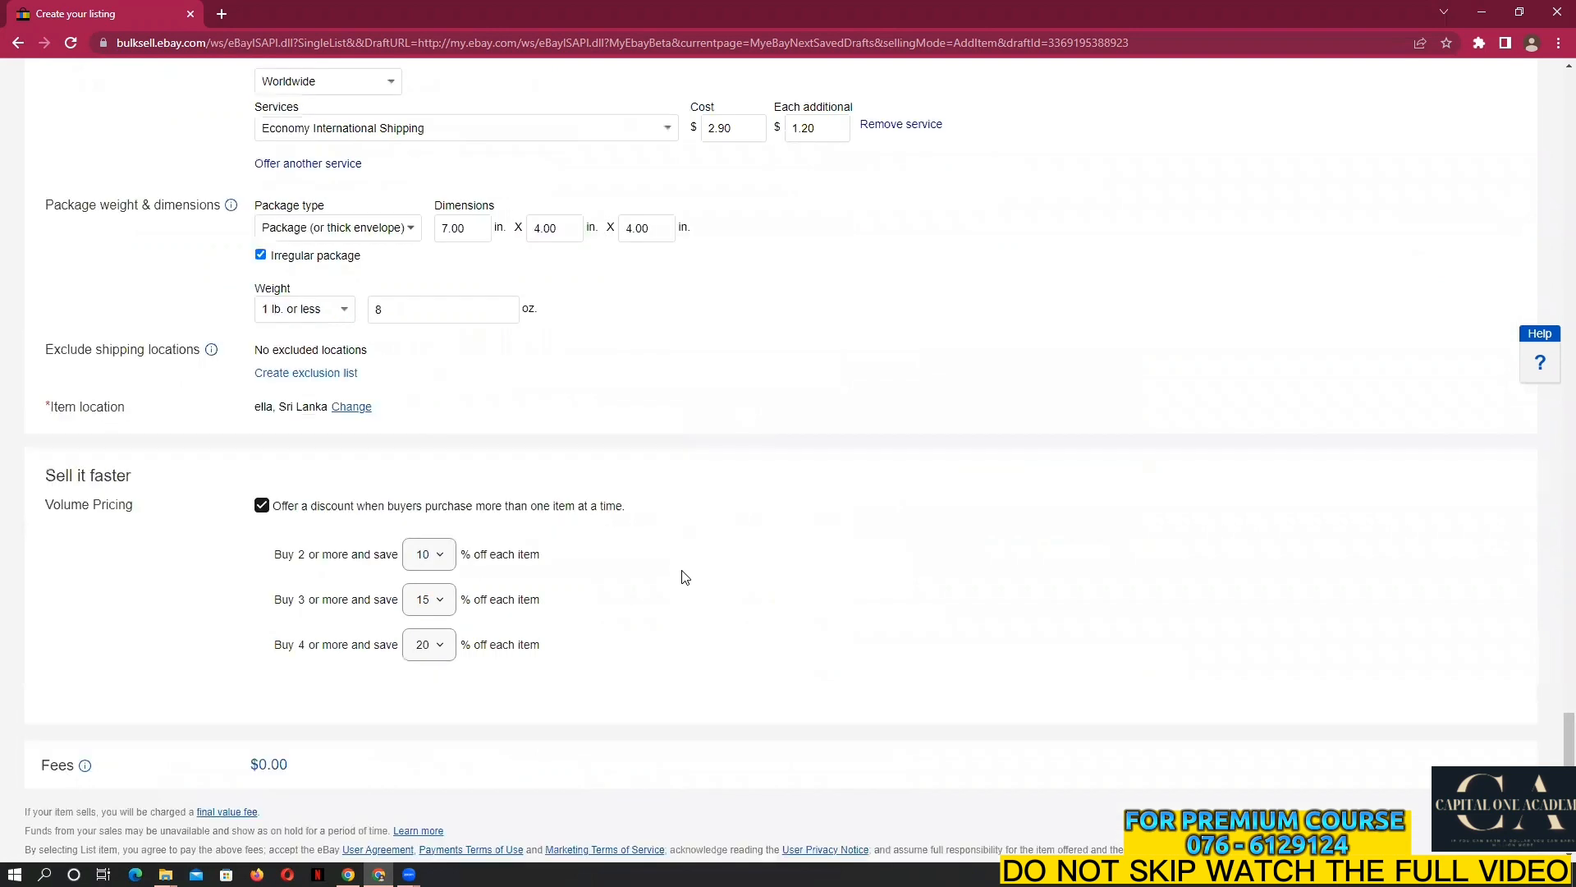
{"action": "left_click", "coordinate": [254, 807]}
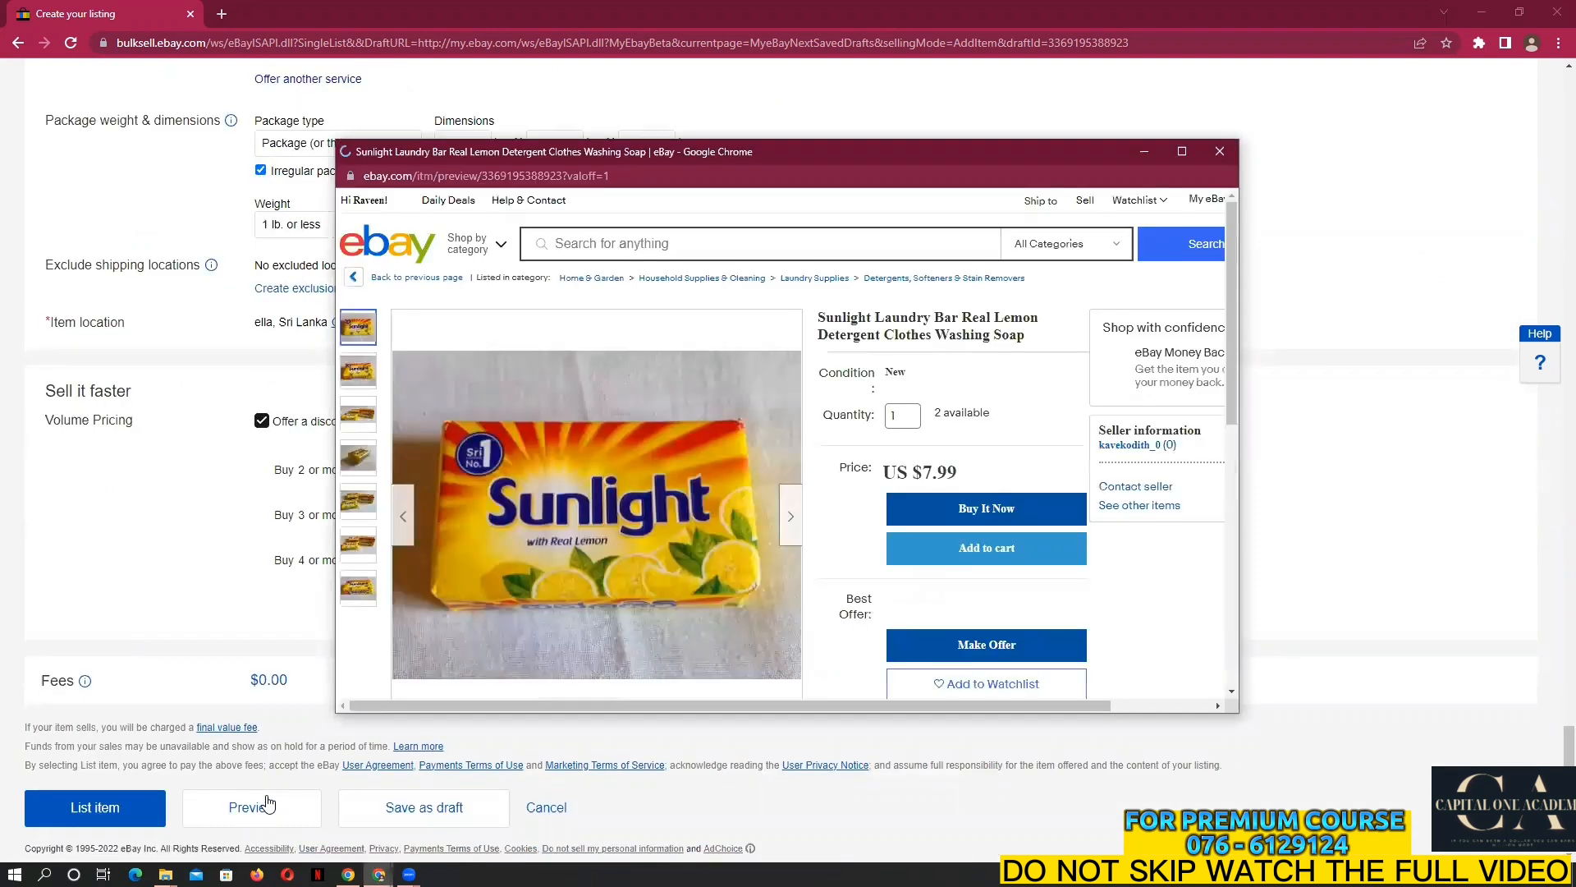
{"action": "scroll", "coordinate": [591, 425], "scroll_direction": "down", "scroll_amount": 9}
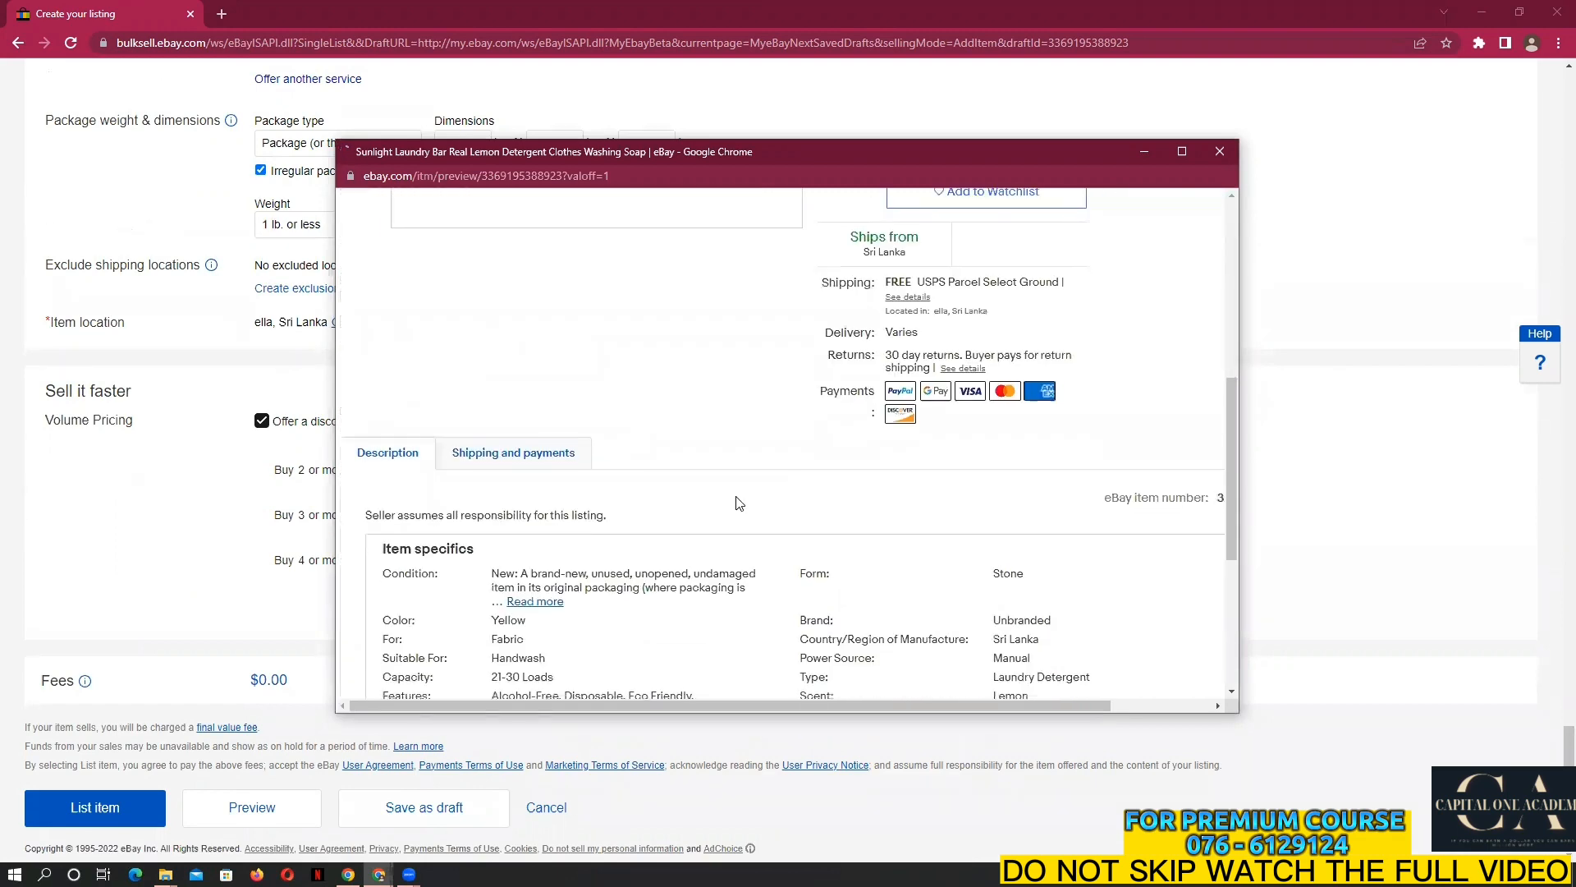
{"action": "scroll", "coordinate": [591, 426], "scroll_direction": "down", "scroll_amount": 2}
{"action": "scroll", "coordinate": [578, 505], "scroll_direction": "up", "scroll_amount": 5}
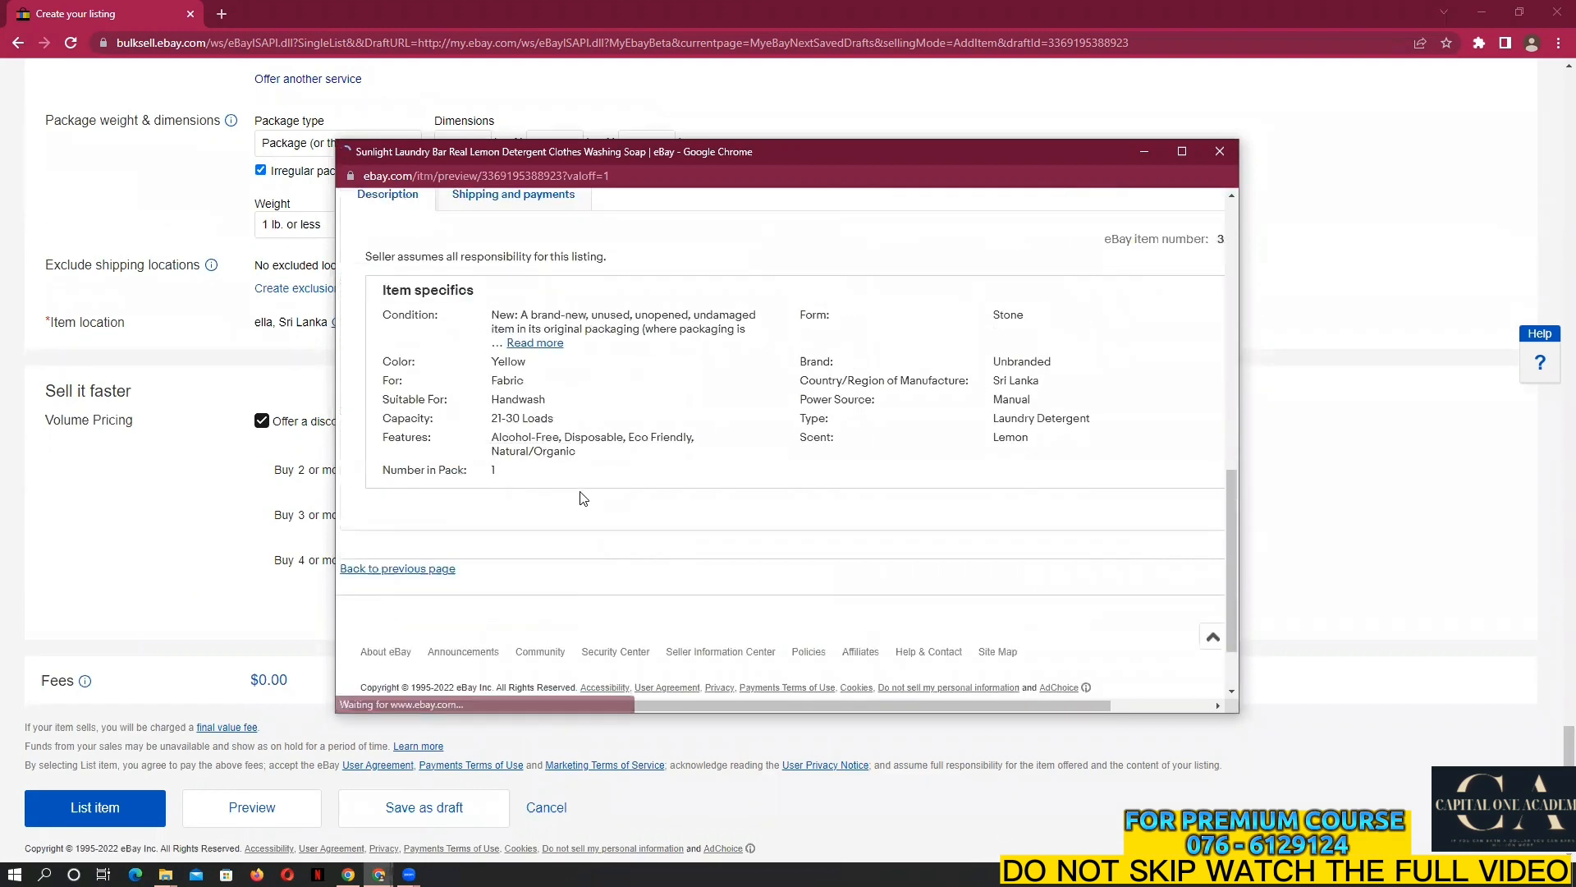
{"action": "scroll", "coordinate": [537, 515], "scroll_direction": "down", "scroll_amount": 5}
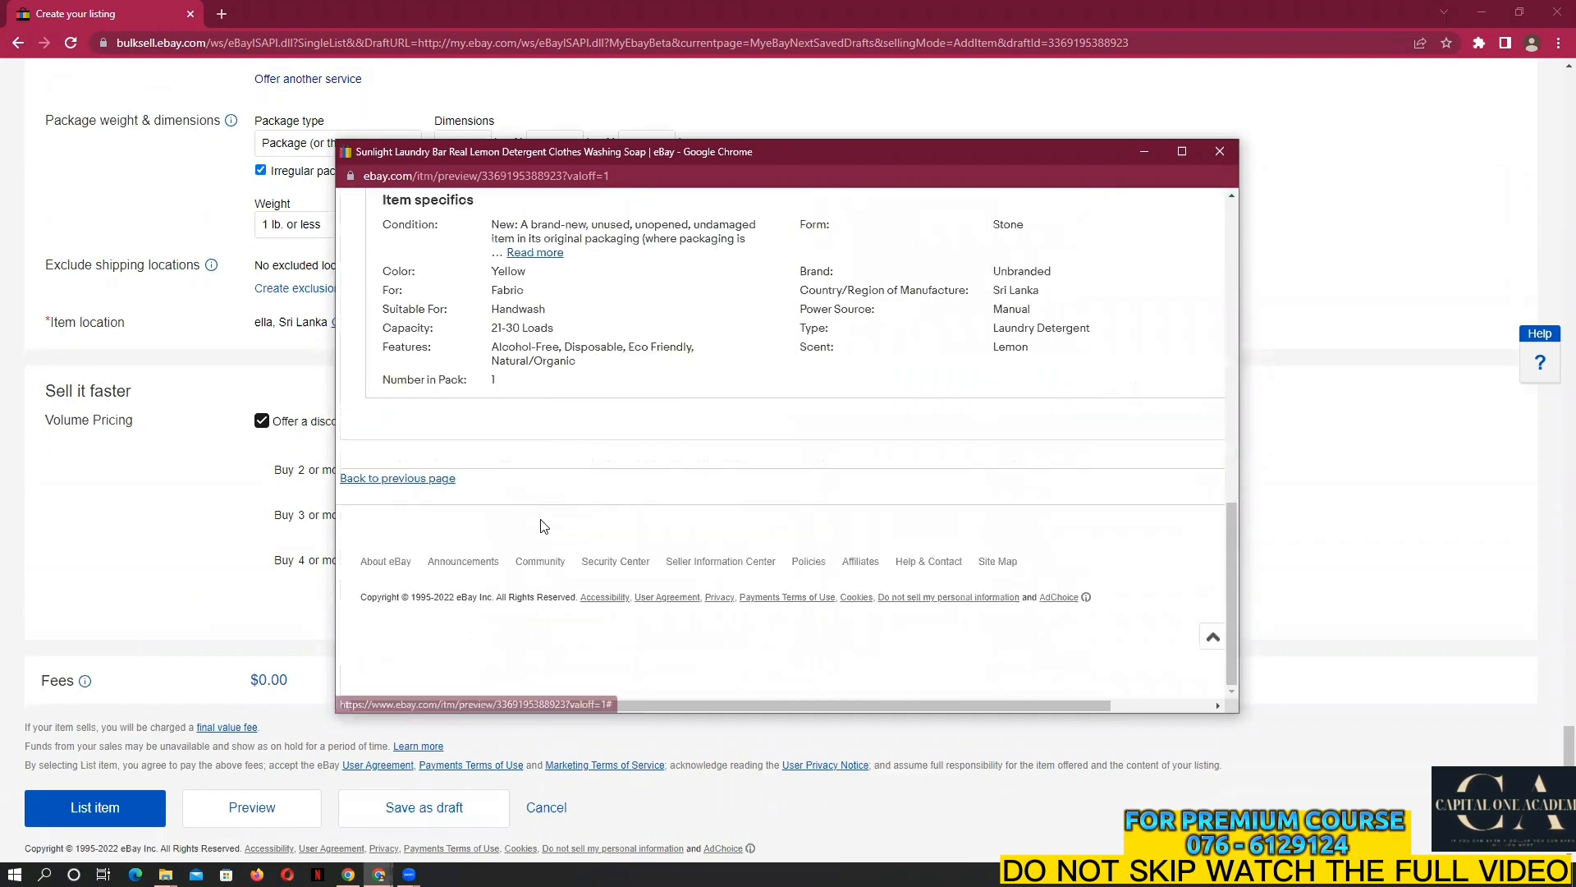
{"action": "scroll", "coordinate": [536, 515], "scroll_direction": "up", "scroll_amount": 2}
{"action": "scroll", "coordinate": [537, 514], "scroll_direction": "up", "scroll_amount": 2}
{"action": "scroll", "coordinate": [493, 525], "scroll_direction": "down", "scroll_amount": 4}
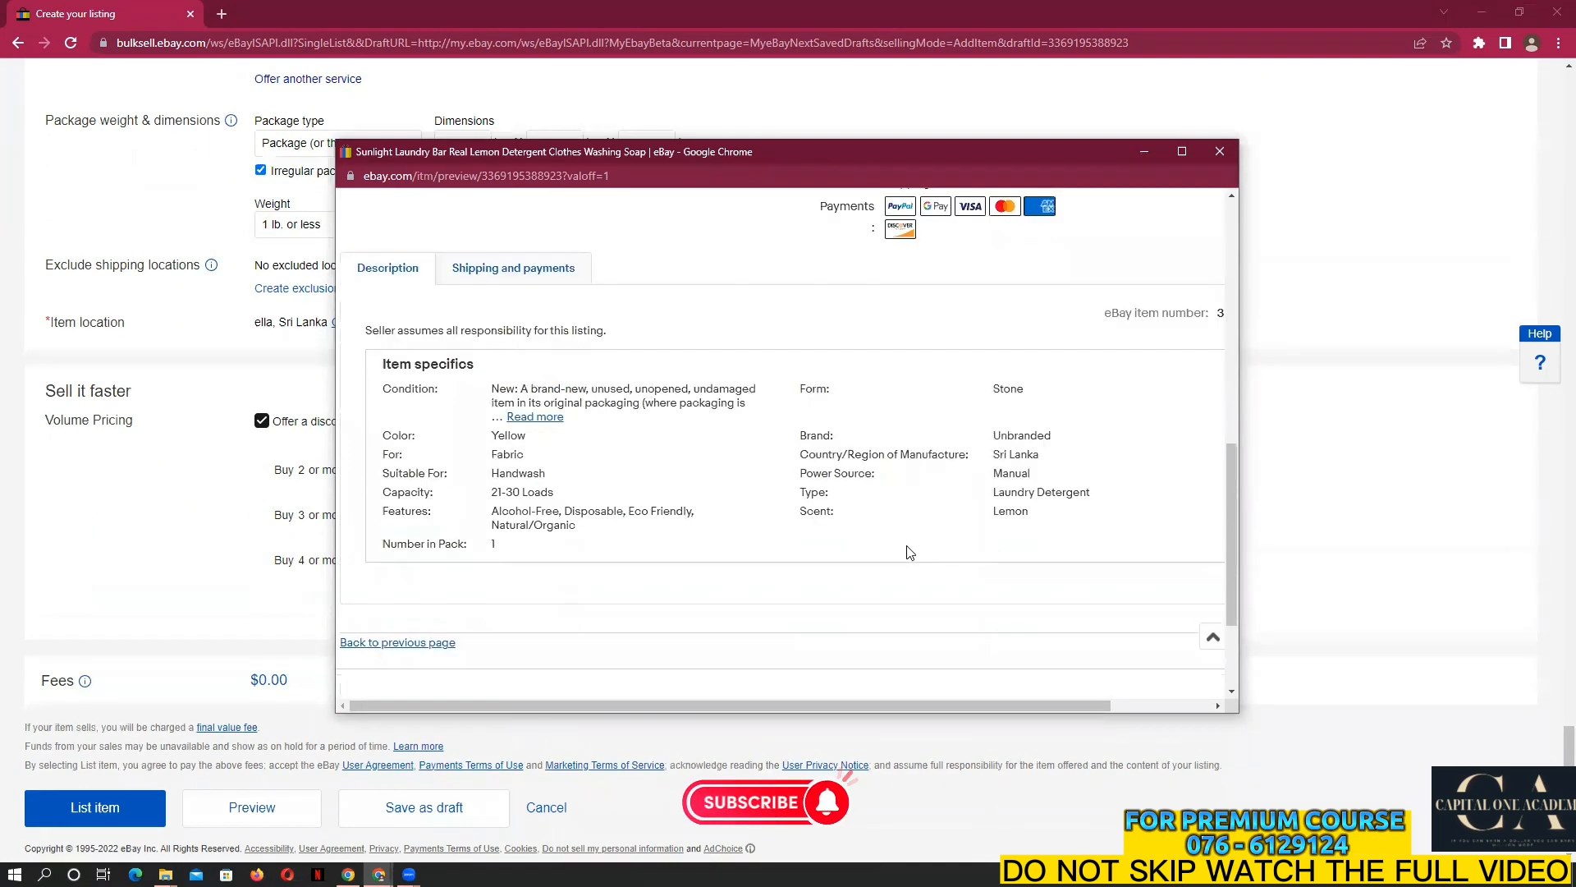
{"action": "scroll", "coordinate": [473, 478], "scroll_direction": "up", "scroll_amount": 4}
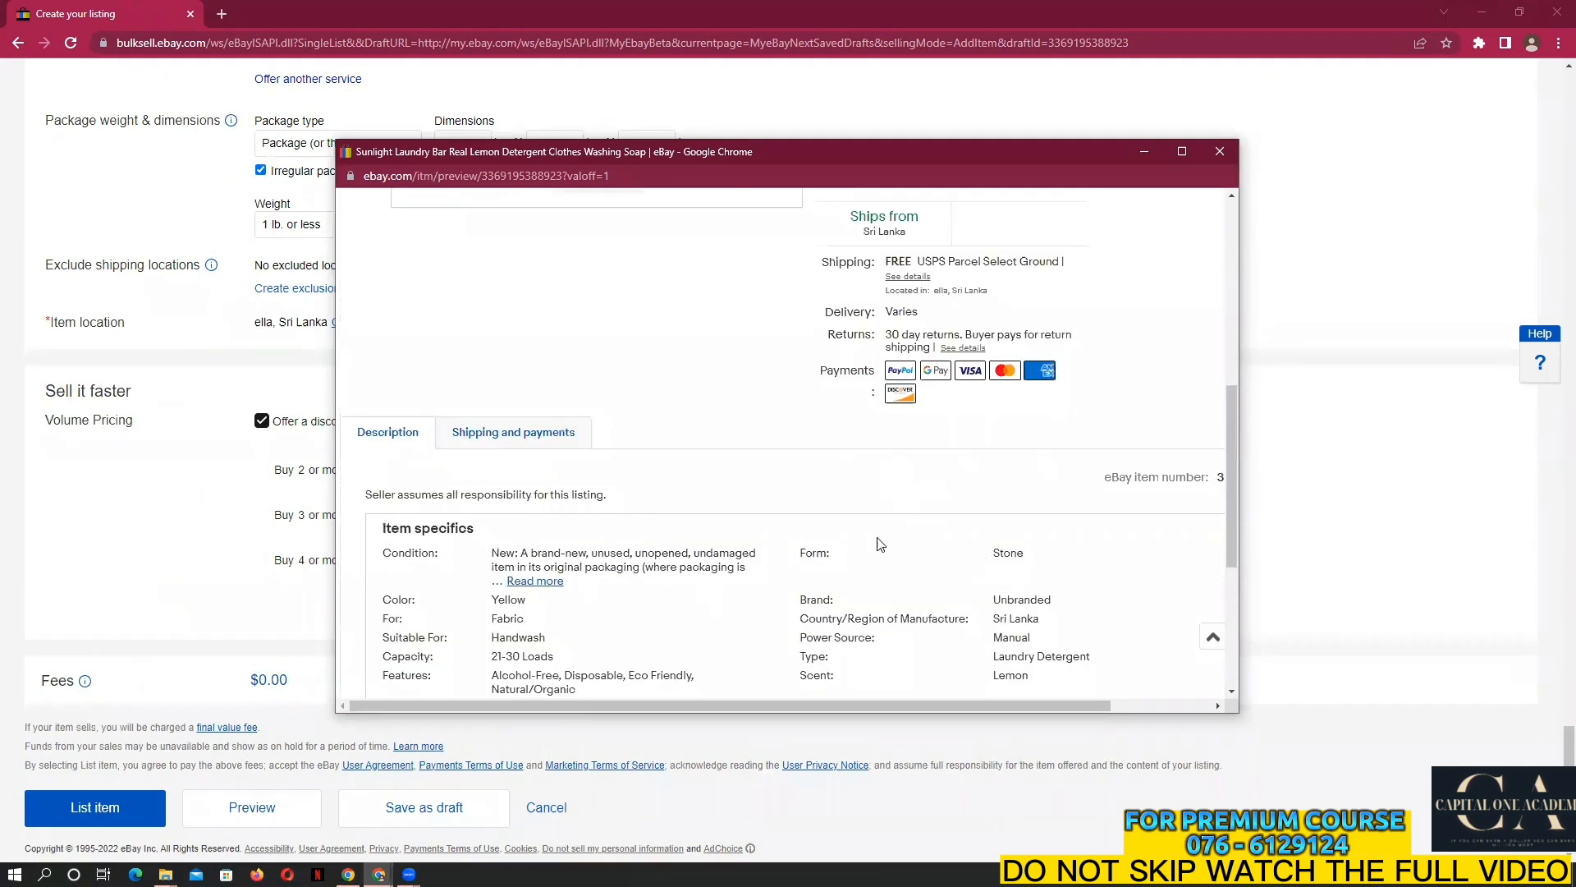
{"action": "scroll", "coordinate": [731, 574], "scroll_direction": "up", "scroll_amount": 5}
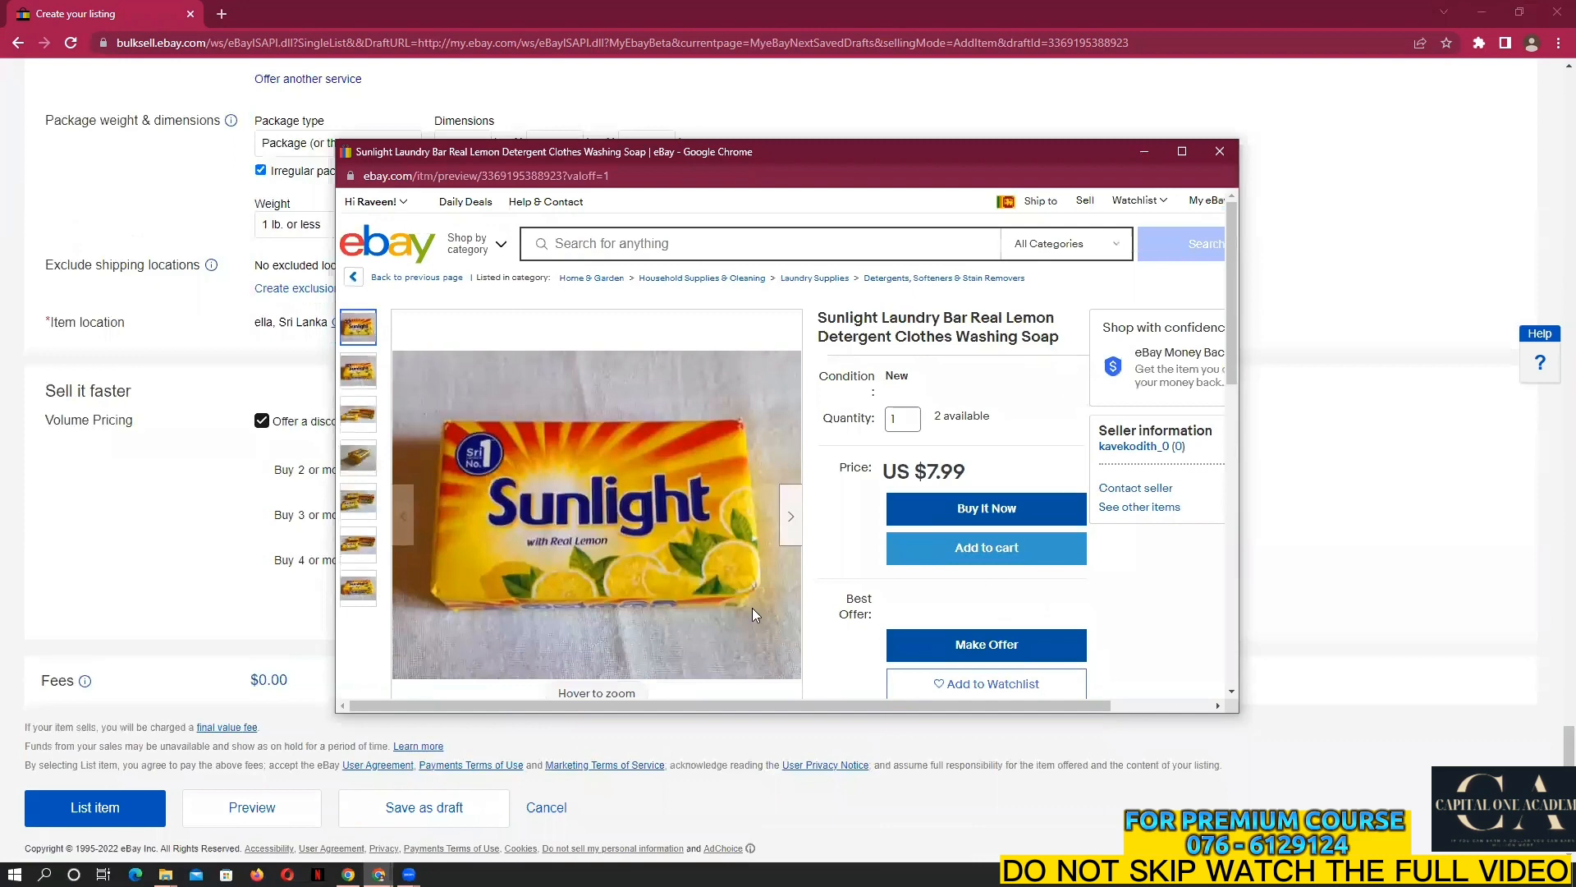
{"action": "scroll", "coordinate": [846, 424], "scroll_direction": "down", "scroll_amount": 4}
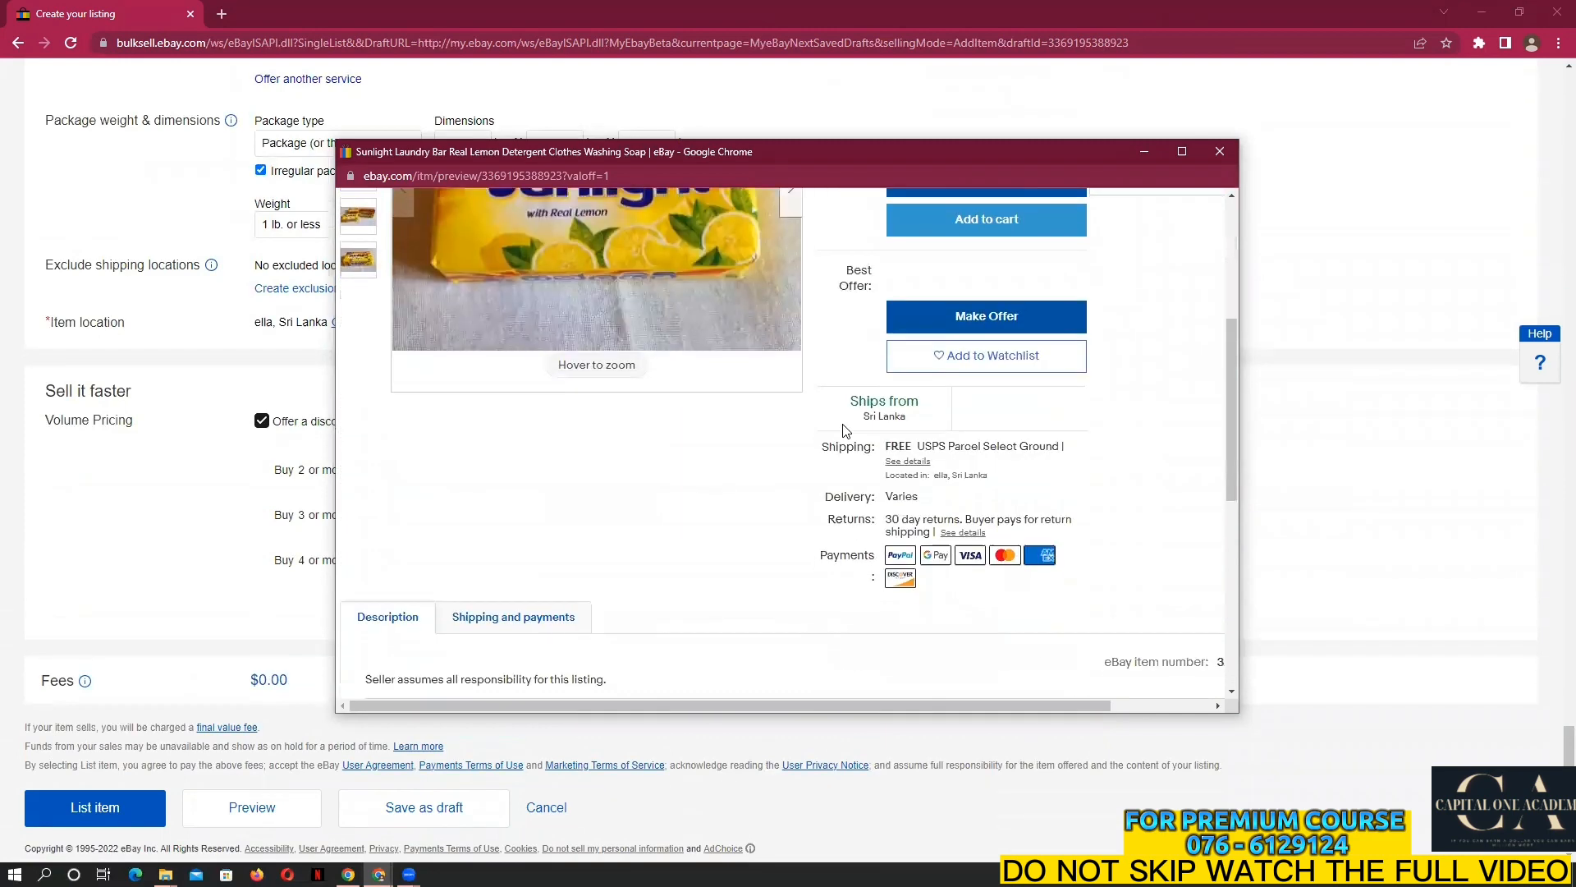
{"action": "left_click", "coordinate": [1220, 151]}
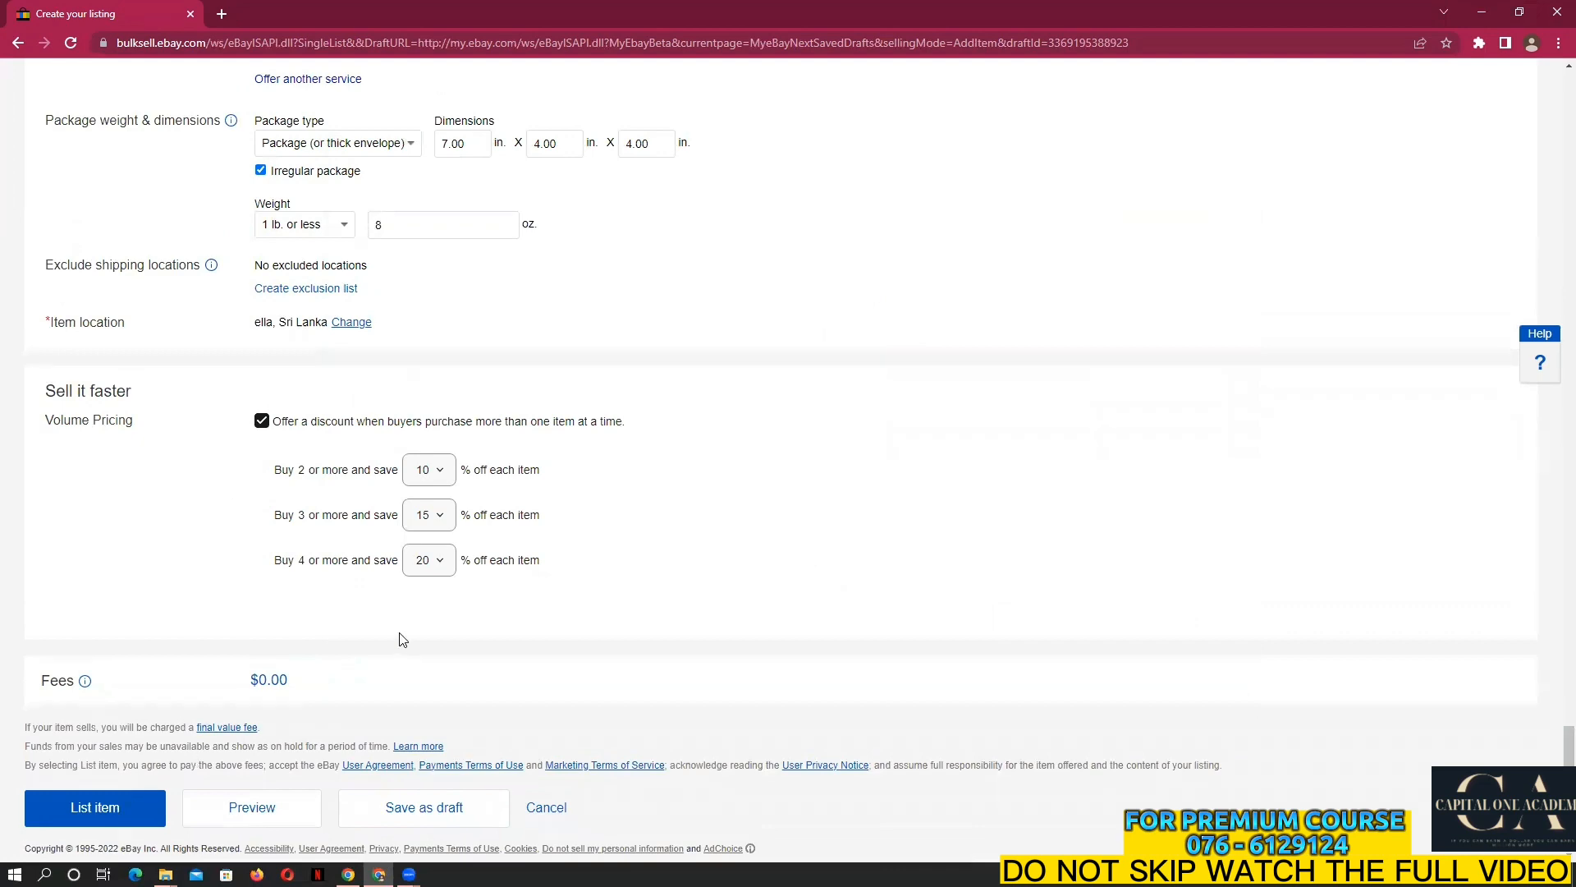
{"action": "scroll", "coordinate": [404, 638], "scroll_direction": "up", "scroll_amount": 5}
{"action": "scroll", "coordinate": [403, 638], "scroll_direction": "up", "scroll_amount": 5}
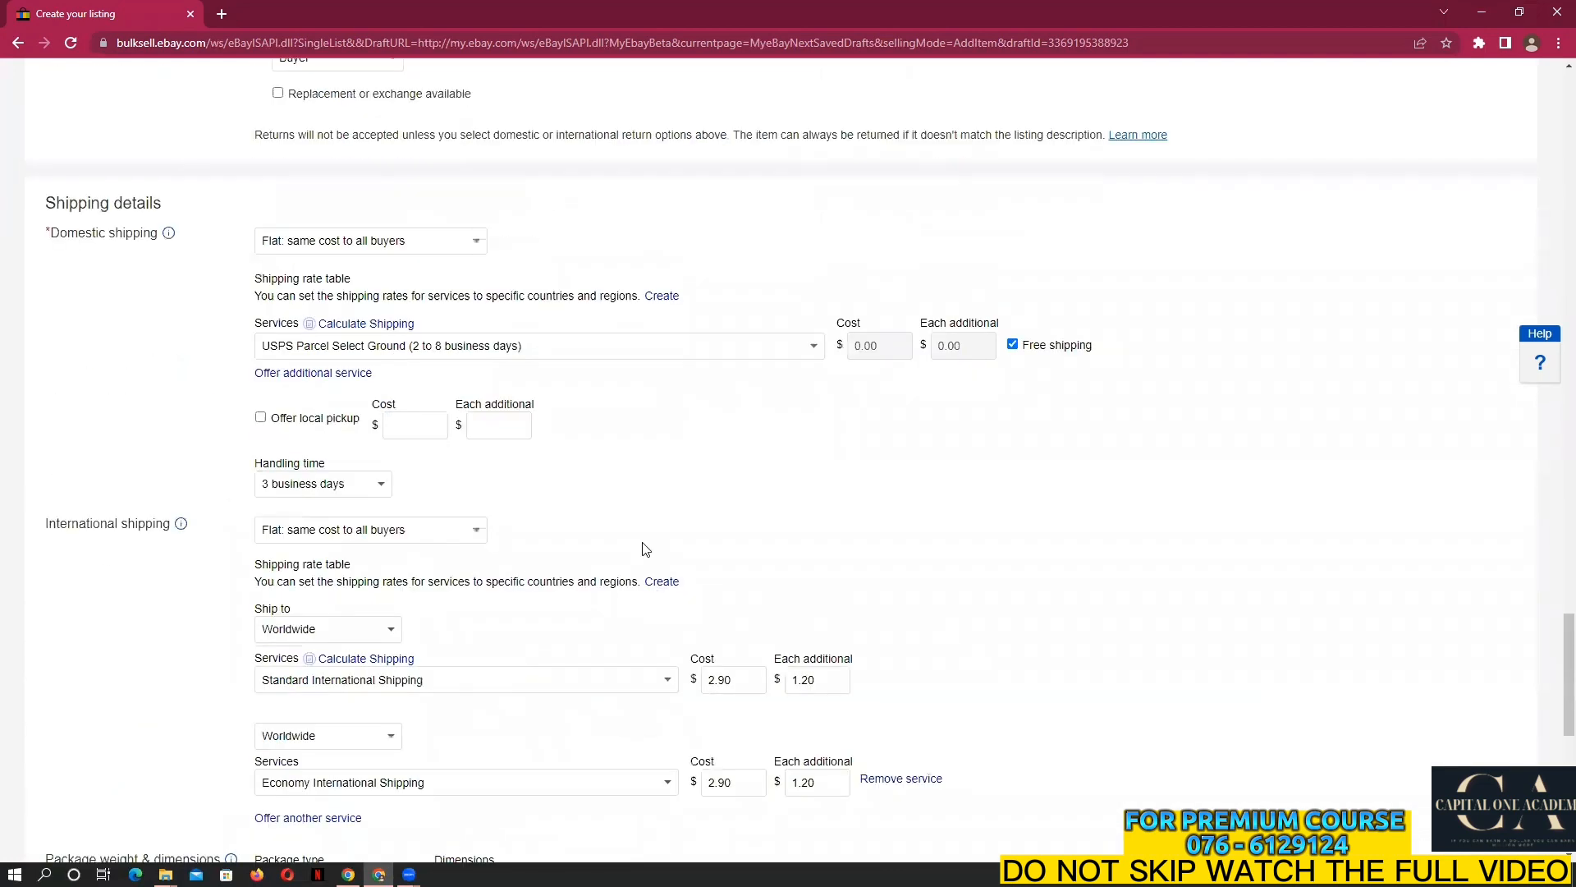
{"action": "scroll", "coordinate": [634, 597], "scroll_direction": "down", "scroll_amount": 1}
{"action": "scroll", "coordinate": [635, 589], "scroll_direction": "down", "scroll_amount": 6}
{"action": "scroll", "coordinate": [634, 588], "scroll_direction": "up", "scroll_amount": 14}
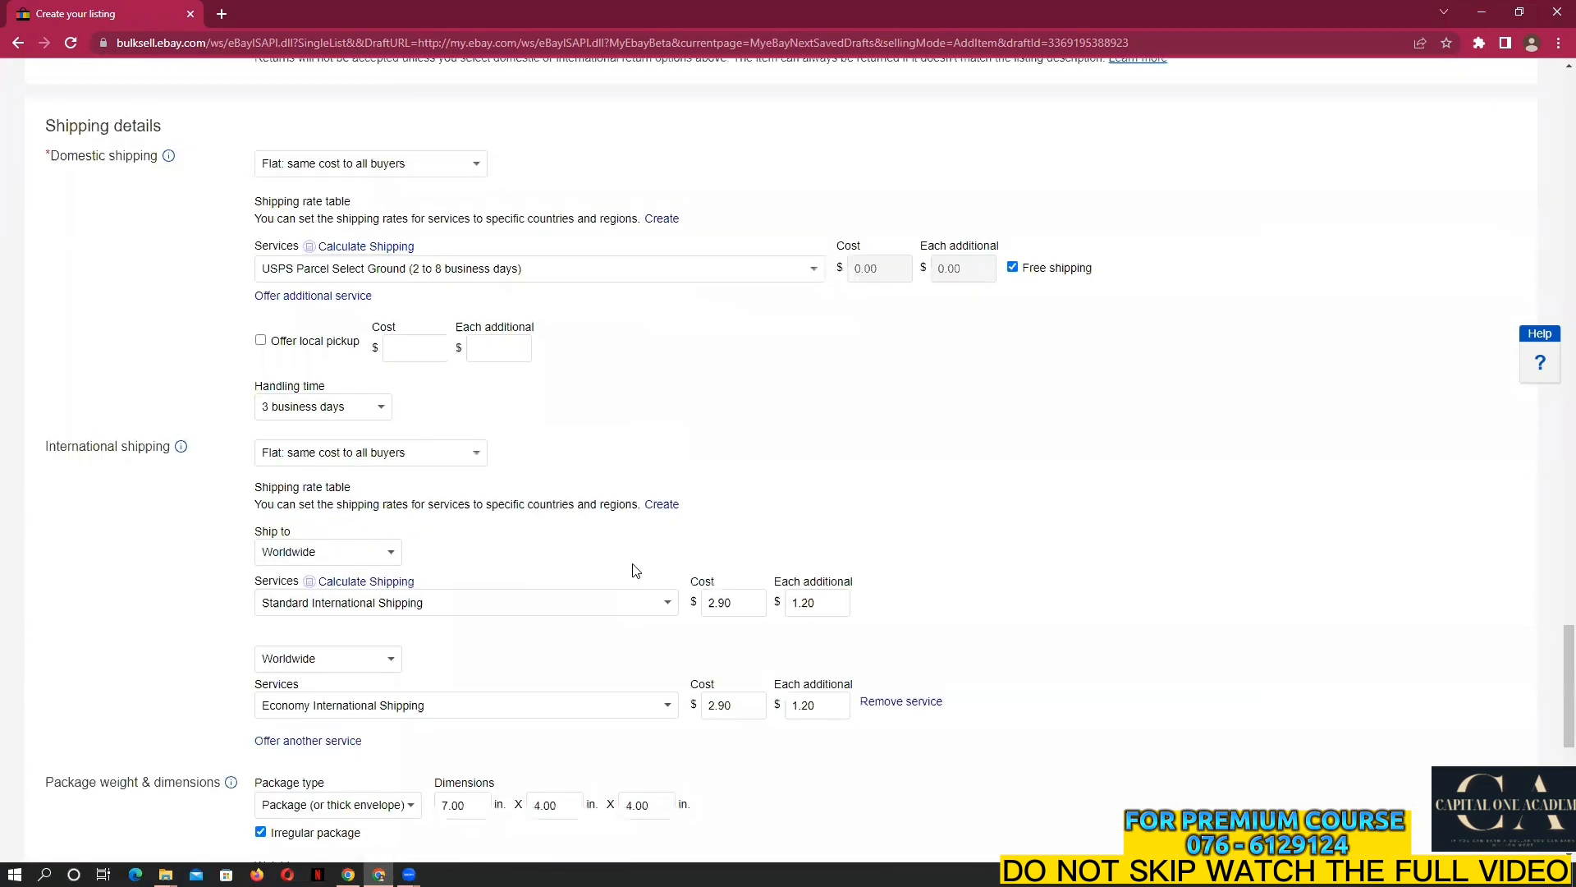
{"action": "scroll", "coordinate": [636, 569], "scroll_direction": "up", "scroll_amount": 15}
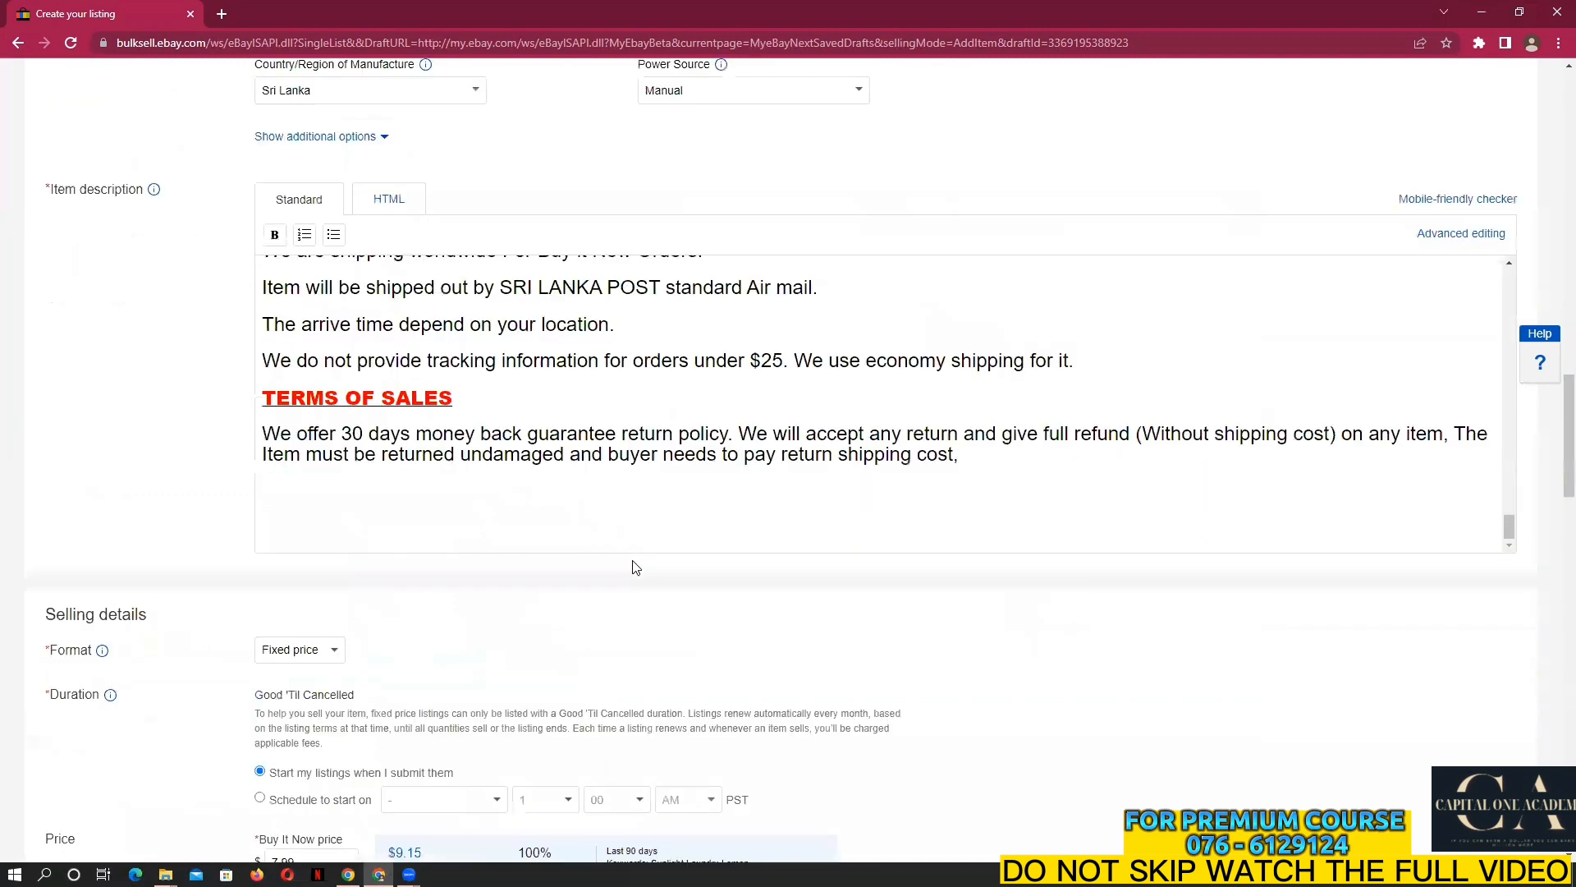
{"action": "scroll", "coordinate": [660, 678], "scroll_direction": "up", "scroll_amount": 10}
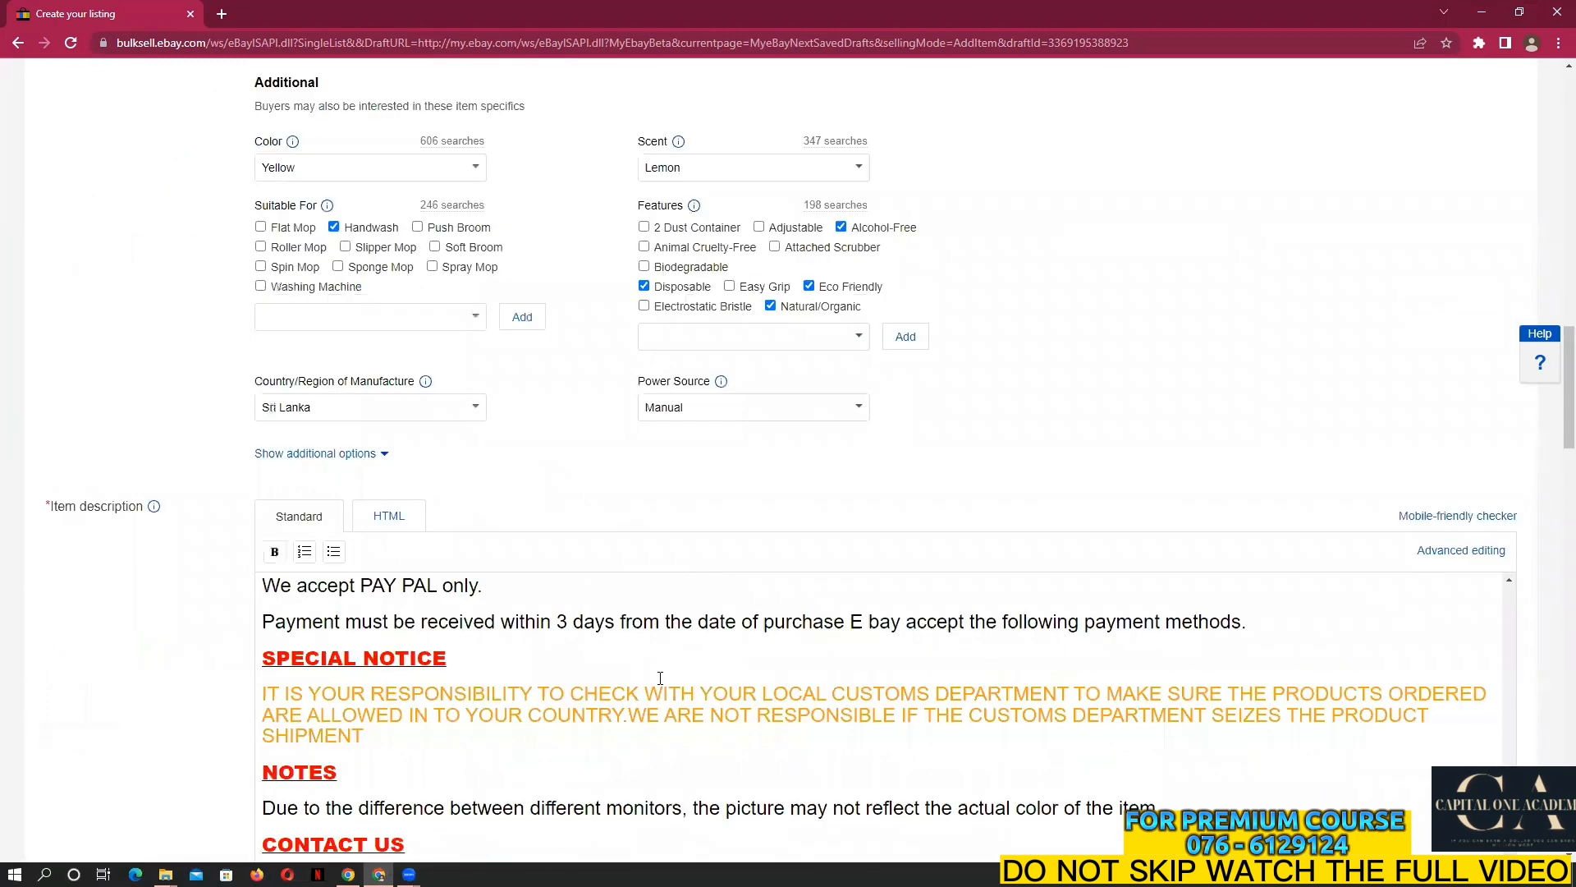
{"action": "scroll", "coordinate": [657, 677], "scroll_direction": "up", "scroll_amount": 10}
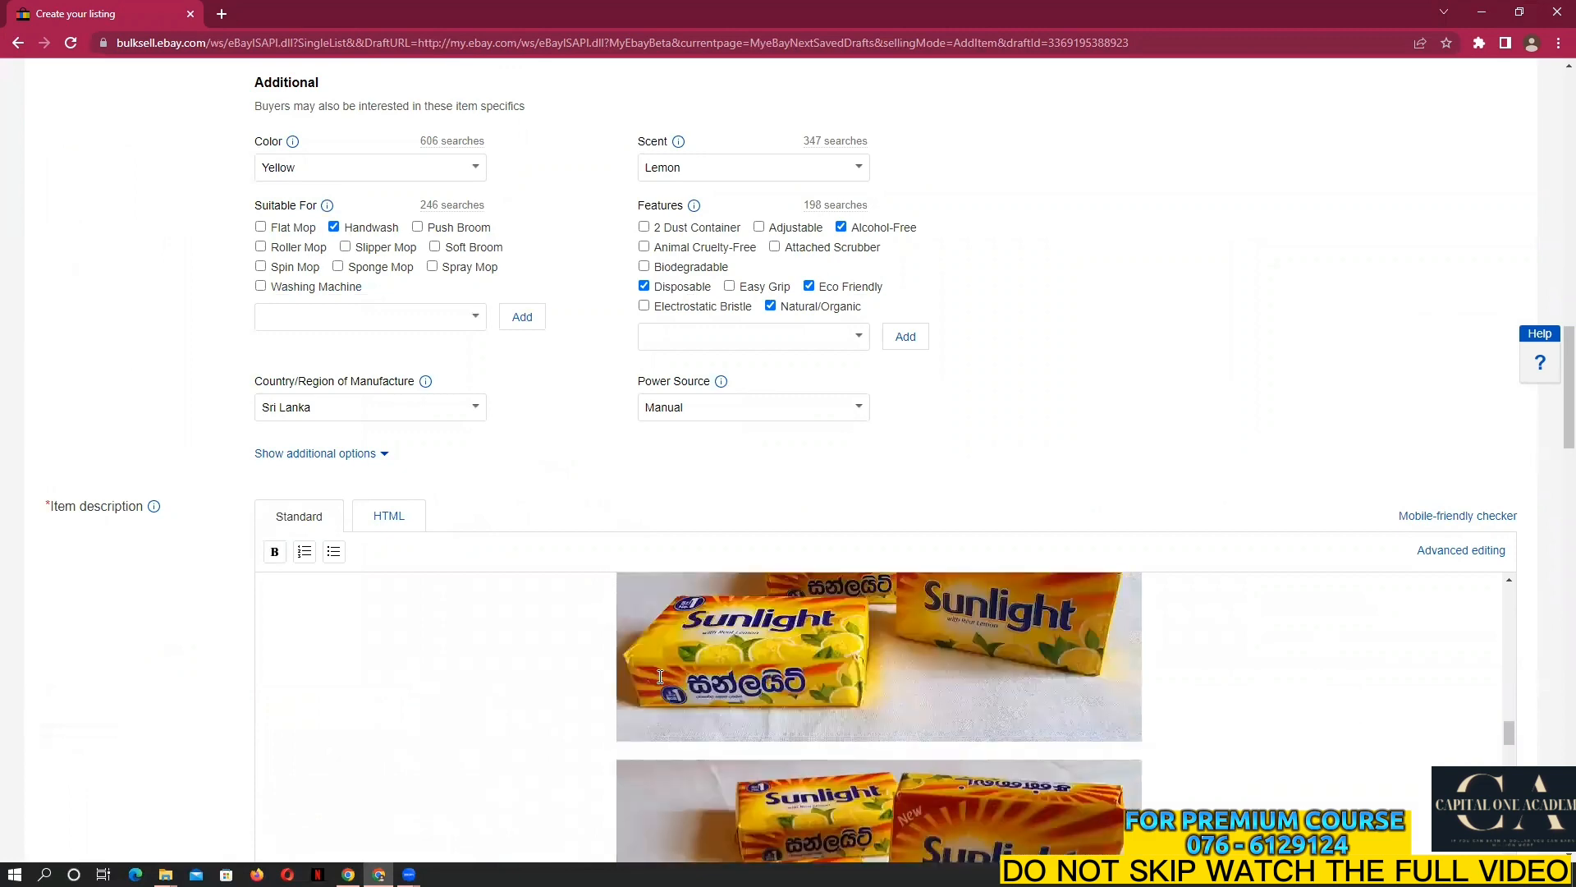
{"action": "scroll", "coordinate": [654, 678], "scroll_direction": "up", "scroll_amount": 5}
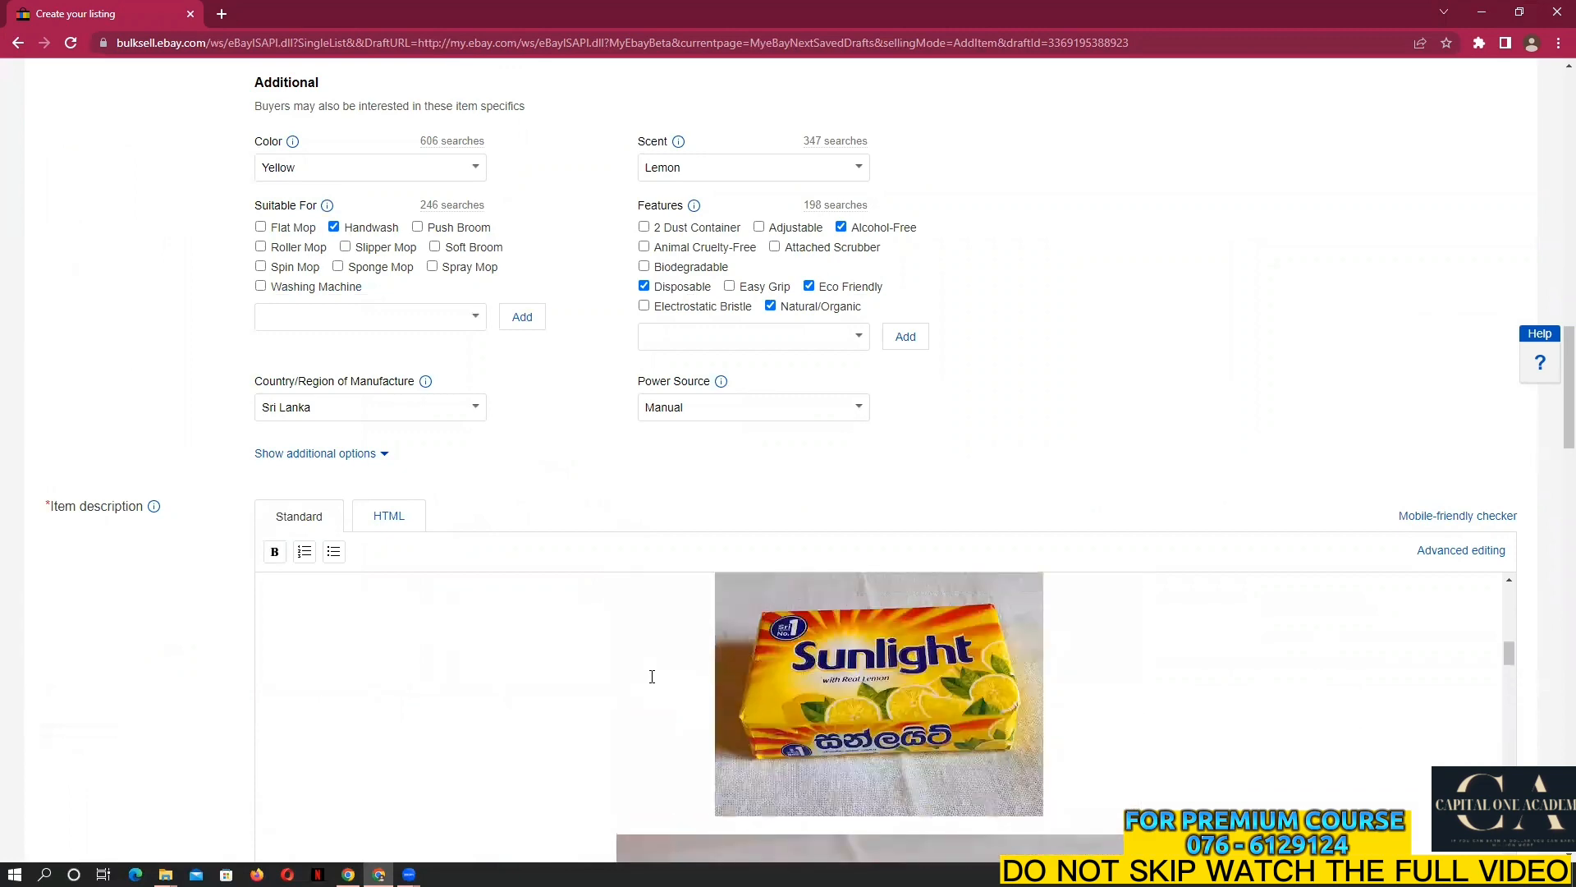
{"action": "scroll", "coordinate": [652, 677], "scroll_direction": "up", "scroll_amount": 3}
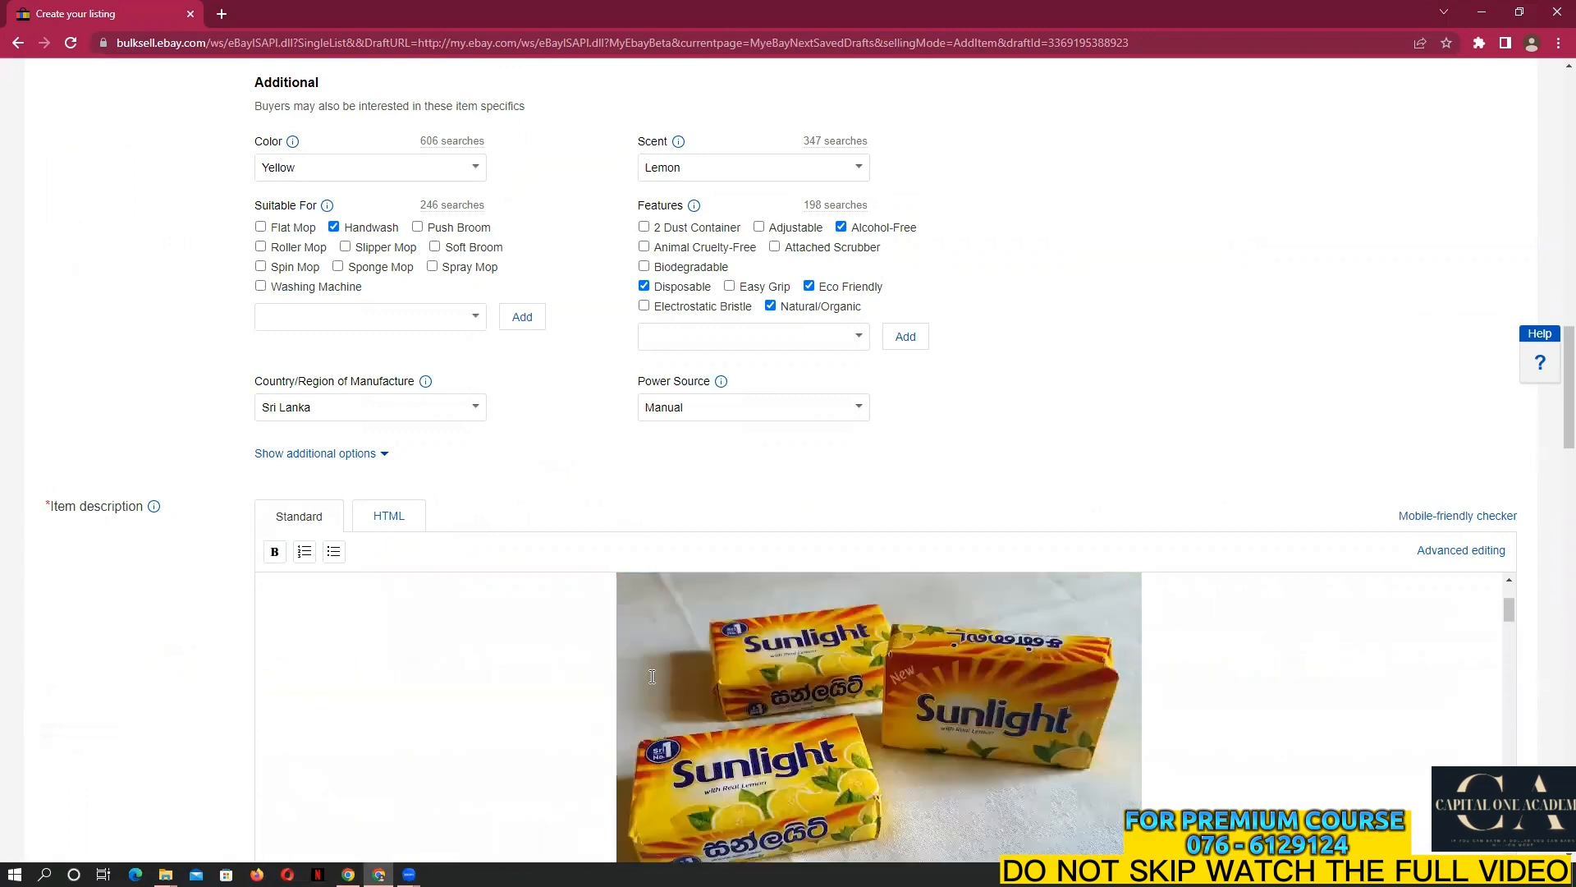
{"action": "scroll", "coordinate": [653, 673], "scroll_direction": "up", "scroll_amount": 3}
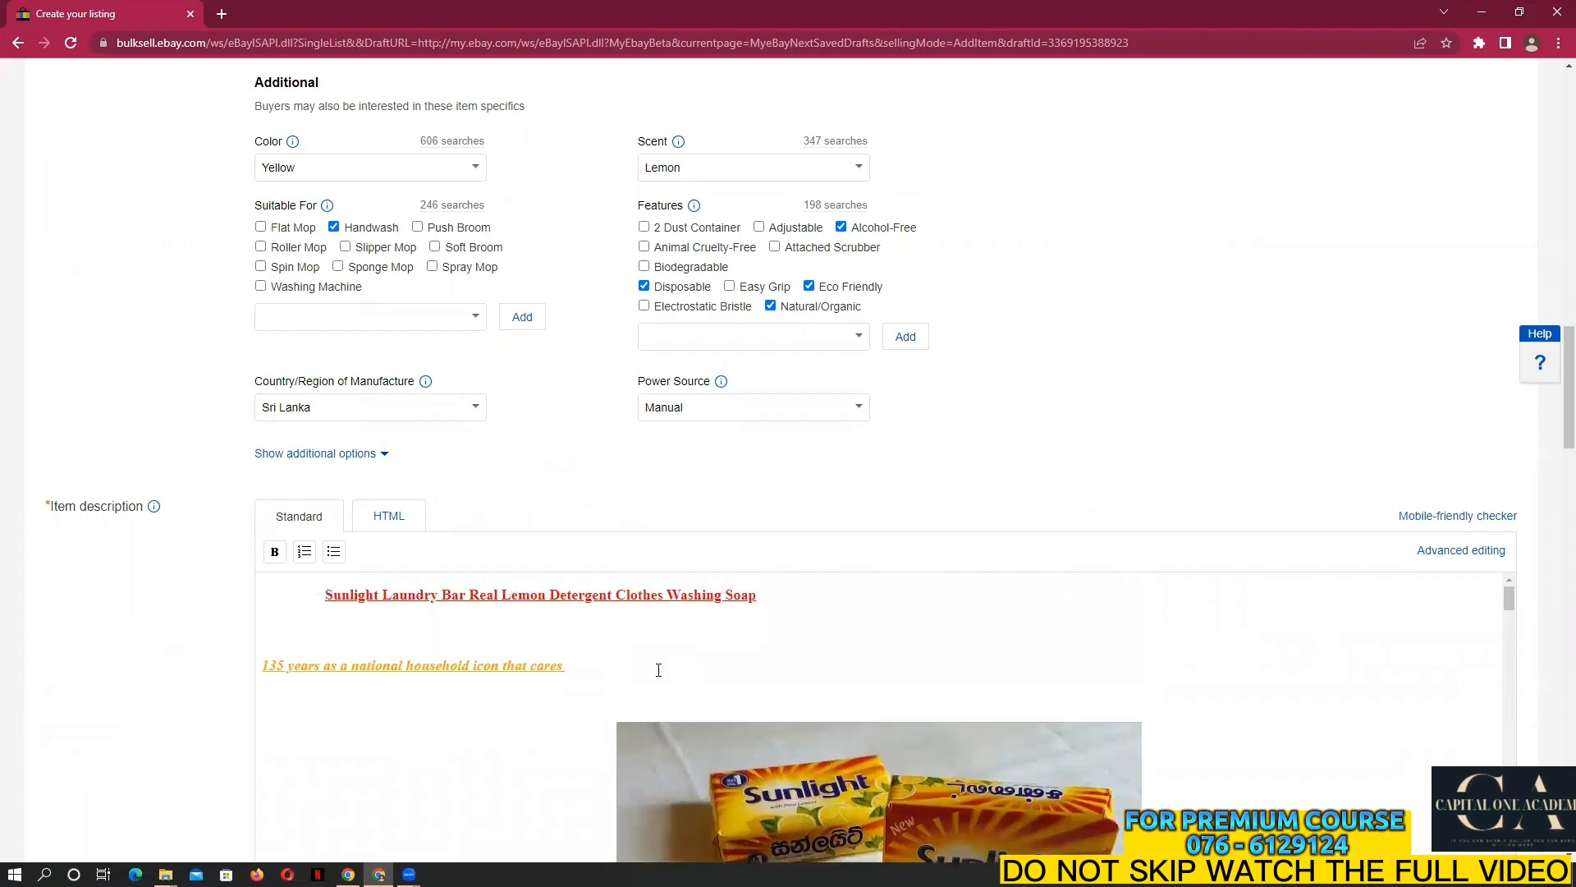
{"action": "scroll", "coordinate": [601, 650], "scroll_direction": "down", "scroll_amount": 10}
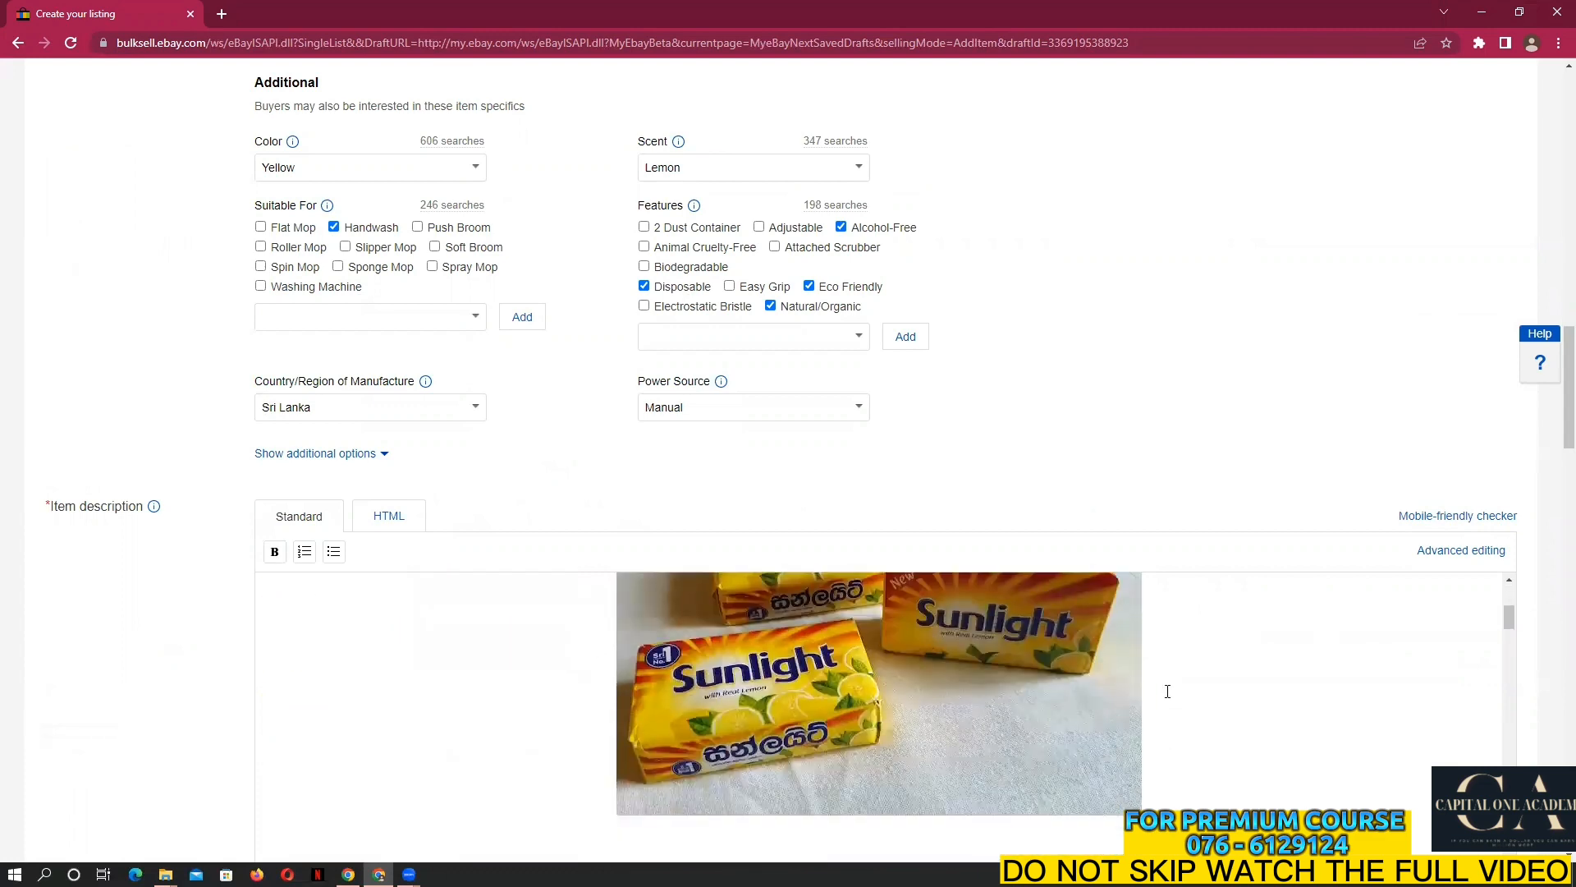
{"action": "scroll", "coordinate": [1116, 488], "scroll_direction": "down", "scroll_amount": 5}
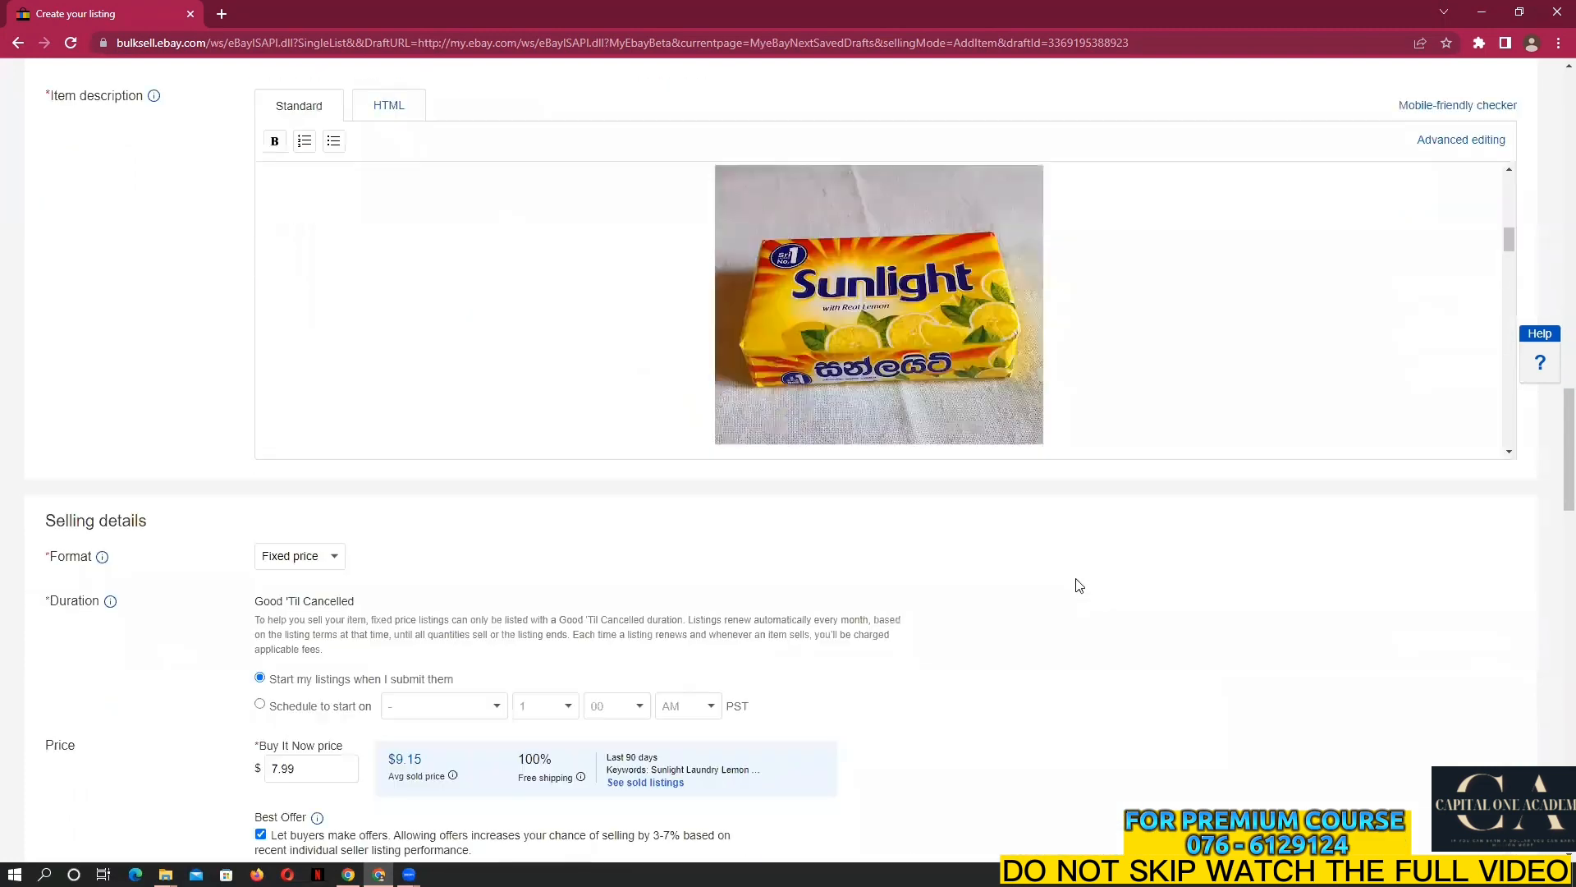
{"action": "scroll", "coordinate": [1080, 584], "scroll_direction": "up", "scroll_amount": 2}
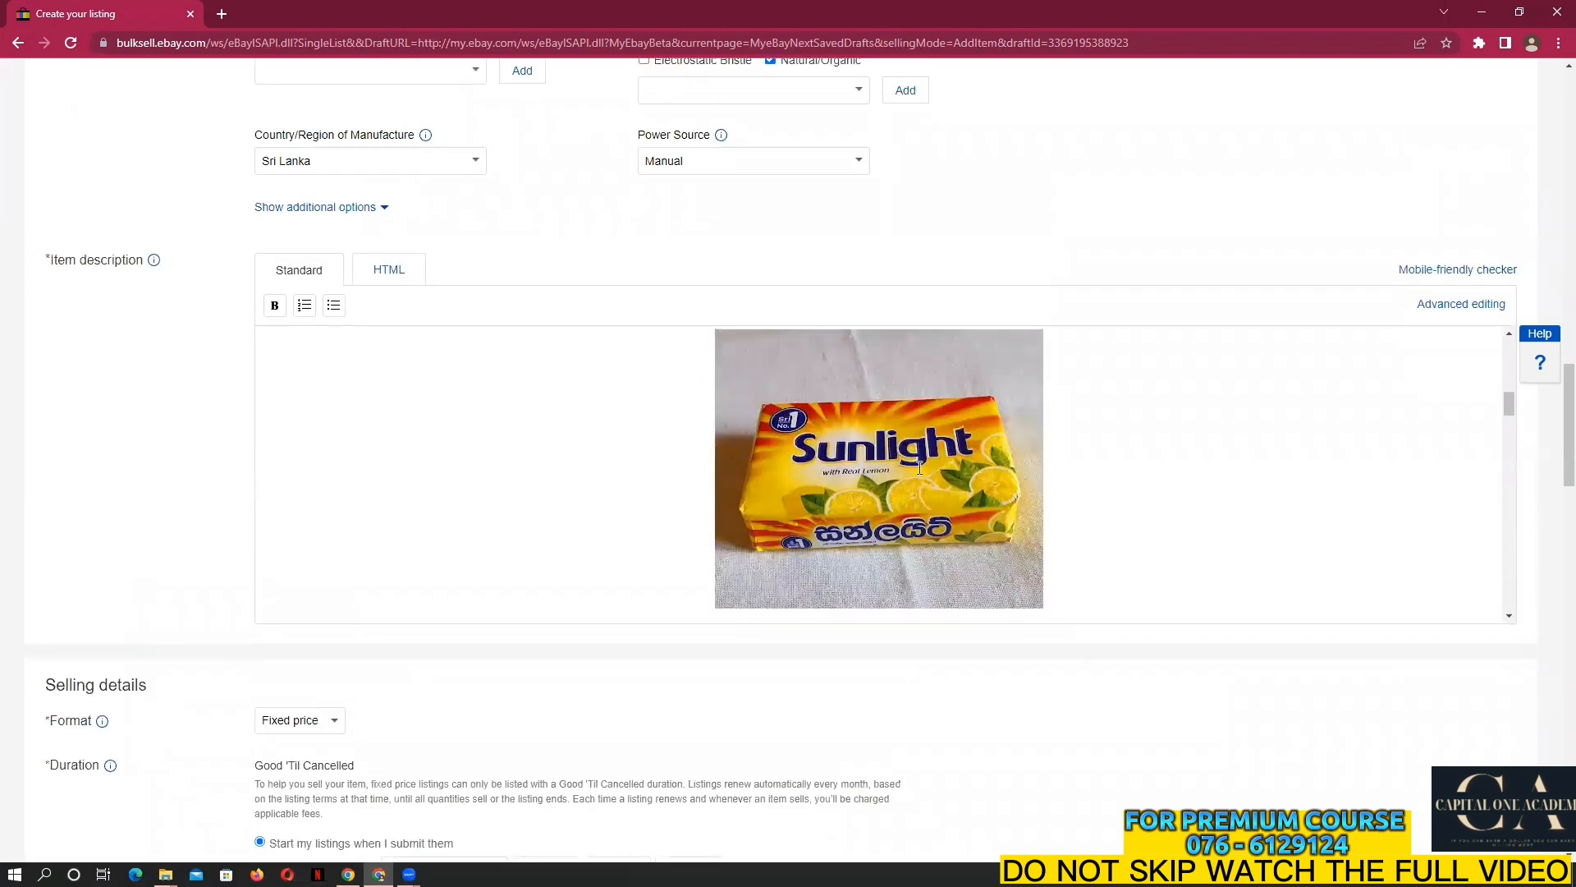